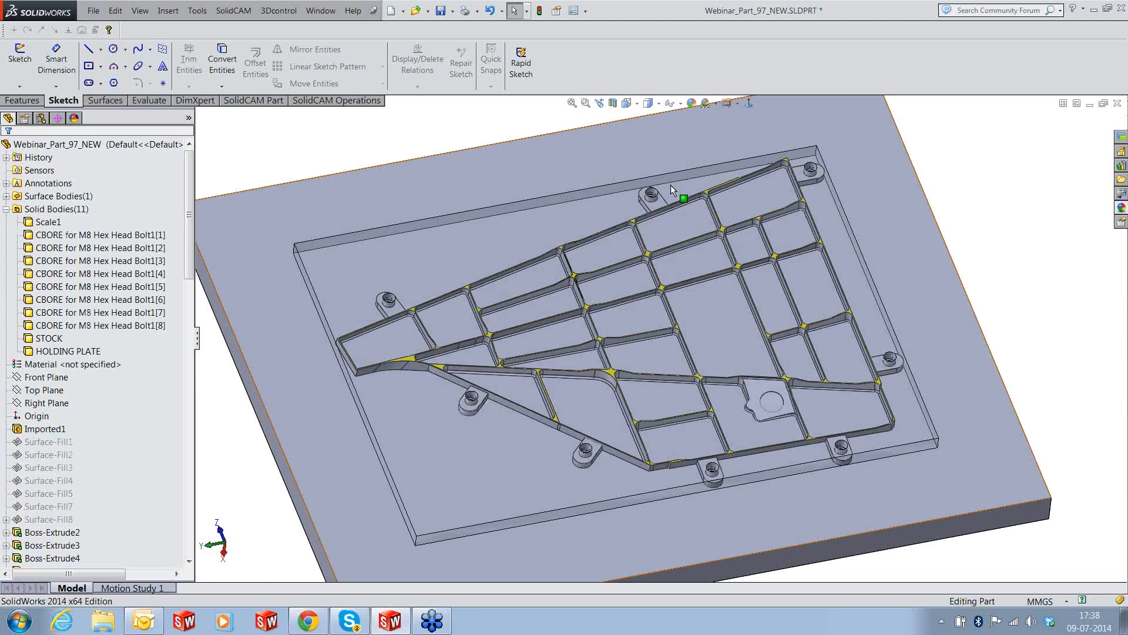
middle_click_drag(672, 188, 749, 457)
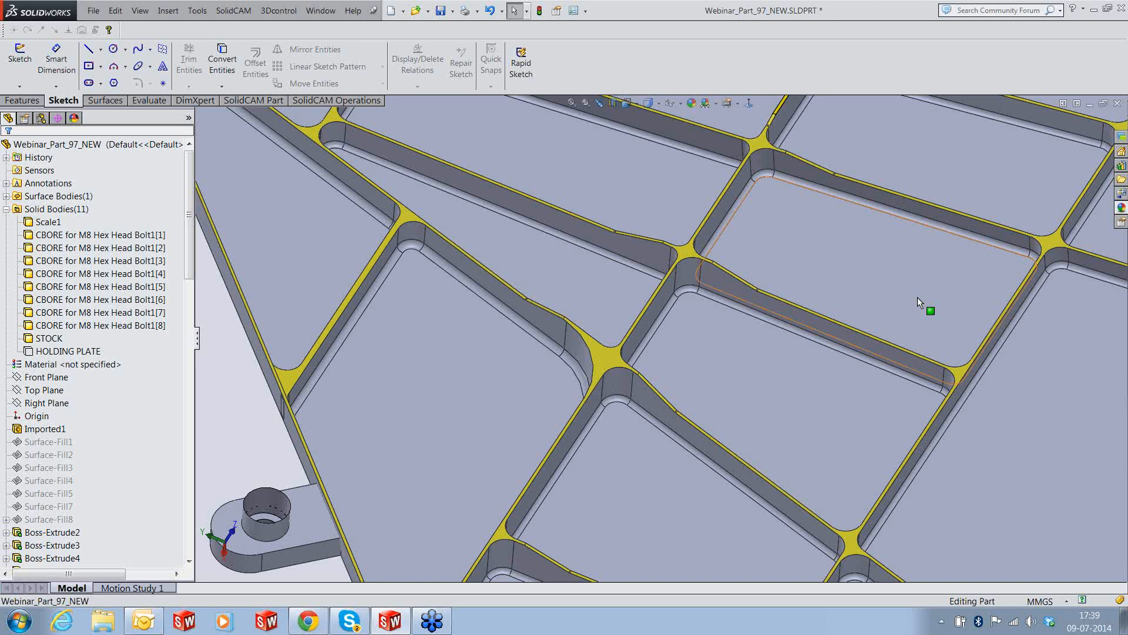
key("f")
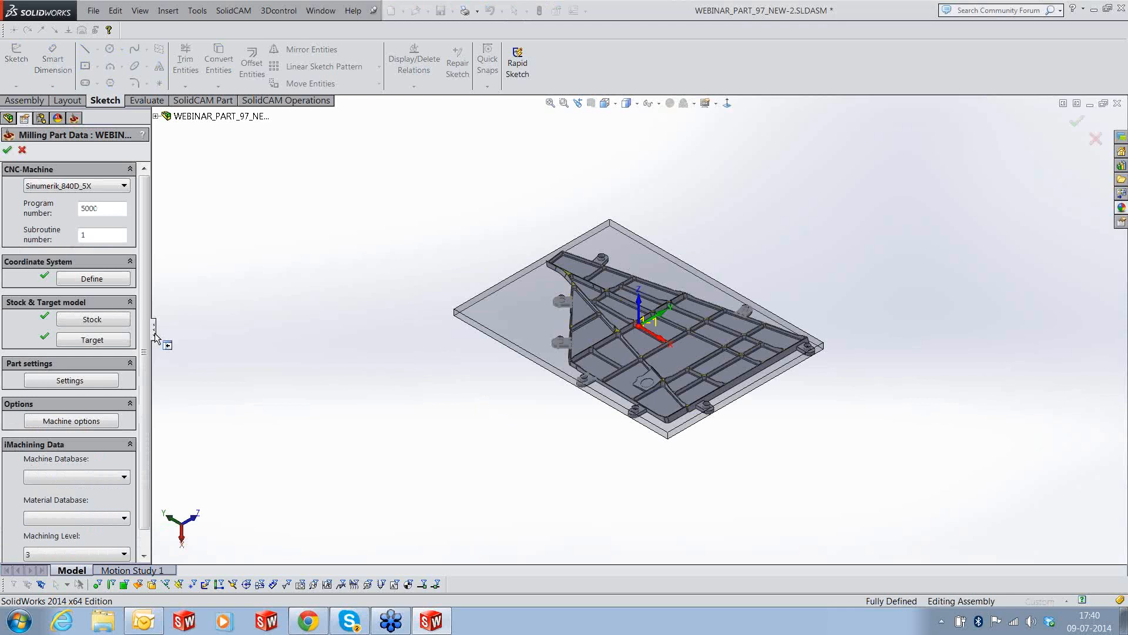
Confirm the milling part data with the Sinumerik_840D_5X controller and program number 5000
left_click_drag(156, 336, 214, 337)
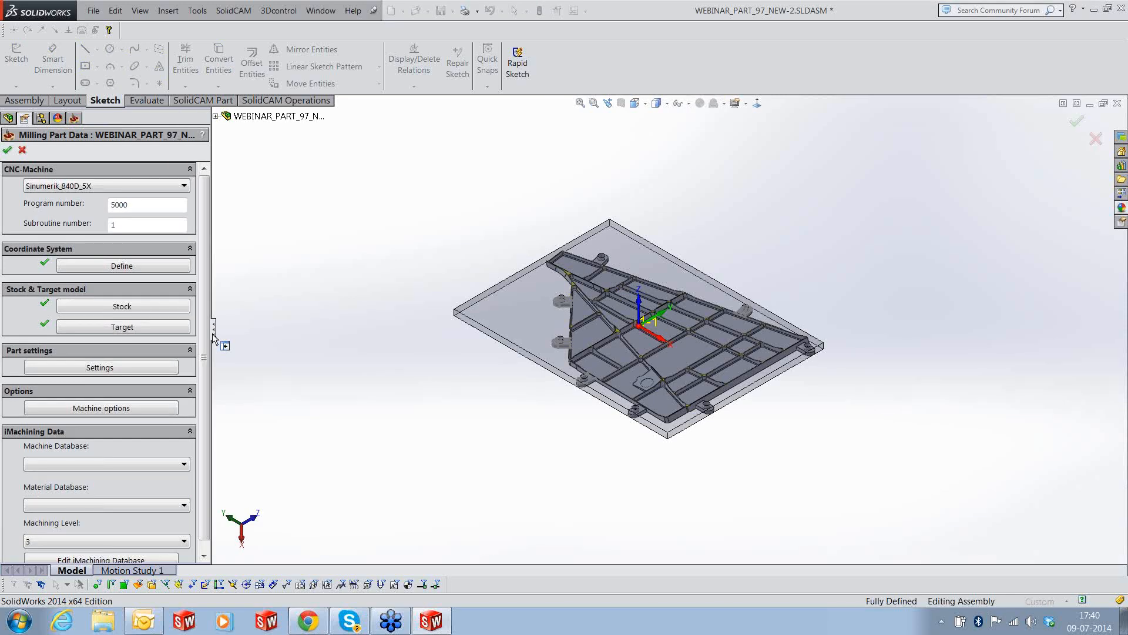
scroll(117, 541, "down", 1)
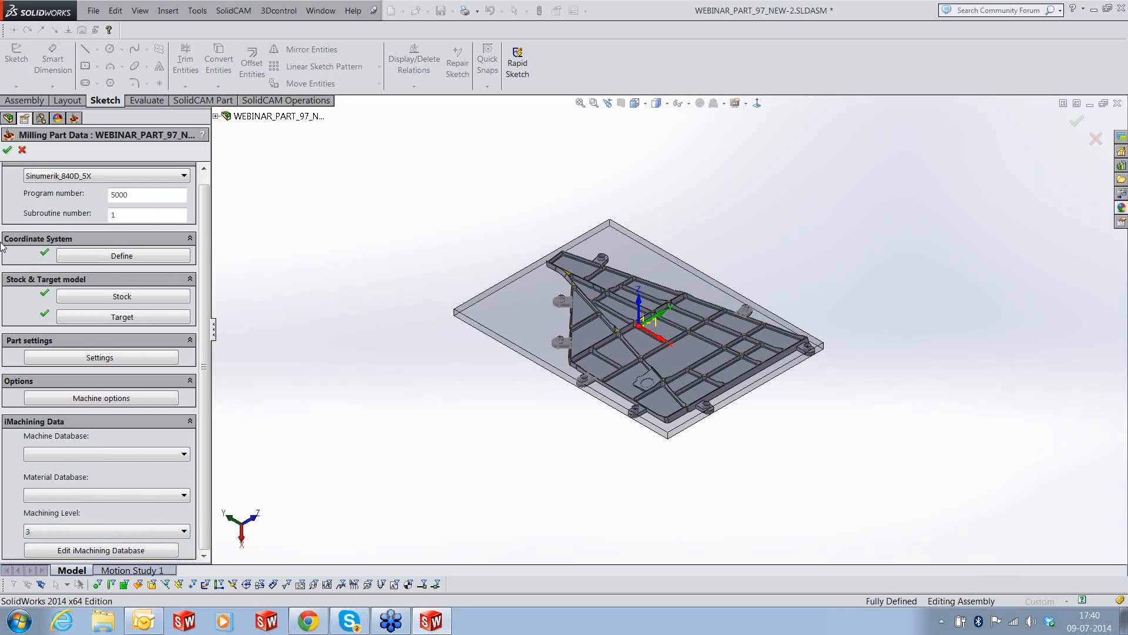
left_click(7, 150)
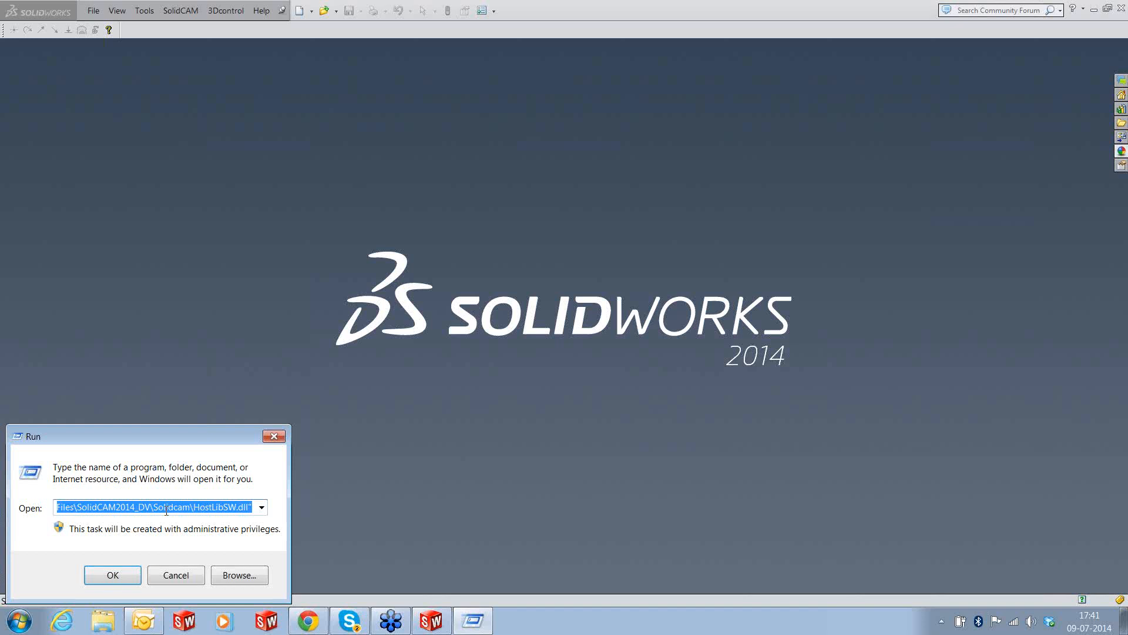
Run the prepared command for HostLibSW.dll in the SolidCAM2014_DV folder
key("Return")
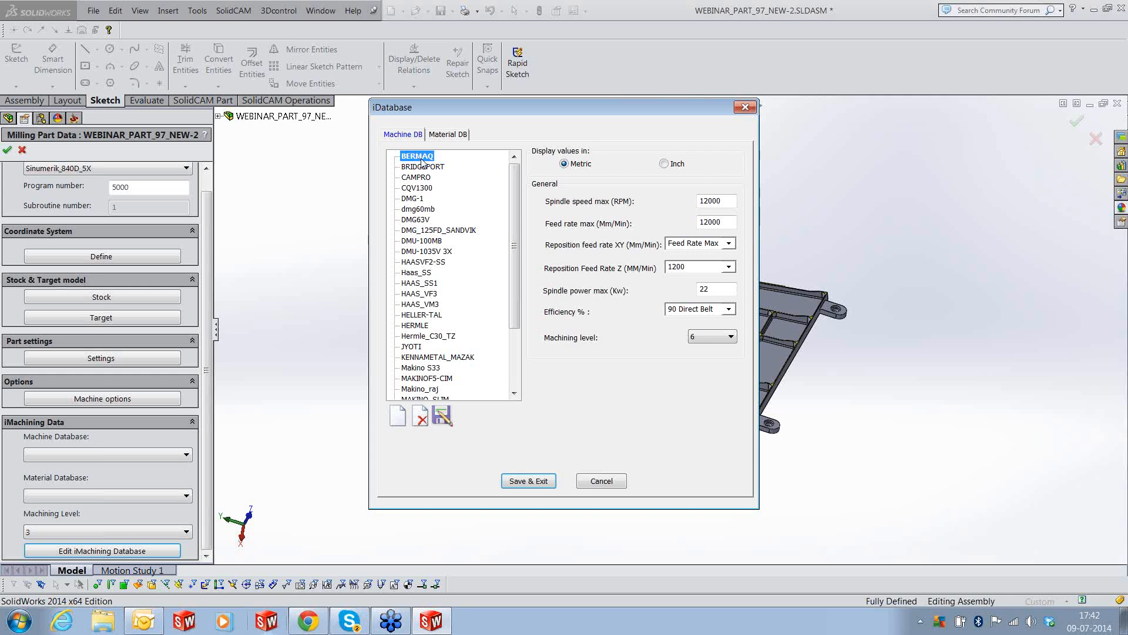
Select the DMU-100MB machine in the iMachining machine database to view its data
left_click(425, 240)
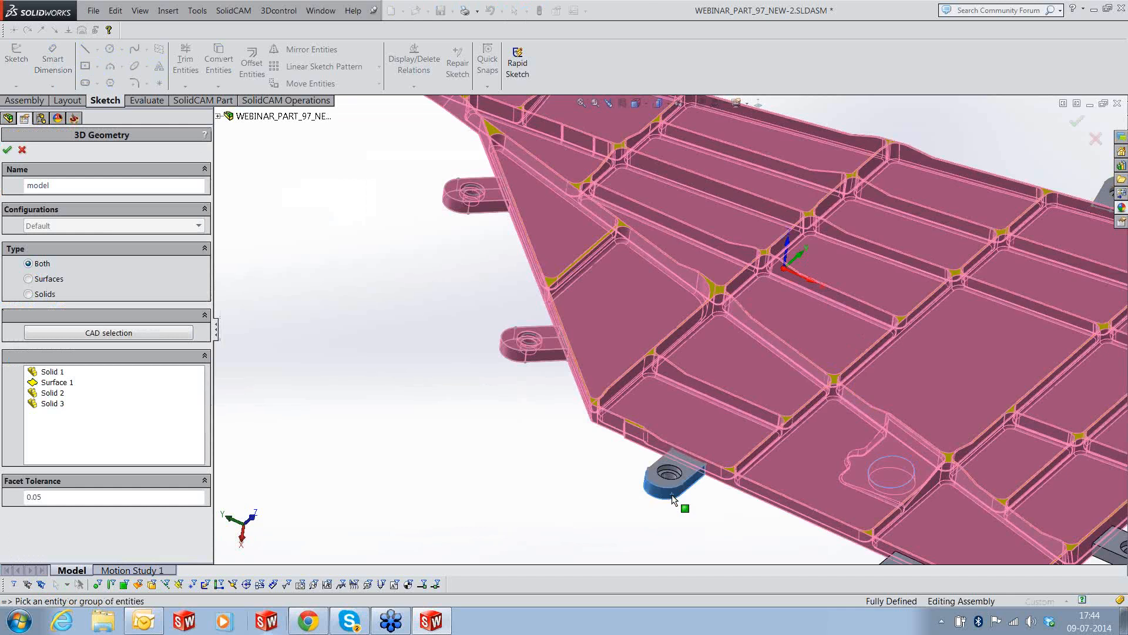
Add the remaining six clamping lugs around the part to the 3D geometry named model and accept the geometry
left_click(672, 495)
left_click(731, 458)
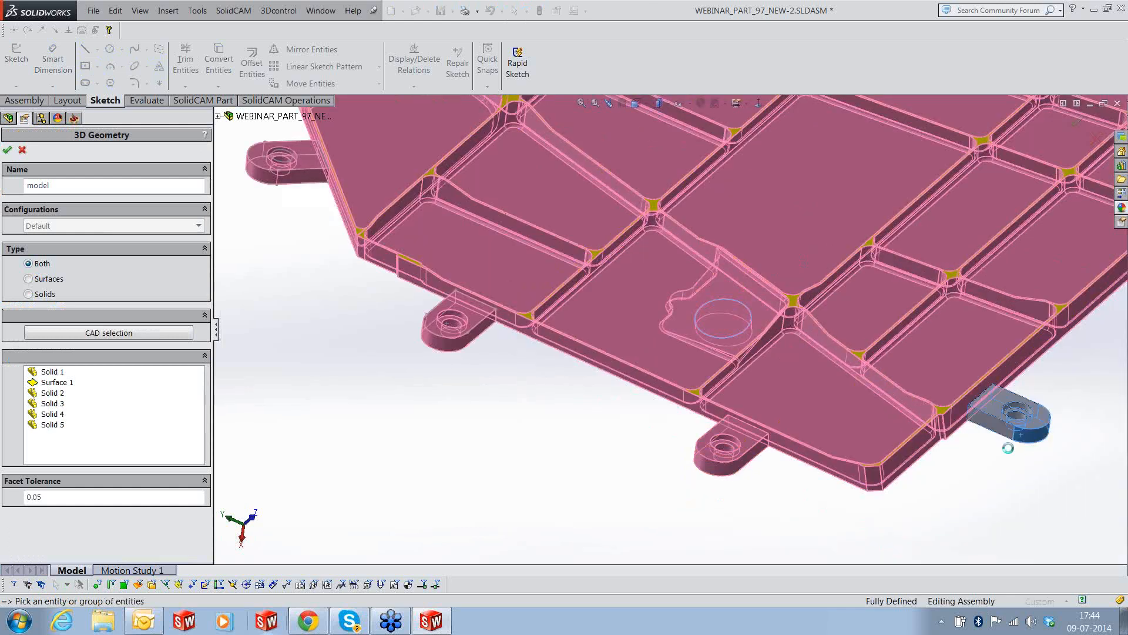
left_click(1017, 437)
scroll(895, 262, "down", 3)
left_click(859, 307)
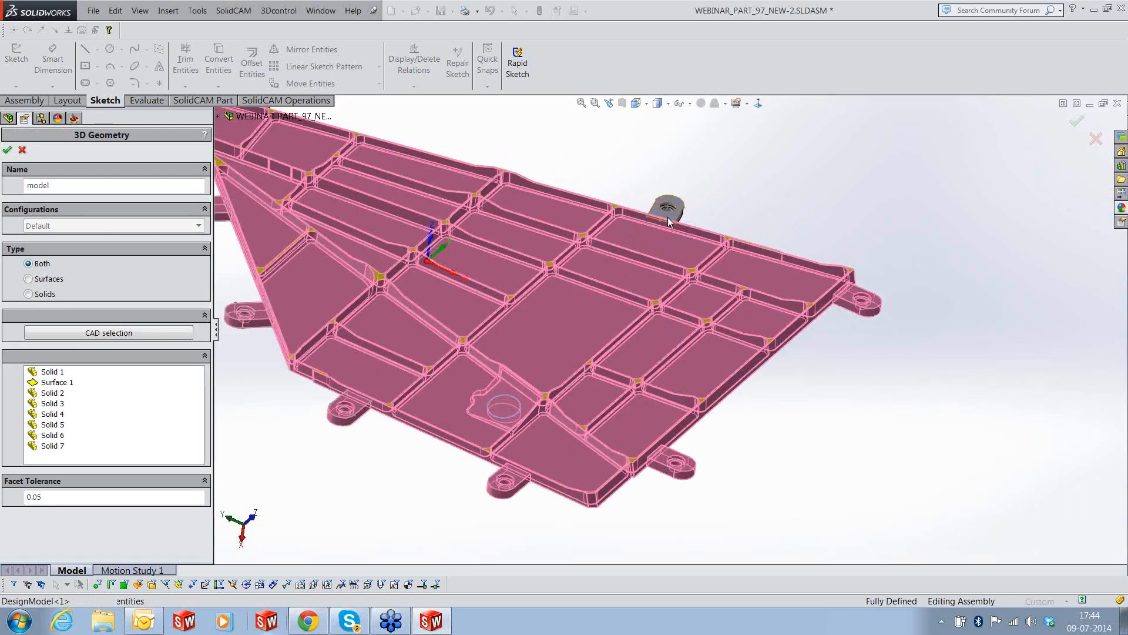
left_click(667, 208)
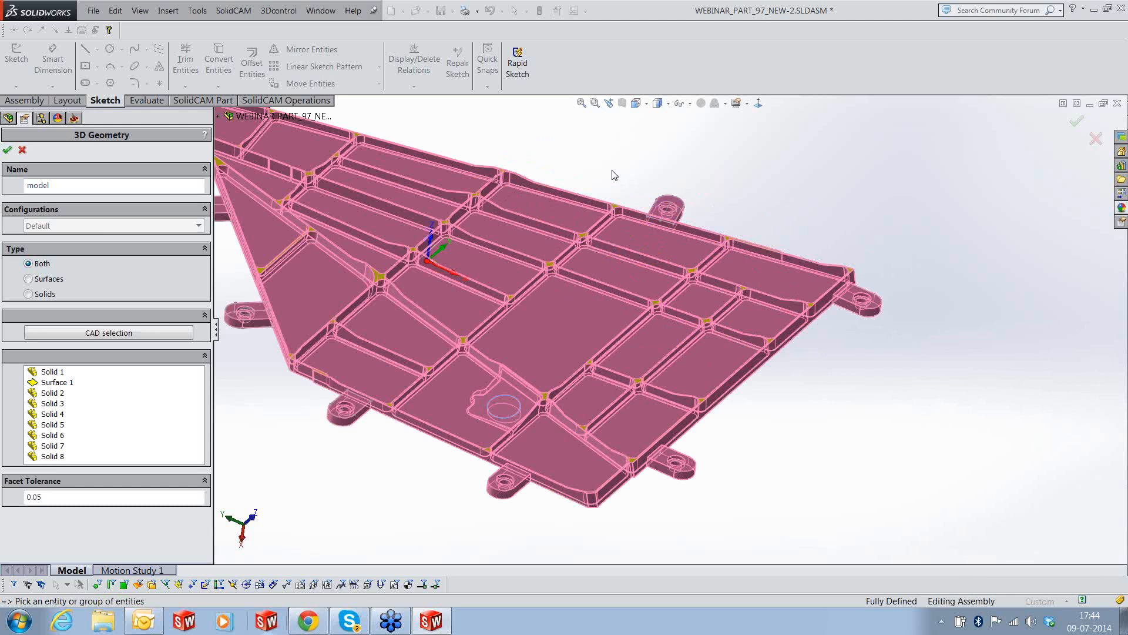
scroll(611, 175, "up", 1)
middle_click_drag(611, 175, 738, 255, "ctrl")
left_click(452, 217)
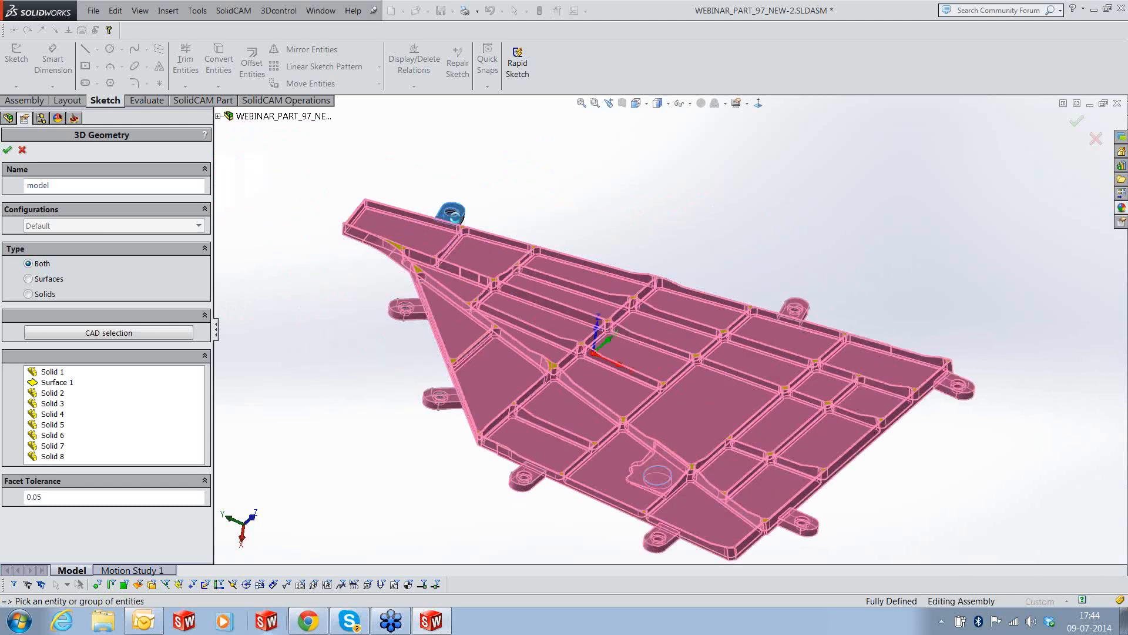
left_click(8, 151)
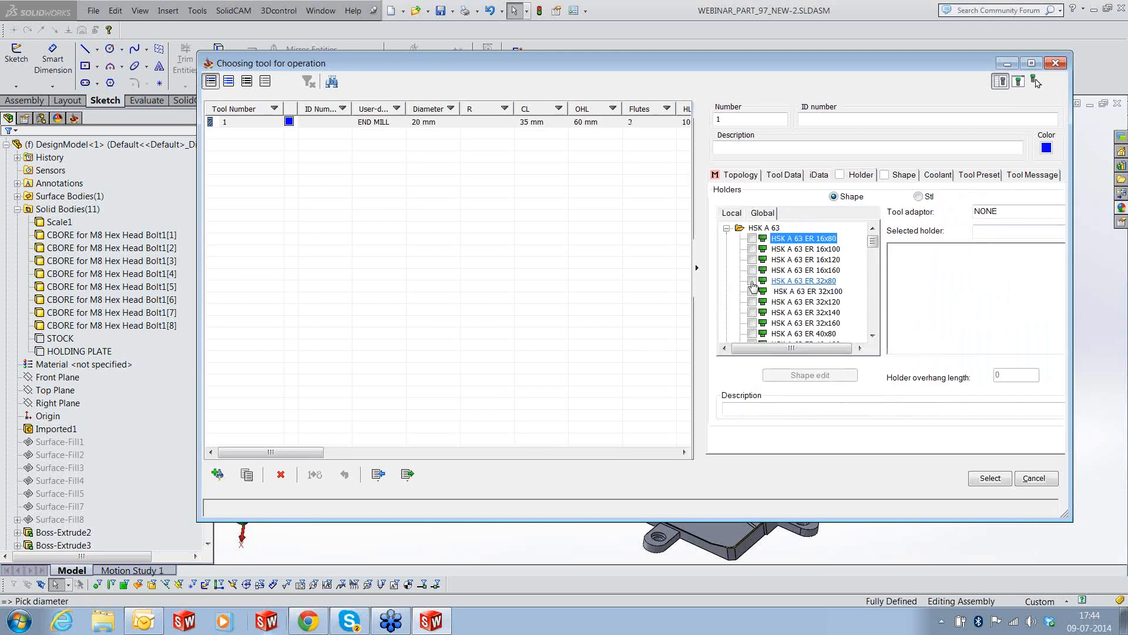
Assign the HSK A 63 ER 32x80 holder to the 20 mm end mill
left_click(752, 282)
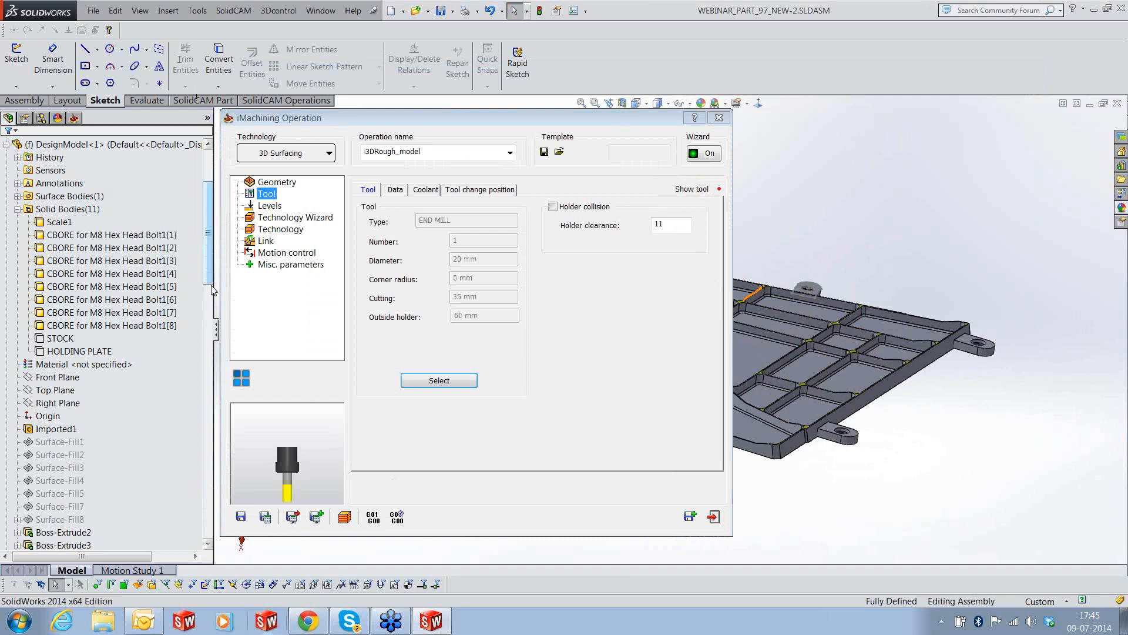
Show the STOCK solid body in the design model and clear the selection
left_click(90, 364)
left_click(64, 339)
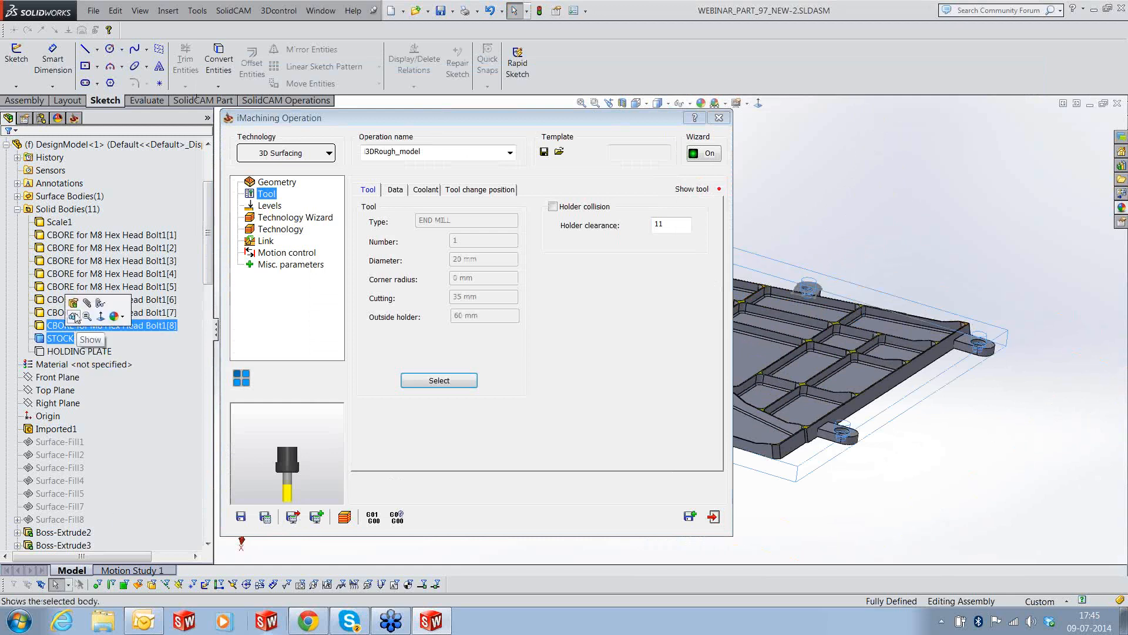
left_click(75, 317)
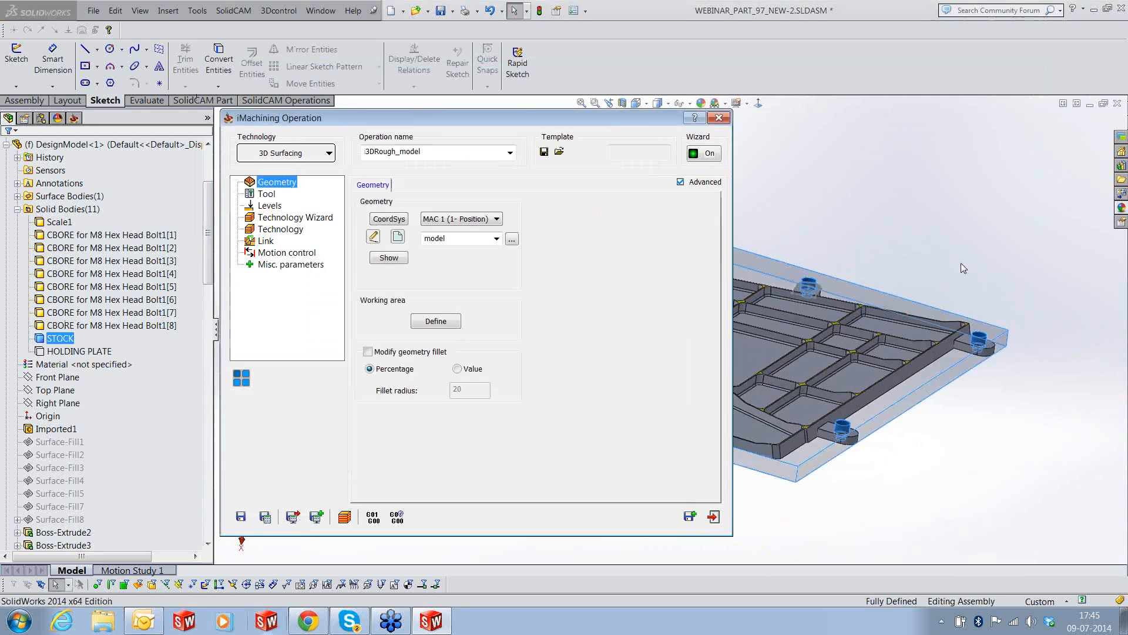
left_click(1043, 439)
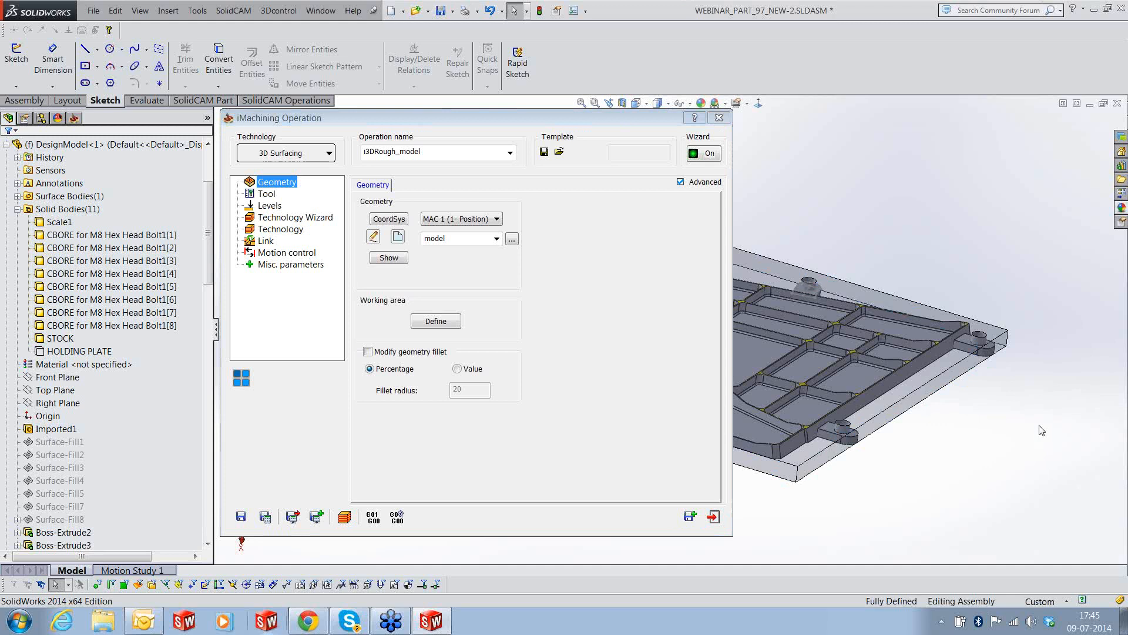
Enable a working area for the iMachining operation and define its first chain around the stock's bottom edges with Auto-constant Z
left_click(457, 322)
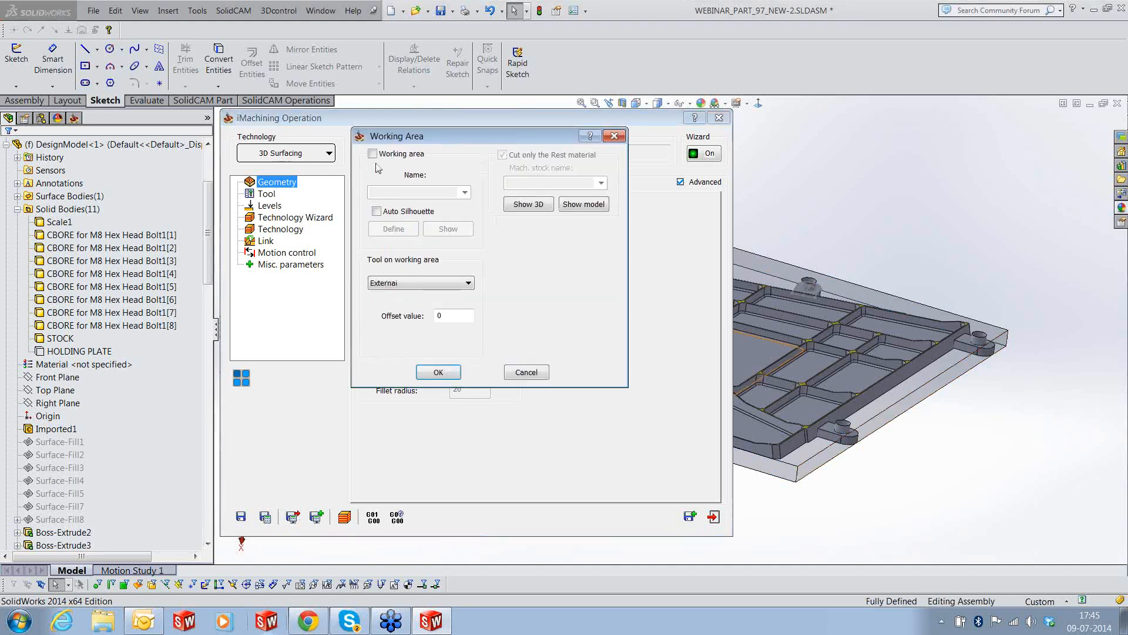
left_click(373, 154)
left_click(387, 227)
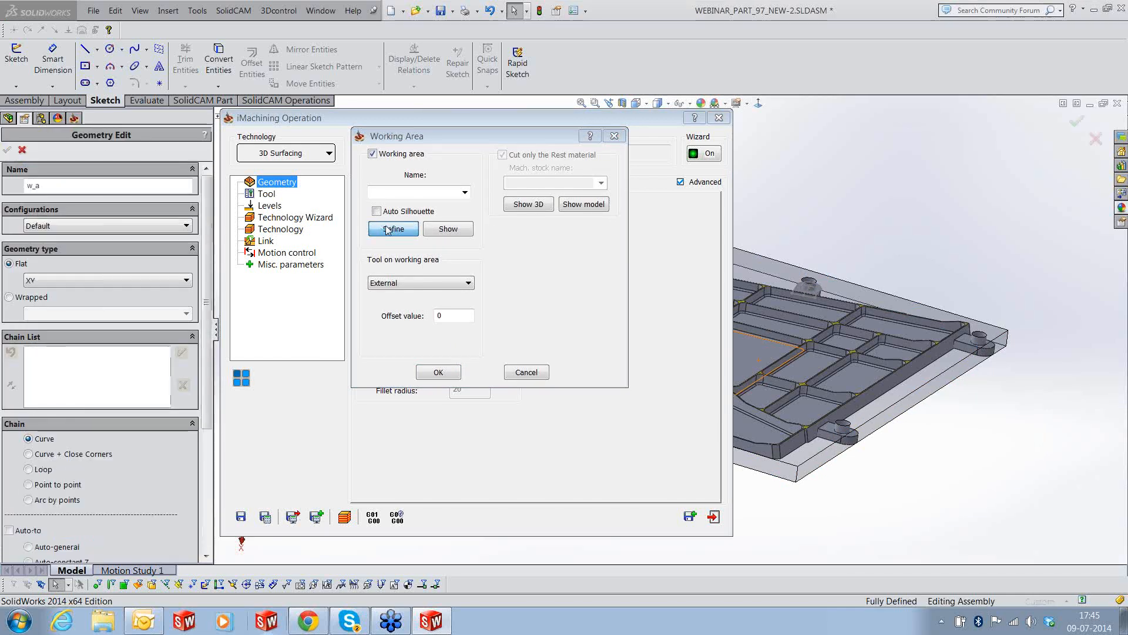
scroll(140, 434, "down", 3)
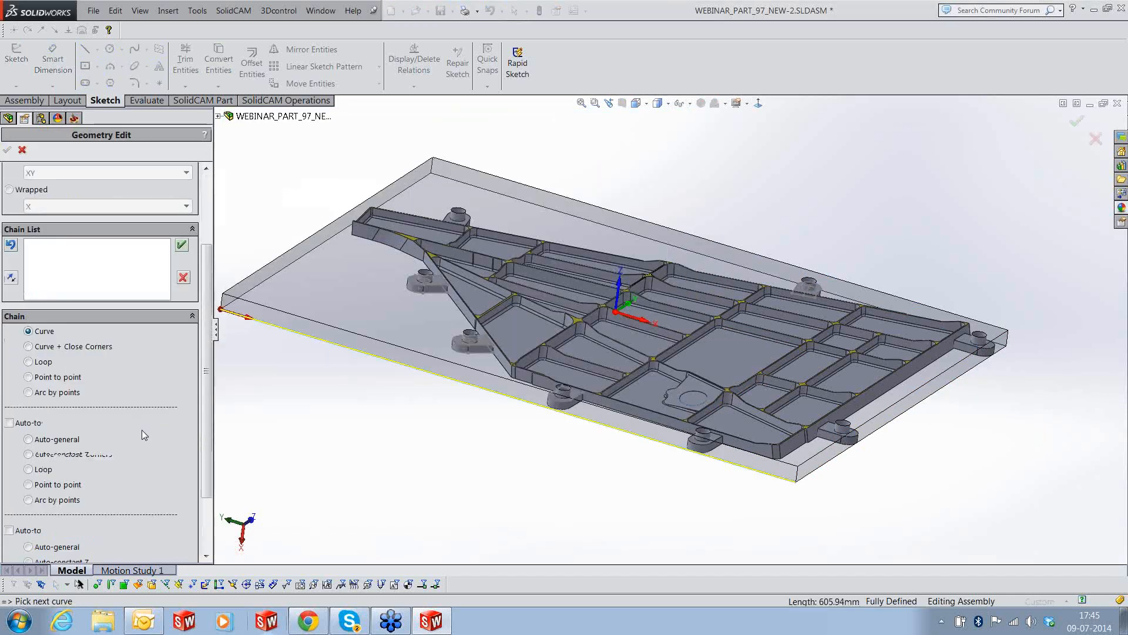
left_click(29, 372)
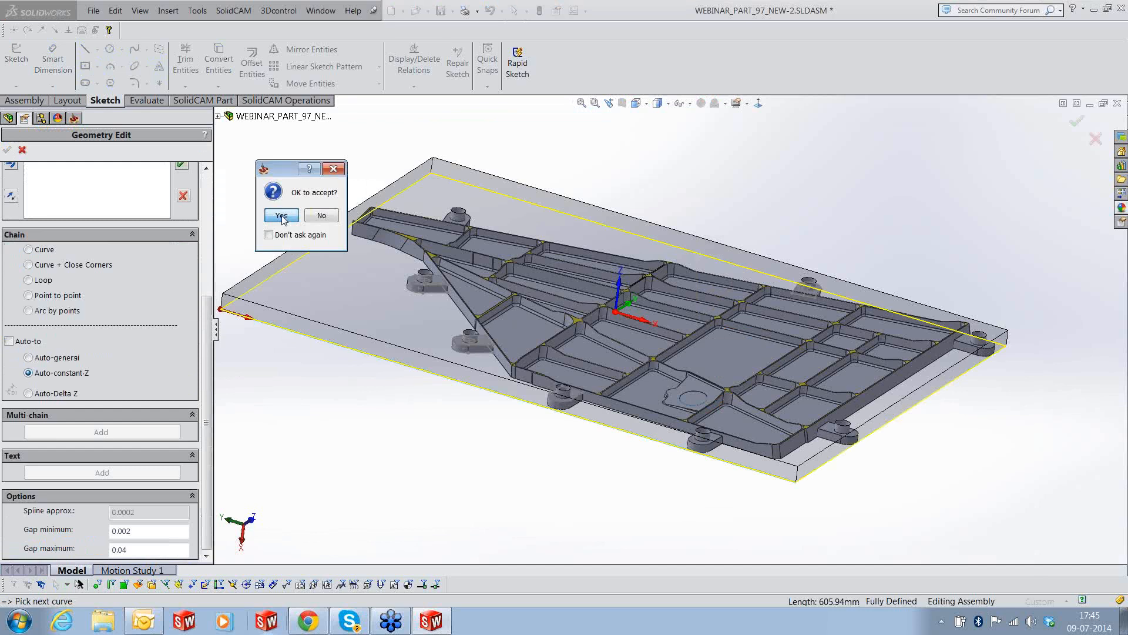
left_click(281, 216)
Display the model as wireframe and add a second Auto-constant Z chain along the part's lower outer contour
left_click(659, 103)
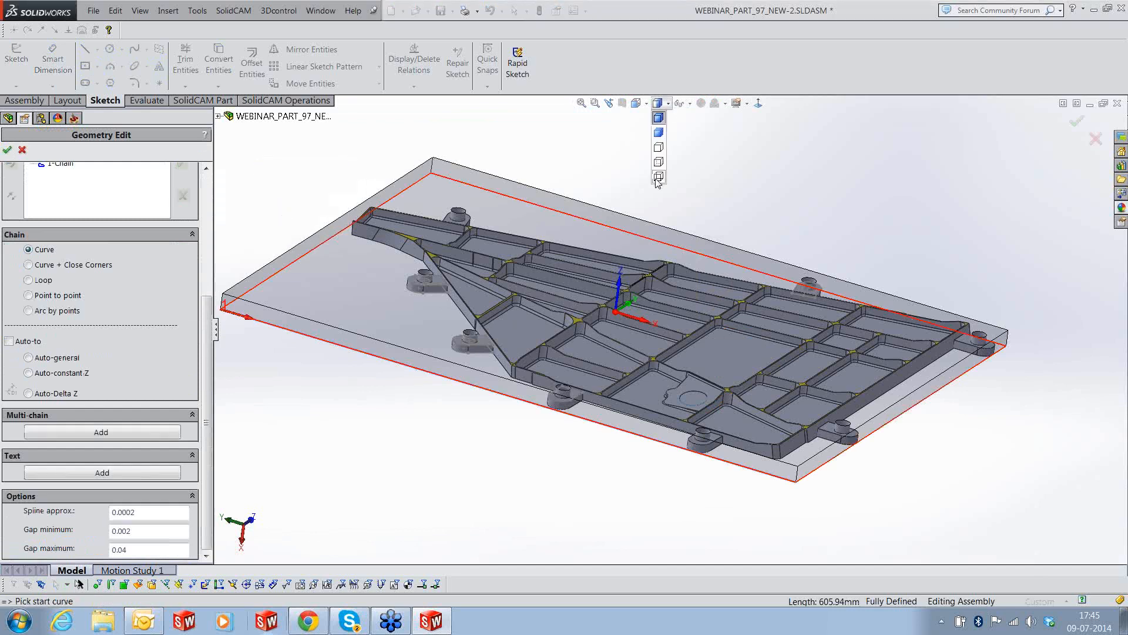
left_click(659, 176)
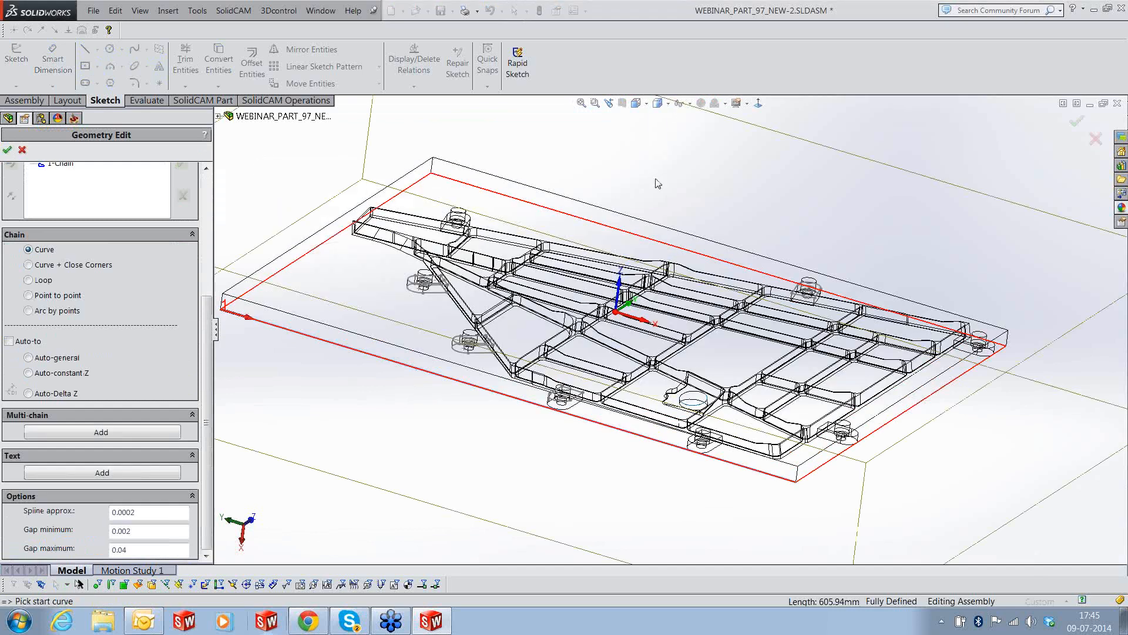
scroll(717, 412, "down", 3)
middle_click_drag(717, 412, 628, 433)
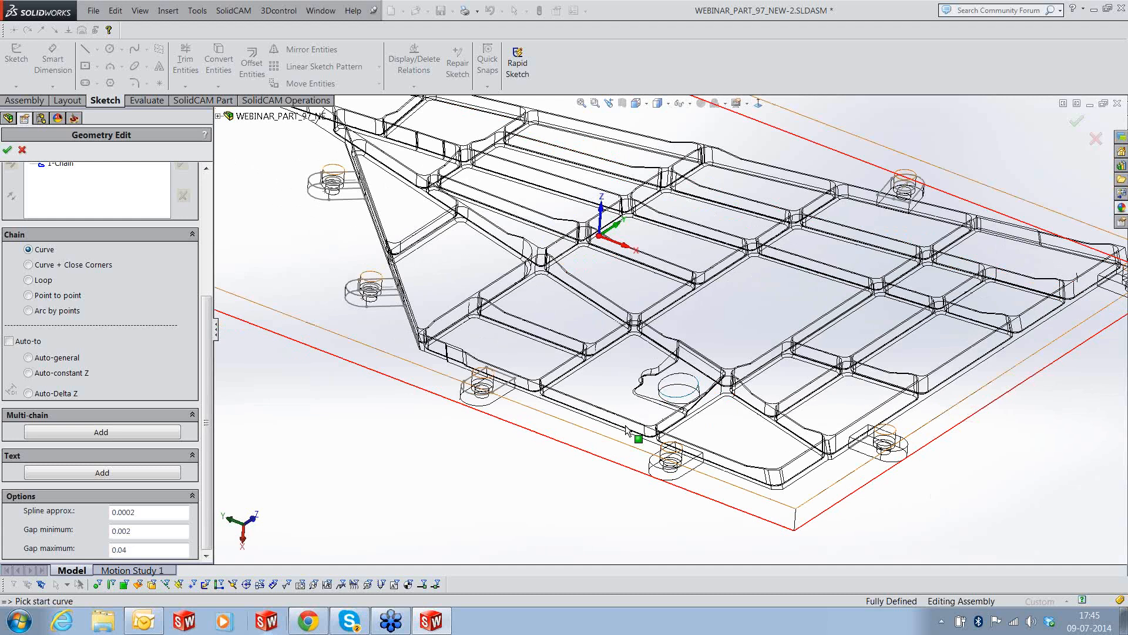
left_click(627, 433)
left_click(69, 374)
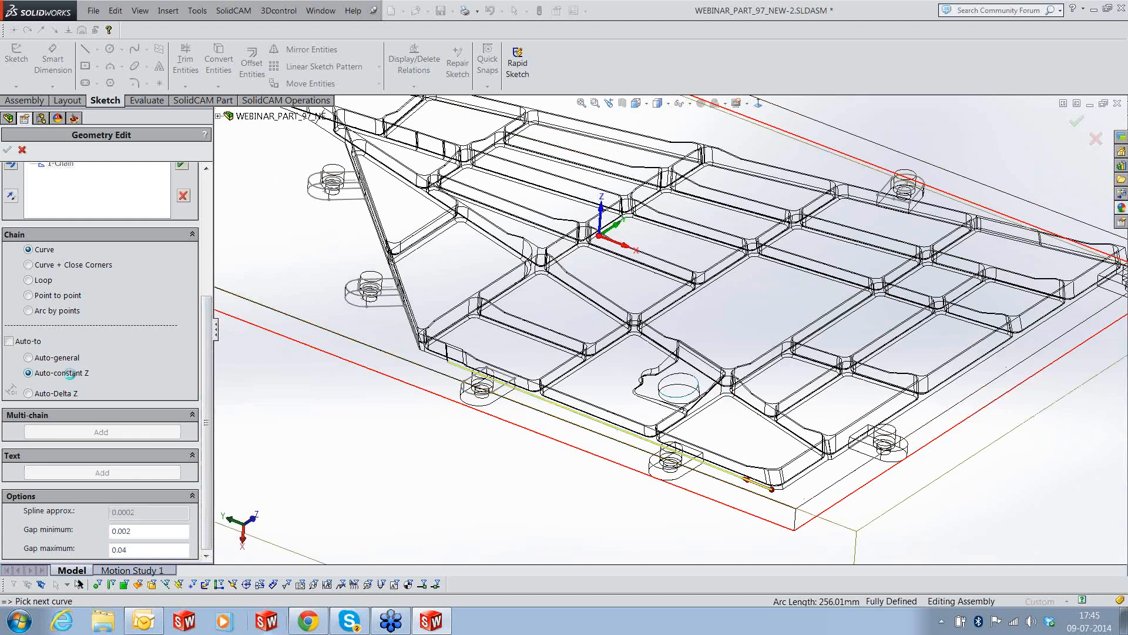
left_click(281, 216)
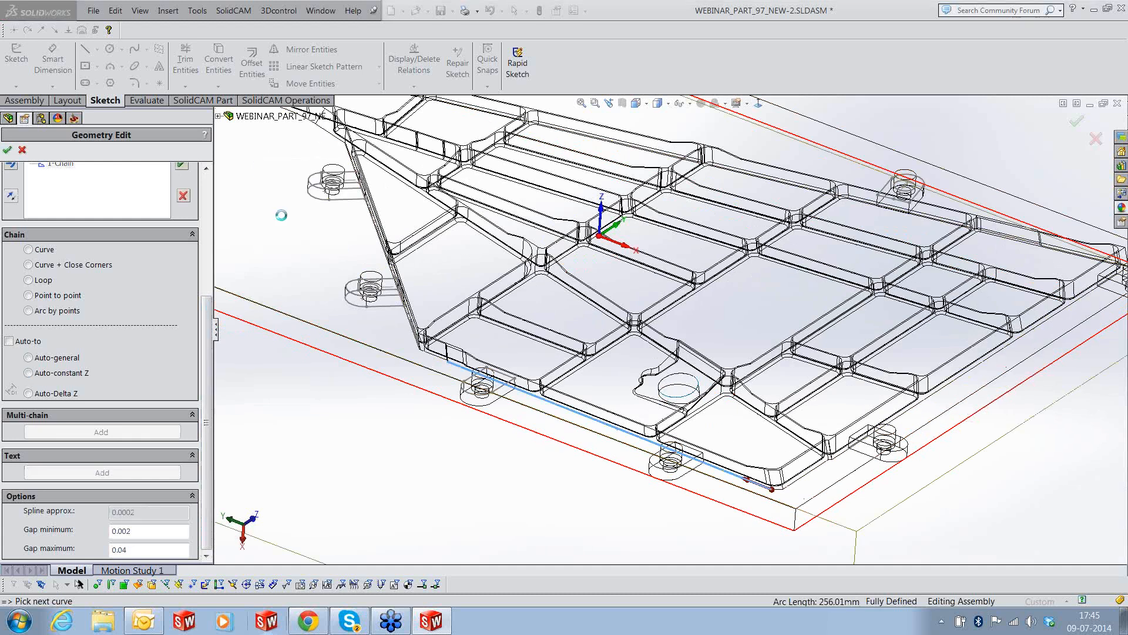
Restore the shaded display with edges and accept the two-chain geometry w_a as the external working area
left_click(659, 104)
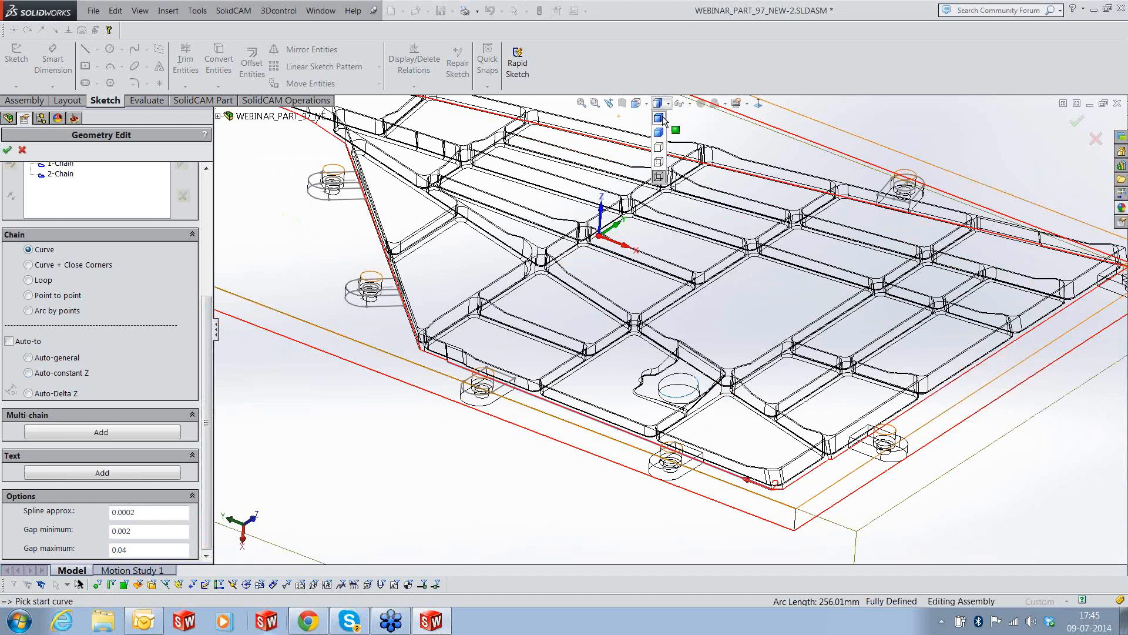
left_click(659, 118)
scroll(624, 285, "up", 2)
mouse_move(895, 289)
middle_mouse_down()
mouse_move(905, 291)
mouse_move(883, 381)
mouse_move(894, 293)
middle_mouse_up()
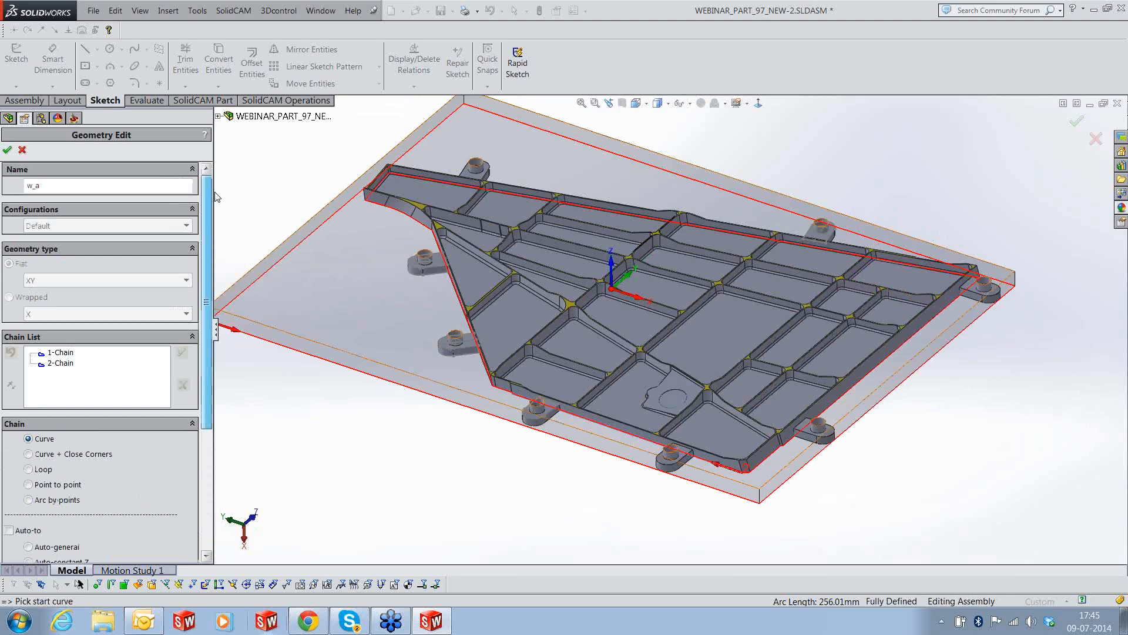
key("f")
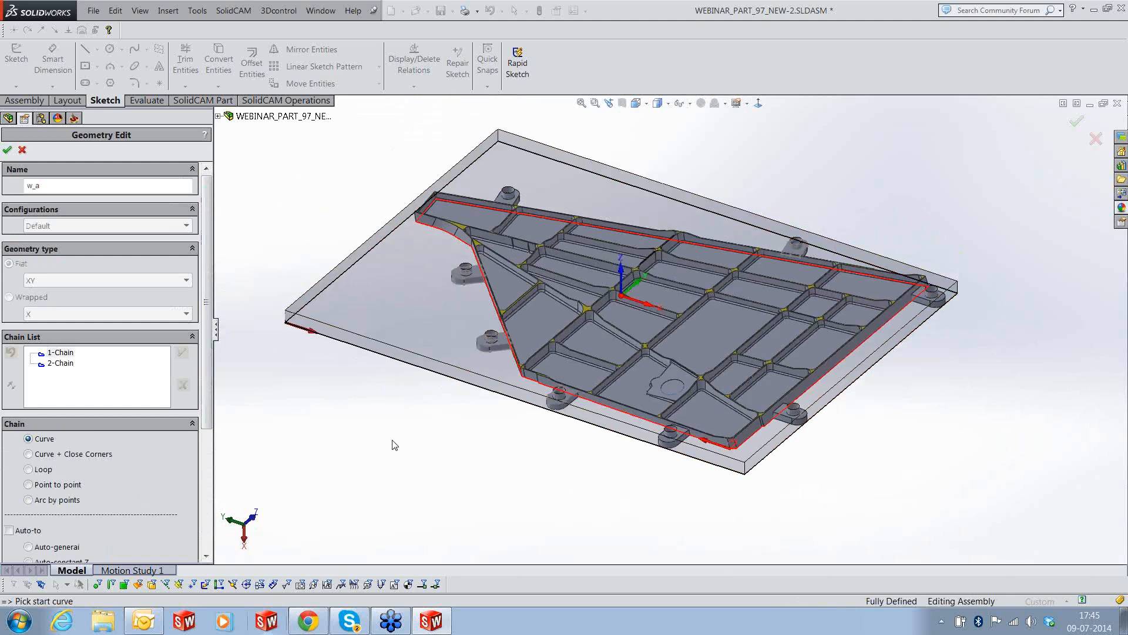
left_click(9, 150)
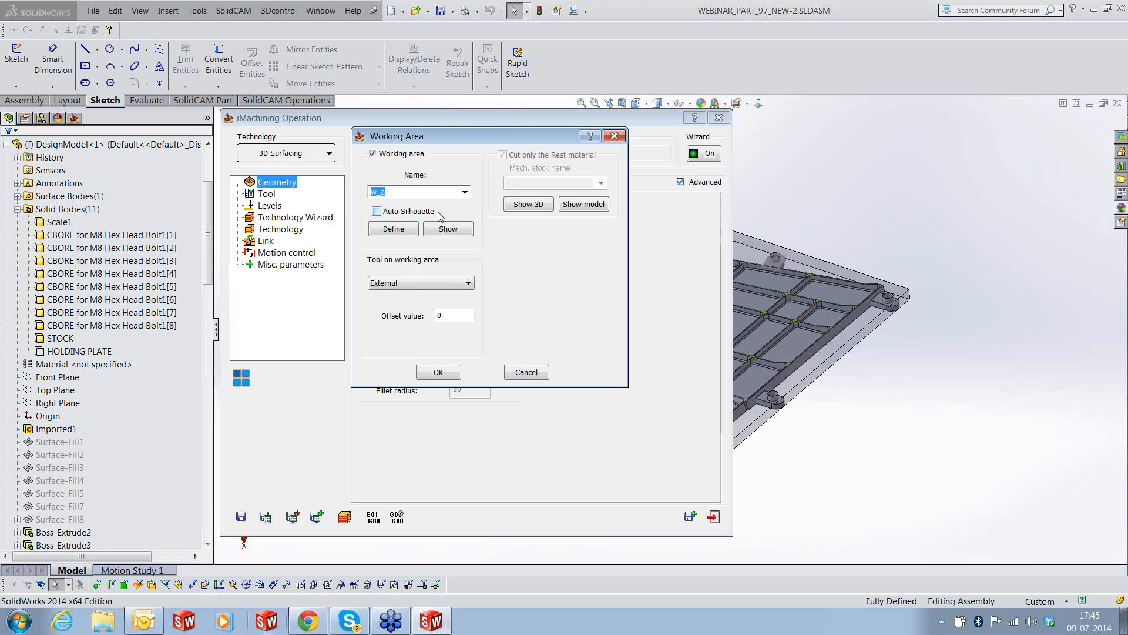
left_click(435, 371)
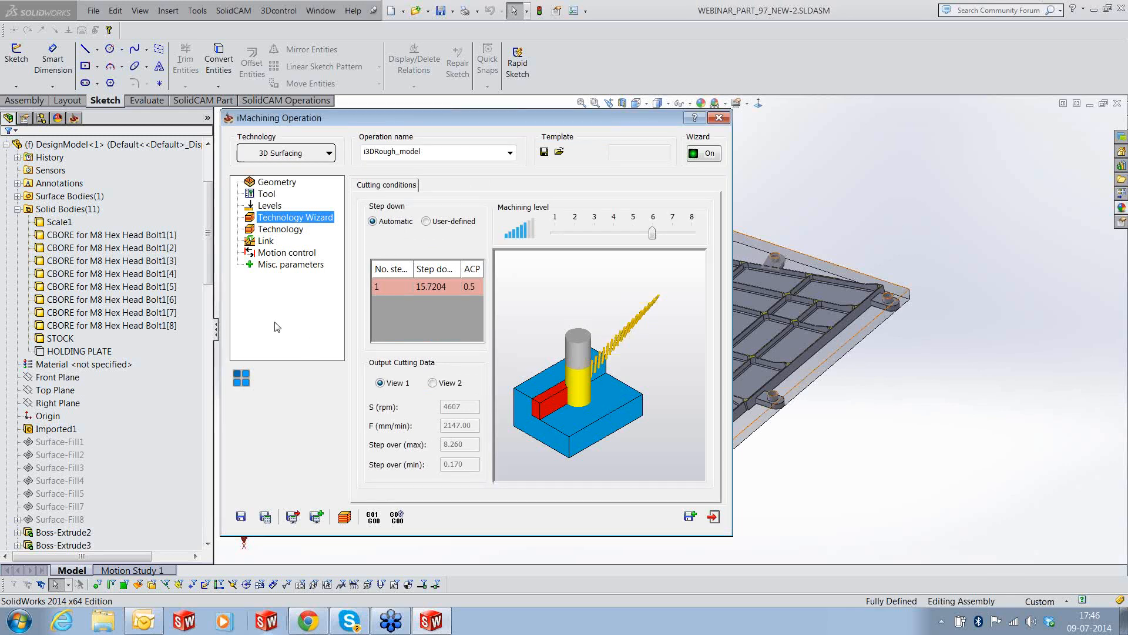
Set the roughing operation's wall offset and floor offset to 1
left_click(288, 231)
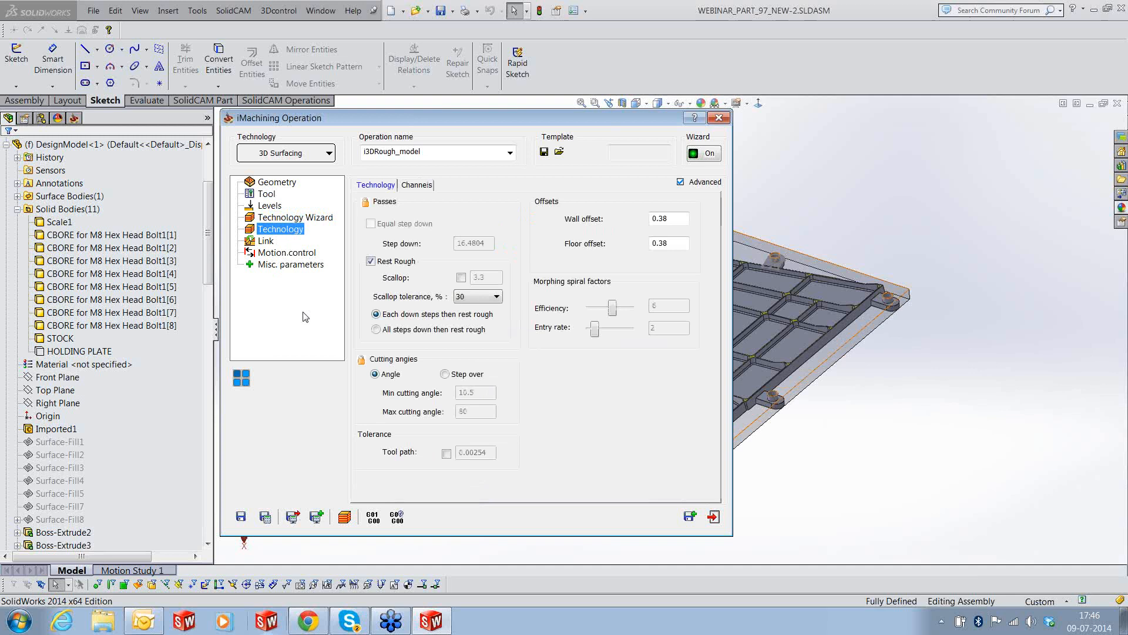
double_click(670, 218)
type("0.")
key("BackSpace")
key("BackSpace")
type("1")
key("Tab")
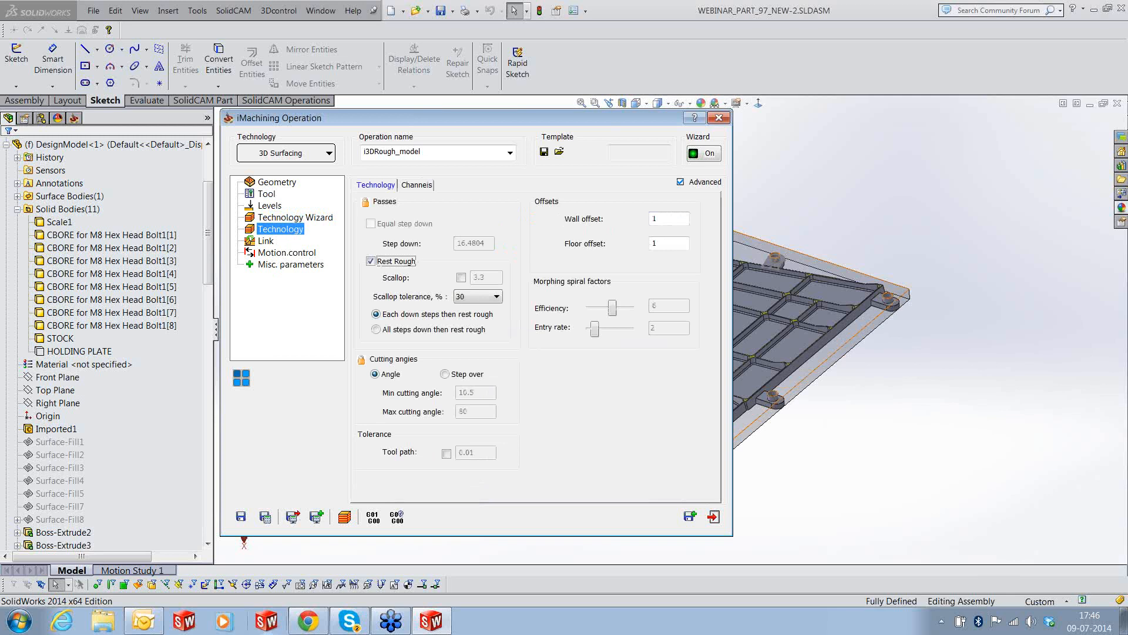
Enable a custom tool path tolerance and set it to 0.2
left_click(447, 454)
double_click(465, 457)
type("0.2")
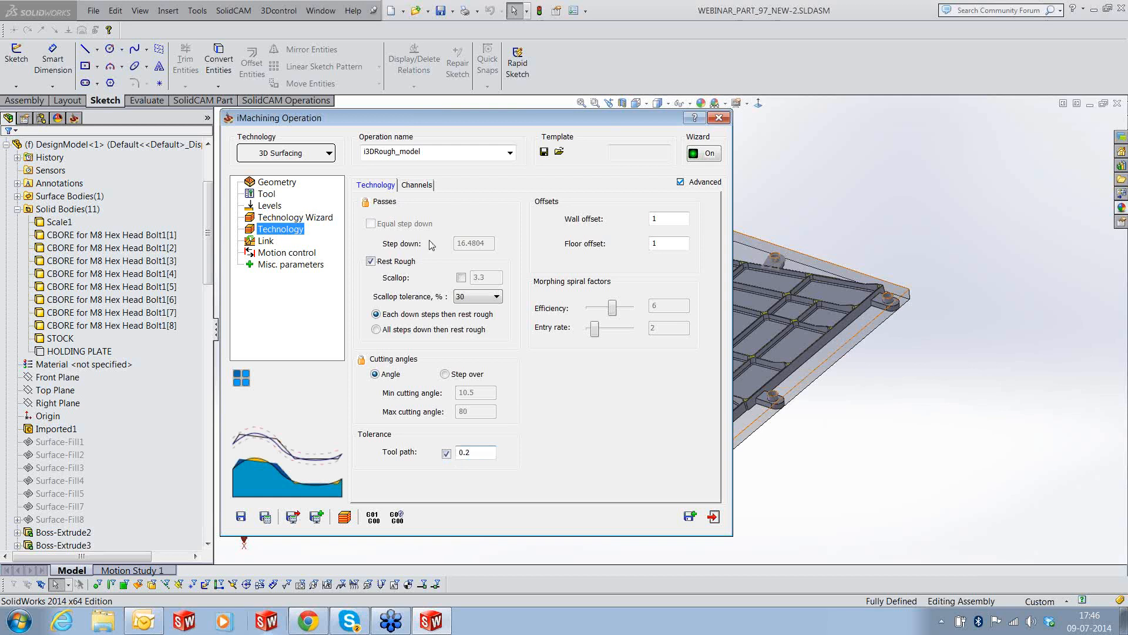
left_click(421, 192)
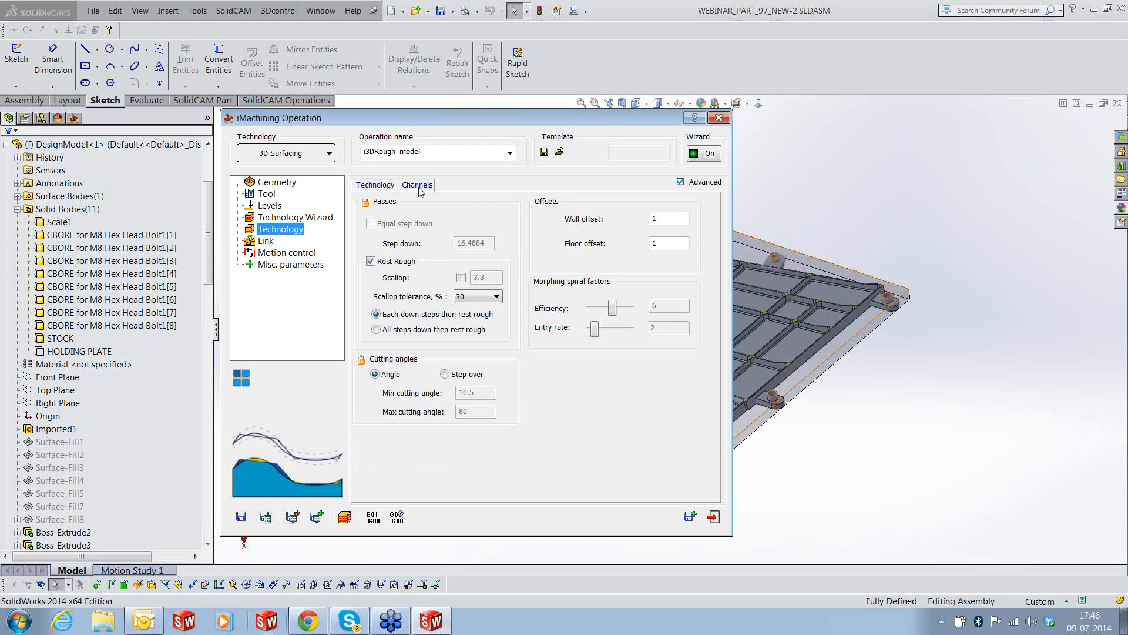
left_click(266, 241)
left_click(275, 253)
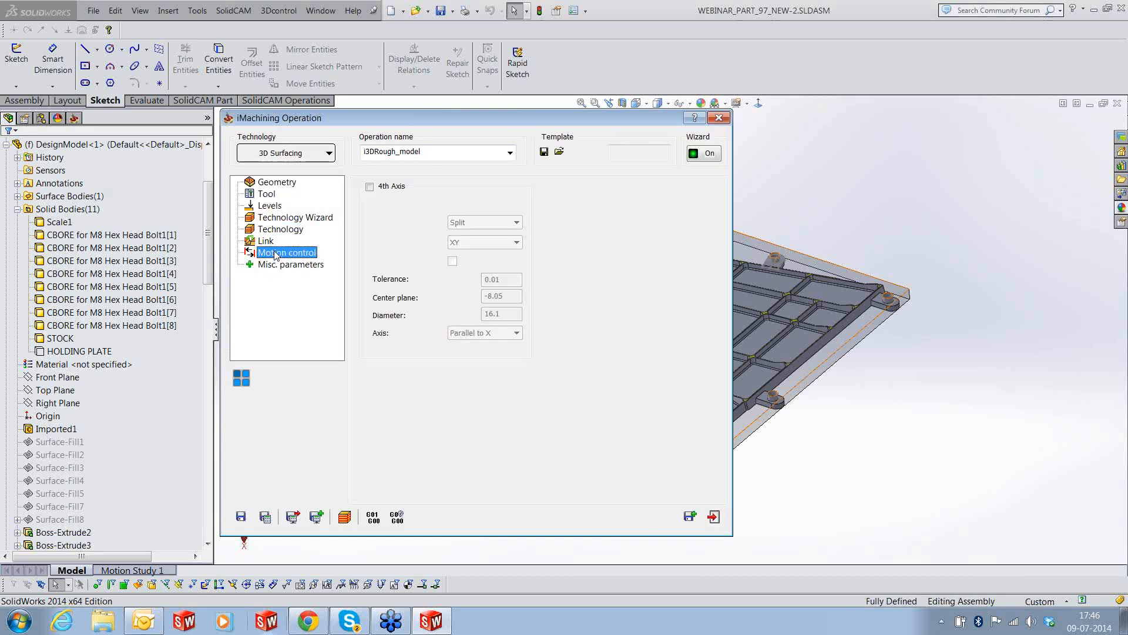
Review the roughing operation's miscellaneous parameters, close the operation and calculate its tool path
left_click(282, 264)
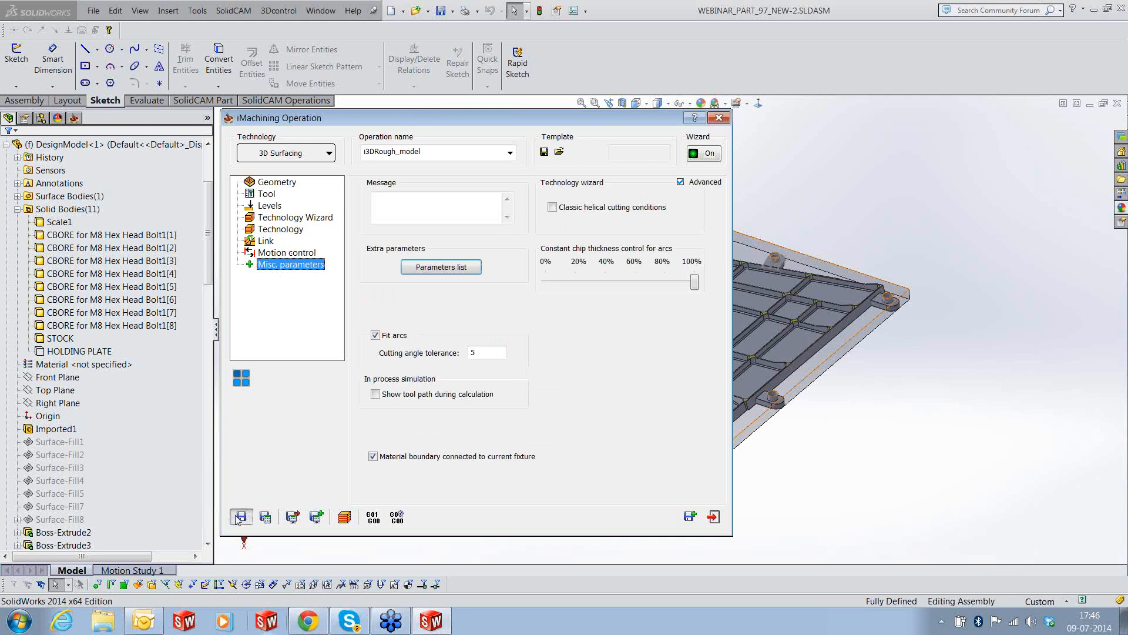
left_click(714, 517)
right_click(81, 261)
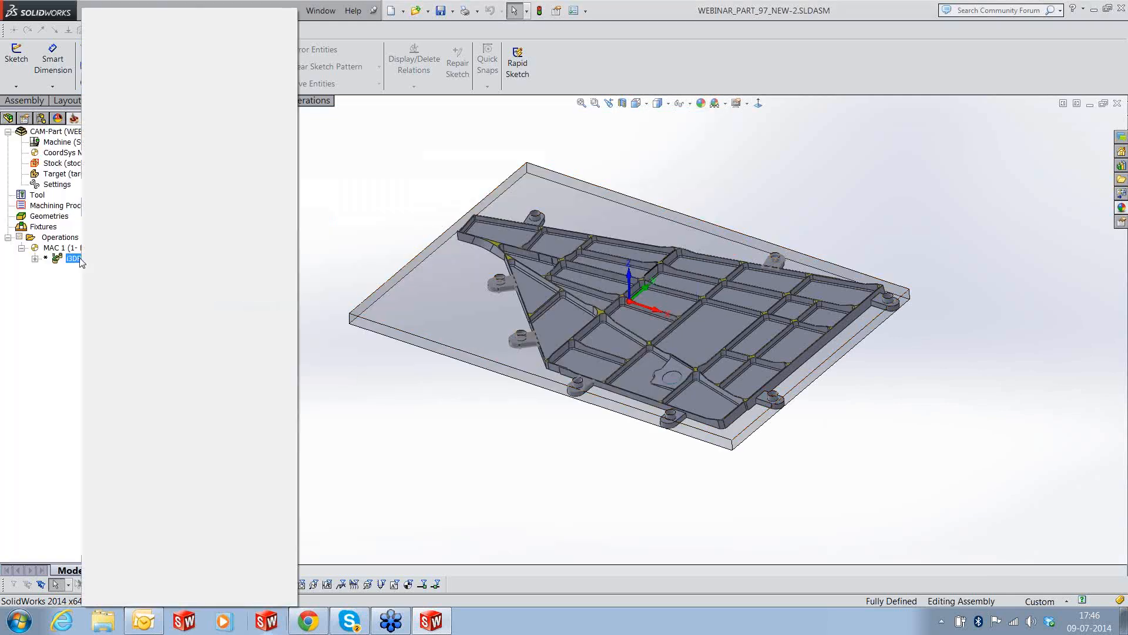
left_click(111, 160)
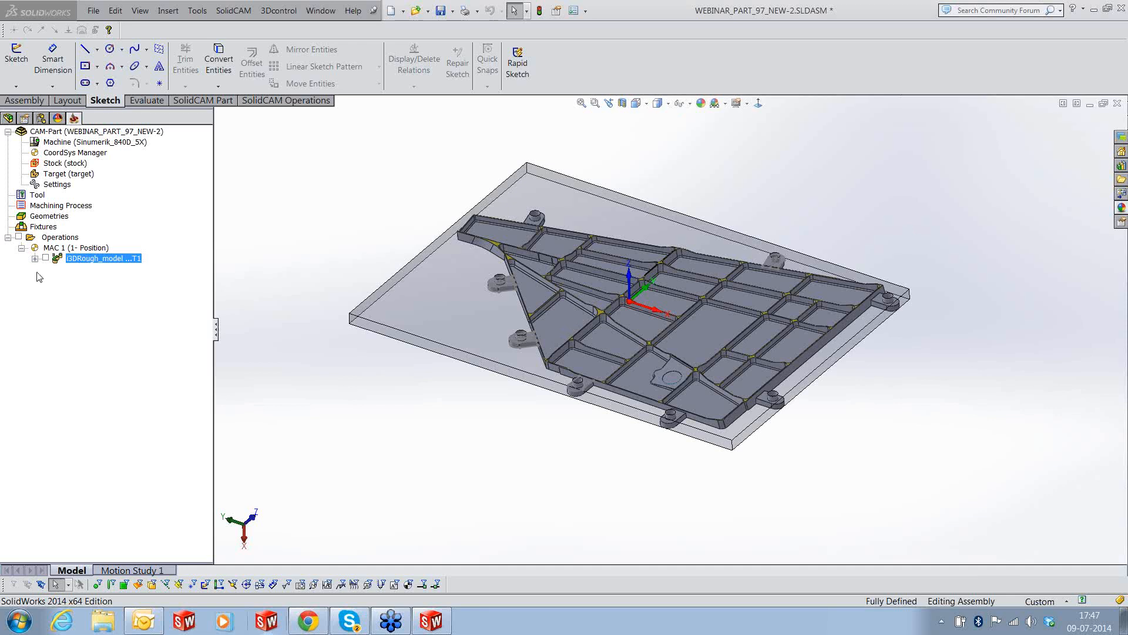
Hide the STOCK solid body and display the i3DRough_model operation's tool path on the model
left_click(8, 118)
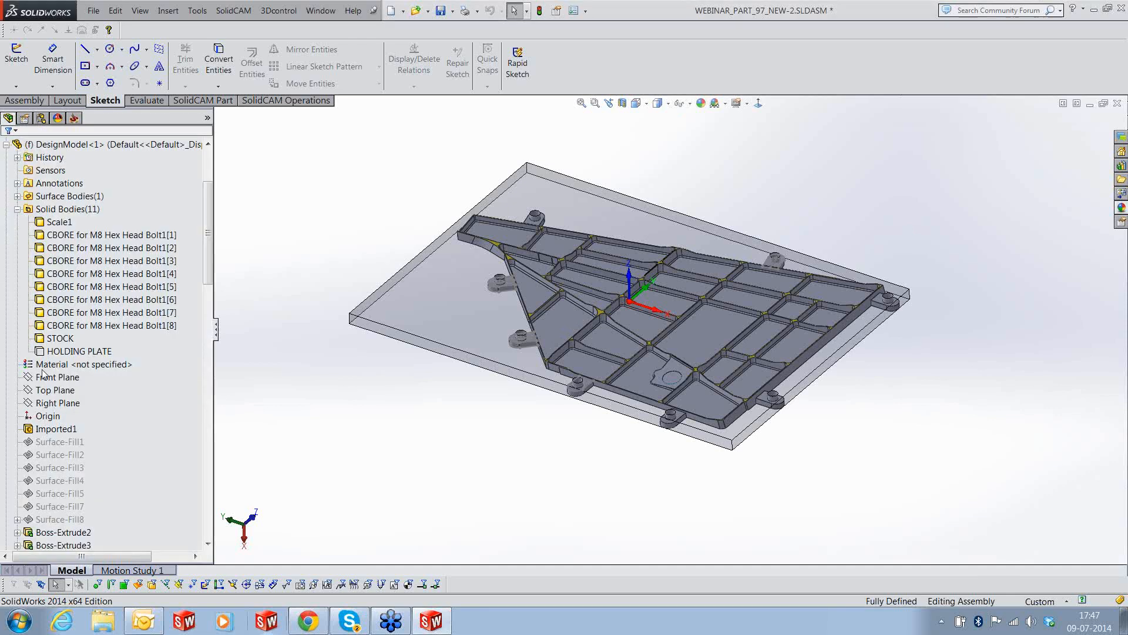
left_click(57, 376)
left_click(59, 364)
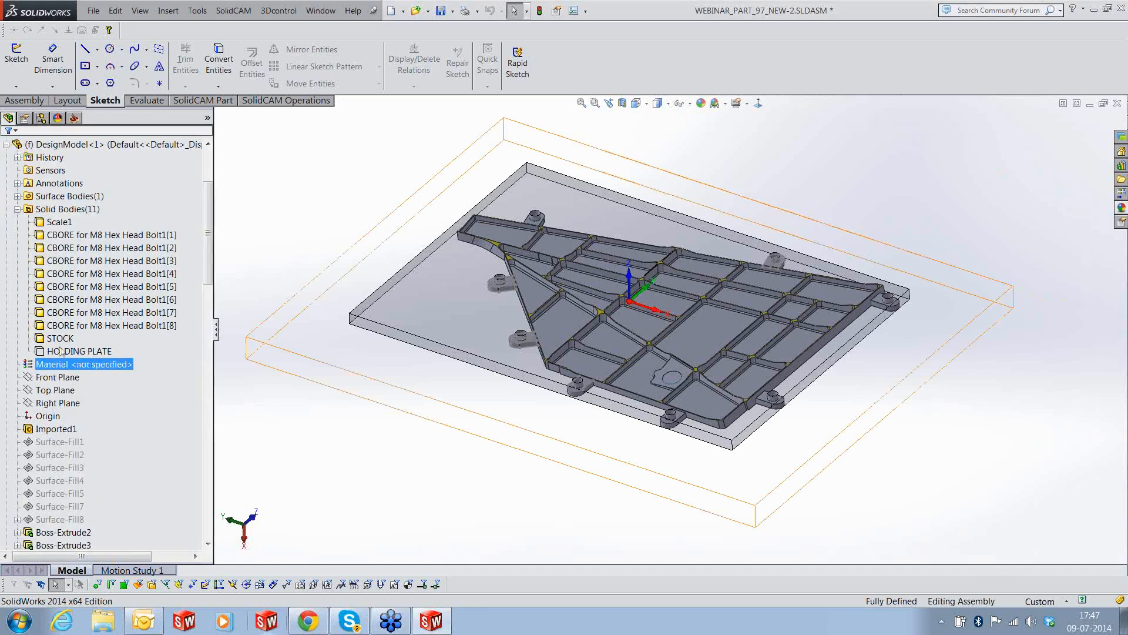
left_click(62, 339)
left_click(69, 318)
left_click(74, 119)
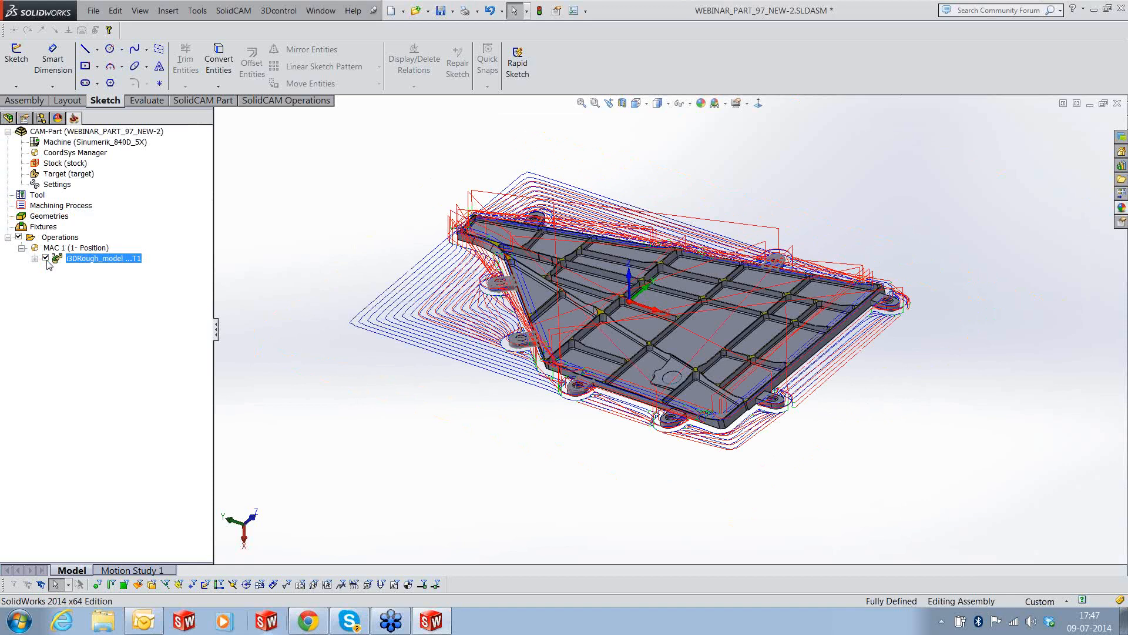
middle_click_drag(799, 319, 823, 336)
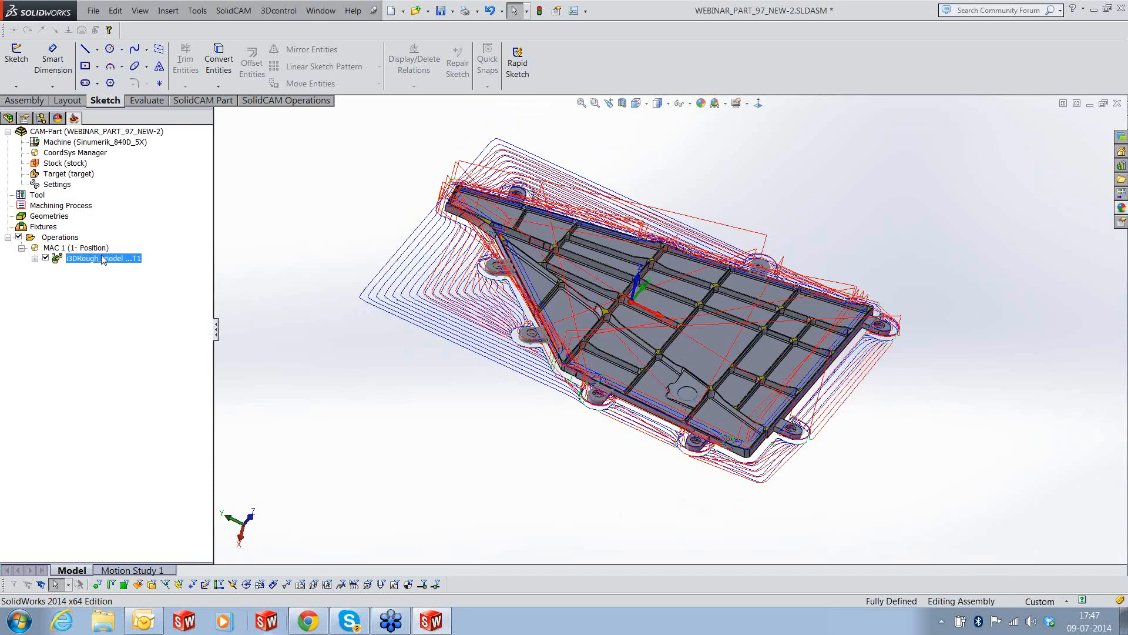
Run a SolidVerify simulation of the i3DRough_model operation, inspect the machined stock and exit the simulation
right_click(104, 260)
left_click(141, 201)
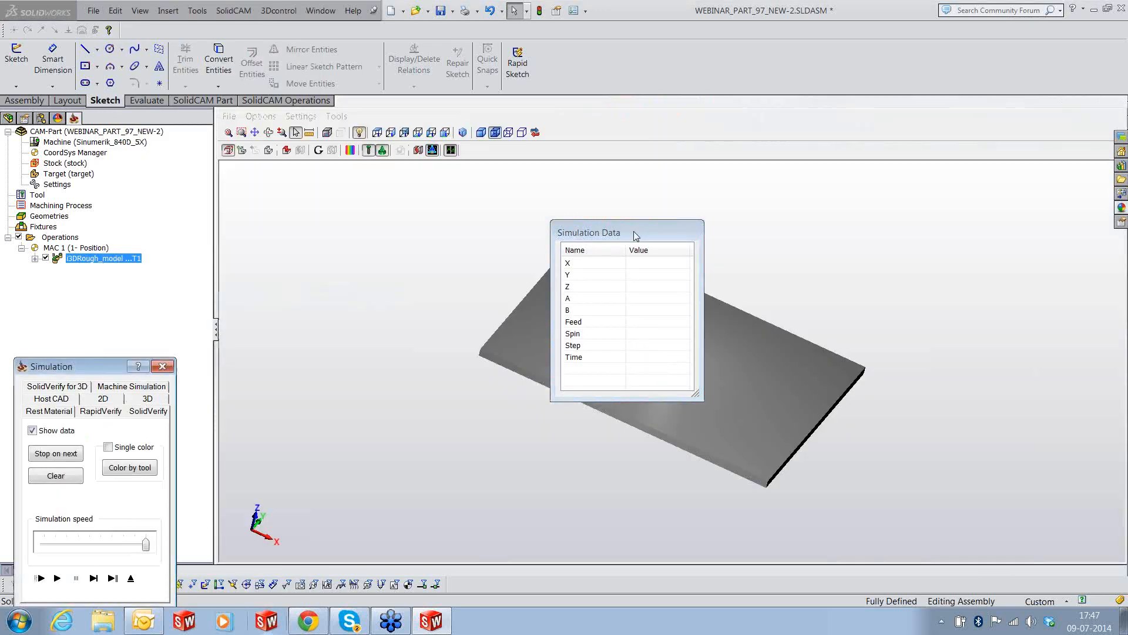
left_click(57, 577)
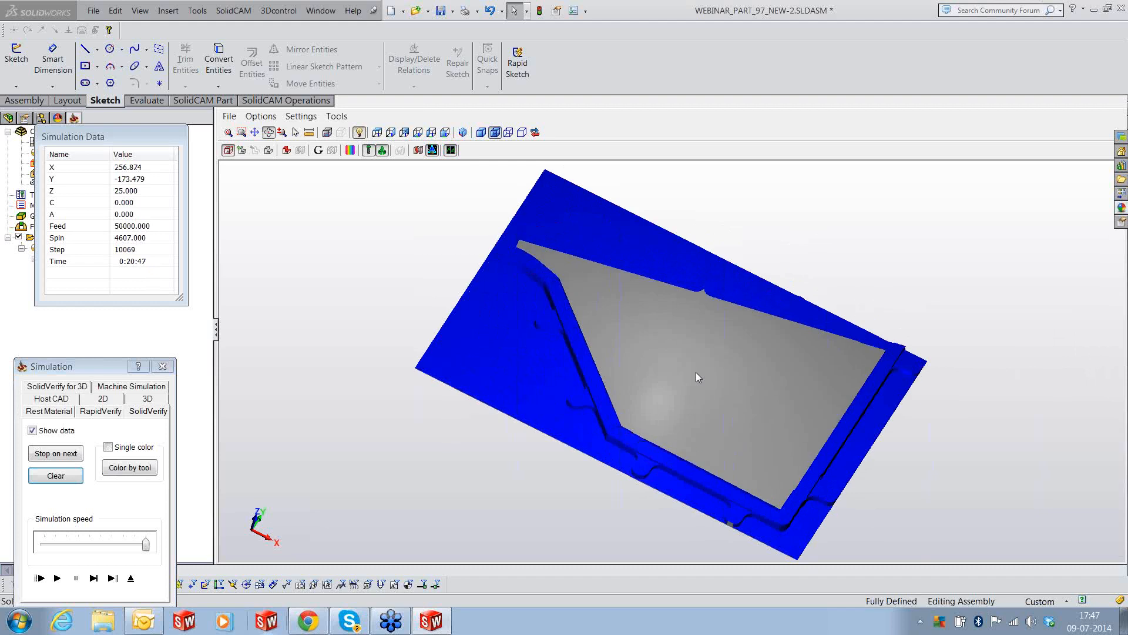
left_click_drag(695, 372, 710, 354)
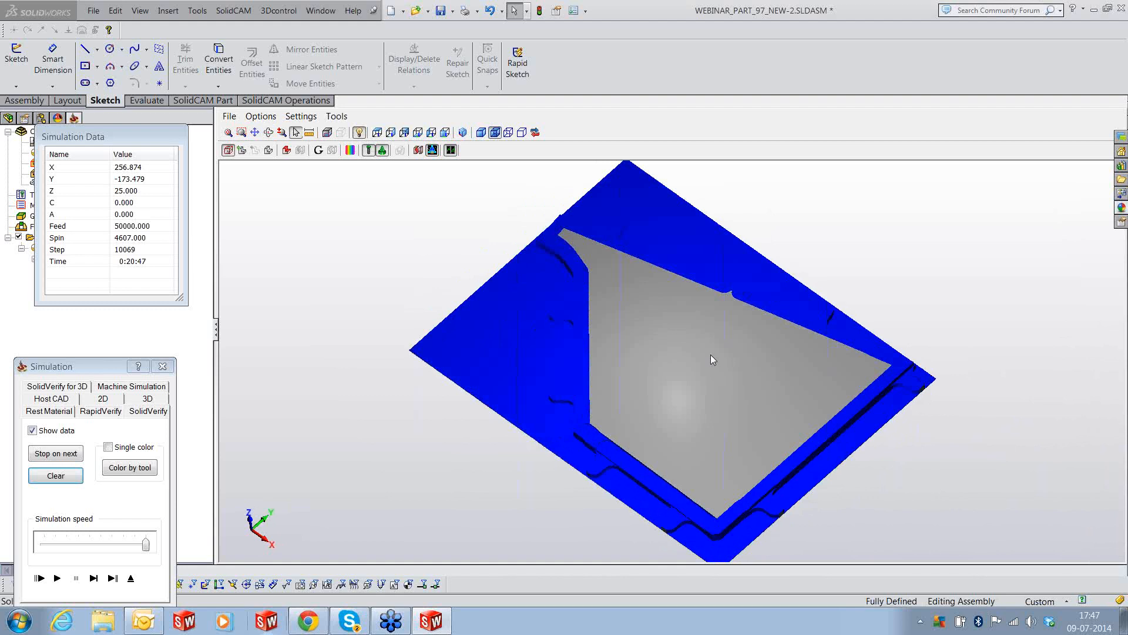
left_click(130, 579)
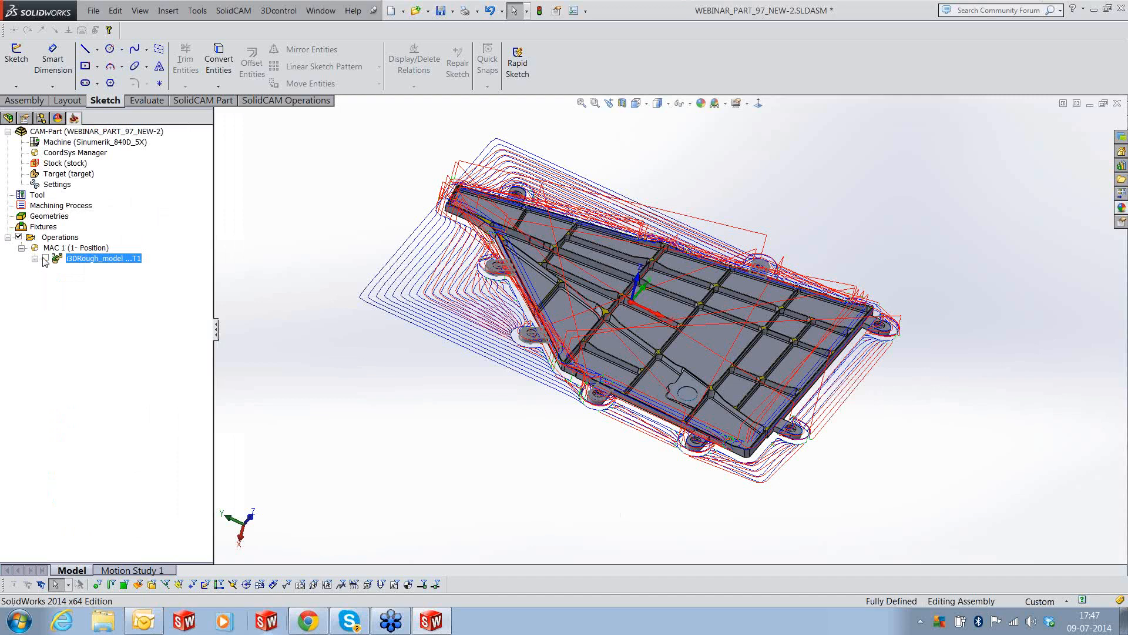
Hide the i3DRough_model tool path and examine the part's ribs and pockets
left_click(45, 258)
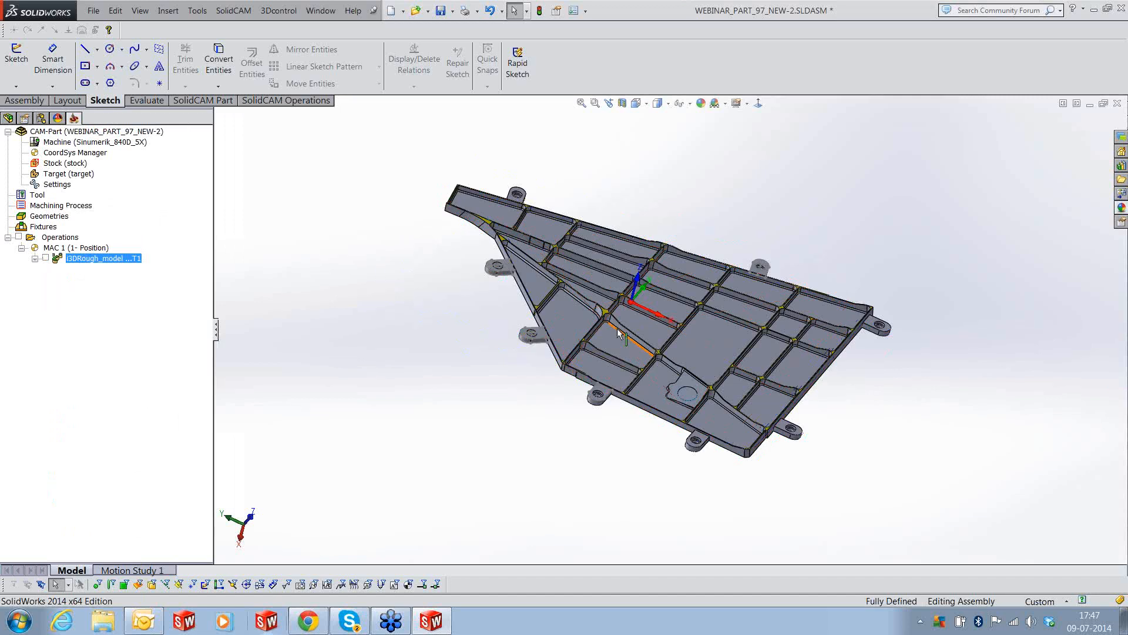
scroll(617, 328, "down", 2)
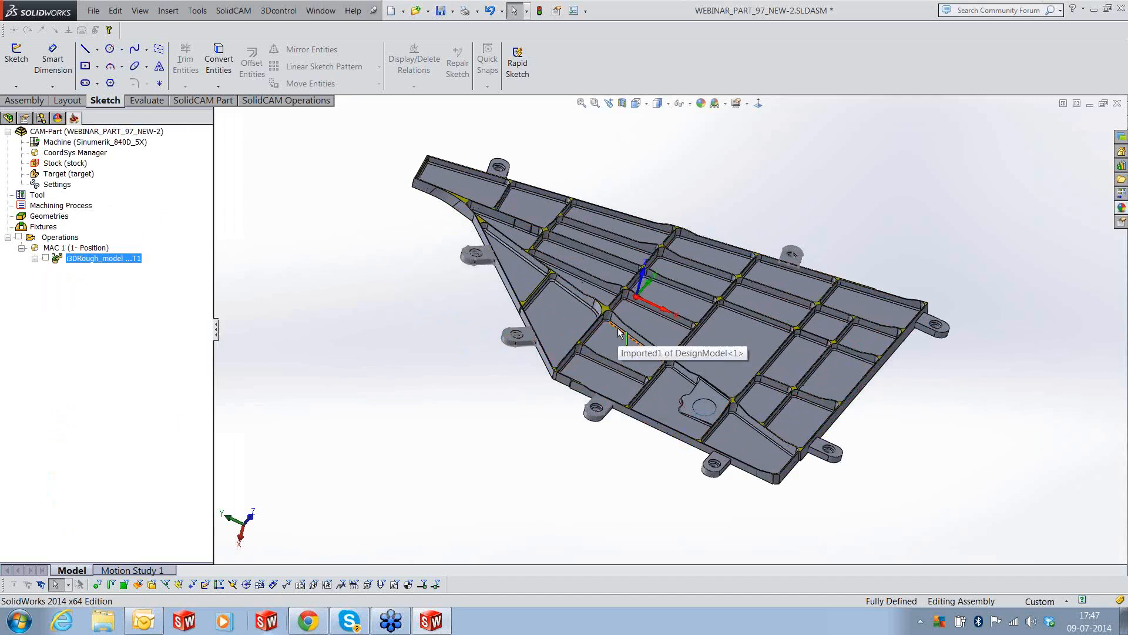
scroll(619, 332, "down", 4)
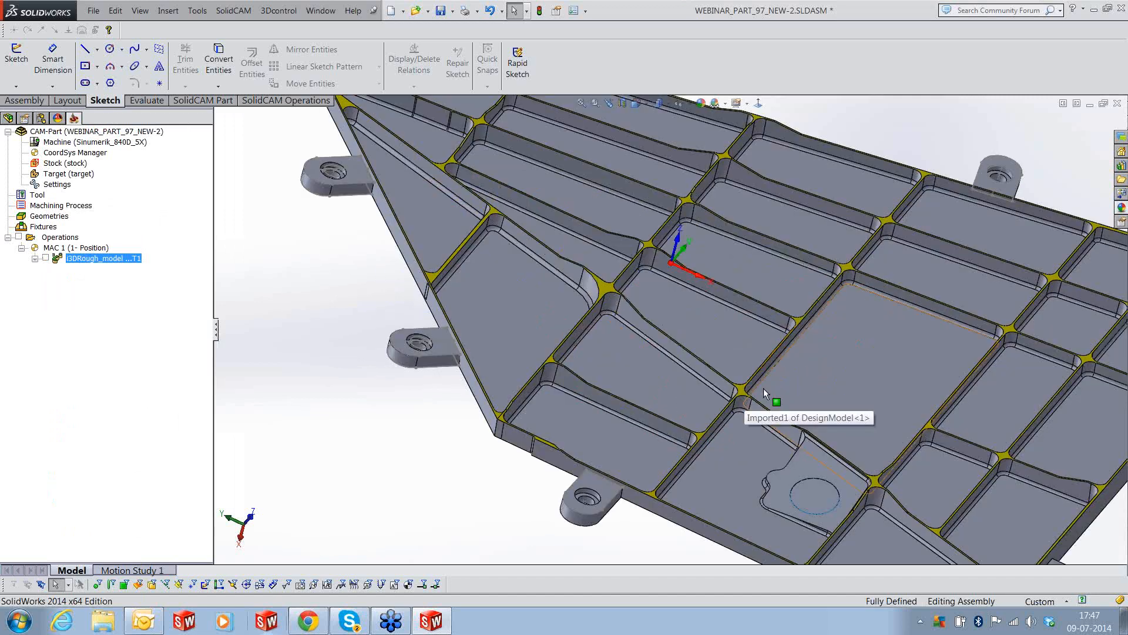
middle_click_drag(764, 387, 834, 302)
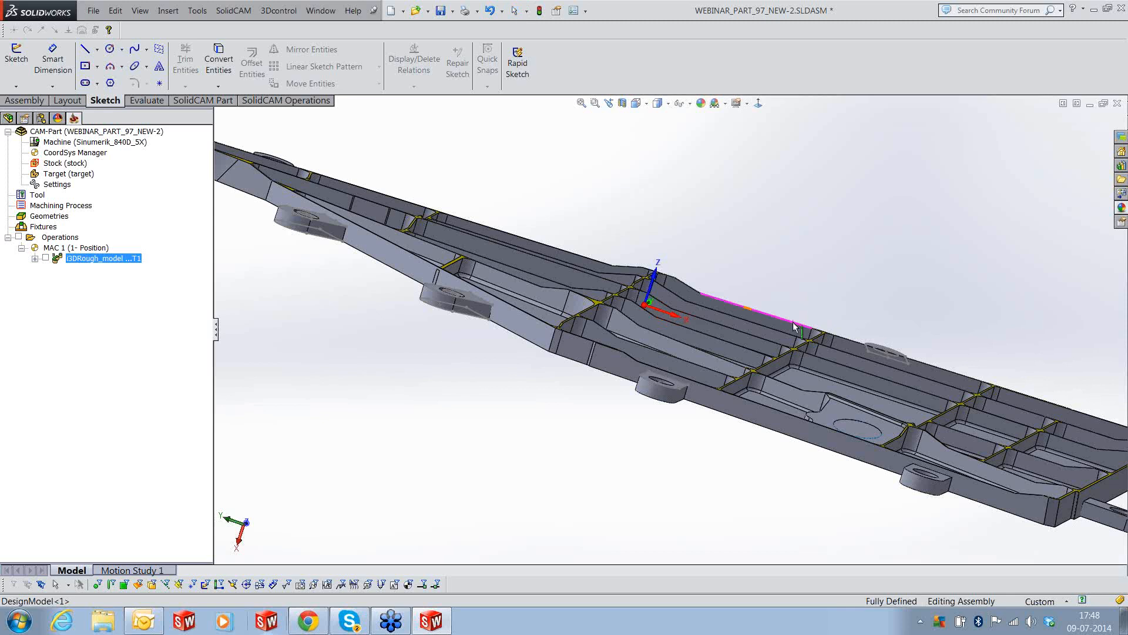
middle_click_drag(794, 327, 751, 431)
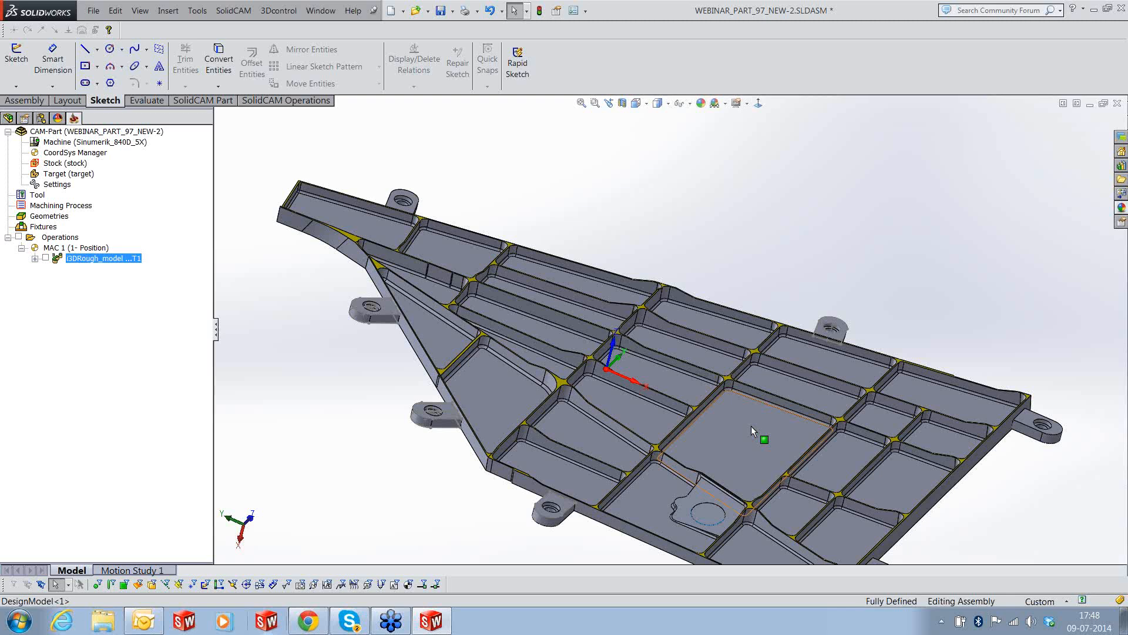
Add an HM Roughing milling operation after the i3DRough_model operation
right_click(131, 259)
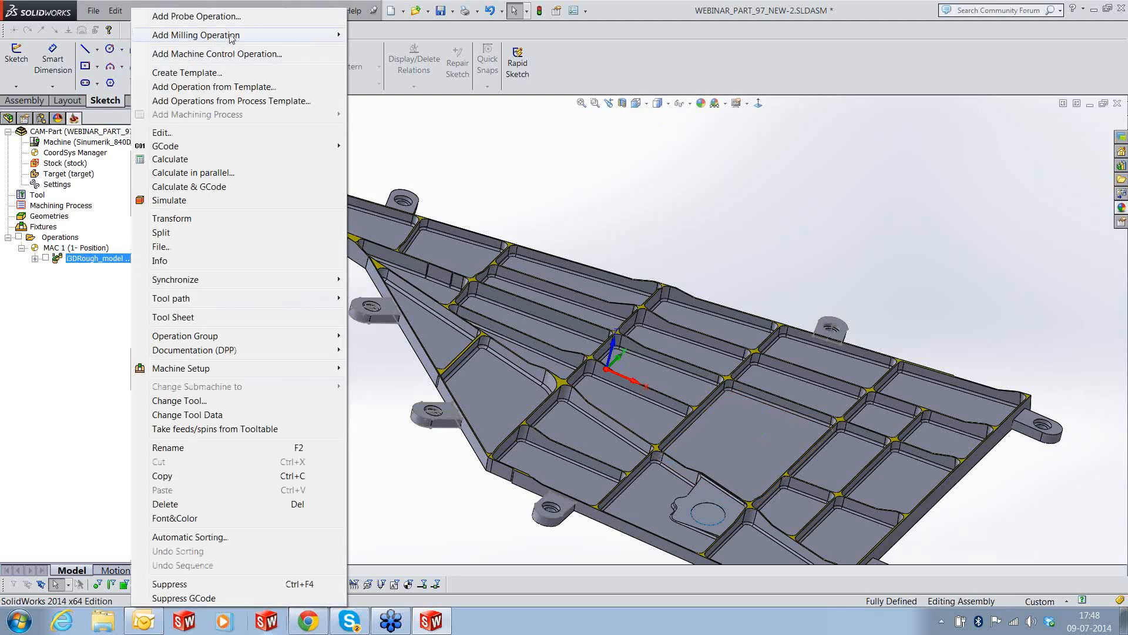
mouse_move(232, 35)
left_click(414, 308)
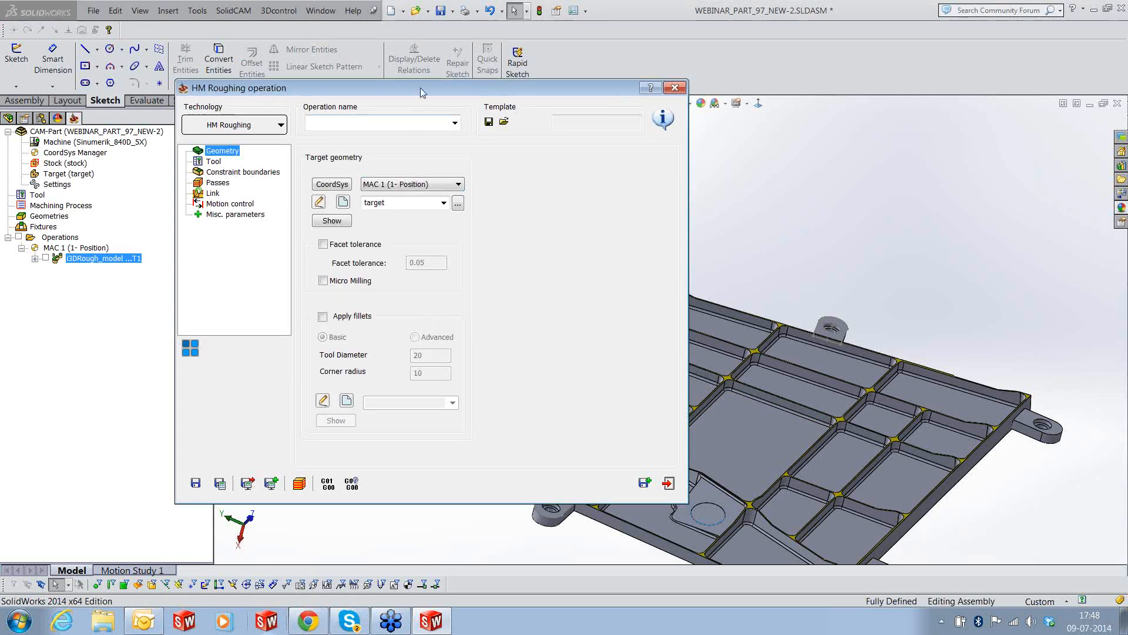
left_click_drag(421, 87, 489, 79)
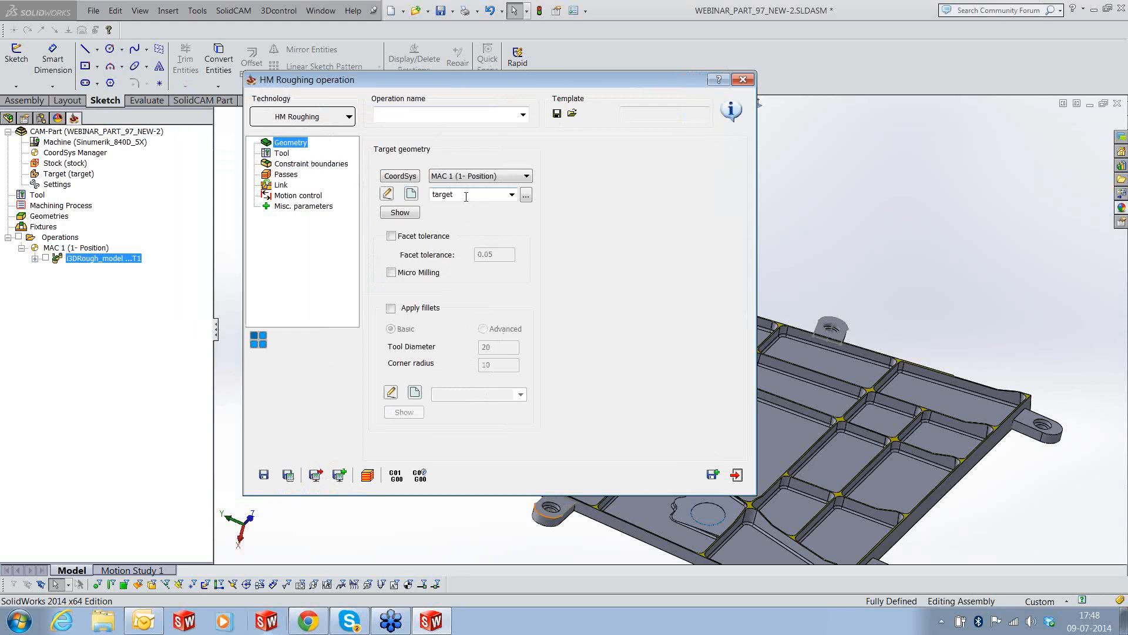
Define a ball nose mill for the HM Roughing operation with 10 mm diameter, 45 mm outside holder length and 25 mm cutting length
left_click(282, 153)
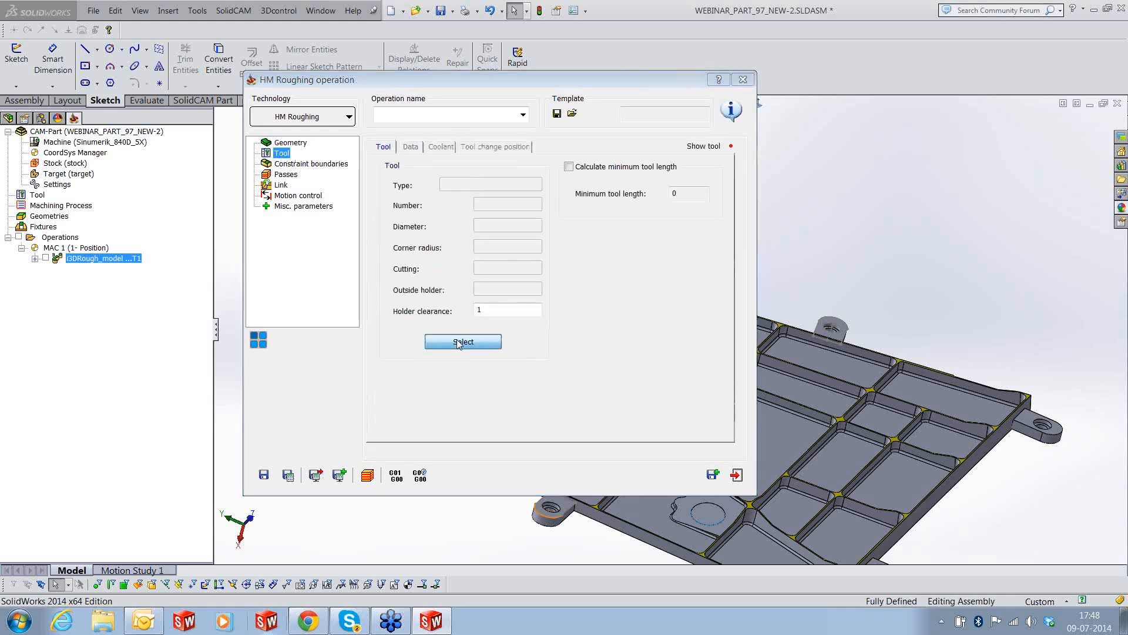
left_click(462, 342)
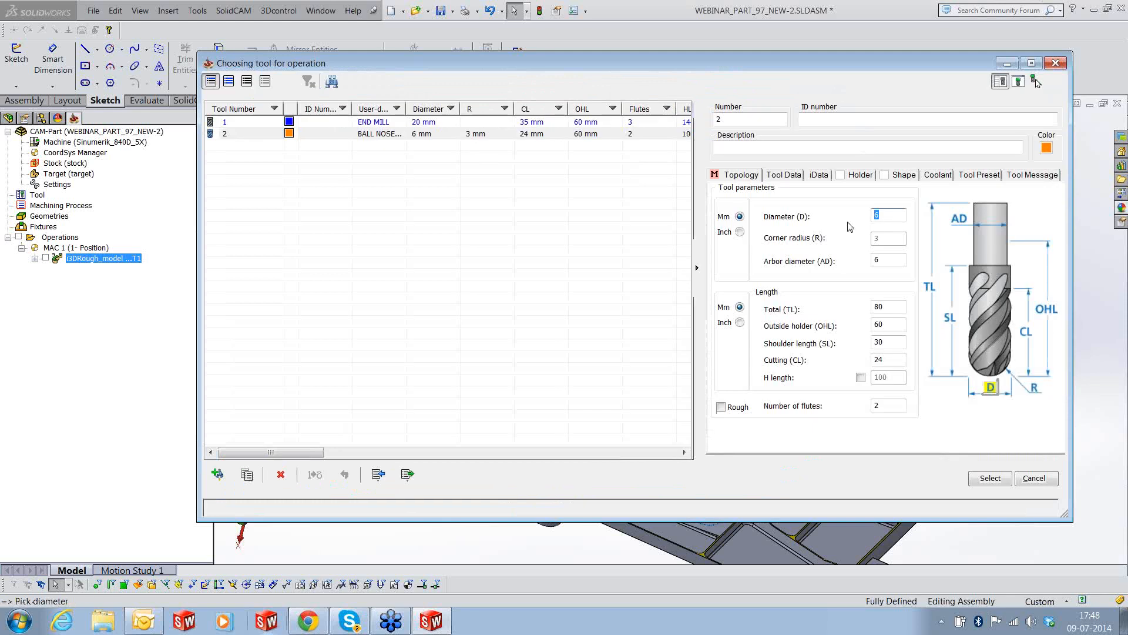
key("Tab")
key("Tab")
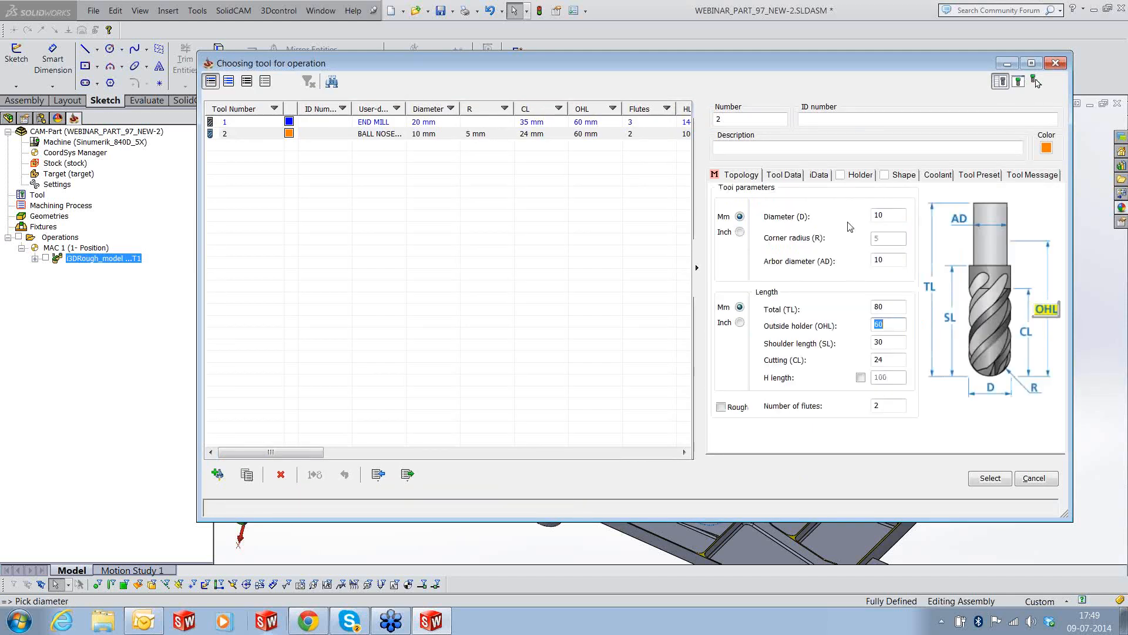
type("45")
key("Tab")
key("Tab")
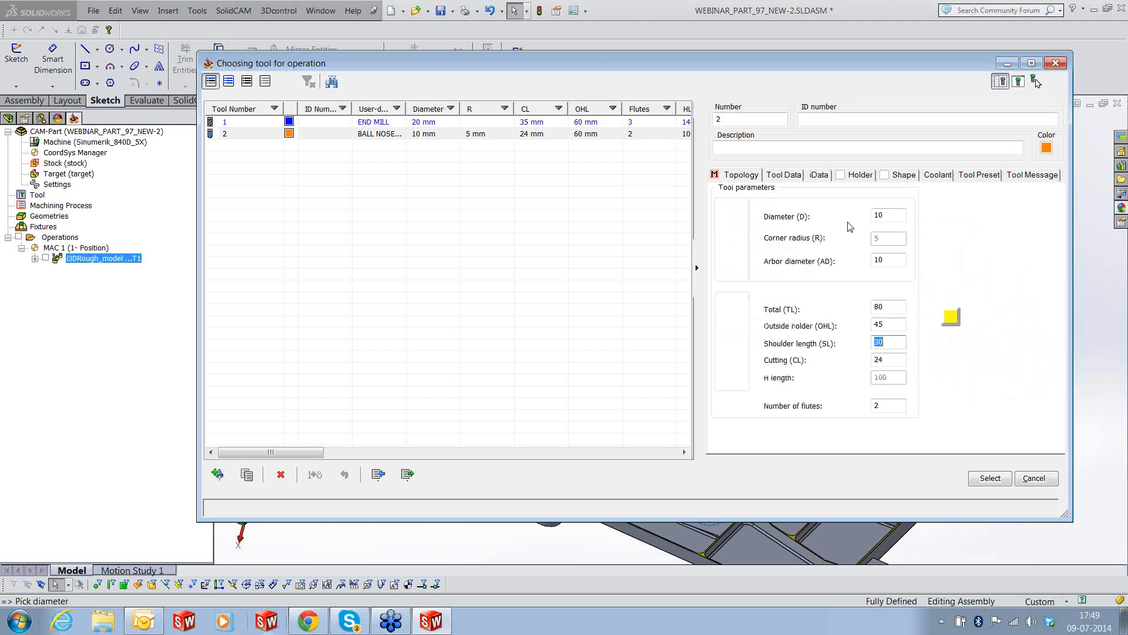
type("25")
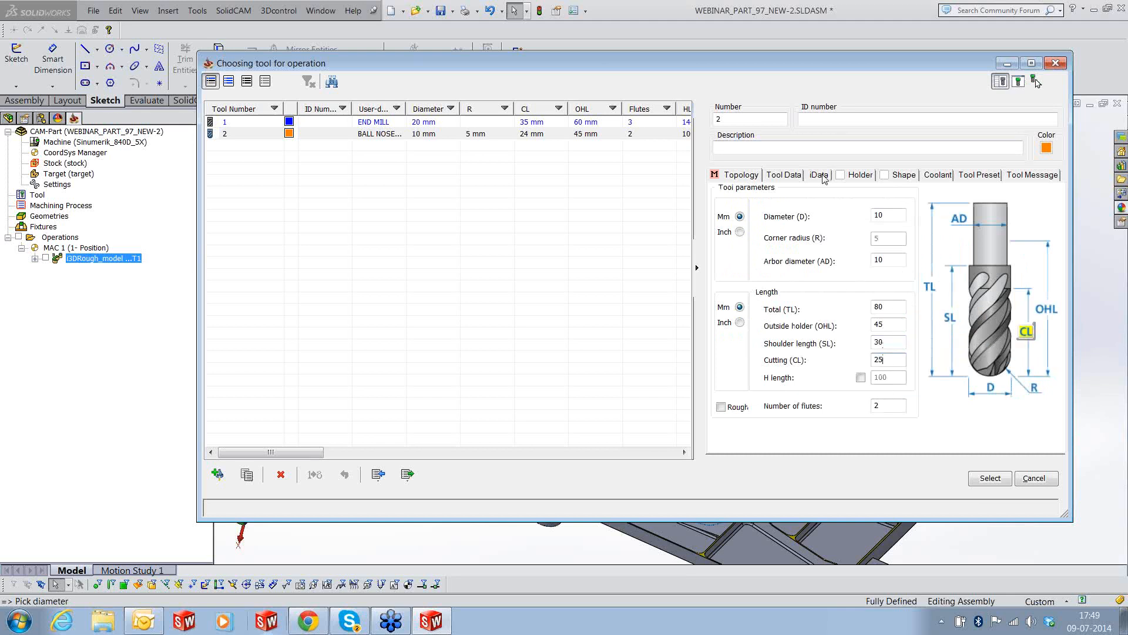
Assign the HSK A 63 ER 32x80 holder to the ball nose mill and select it for the HM Roughing operation
left_click(859, 174)
left_click(804, 238)
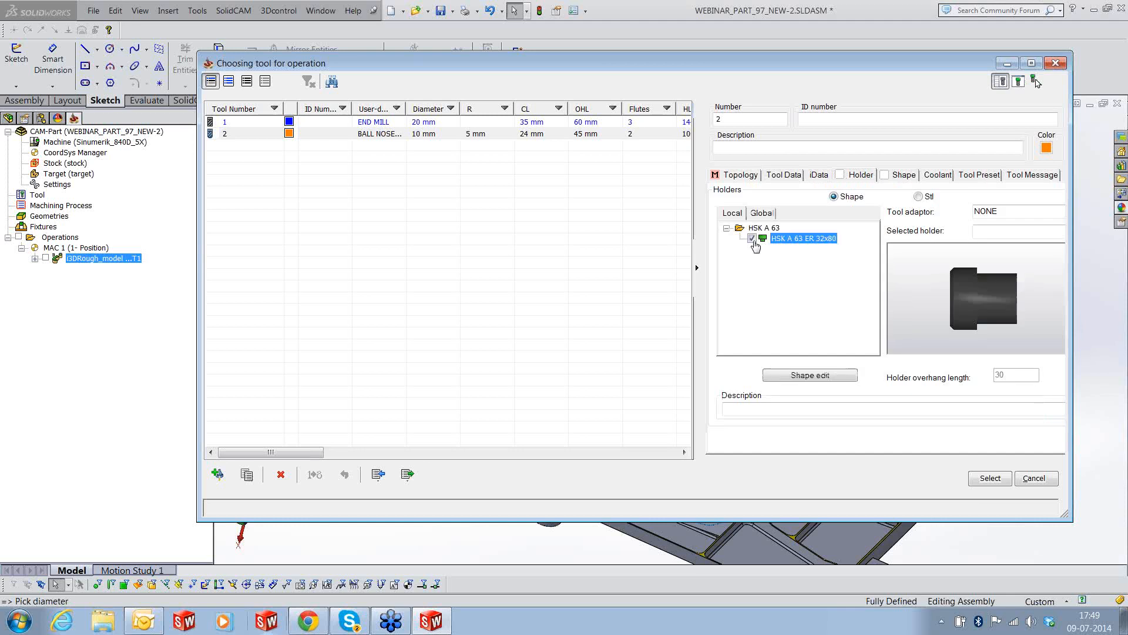
left_click(753, 238)
left_click(982, 480)
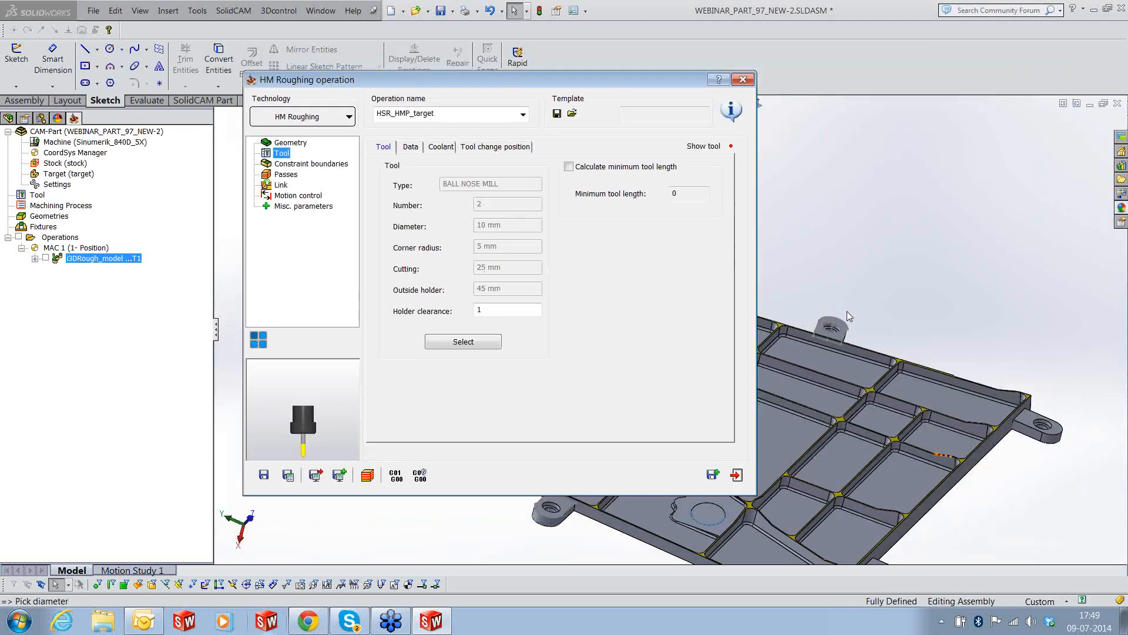
Change the operation's technology from HM Roughing to Contour roughing
left_click(306, 167)
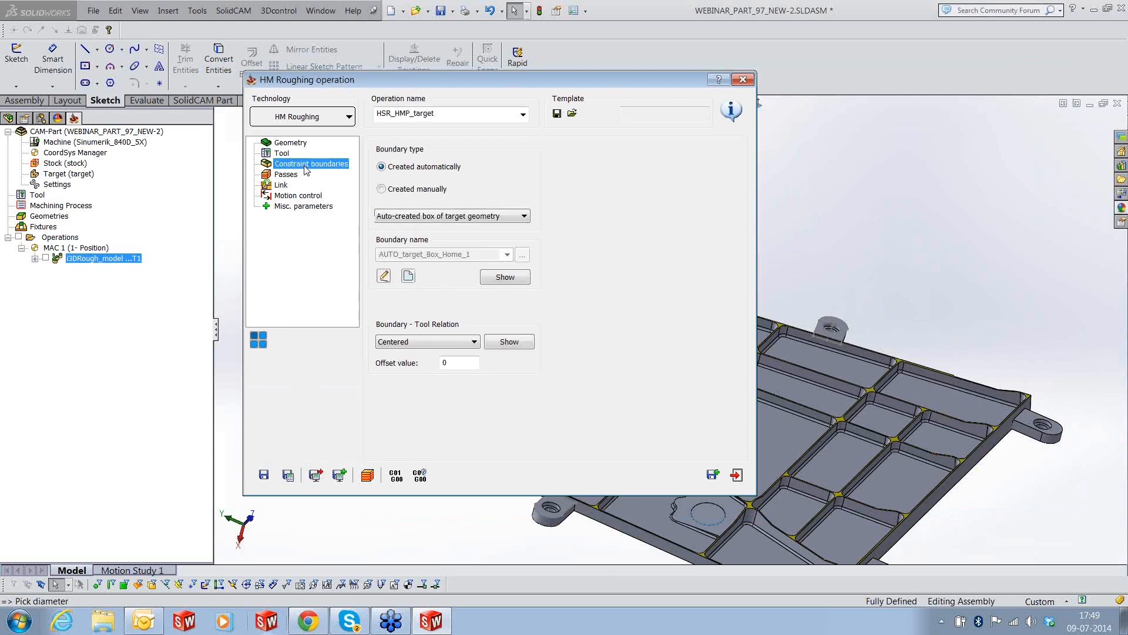
left_click(338, 118)
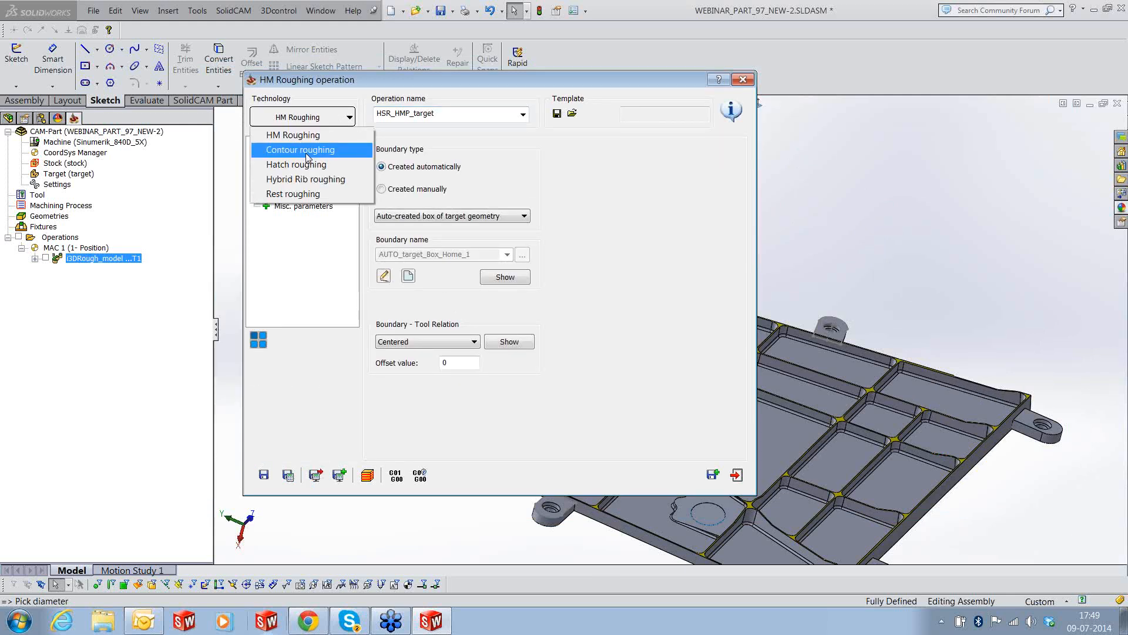
left_click(300, 151)
Define a ball nose mill for the Contour roughing operation with 10 mm diameter, 45 mm outside holder length and 25 mm cutting length
left_click(282, 153)
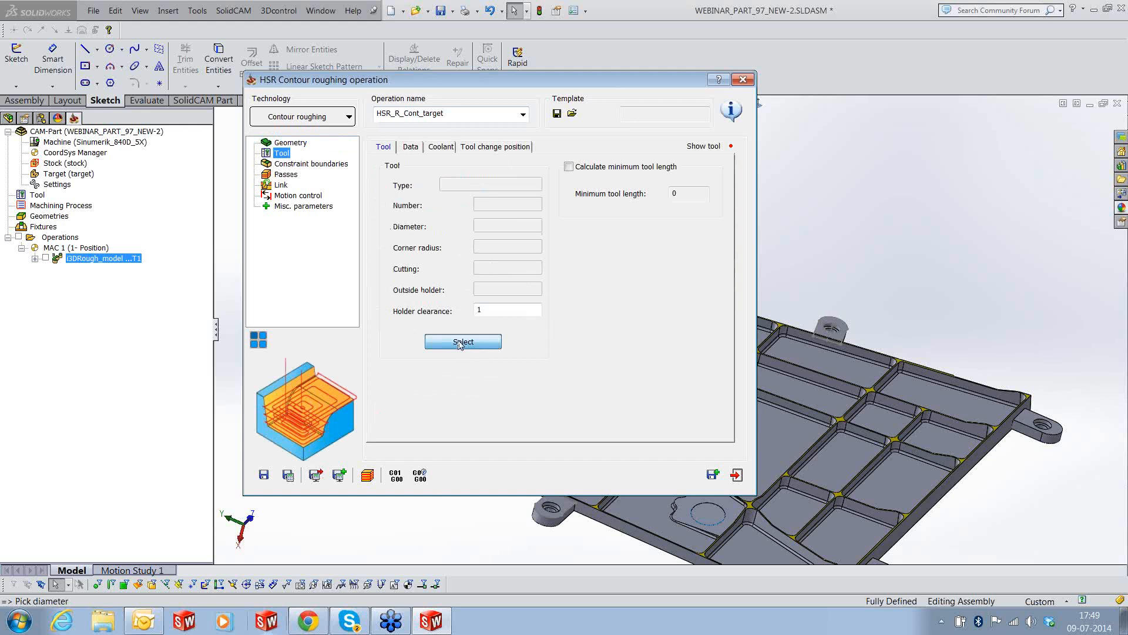
left_click(463, 341)
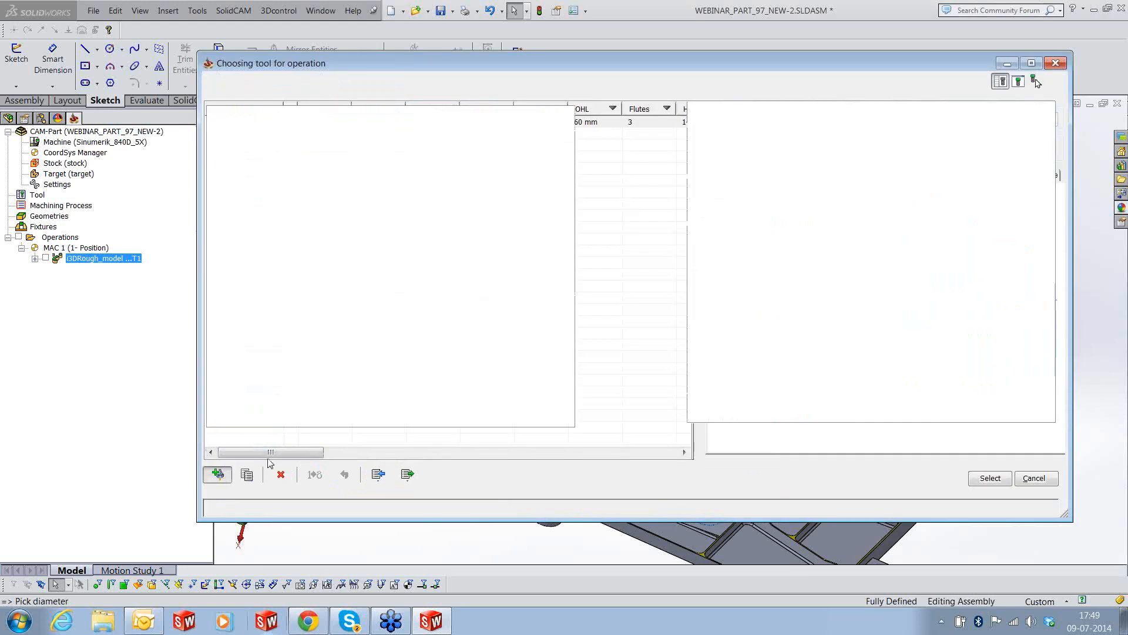
left_click(854, 119)
type("1")
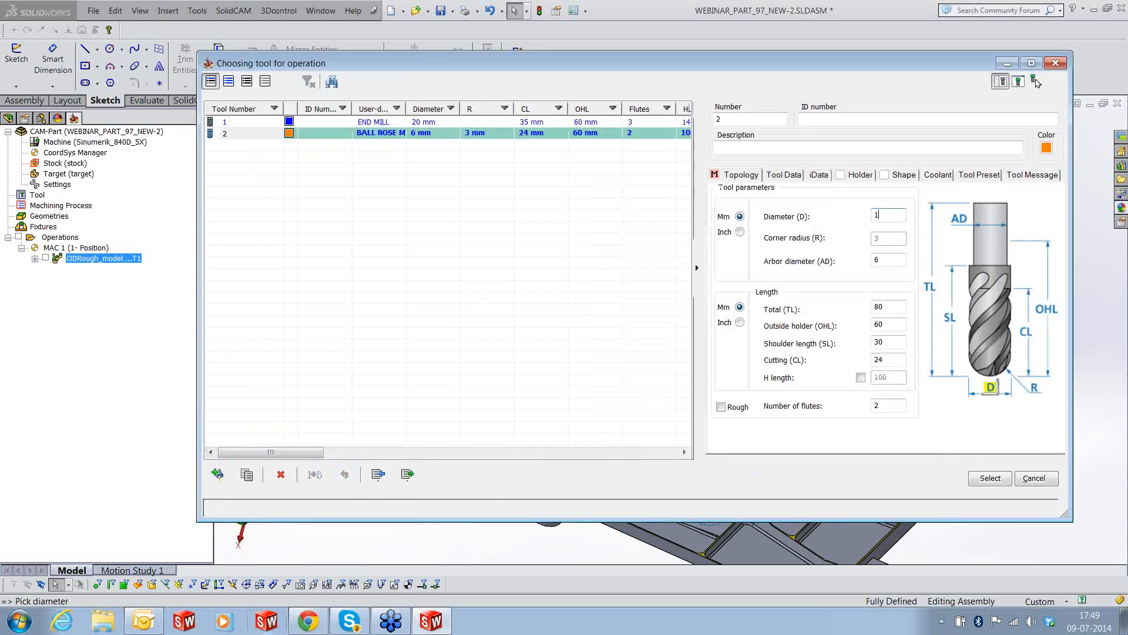
type("0")
key("Tab")
key("Tab")
key("Tab")
type("4")
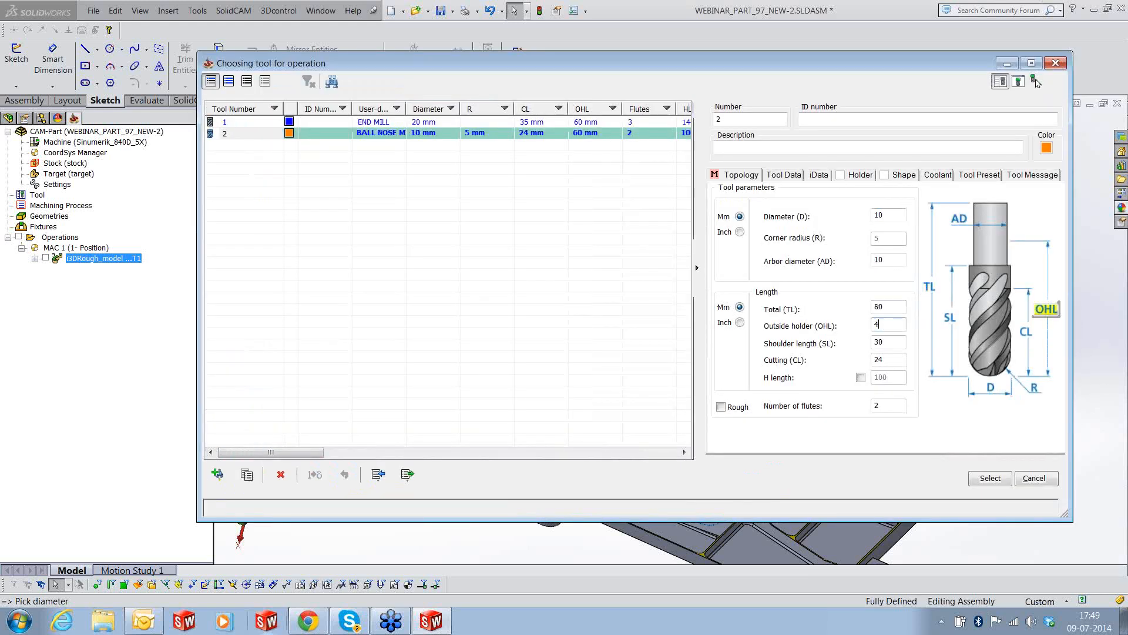
type("5")
key("Tab")
key("Tab")
type("25")
key("Tab")
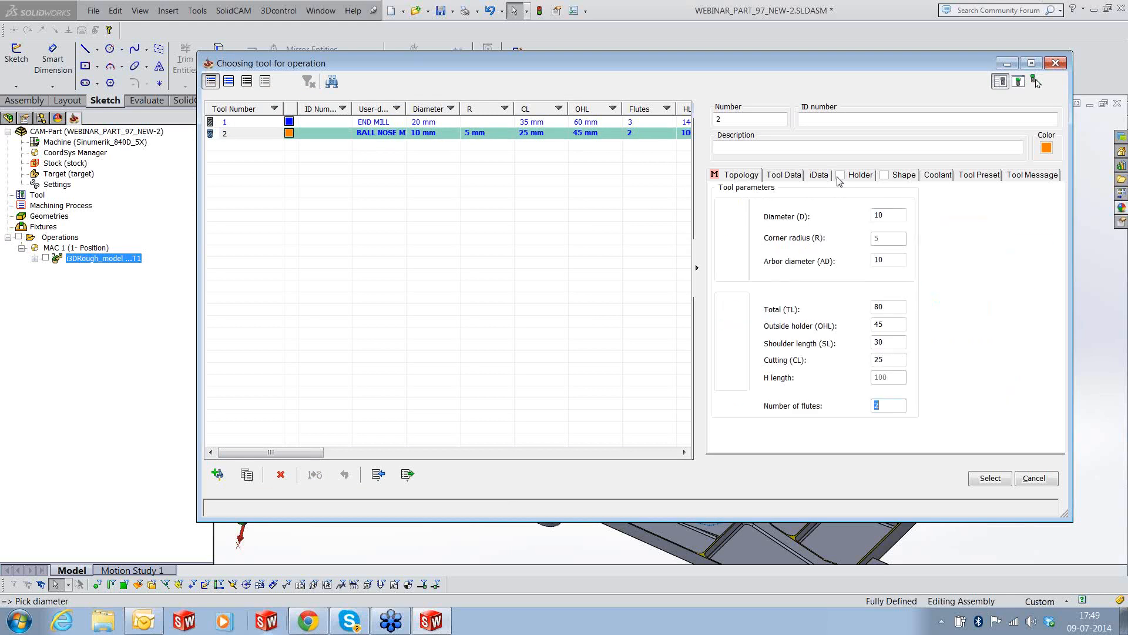
Assign the HSK A 63 ER 32x80 holder to the ball nose mill and select it for the Contour roughing operation
left_click(860, 175)
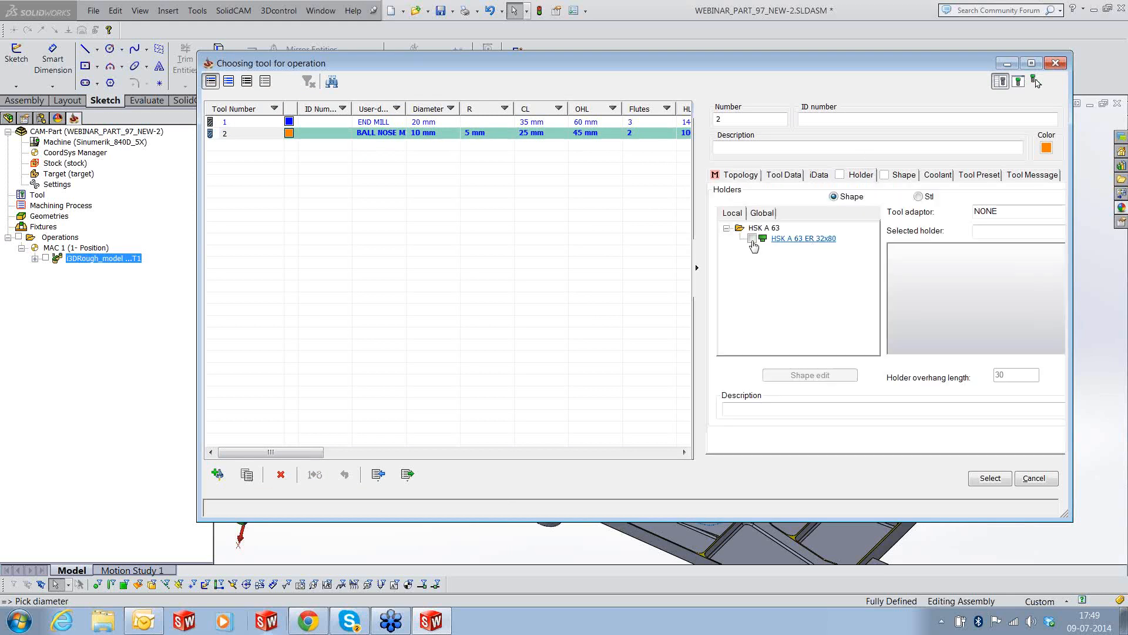
left_click(753, 239)
left_click(990, 478)
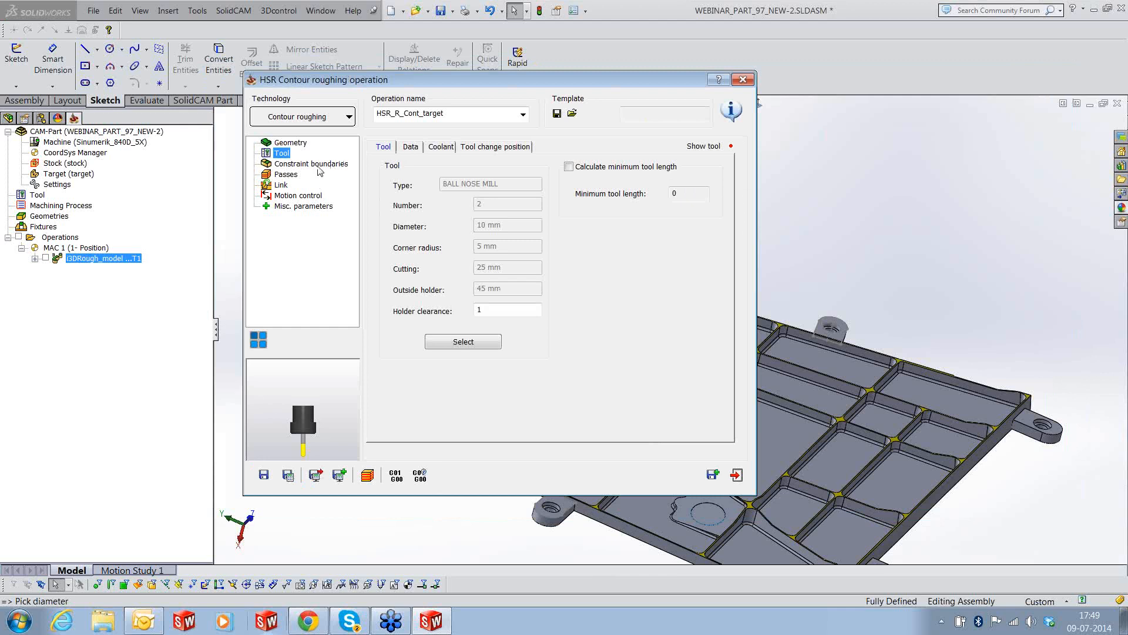
Switch the Contour roughing constraint boundary to manual creation with the Selected faces type
left_click(318, 166)
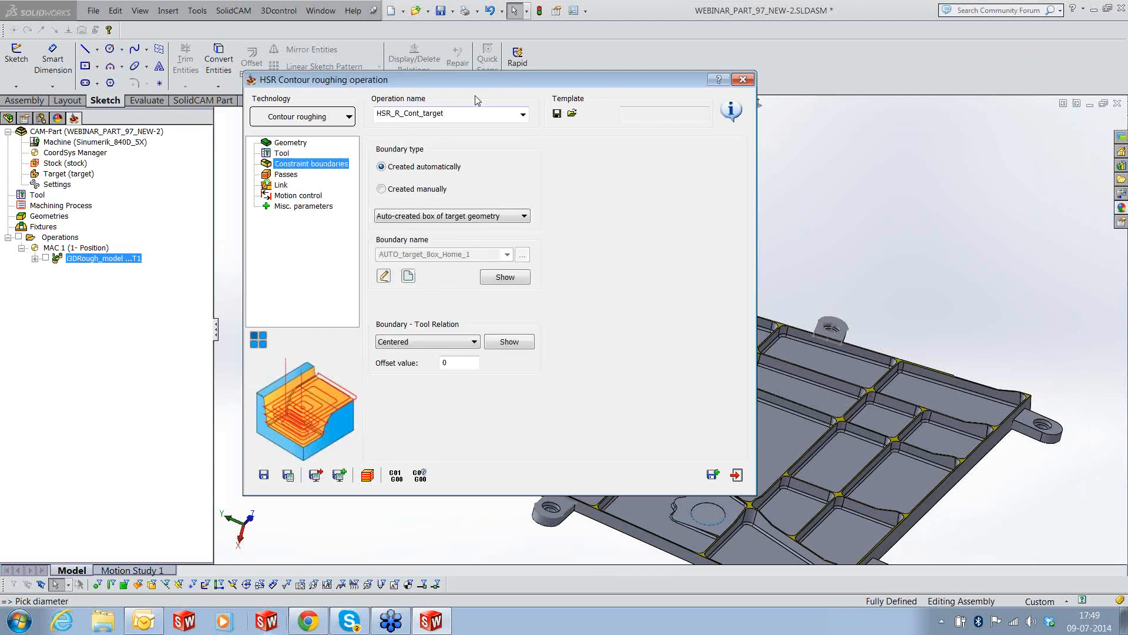
left_click_drag(464, 79, 291, 87)
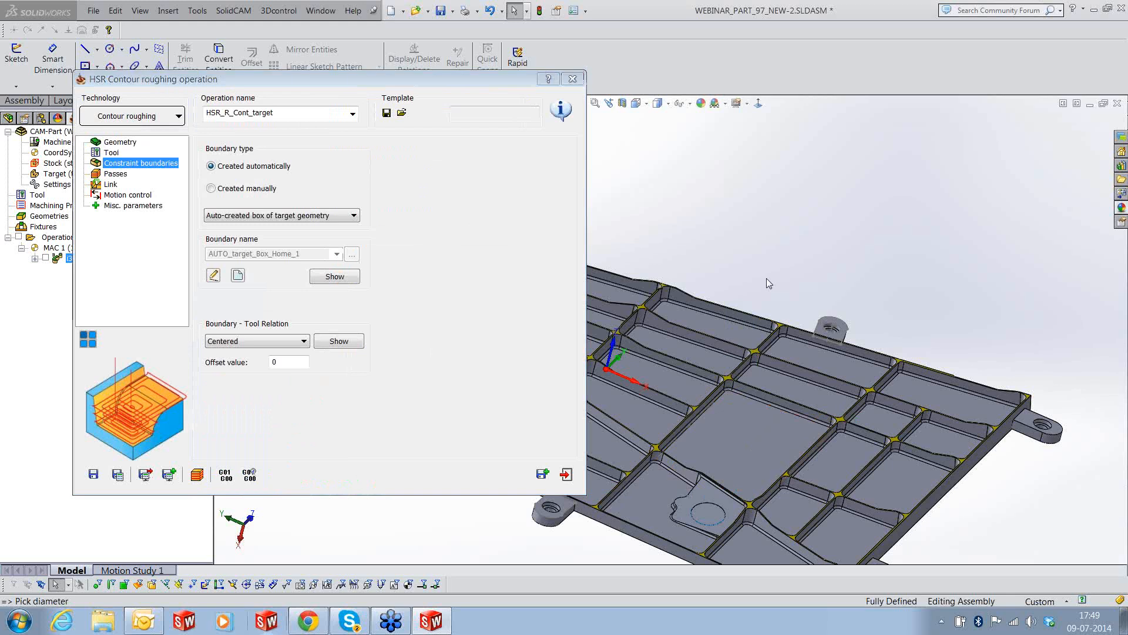
scroll(769, 283, "up", 2)
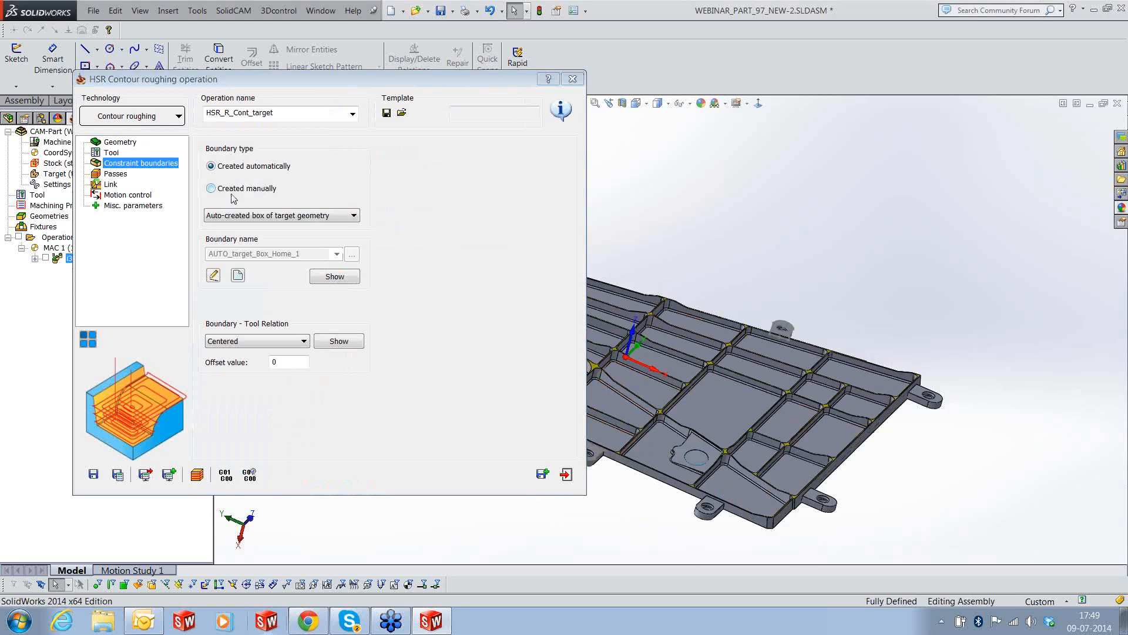
left_click(211, 188)
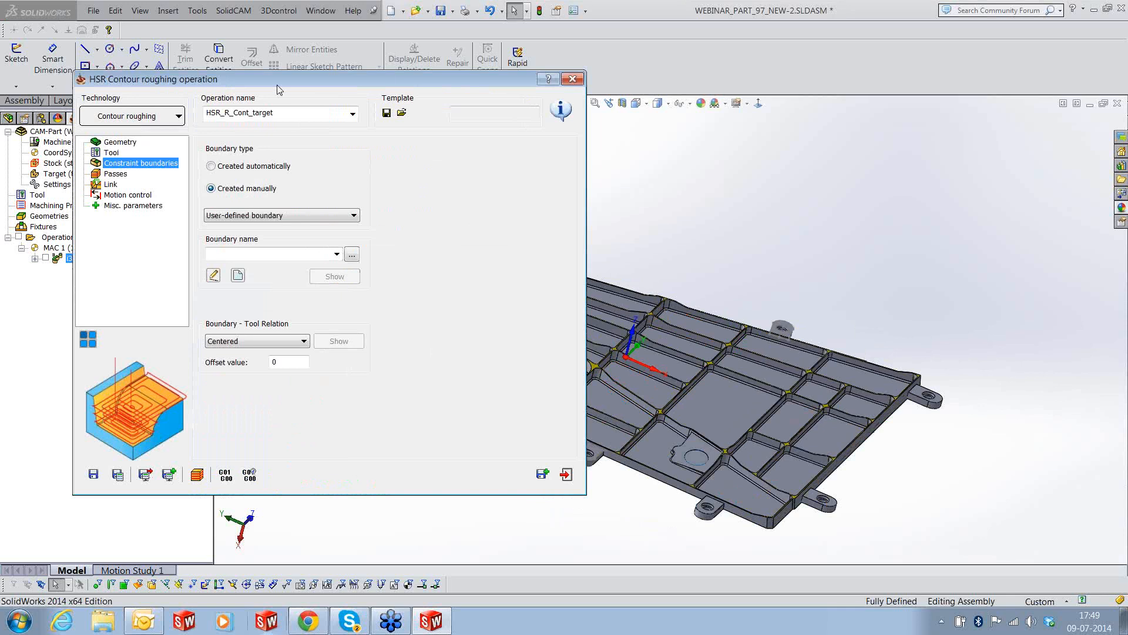
left_click_drag(278, 86, 377, 83)
left_click(379, 210)
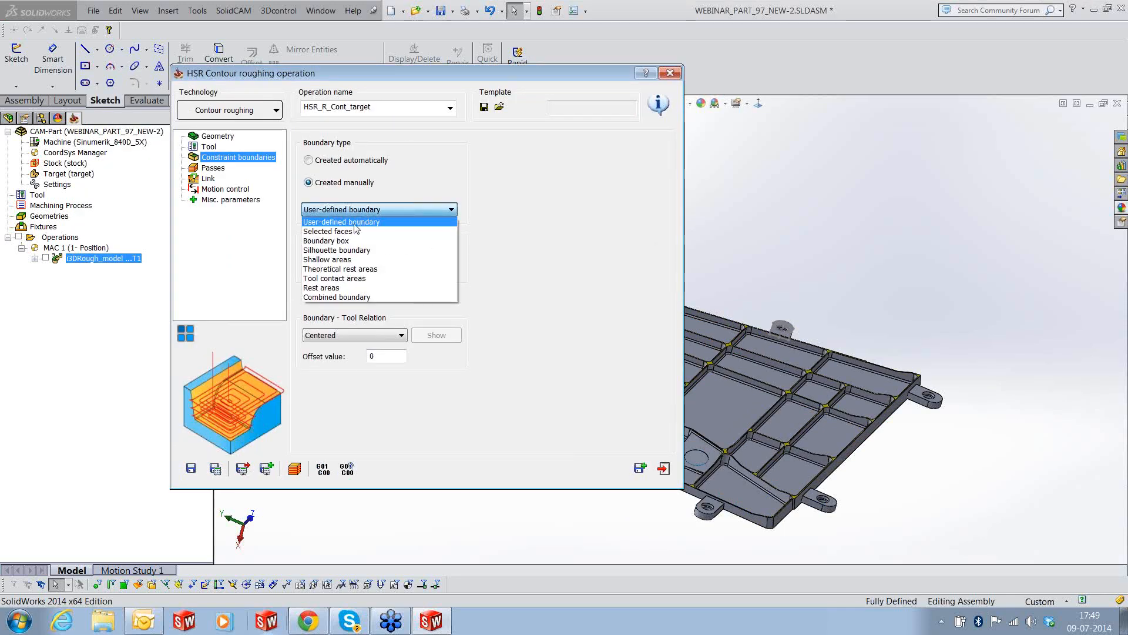
left_click(355, 228)
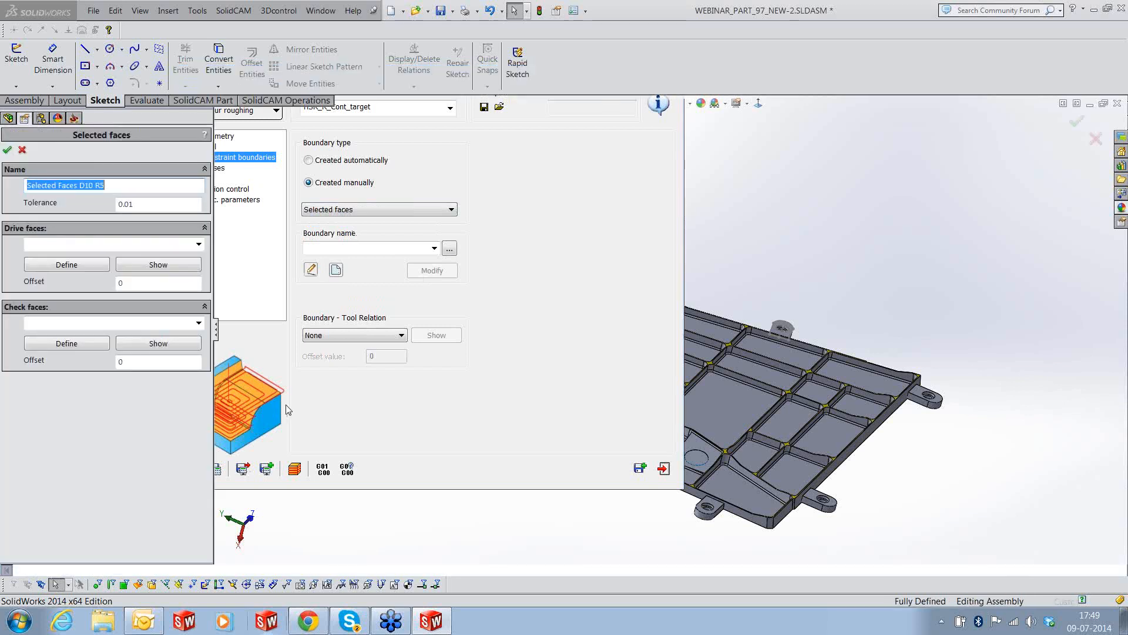
Start defining the boundary's drive faces and pick the yellow colour of the rib tops from the model
scroll(631, 360, "down", 2)
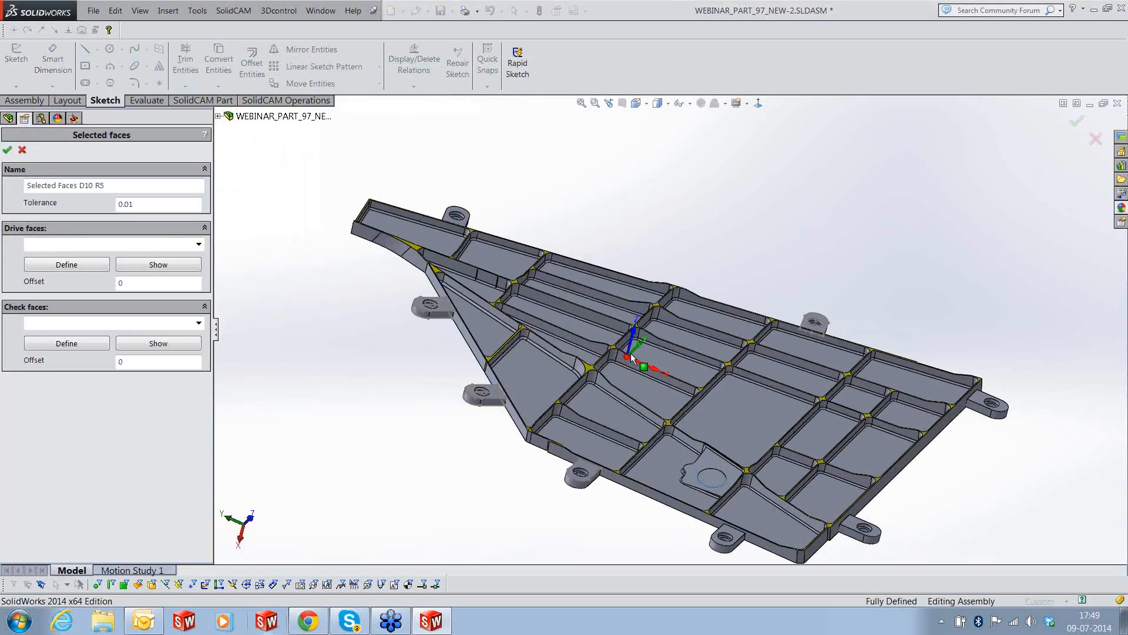
middle_click_drag(632, 360, 625, 386)
scroll(626, 386, "up", 2)
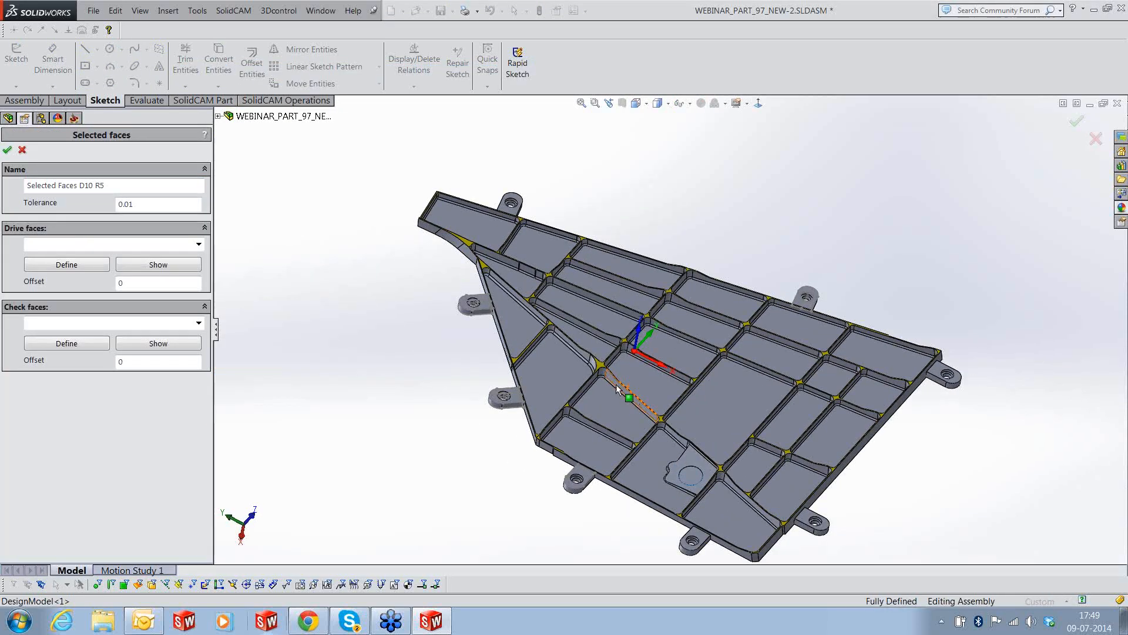
left_click(45, 268)
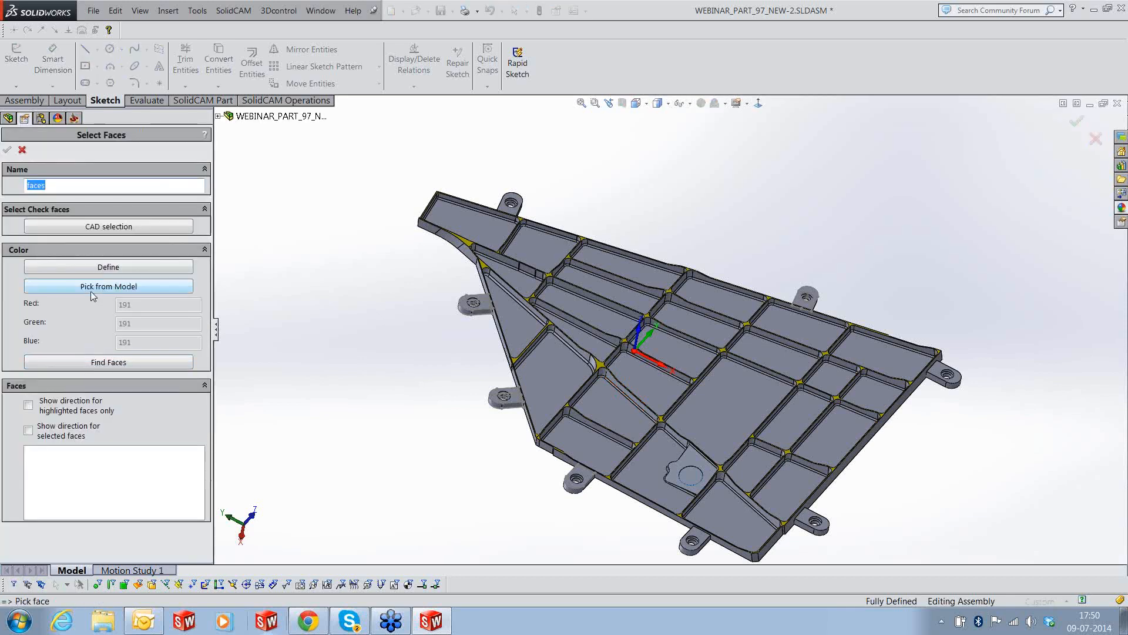
left_click(94, 287)
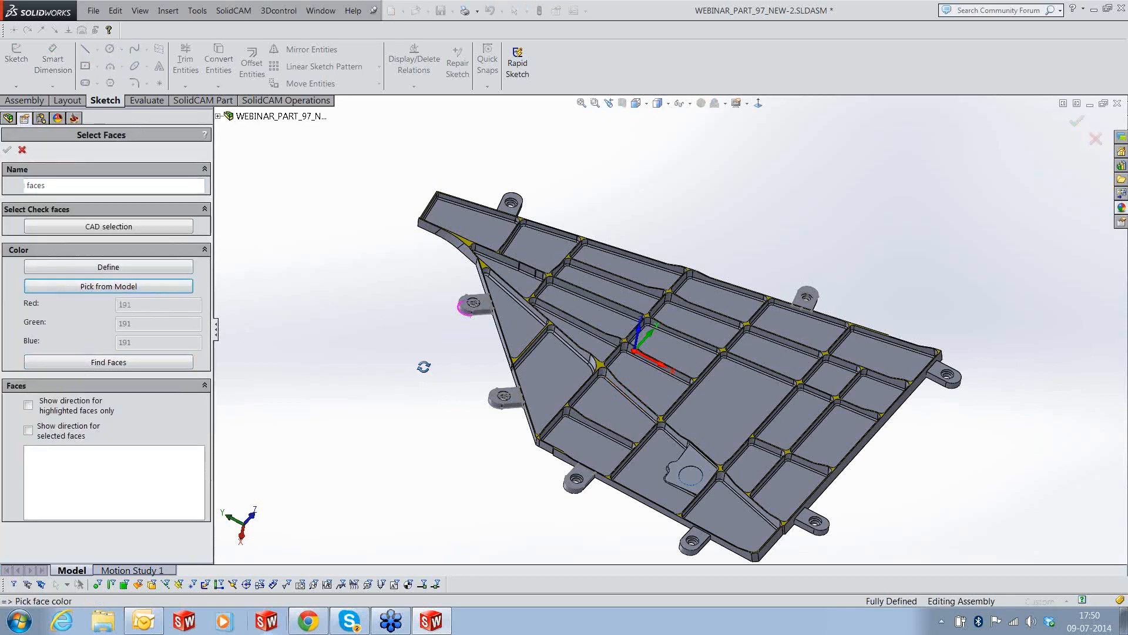
middle_click_drag(424, 367, 424, 367)
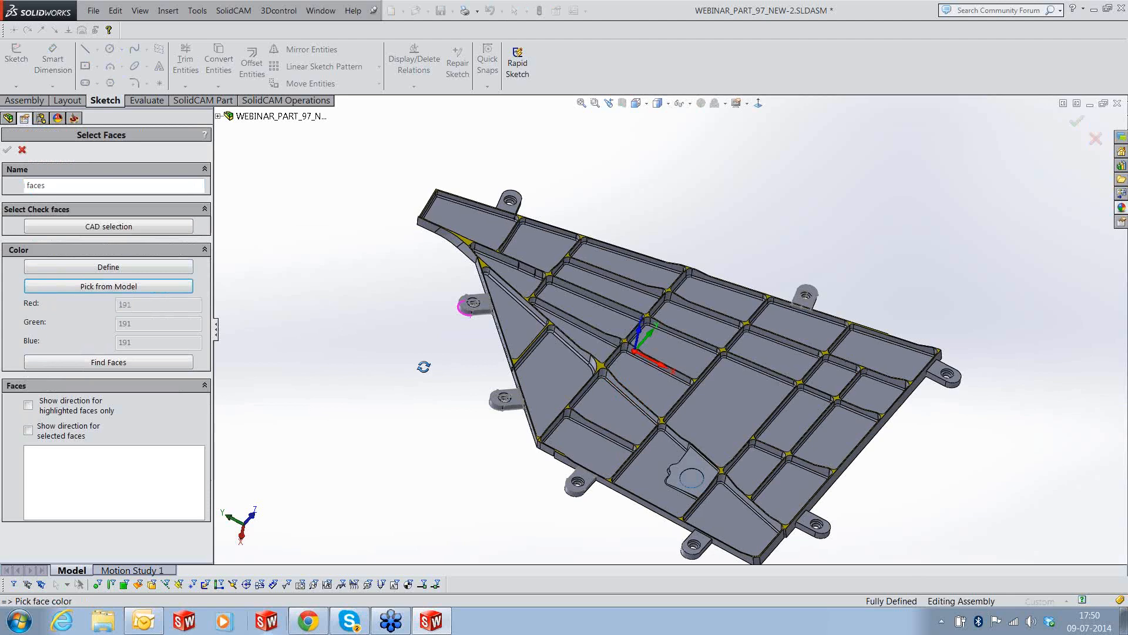
scroll(637, 376, "down", 2)
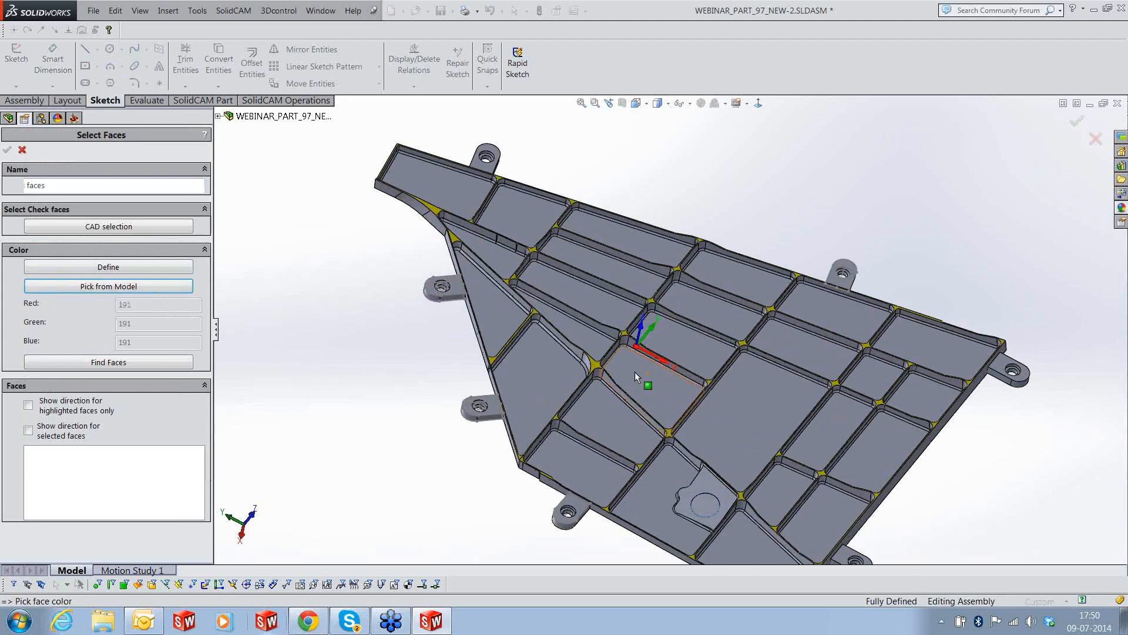
left_click(634, 371)
scroll(634, 371, "down", 3)
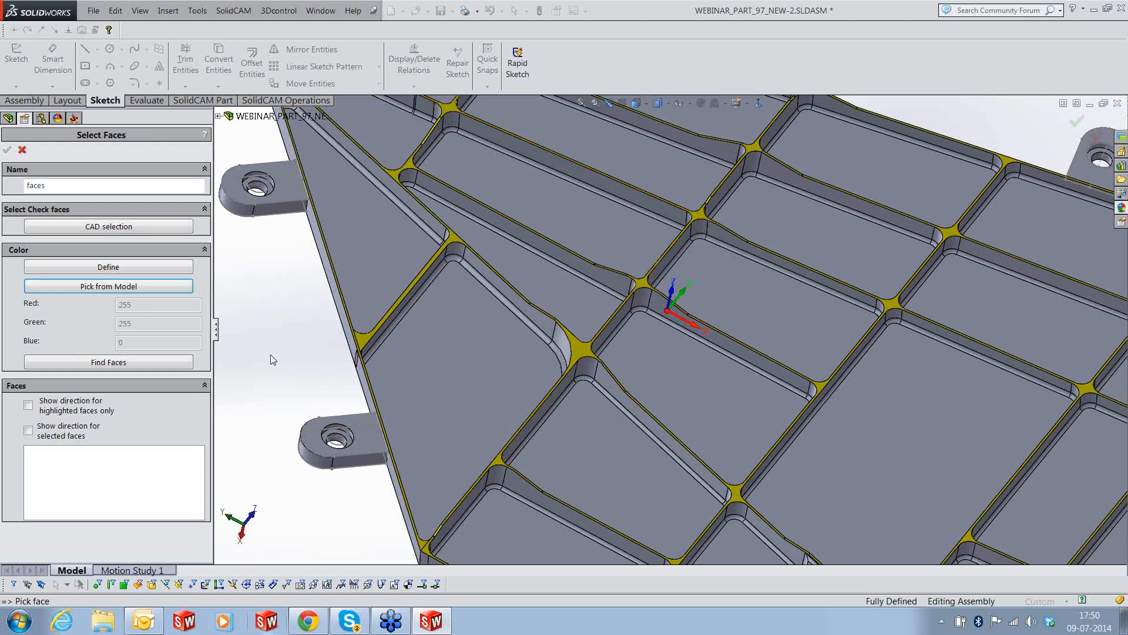
scroll(271, 355, "up", 1)
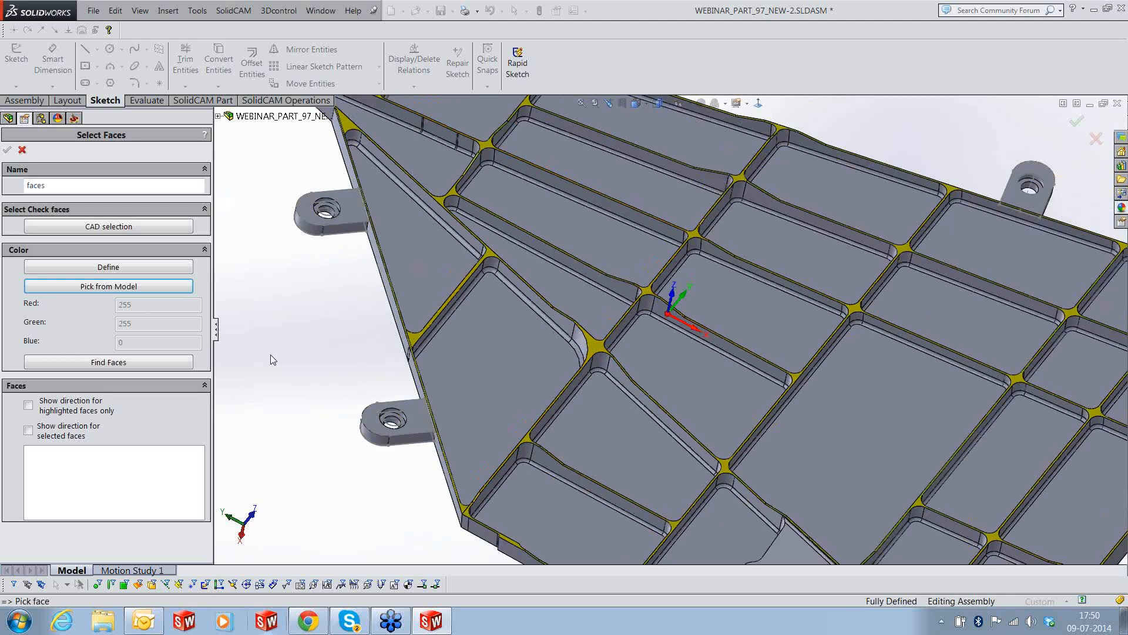
Select all faces of the picked colour as drive faces and set the drive face offset to 1.5 mm
left_click(114, 363)
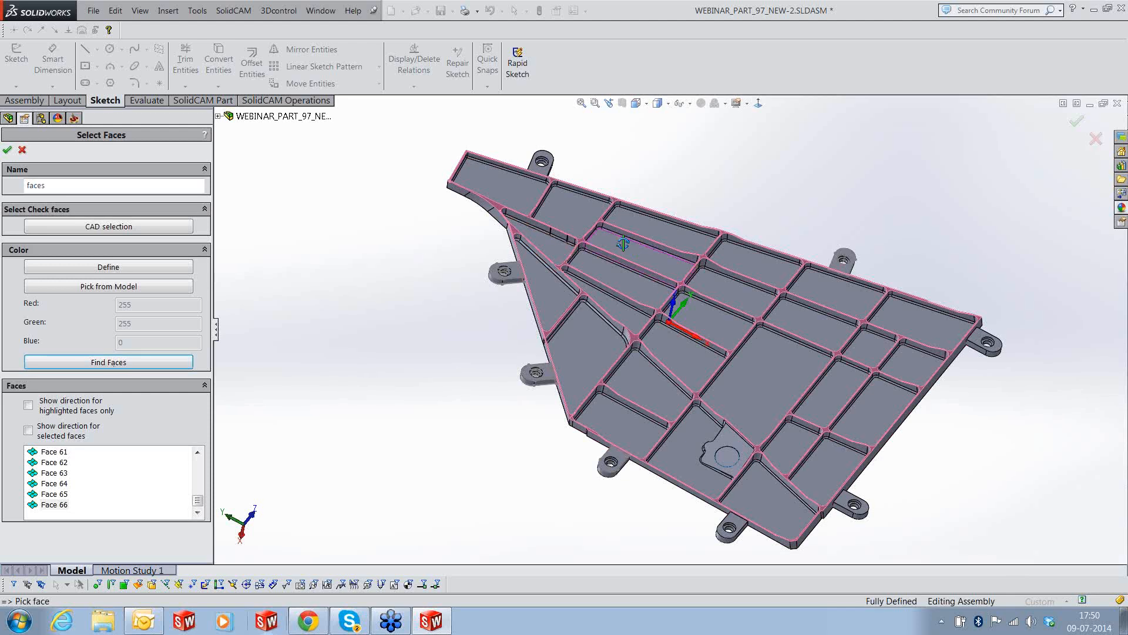
middle_click_drag(623, 243, 633, 214)
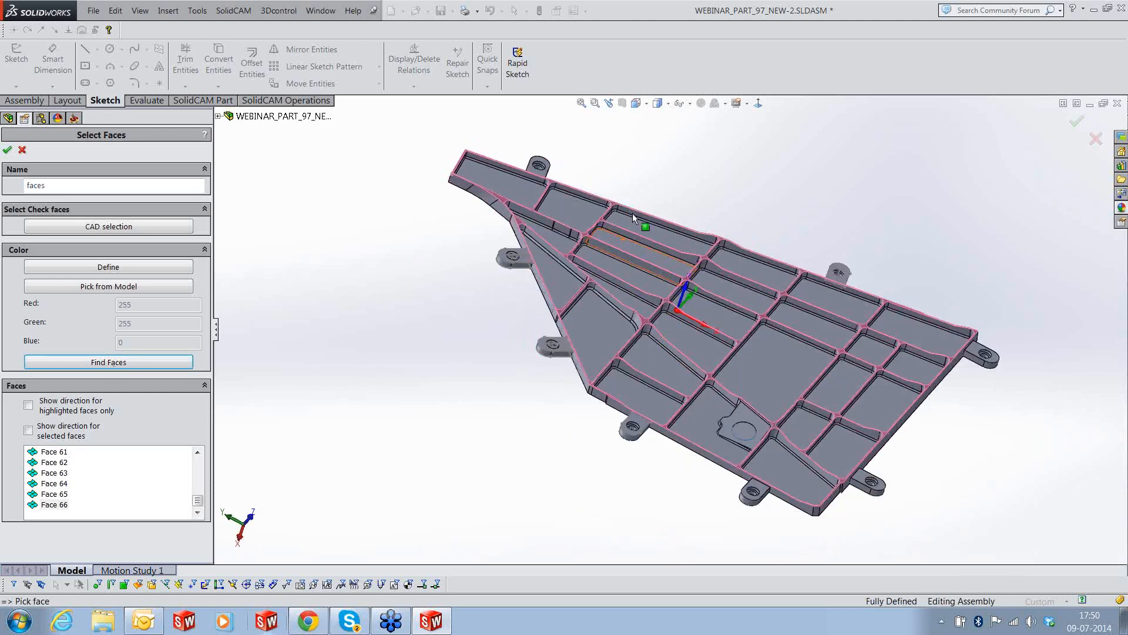
left_click(8, 149)
type(".5")
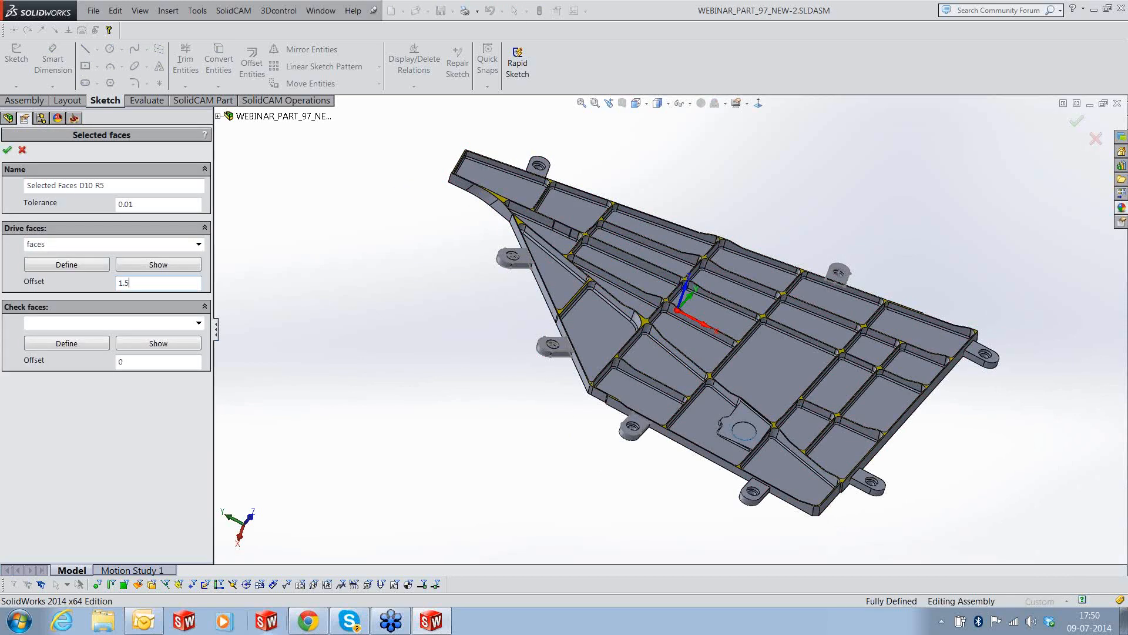
left_click(7, 152)
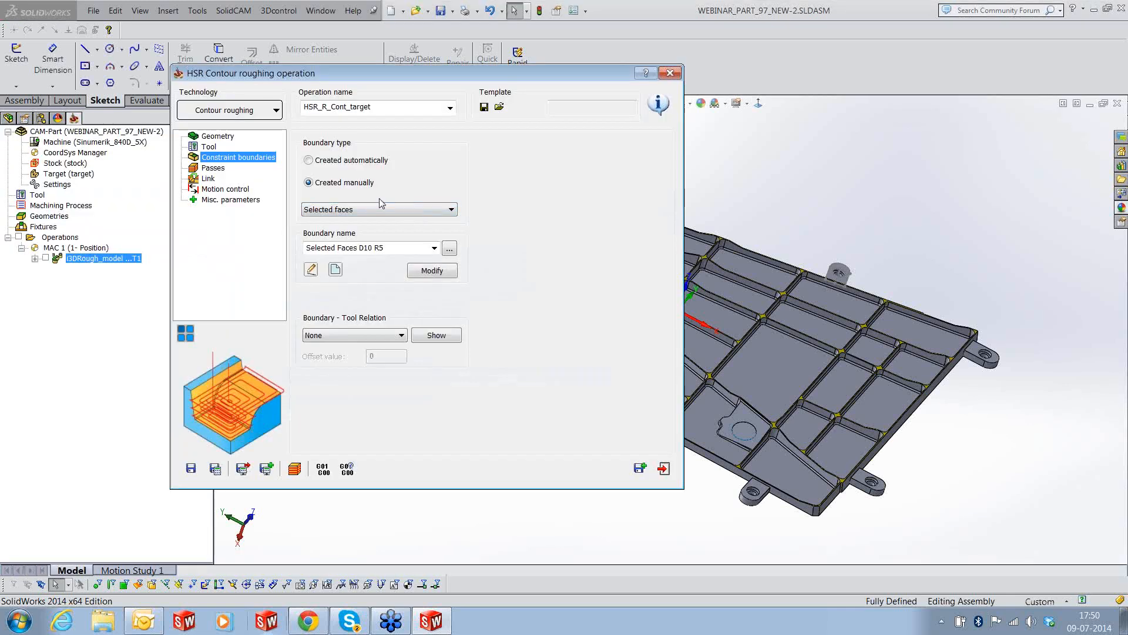
Preview the selected-faces constraint boundary on the ribbed part
left_click(436, 335)
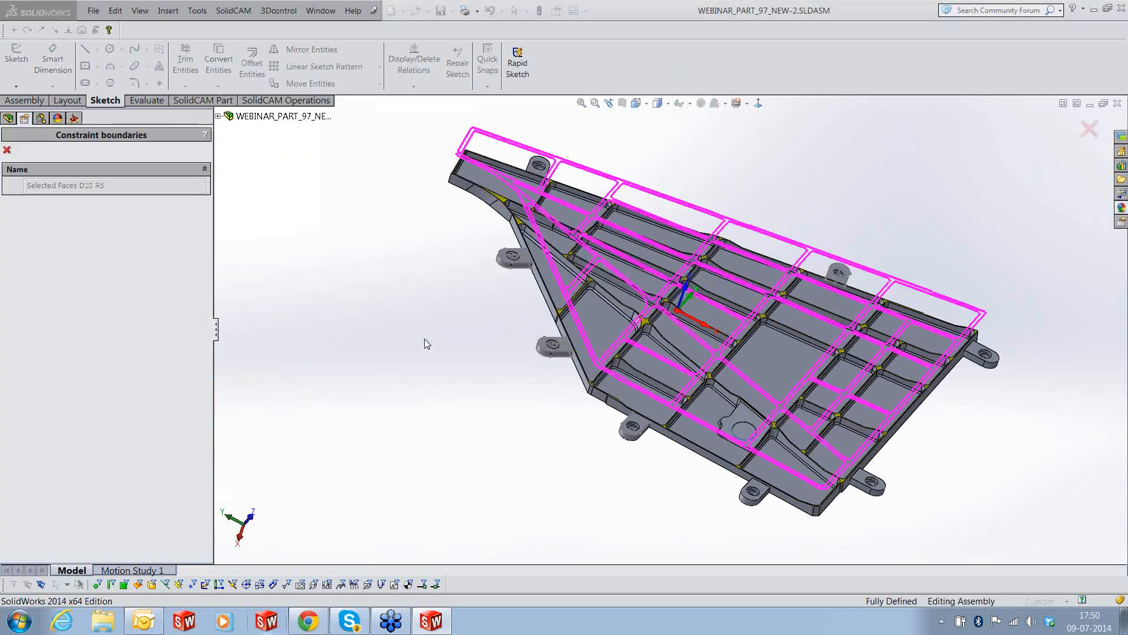
middle_click_drag(676, 293, 664, 330)
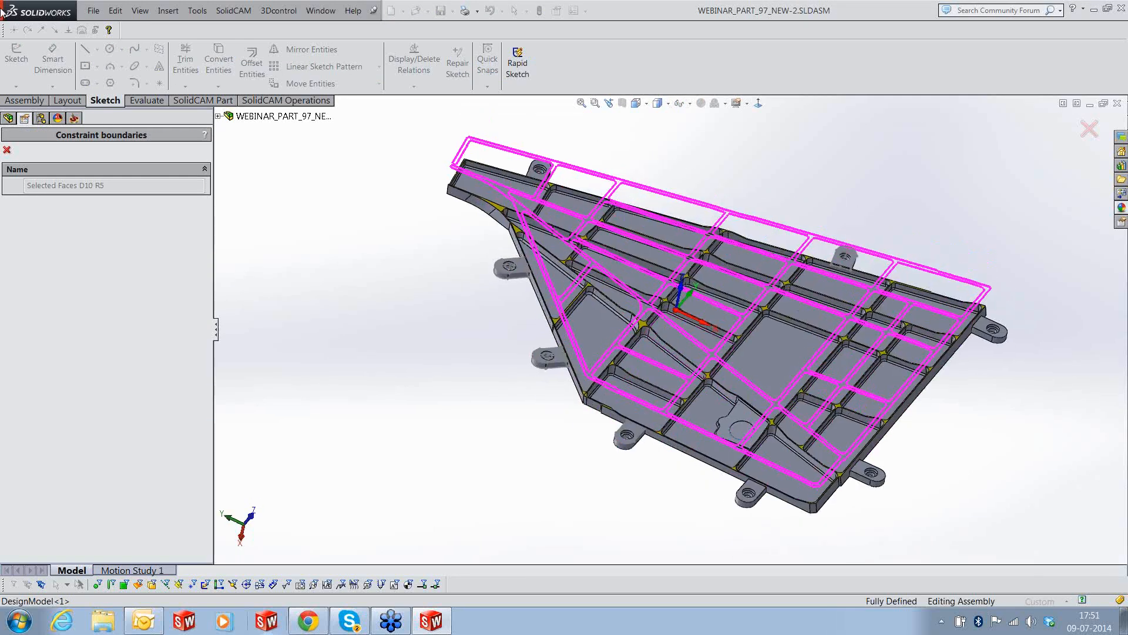
left_click(7, 151)
Set the passes to a wall and floor offset of 0.5 mm, a tolerance of 0.1 and a step down of 0.7 mm
left_click(213, 168)
left_click(424, 194)
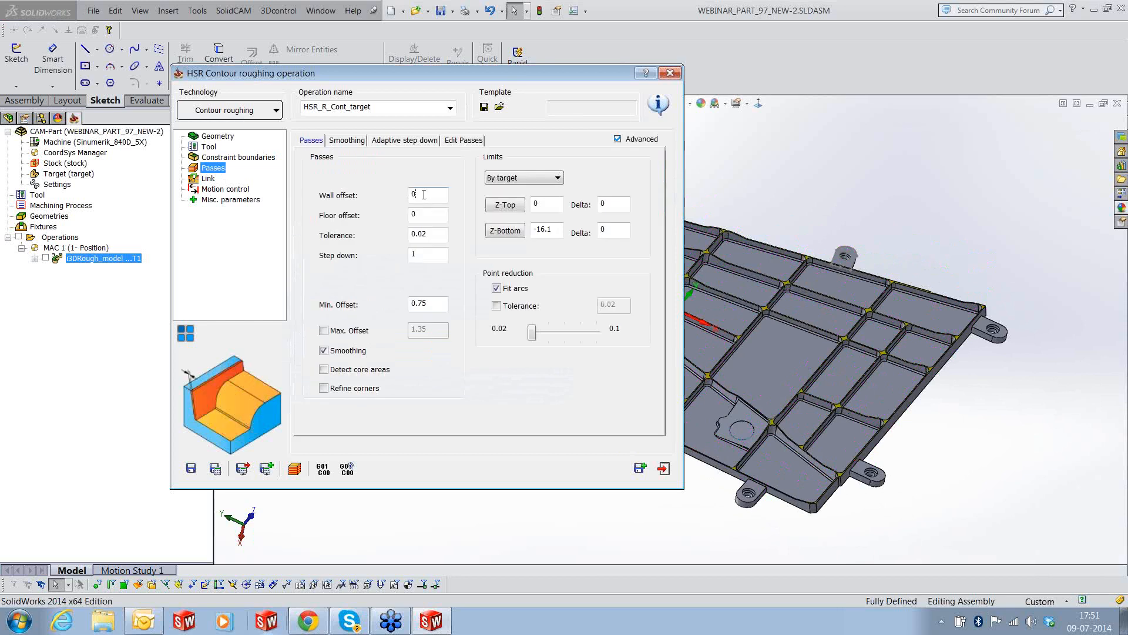
type(".5")
key("Tab")
key("Tab")
type("0.1")
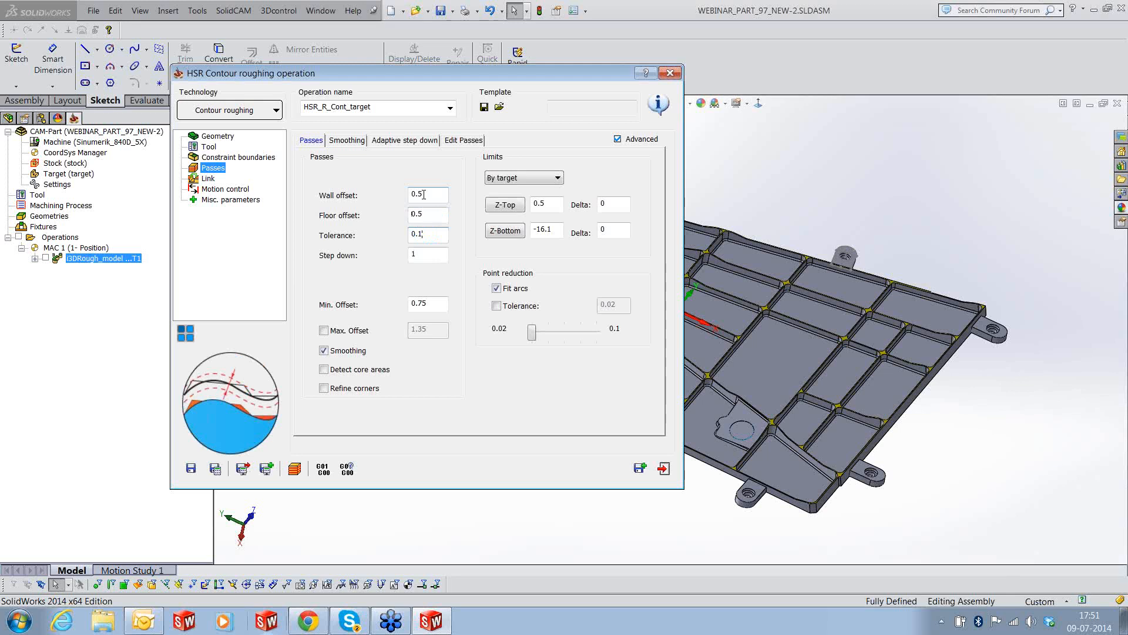
key("Tab")
type("0.")
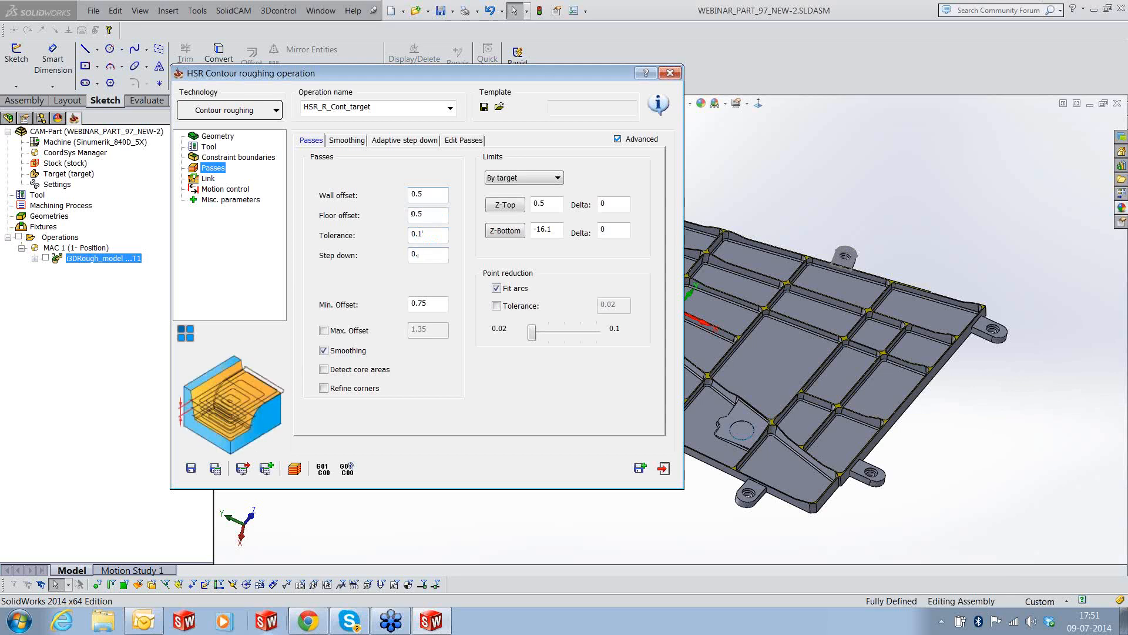
type("9")
key("BackSpace")
type("7")
Set the minimum offset of the passes to 2 mm and enable the maximum offset and corner refinement
double_click(419, 303)
type("2")
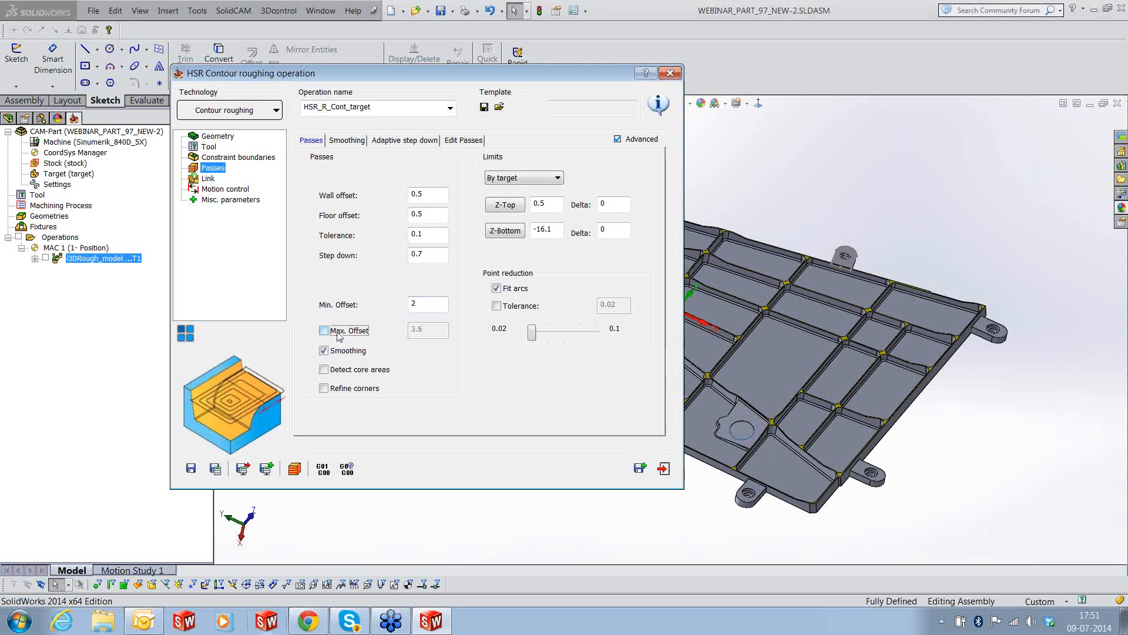
left_click(352, 331)
key("Tab")
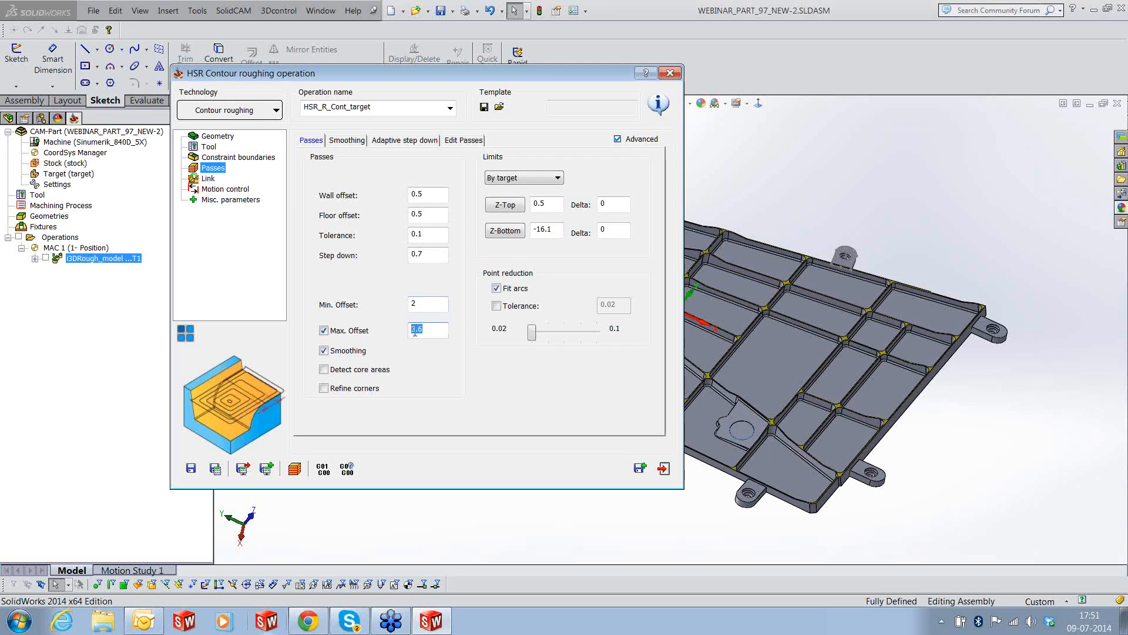
left_click(324, 389)
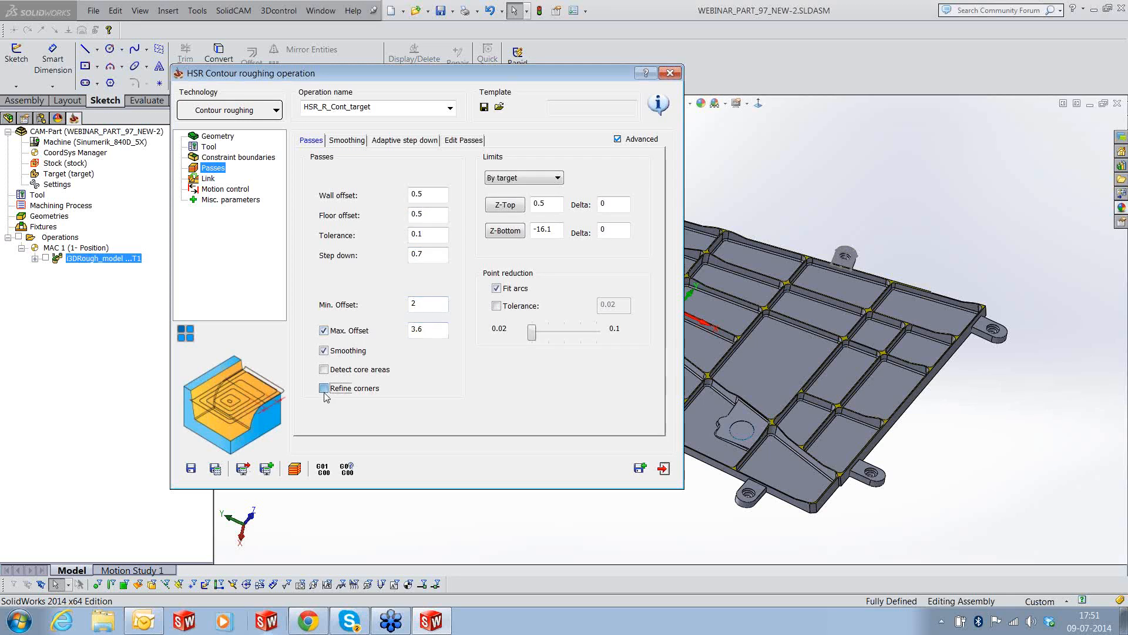
Set the adaptive step down of the passes to None
left_click(352, 141)
left_click(405, 140)
left_click(370, 191)
left_click(373, 203)
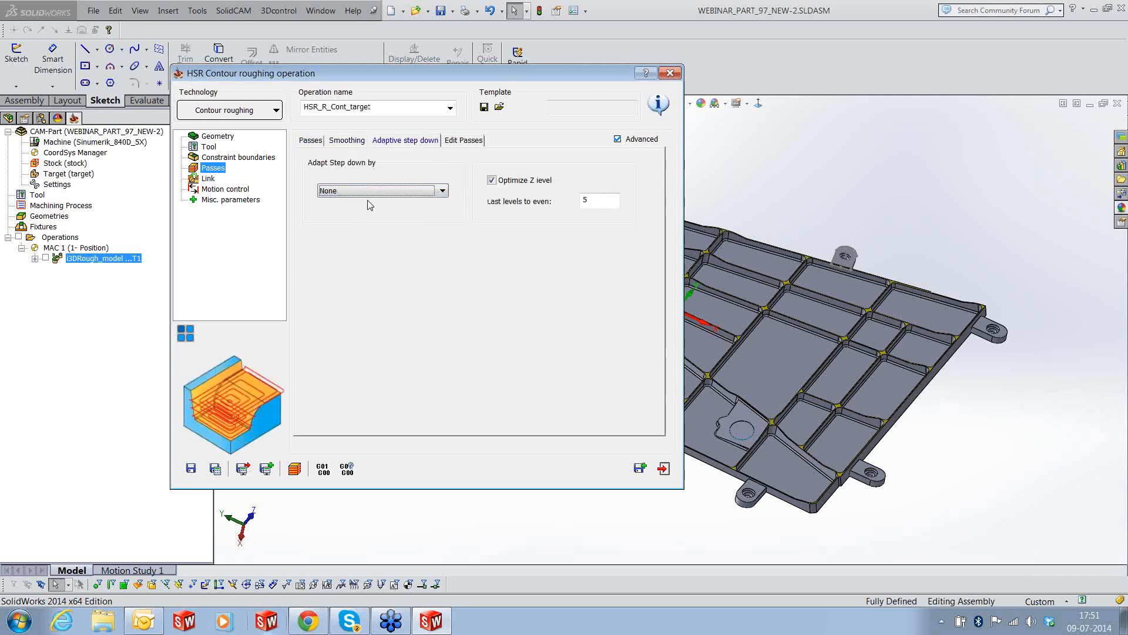
Set the link ramping to a maximum angle of 5°, a ramp height offset of 1 mm and profile ramping
left_click(207, 178)
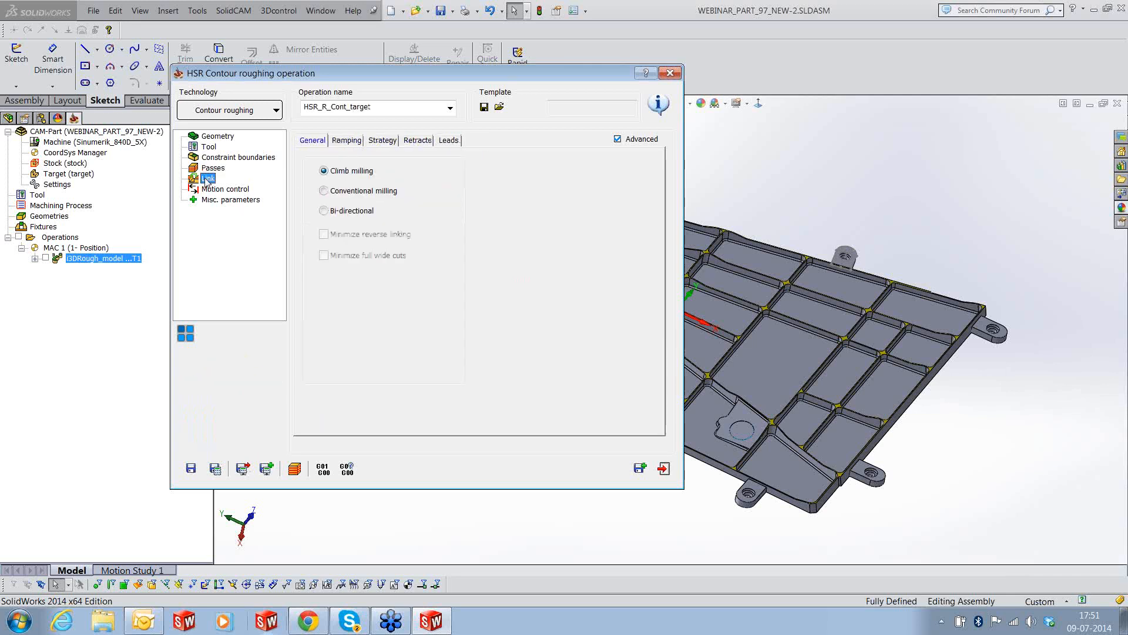
left_click(346, 140)
double_click(417, 178)
type("5")
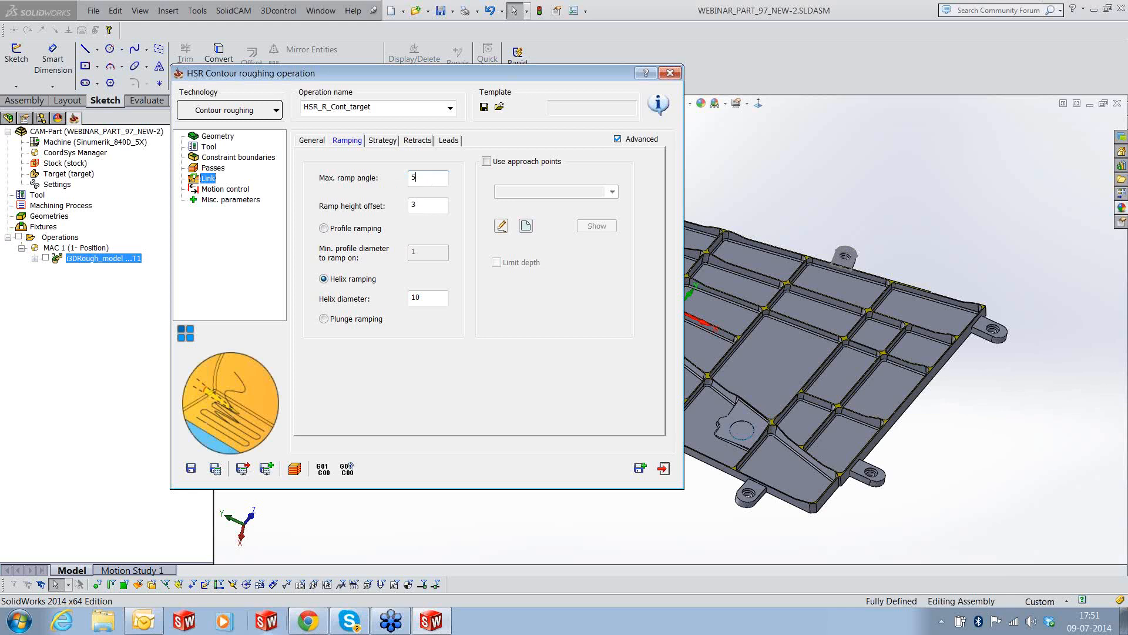
key("Tab")
type("1")
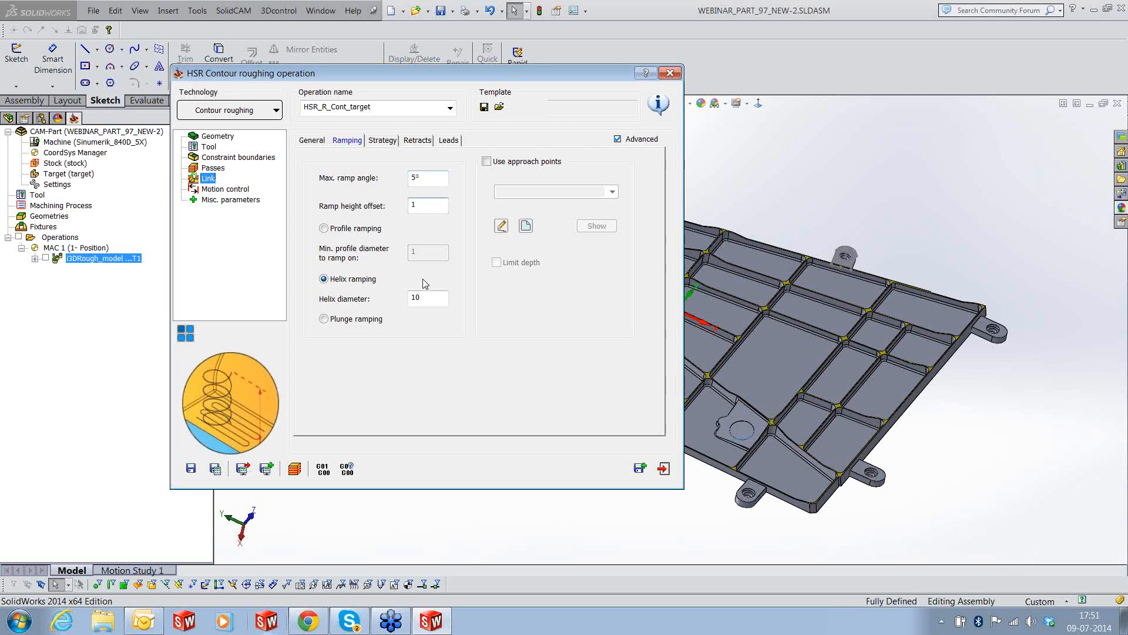
left_click(355, 229)
Set the retract style to Minimal vertical retract and clear the surface by 10 mm
left_click(382, 139)
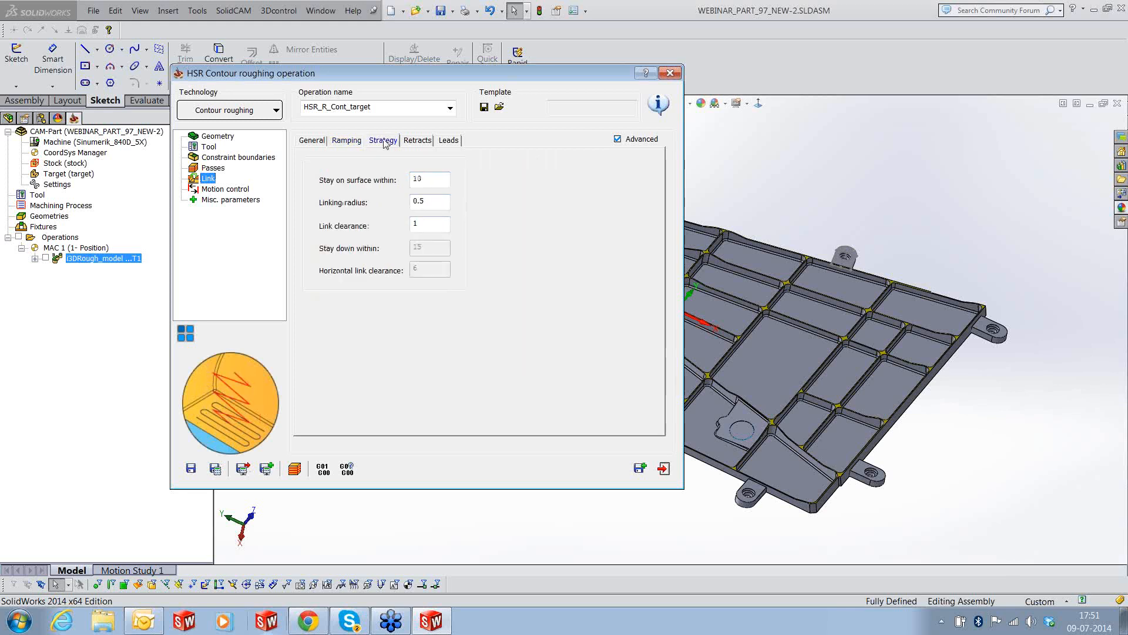
left_click(418, 140)
left_click(378, 202)
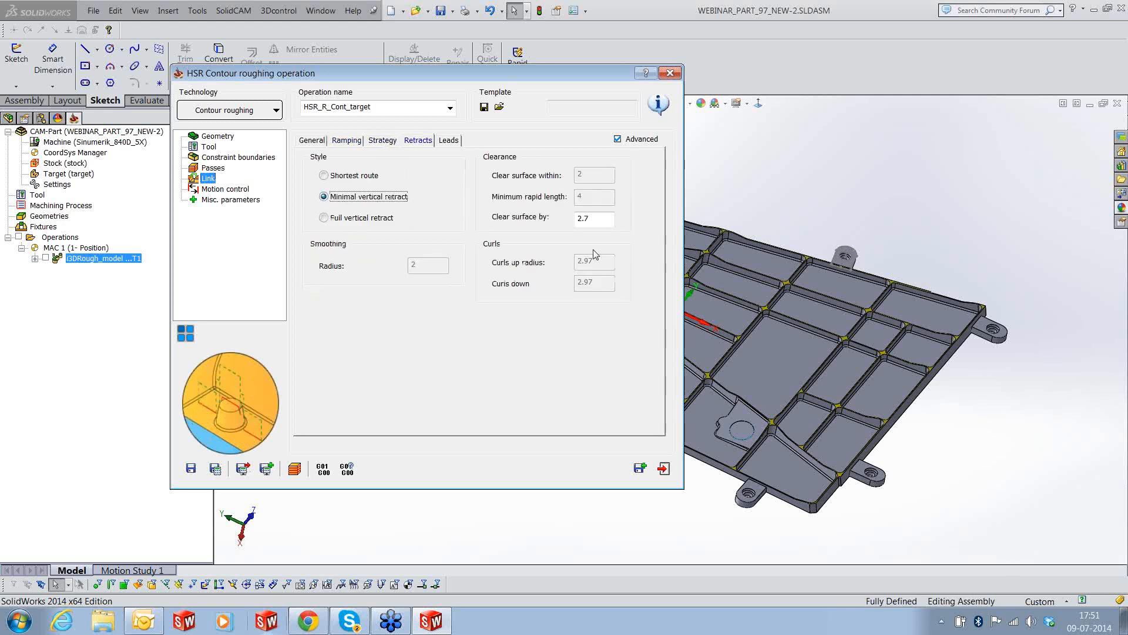
double_click(596, 219)
type("10")
Check the lead settings, then save the Contour roughing operation and close its dialog
left_click(451, 141)
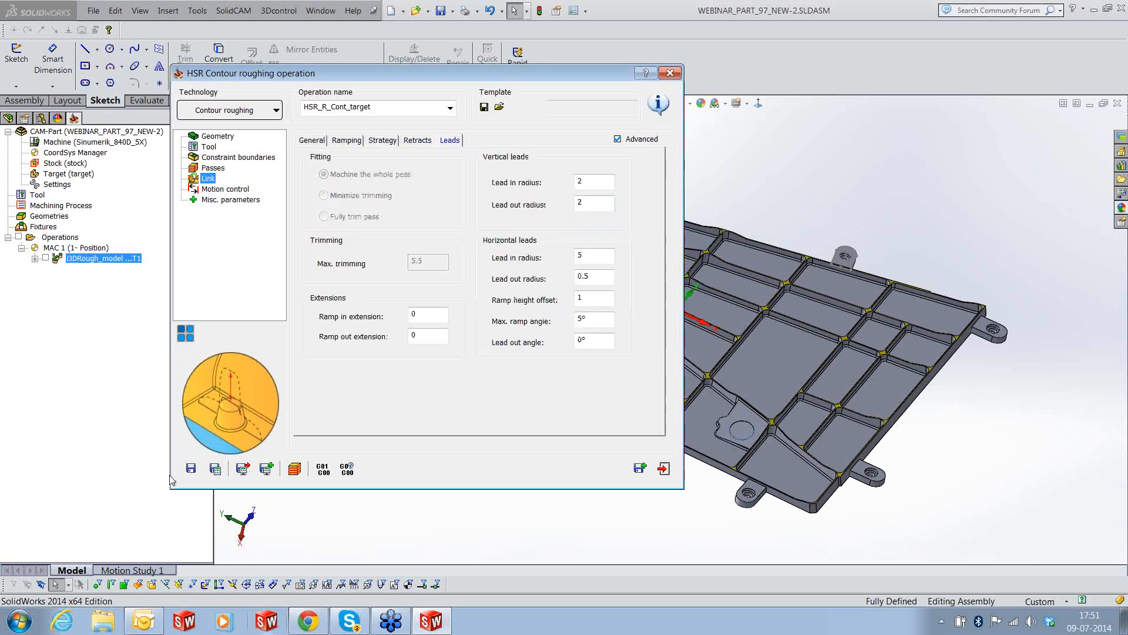
left_click(190, 470)
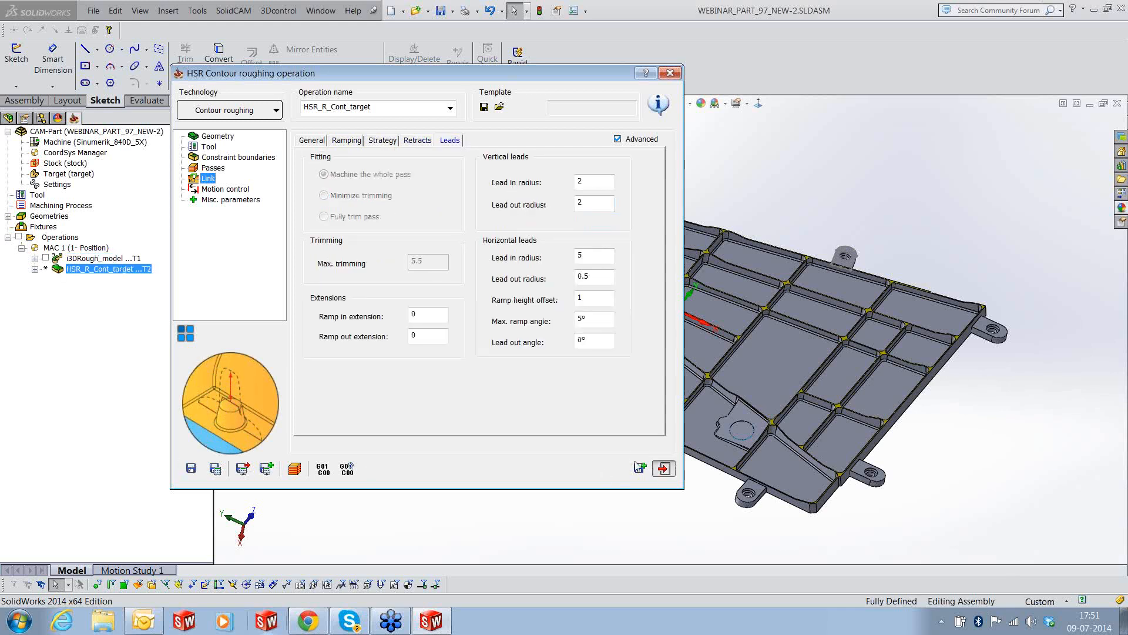
left_click(663, 468)
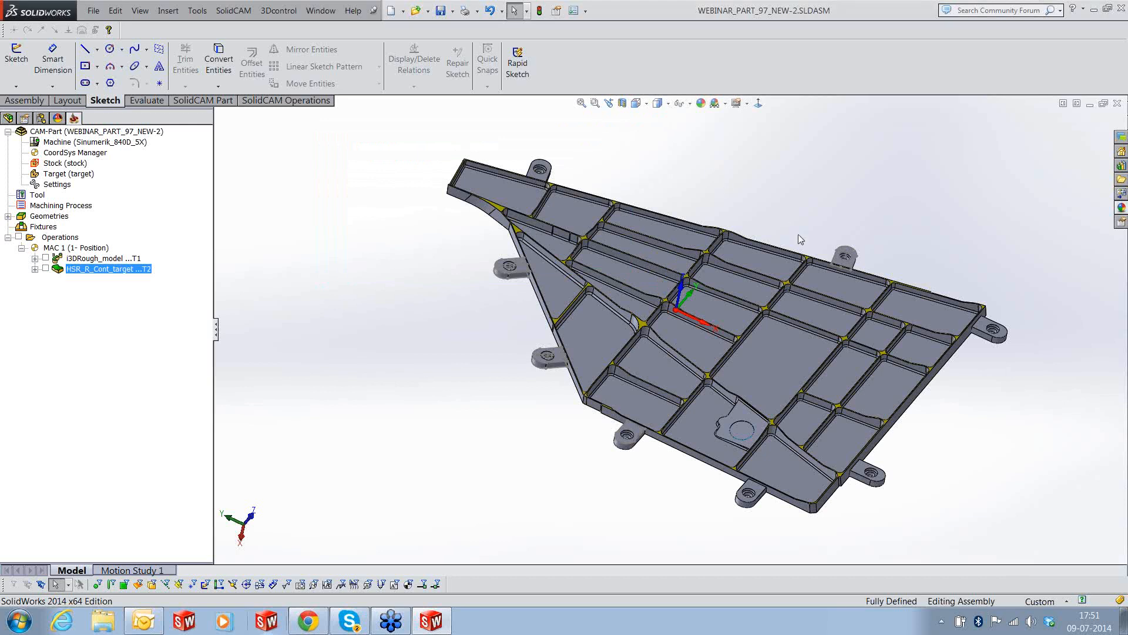
Display the toolpath of the Contour roughing operation and examine it over the rib tops
scroll(798, 233, "down", 1)
left_click(45, 268)
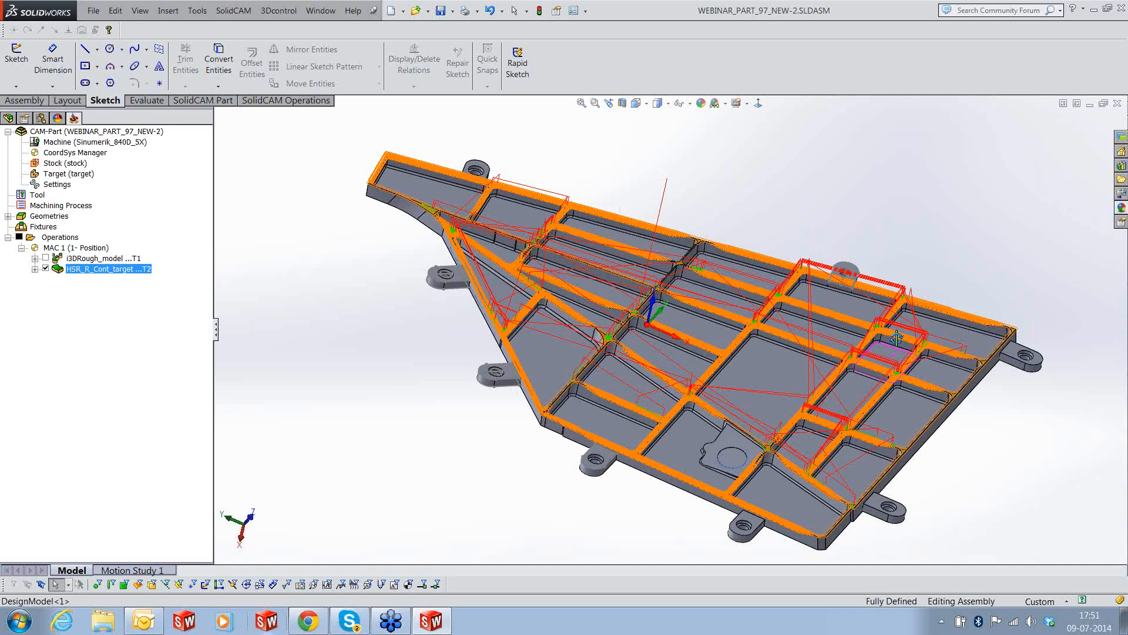
middle_click_drag(889, 314, 891, 341)
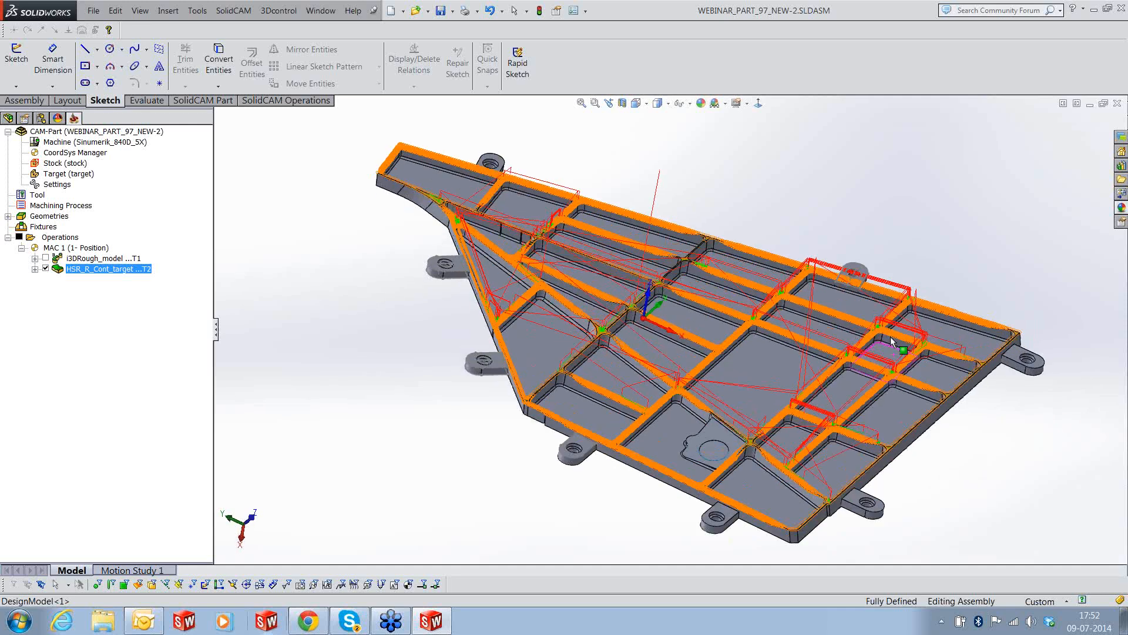
Simulate the Contour roughing operation in SolidVerify, then exit the simulation and hide the operation's toolpath
right_click(138, 272)
left_click(173, 197)
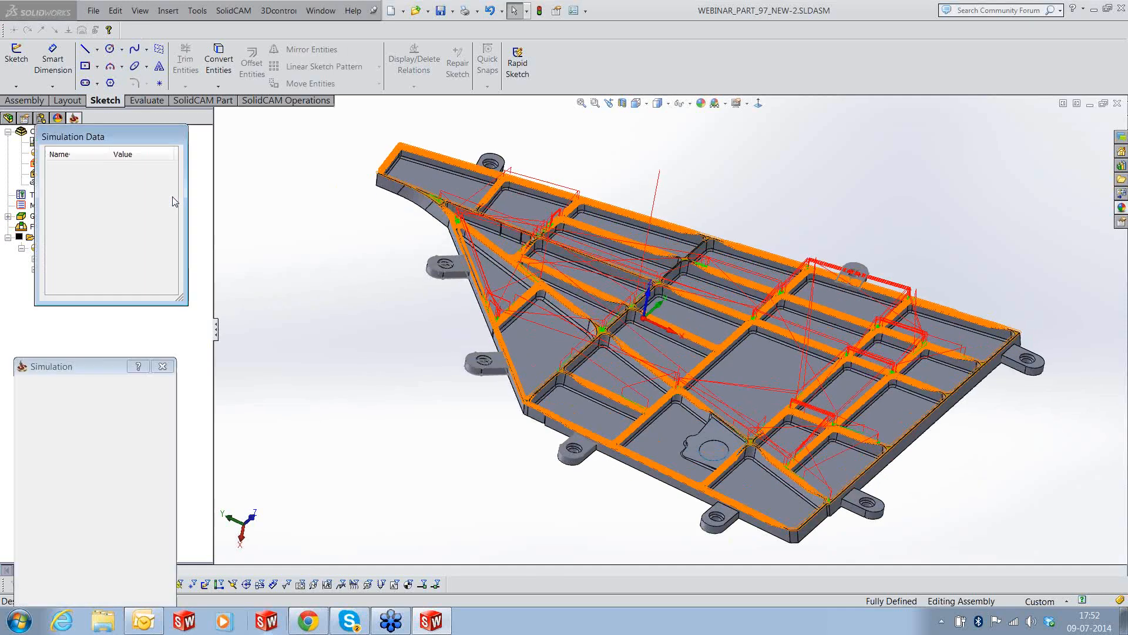
left_click(135, 387)
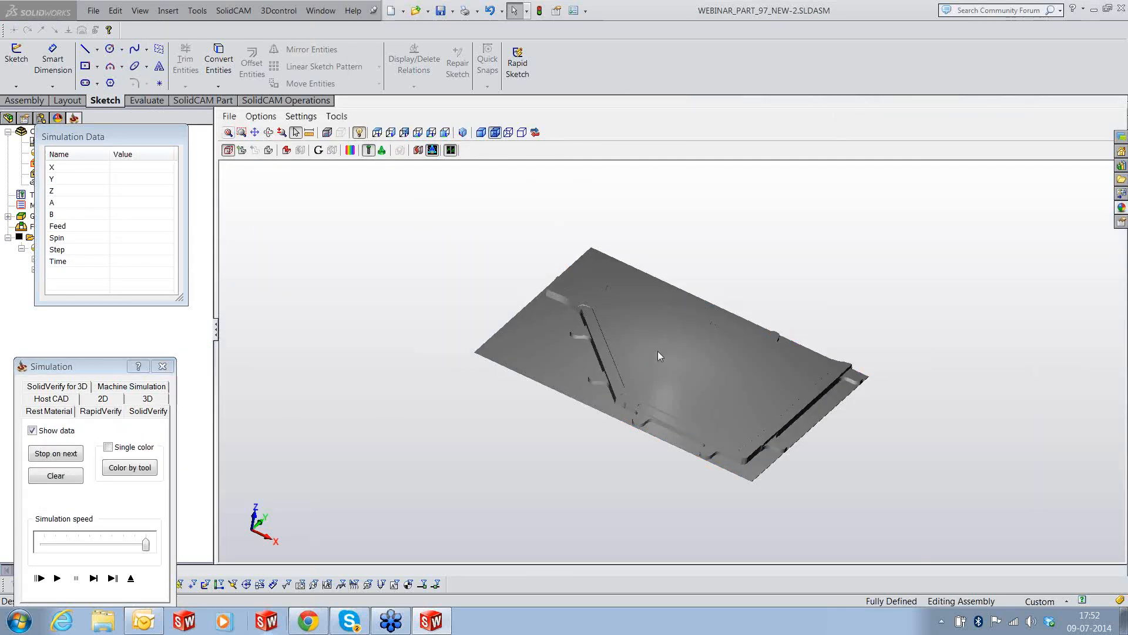
scroll(700, 323, "up", 3)
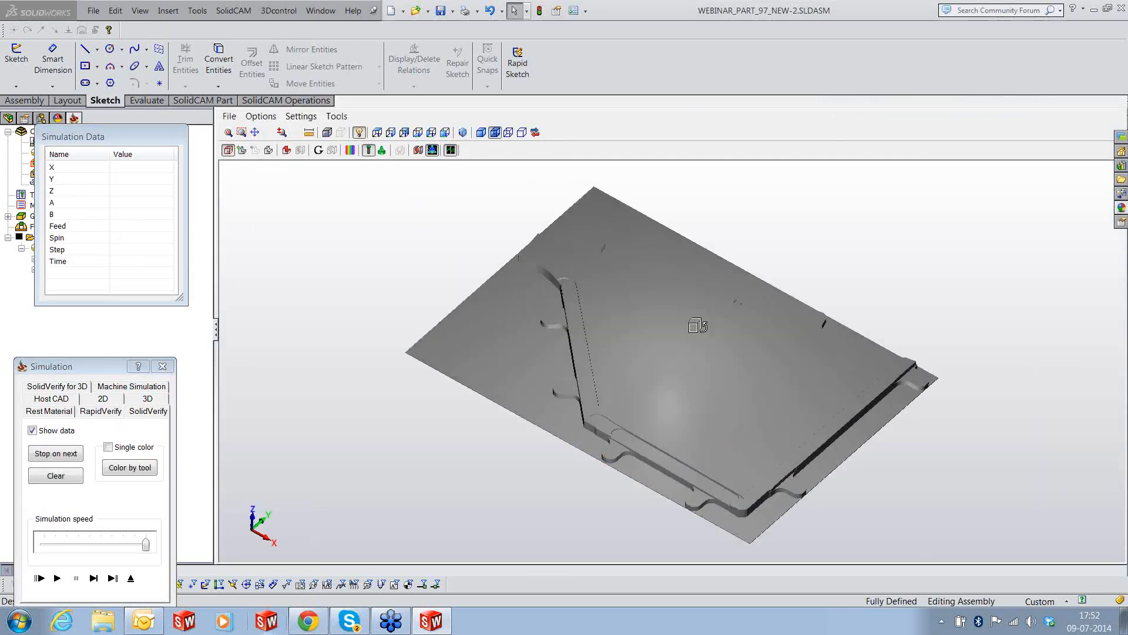
middle_click_drag(700, 323, 707, 320)
left_click(57, 578)
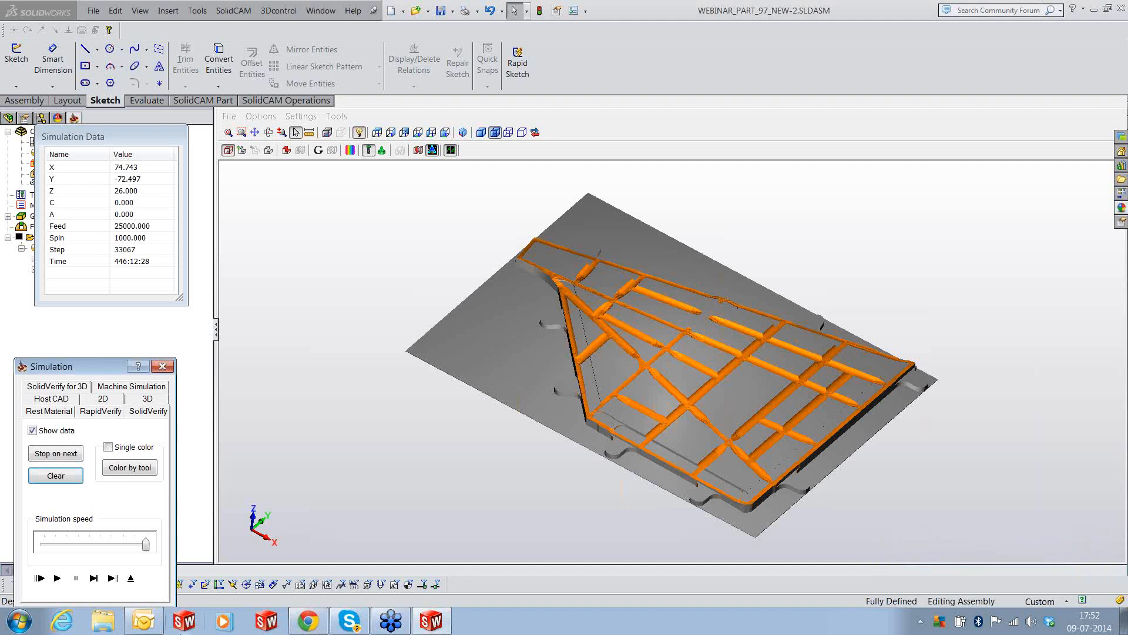
right_click(144, 620)
left_click(145, 595)
left_click(132, 578)
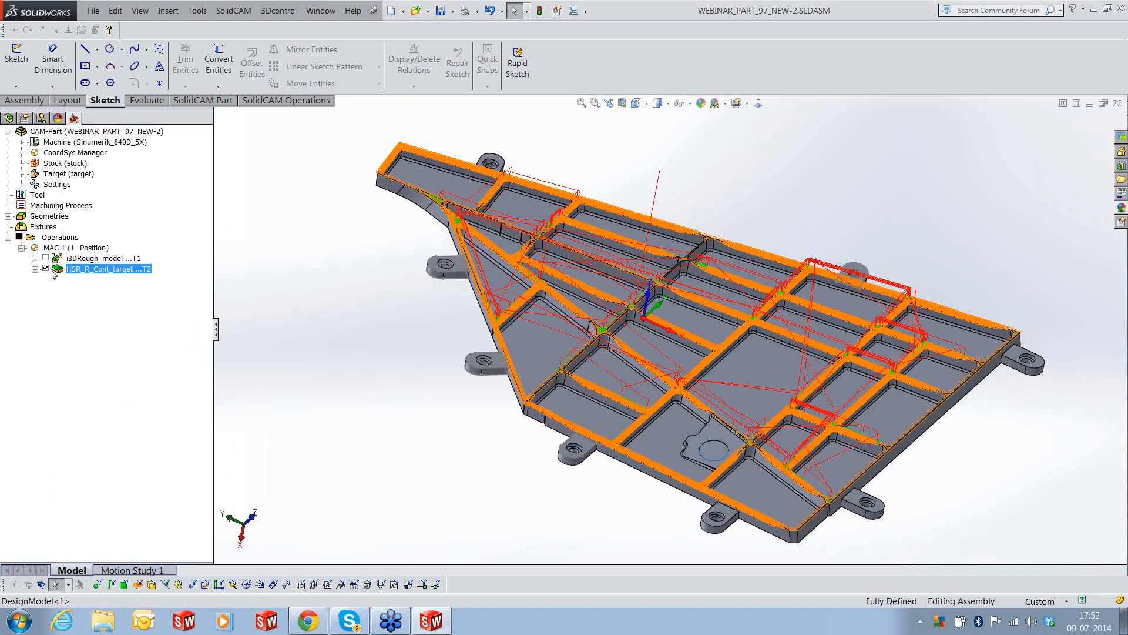
left_click(46, 268)
Add an HSM milling operation and change its technology to 3D Constant step over
right_click(74, 269)
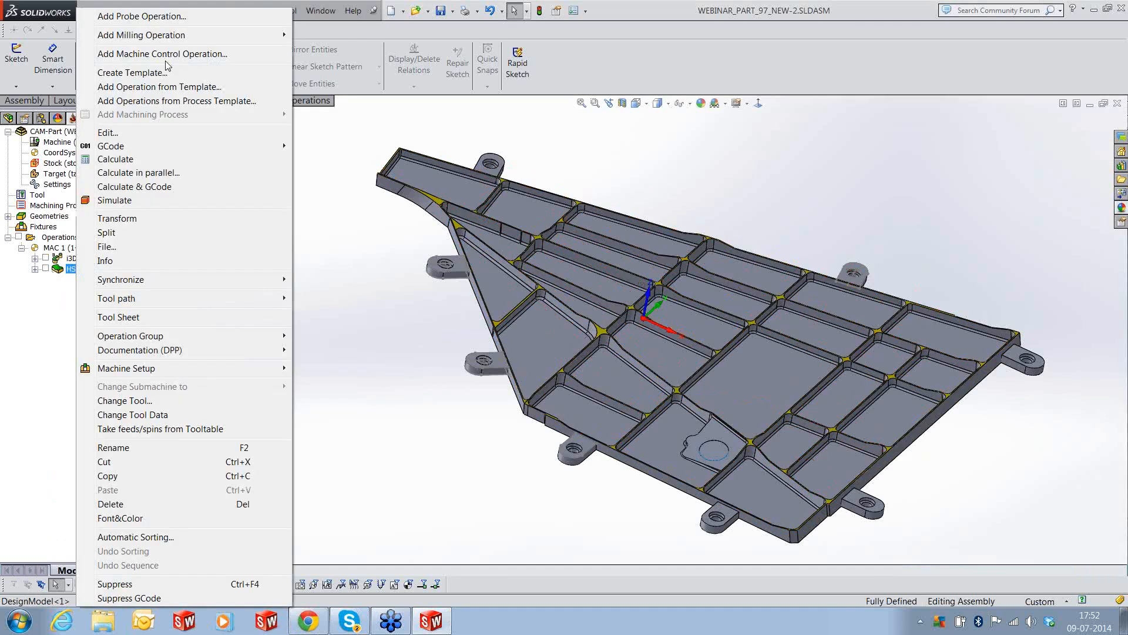
mouse_move(100, 36)
left_click(385, 319)
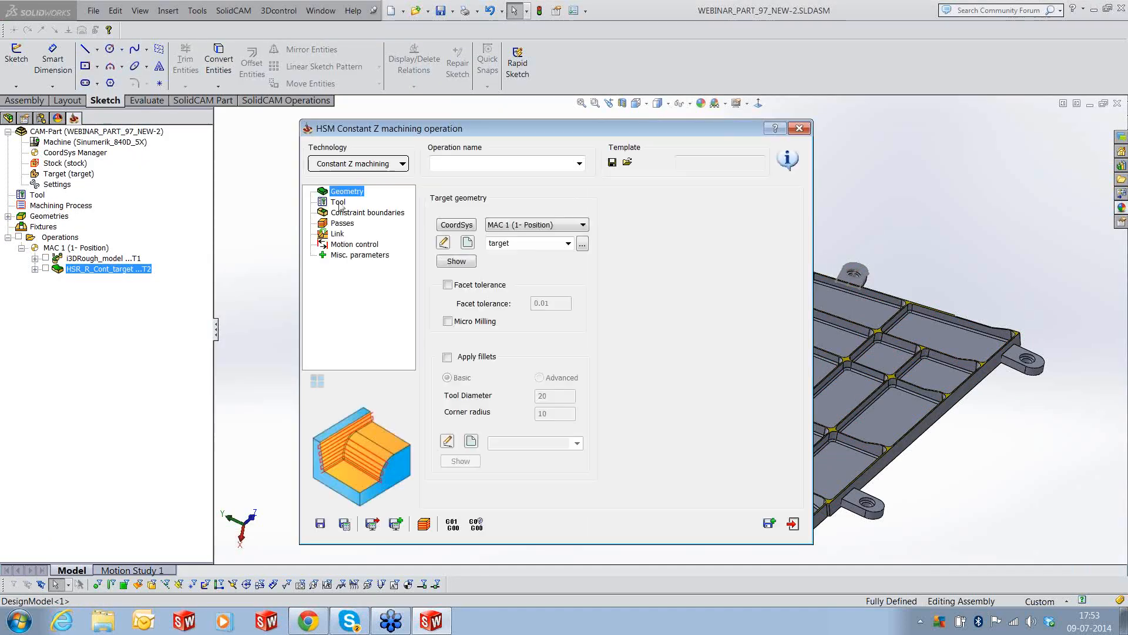
left_click(343, 168)
left_click(344, 341)
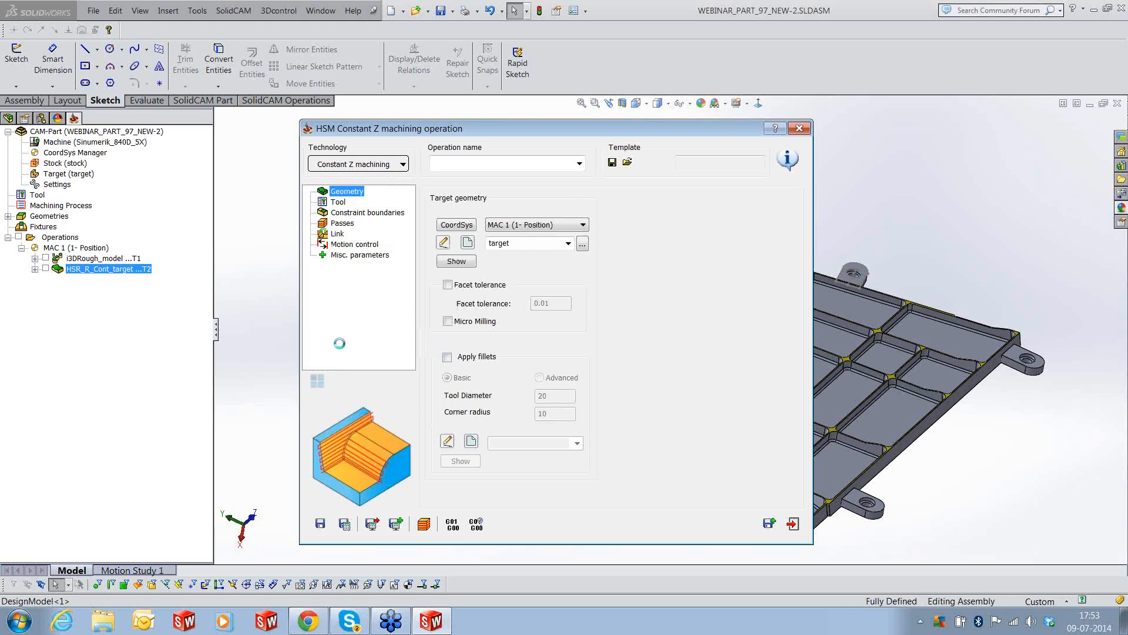
Assign tool 2, the 10 mm ball nose mill, to the 3D Constant step over operation
left_click(338, 202)
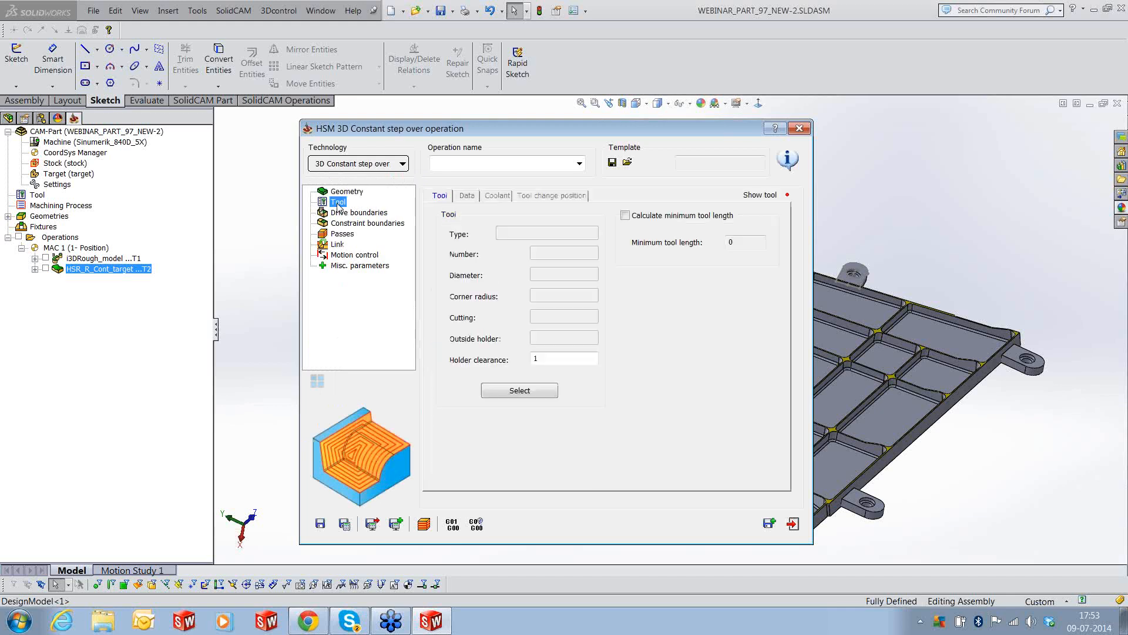
left_click(502, 391)
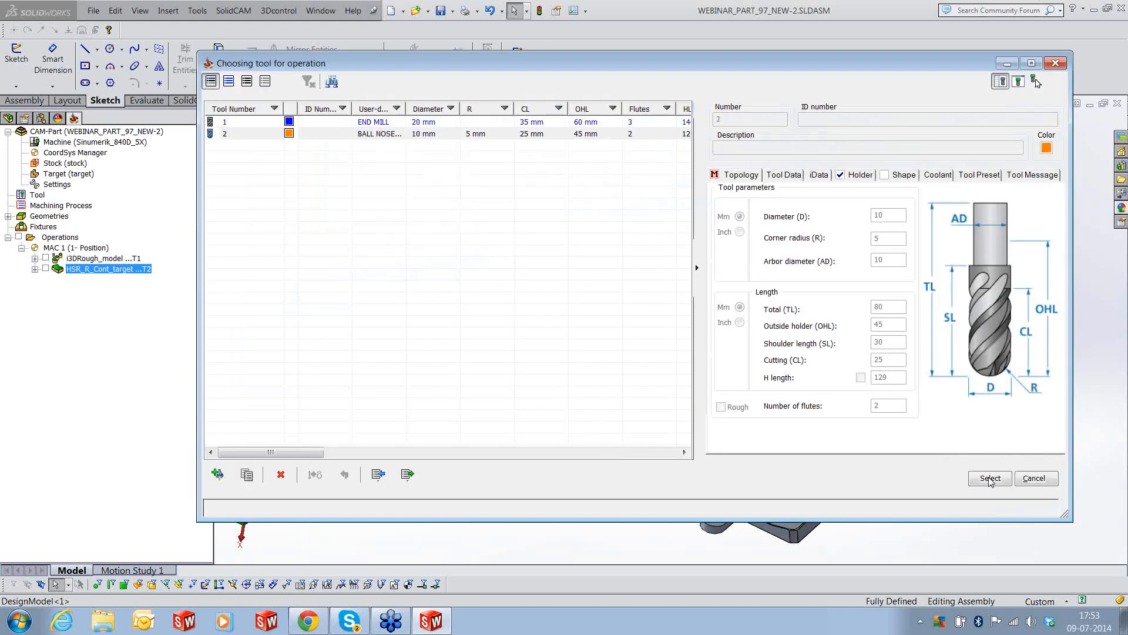
left_click(991, 479)
Set the constraint boundary to be created manually from Selected faces and start a new boundary
left_click(359, 212)
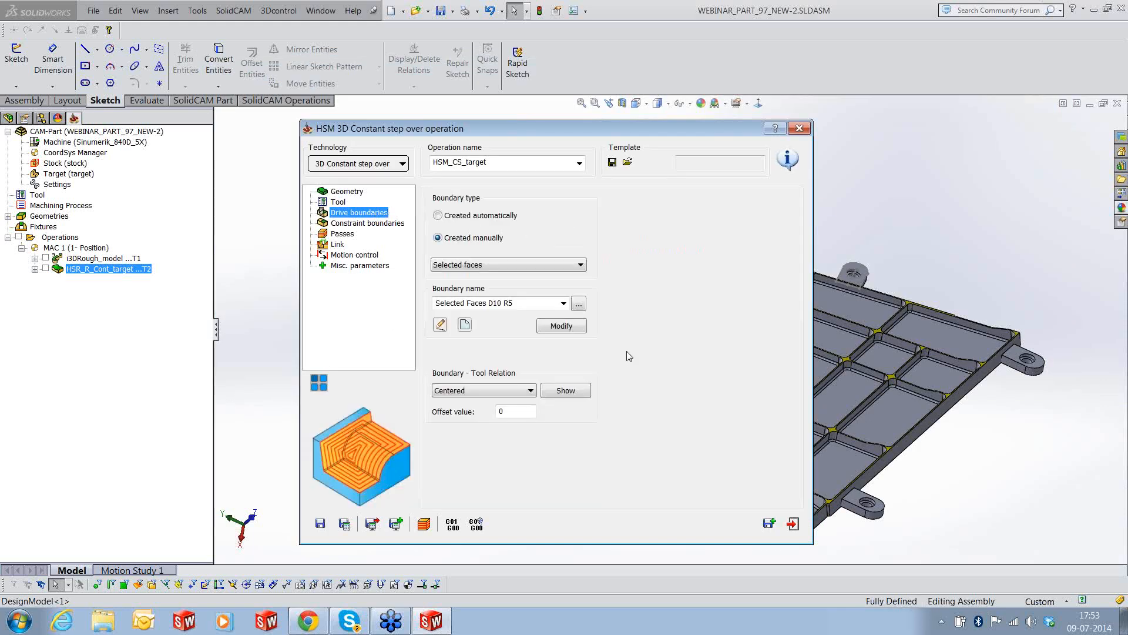
left_click(385, 223)
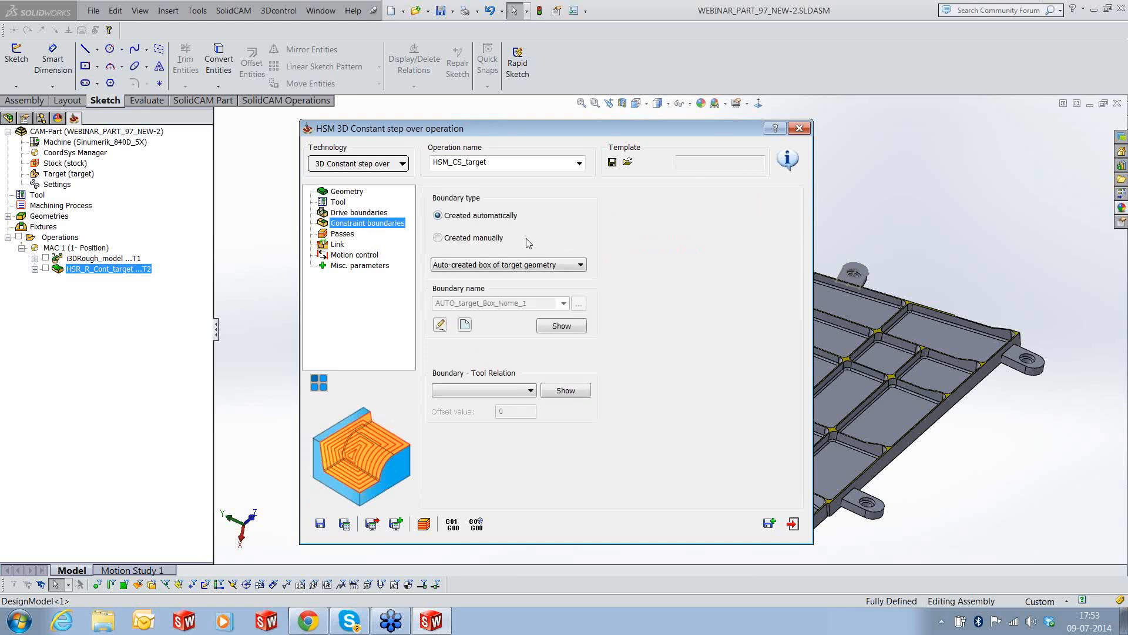
left_click(490, 239)
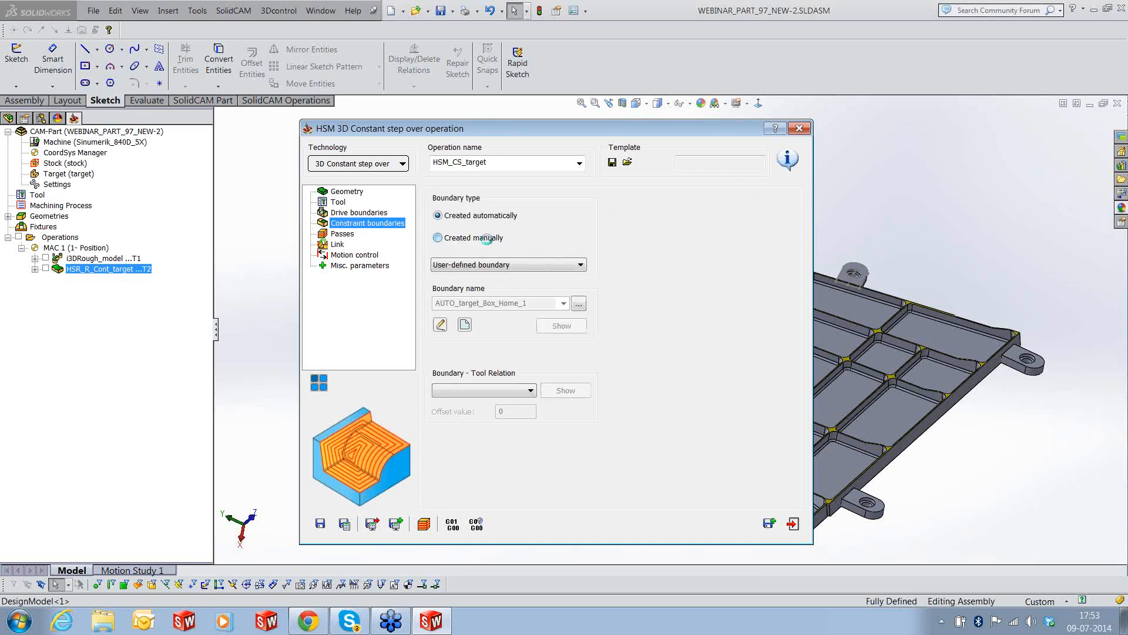
left_click(477, 265)
left_click(477, 287)
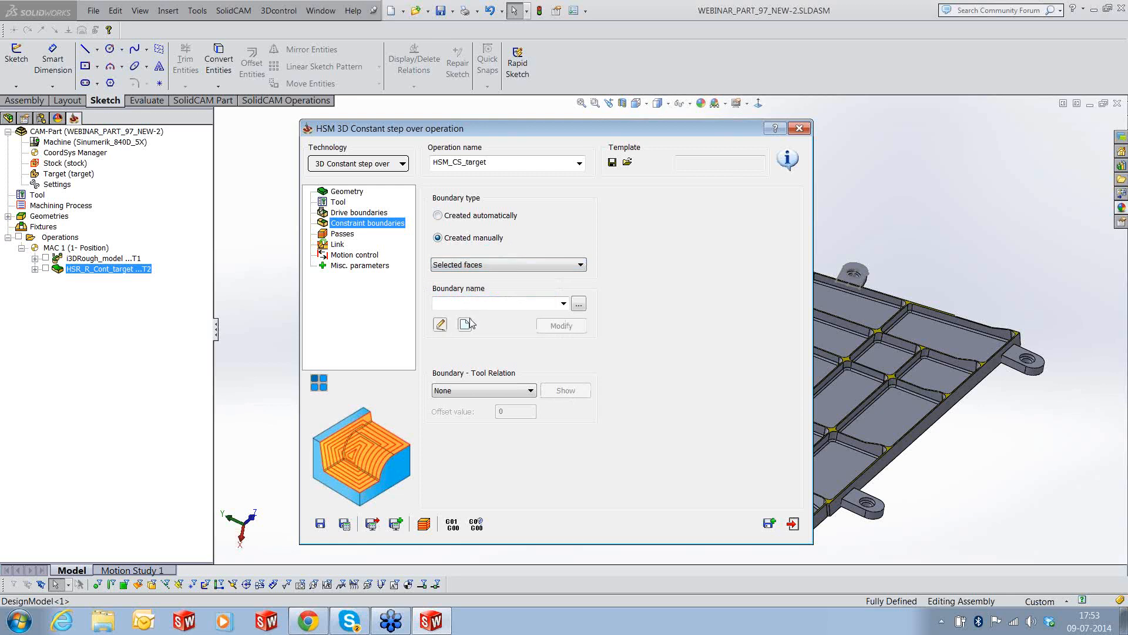
left_click(465, 324)
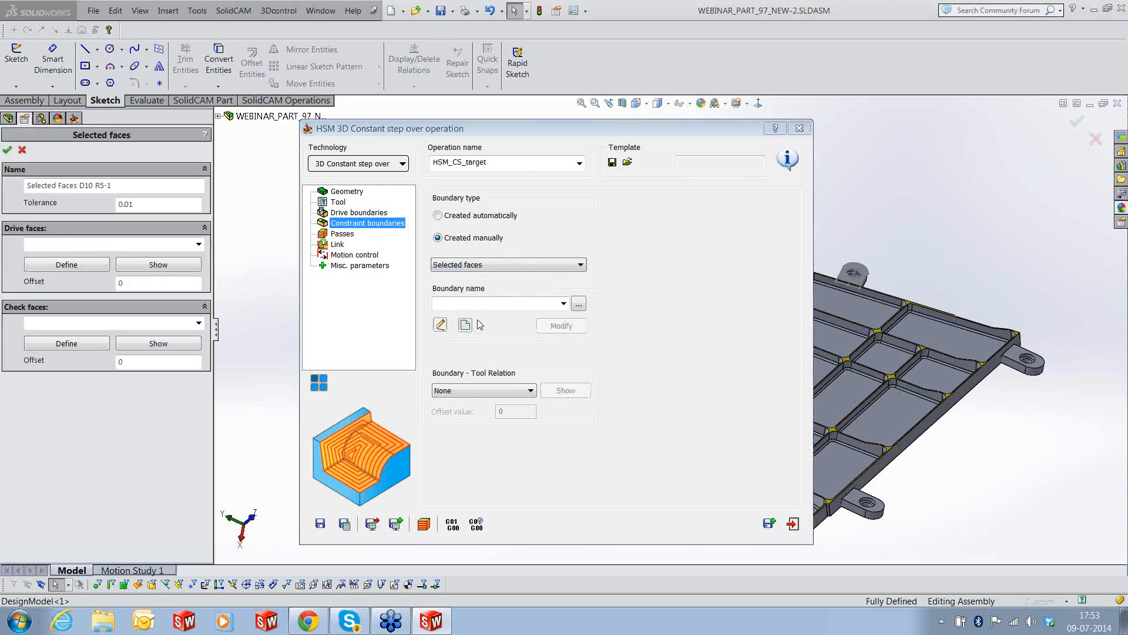
Define the boundary's drive faces by sampling the yellow face colour from the model and finding all faces of that colour
left_click(67, 265)
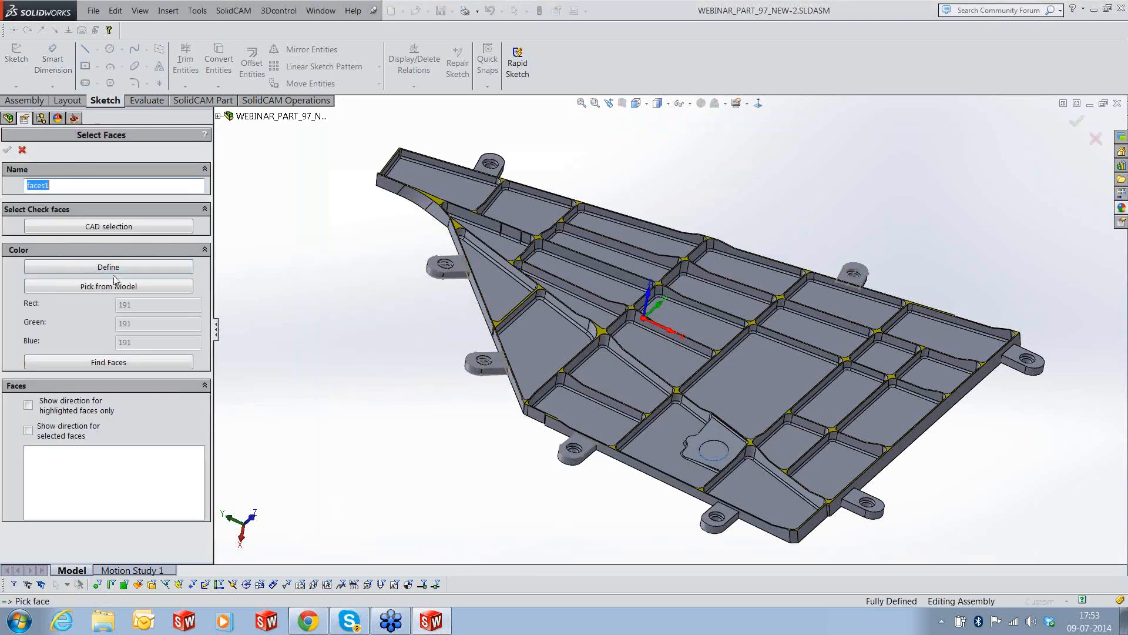
left_click(115, 286)
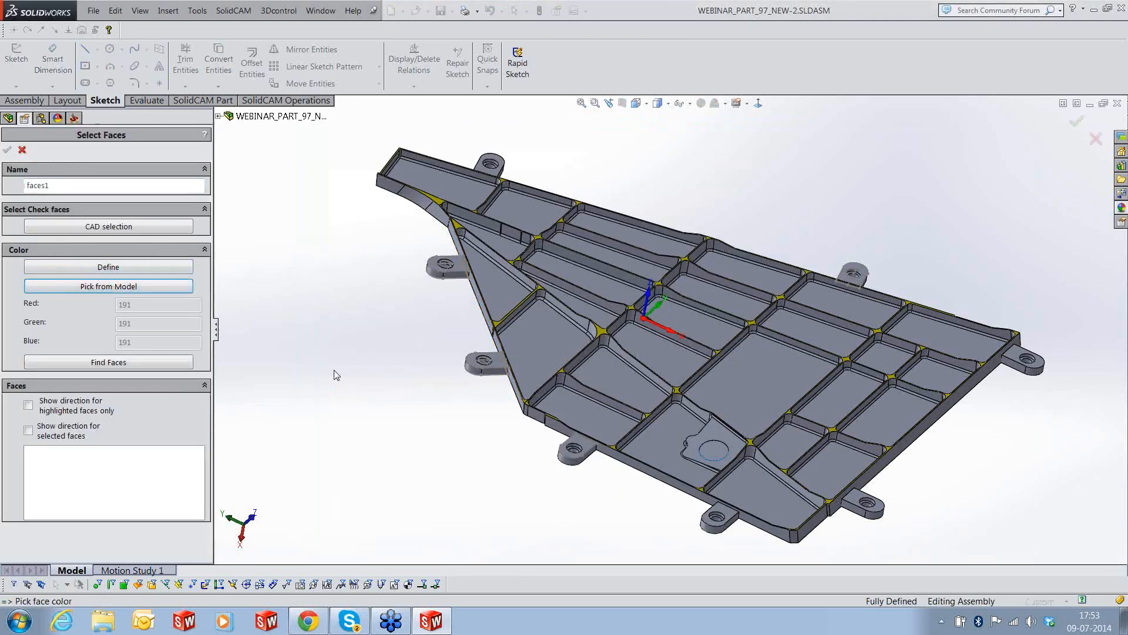
left_click(602, 341)
scroll(602, 341, "down", 2)
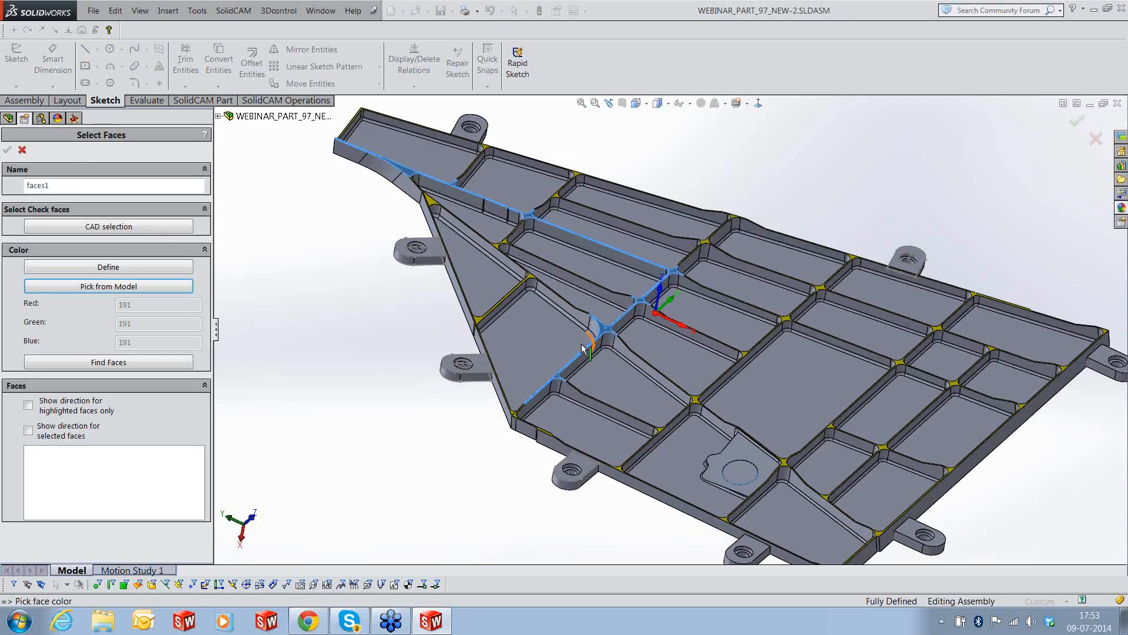
left_click(109, 362)
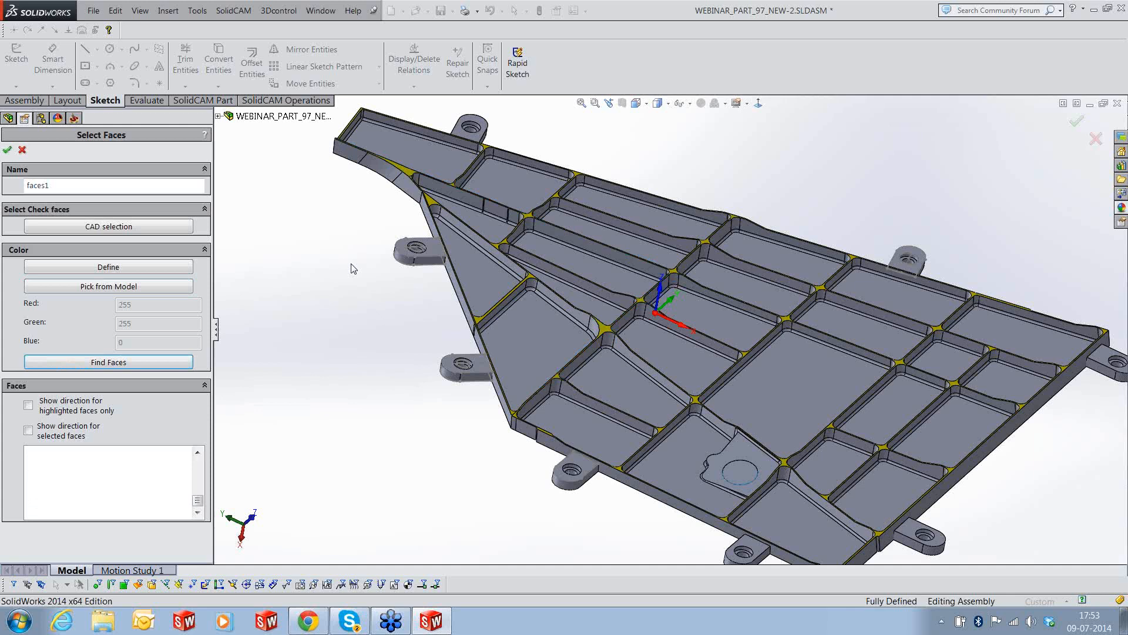
left_click(8, 151)
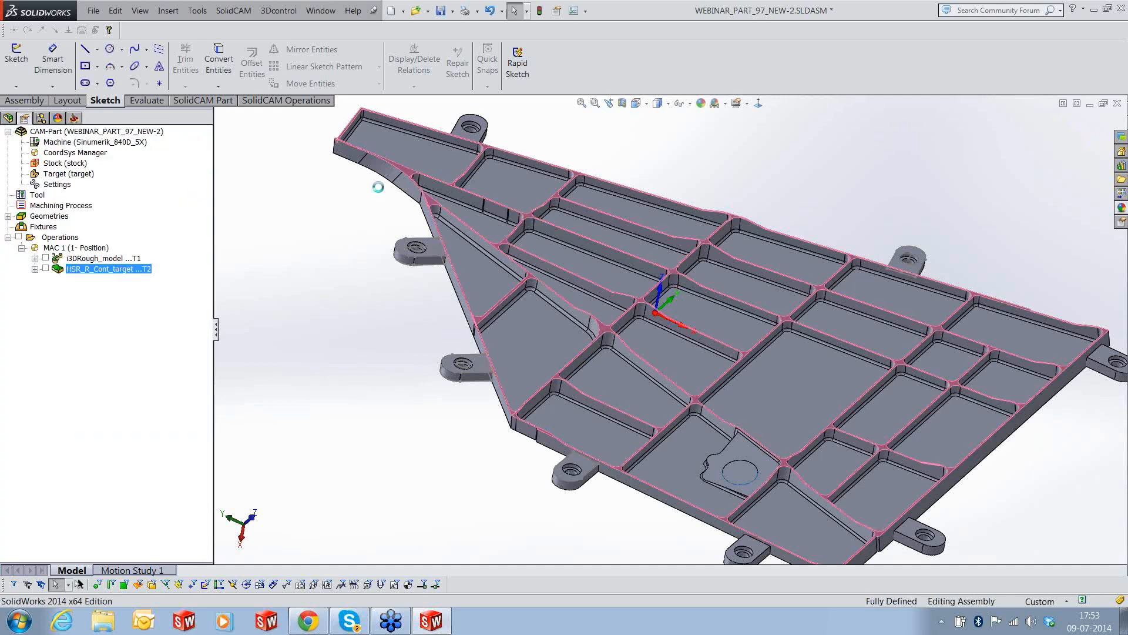
Set the drive faces offset to 1 and accept the selected faces boundary
left_click(135, 282)
type("1")
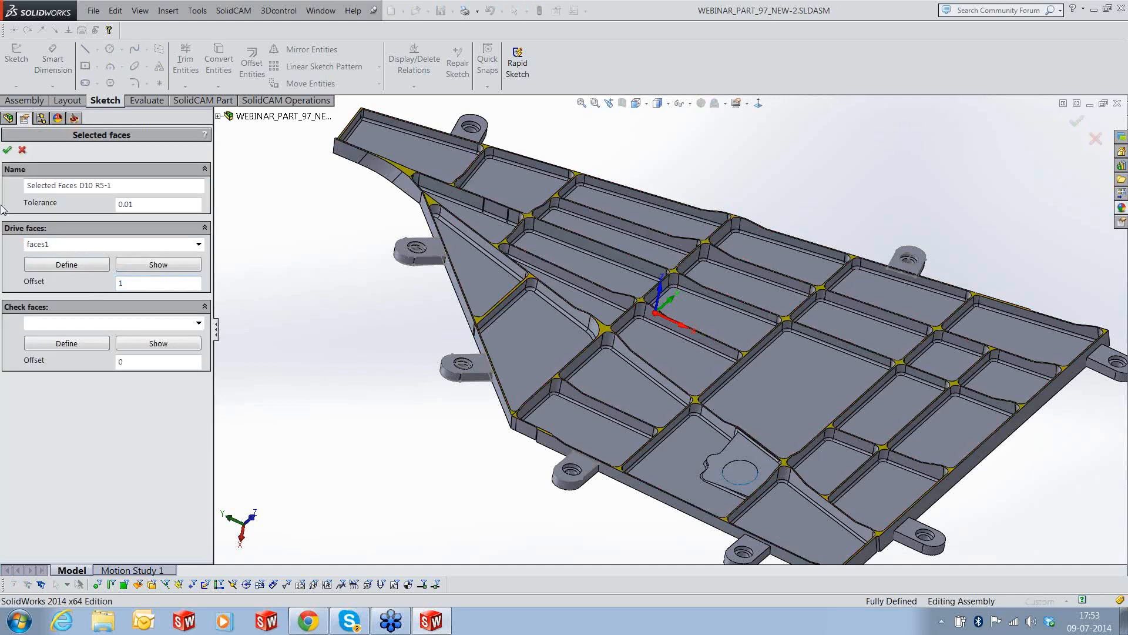
left_click(8, 151)
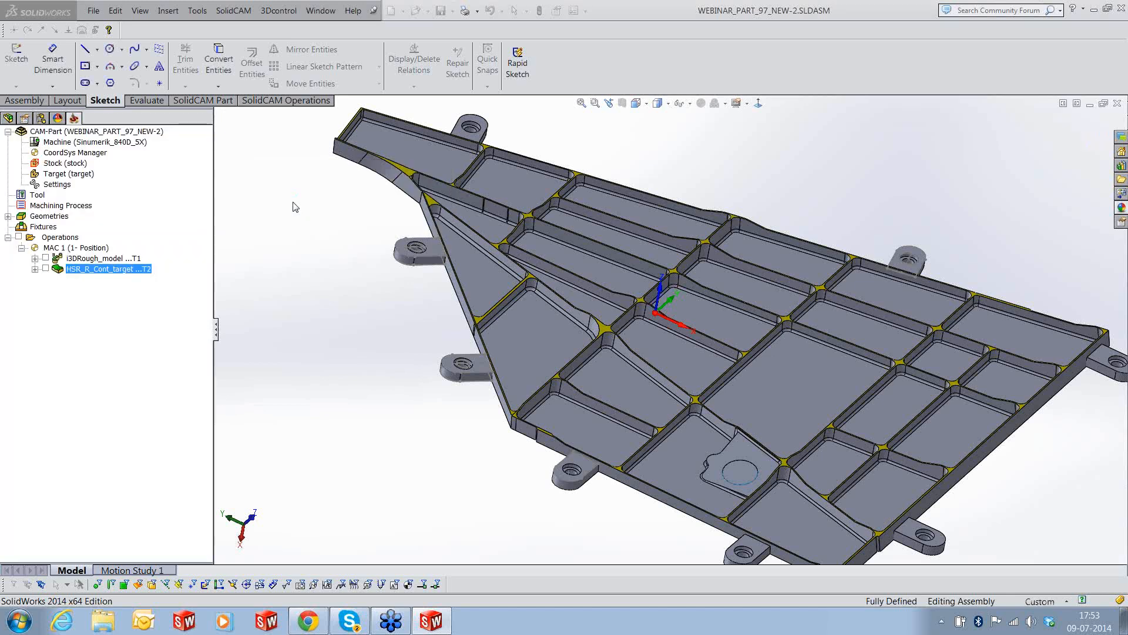
Set the horizontal and vertical step over of the passes to 0.5 and check the pass editing and axial offset settings
left_click(343, 234)
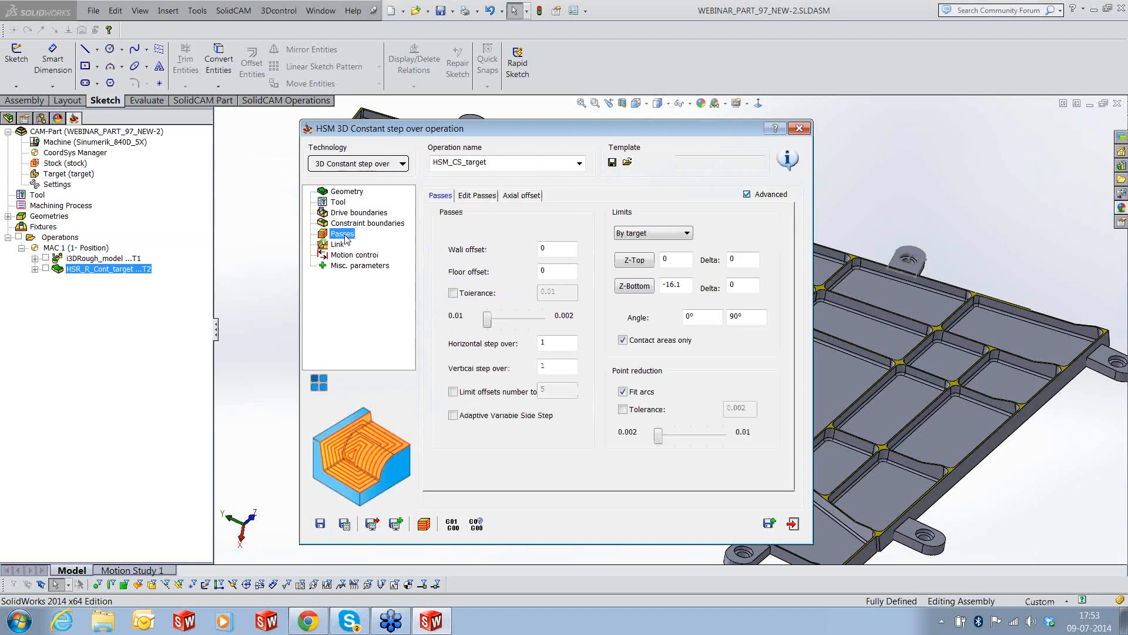
left_click(549, 342)
type(".5")
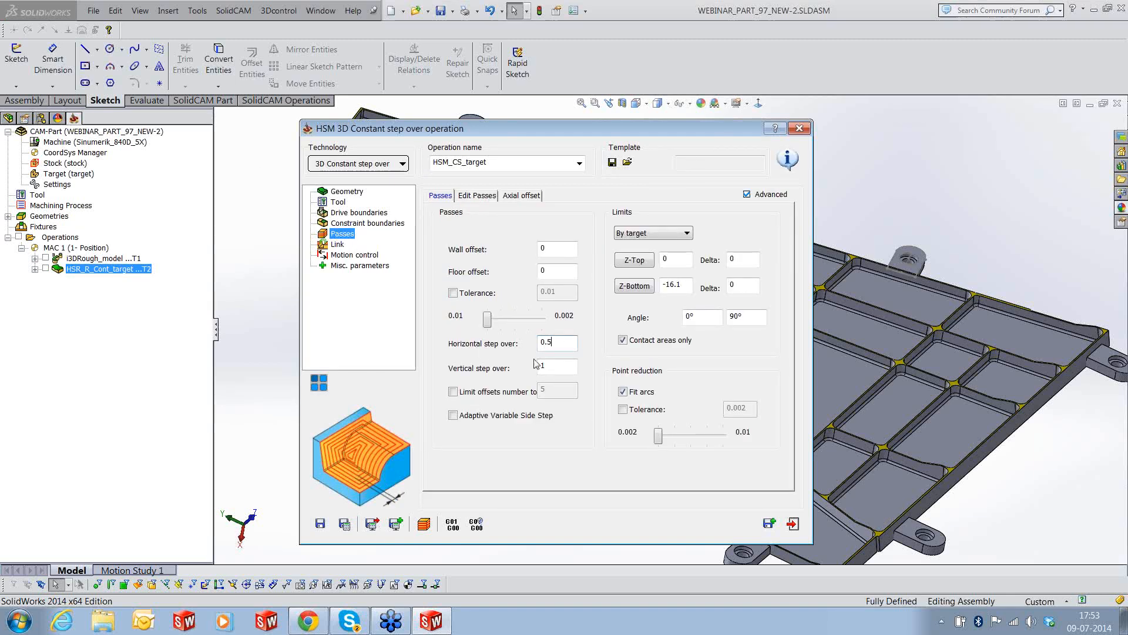
left_click_drag(537, 364, 573, 366)
type("0.5")
double_click(569, 362)
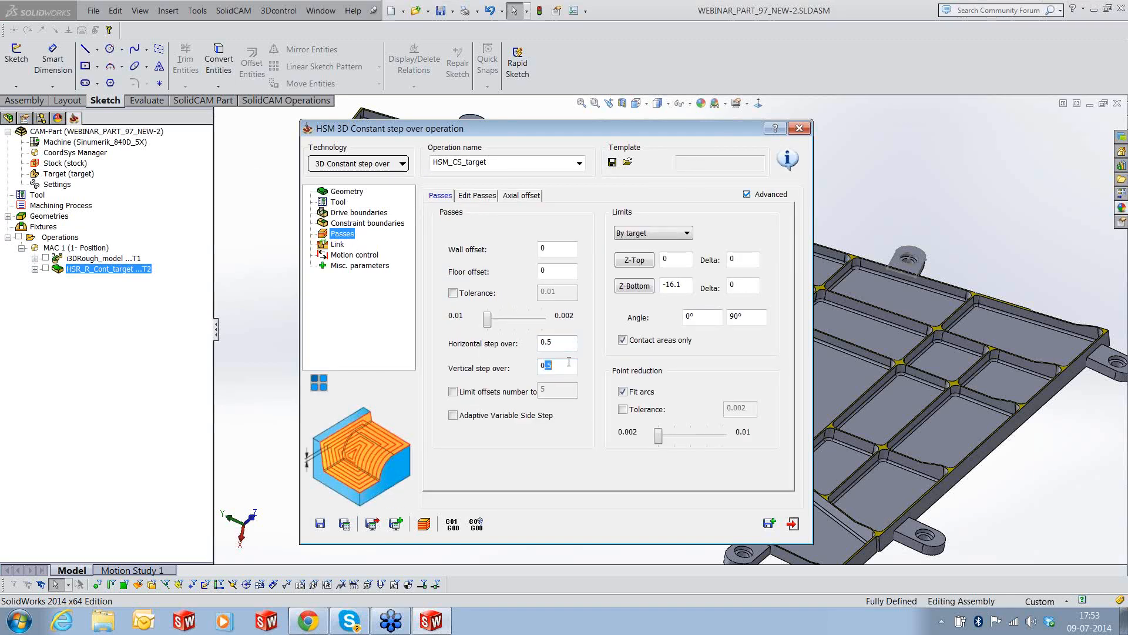
left_click(476, 195)
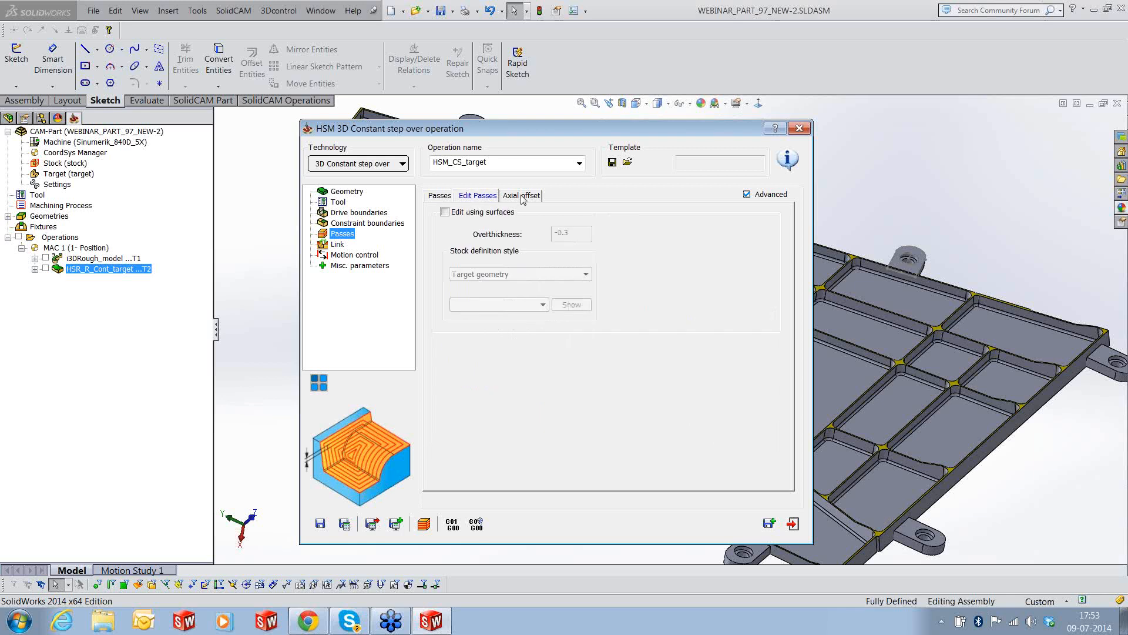
left_click(522, 196)
Set the link retract style to Minimal vertical retract and the clear surface by value to 10
left_click(340, 244)
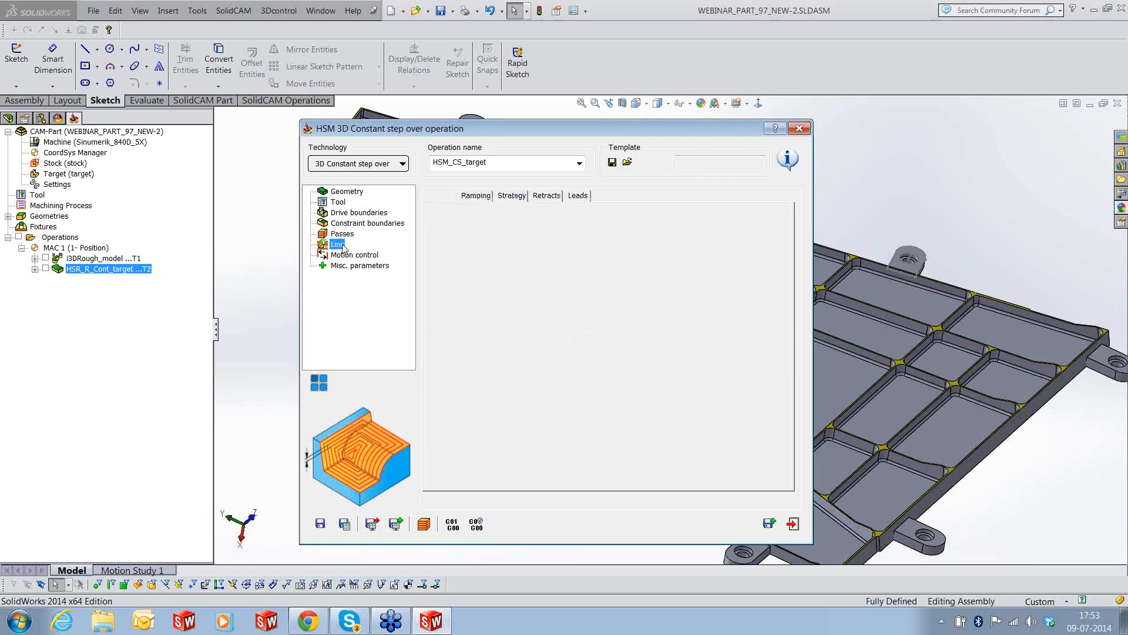
left_click(476, 195)
left_click(512, 196)
left_click(546, 196)
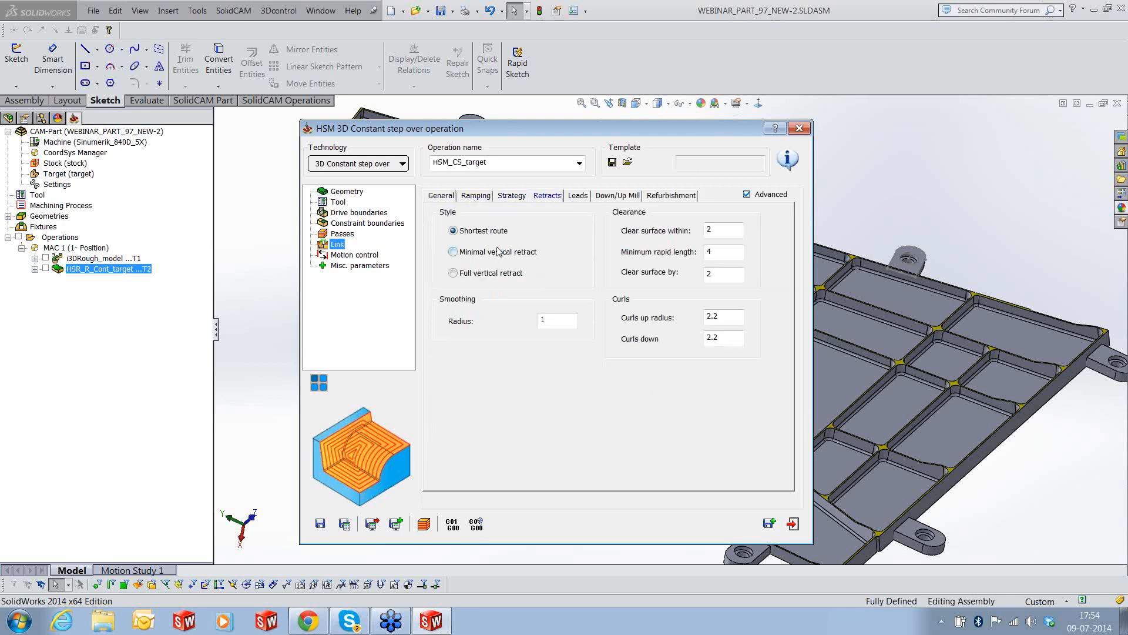
left_click(453, 252)
double_click(723, 273)
type("10")
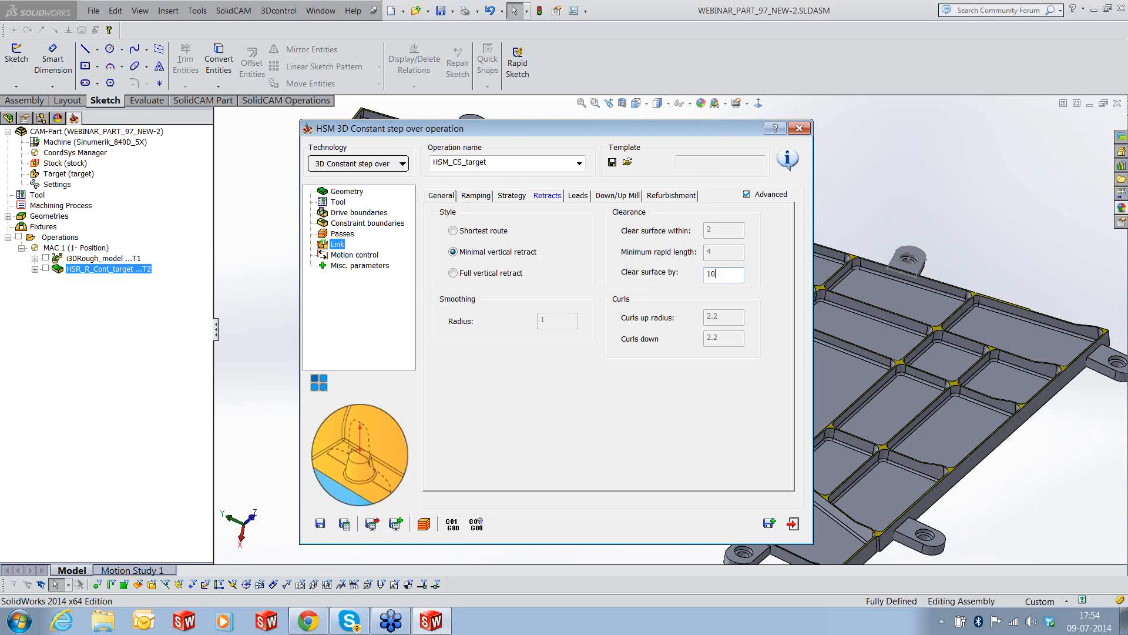
Save the 3D Constant step over operation, close its dialog and calculate its toolpath
left_click(577, 195)
left_click(671, 195)
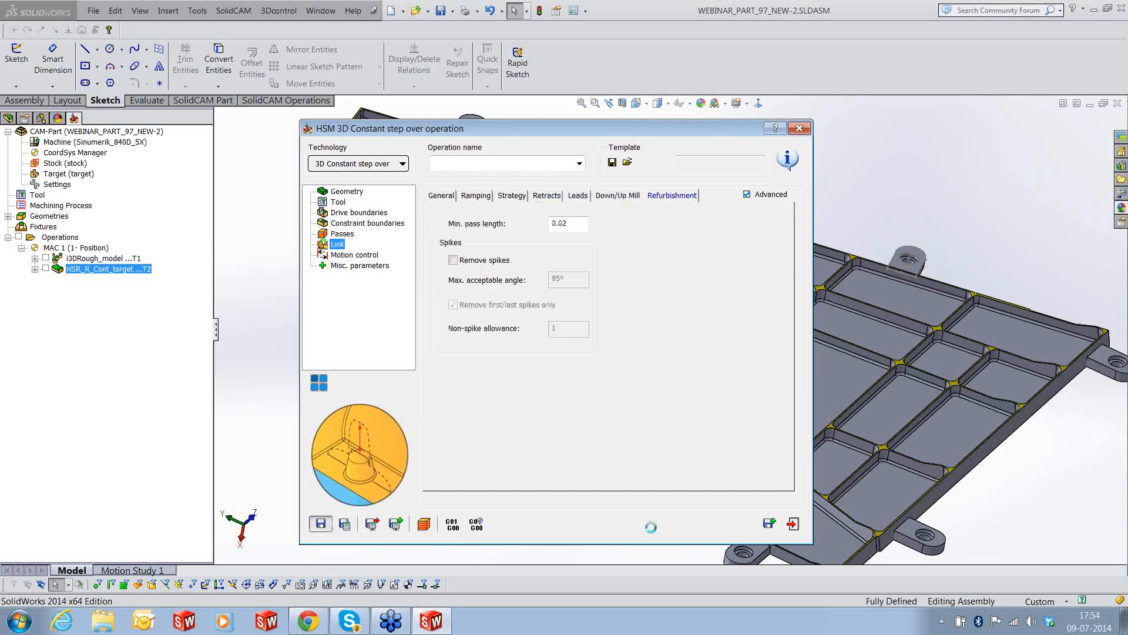
left_click(792, 524)
right_click(118, 280)
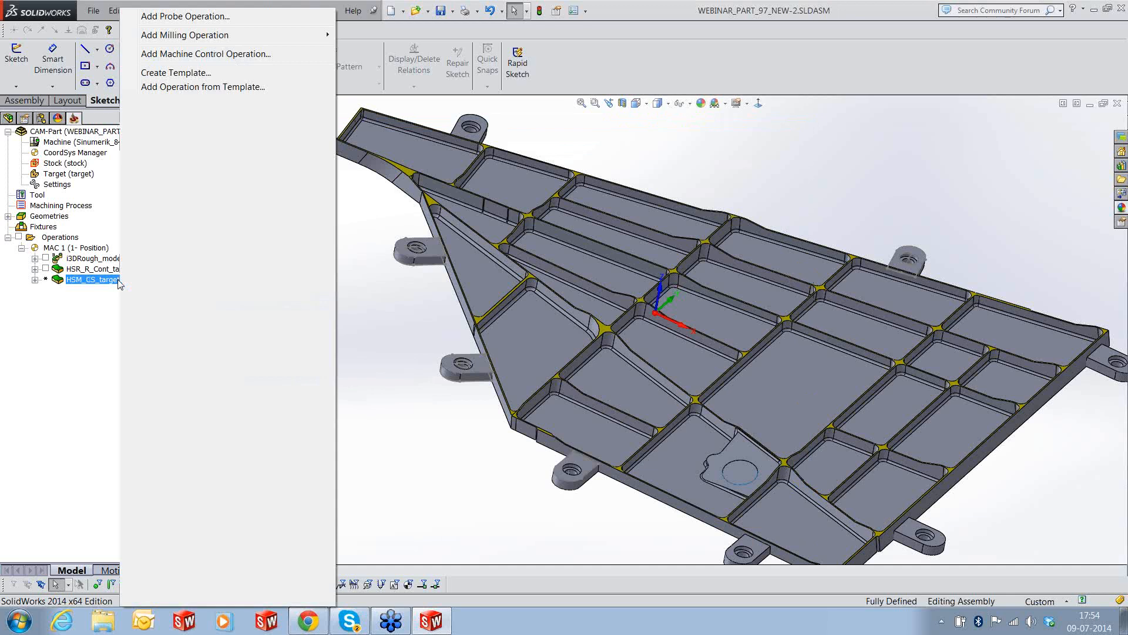
left_click(146, 162)
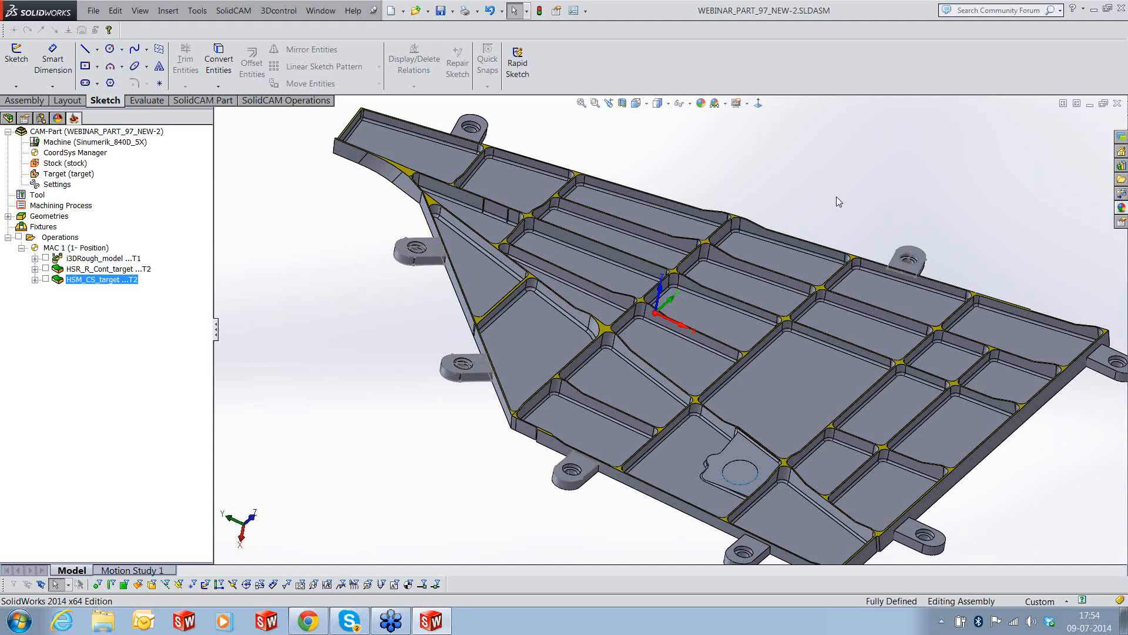
scroll(837, 202, "up", 2)
scroll(837, 201, "down", 1)
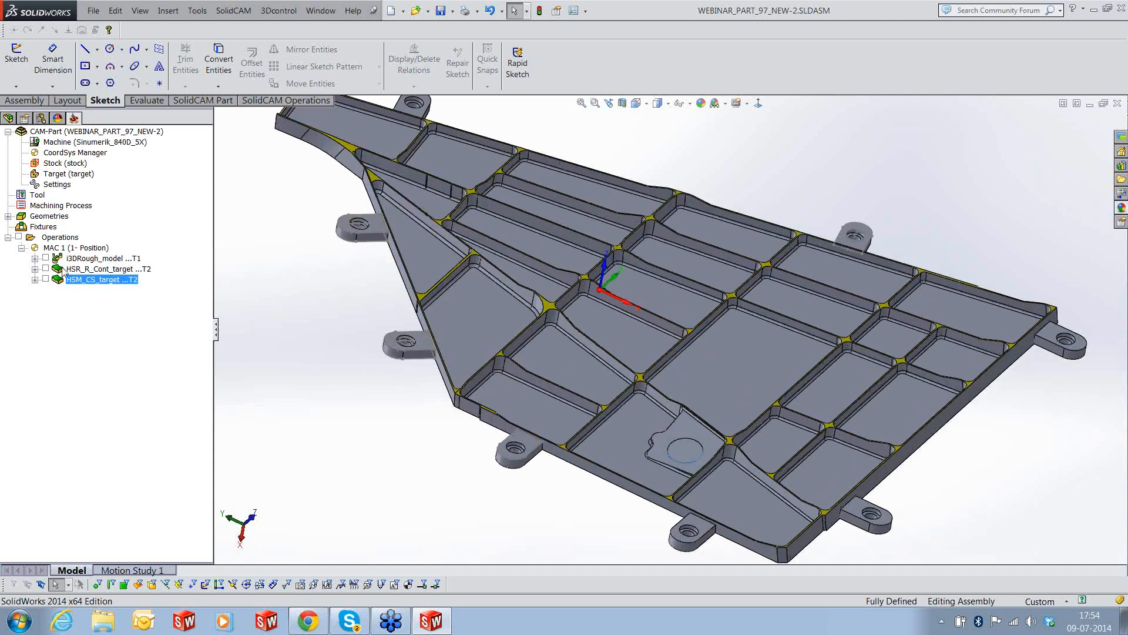
Inspect the HSM_CS_target toolpath at the rib junctions and along the rib tops, and hide it again
left_click(45, 279)
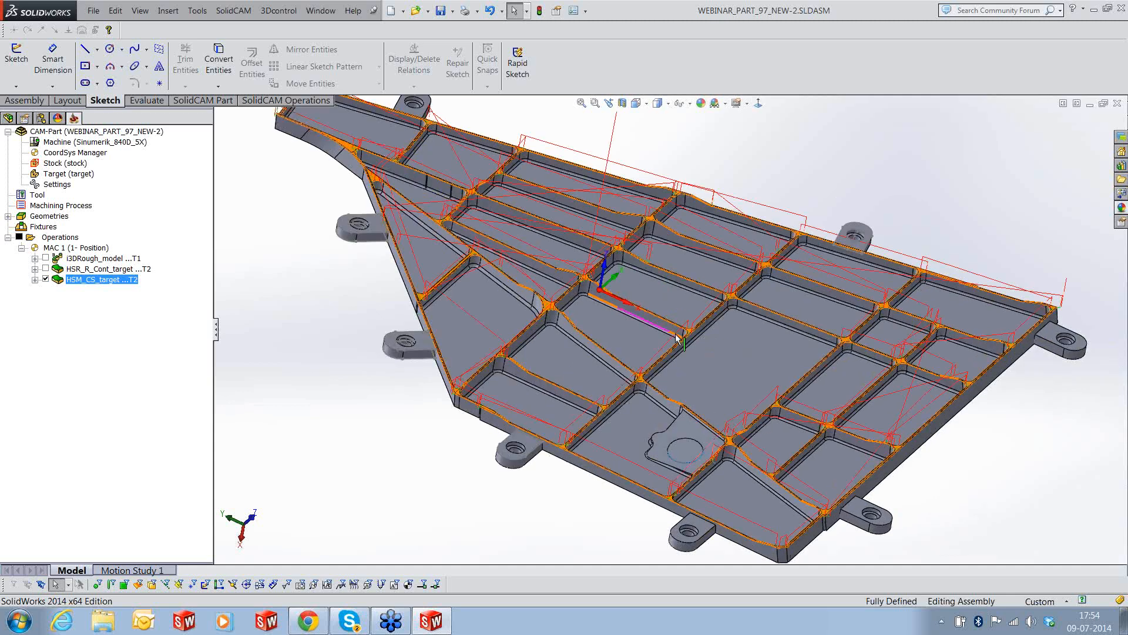
scroll(677, 338, "down", 6)
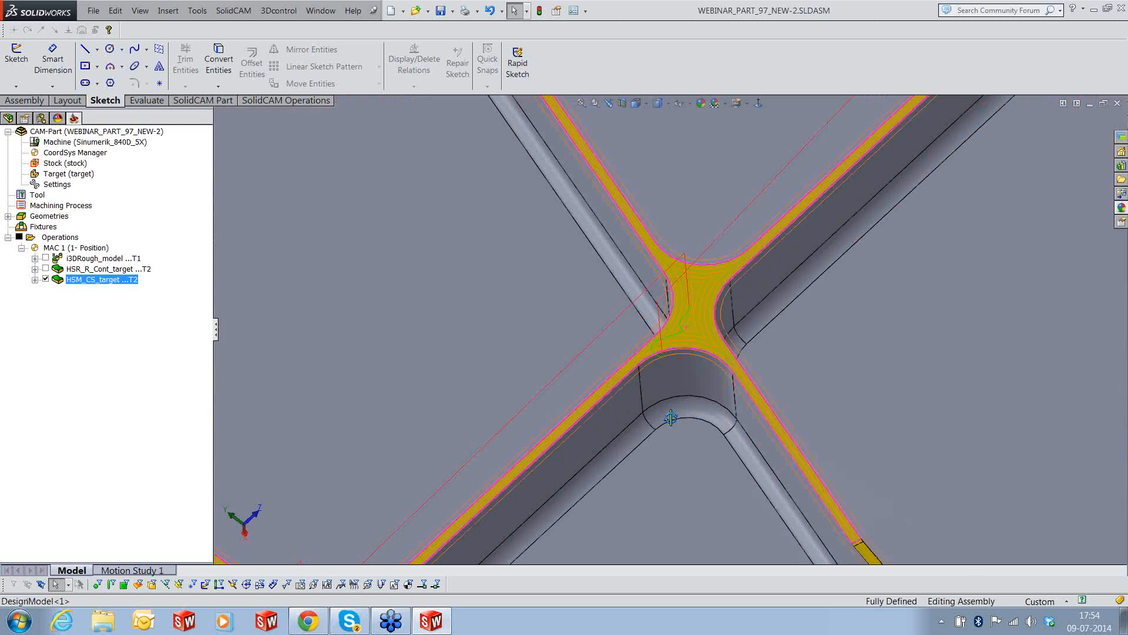
middle_click_drag(671, 418, 696, 340)
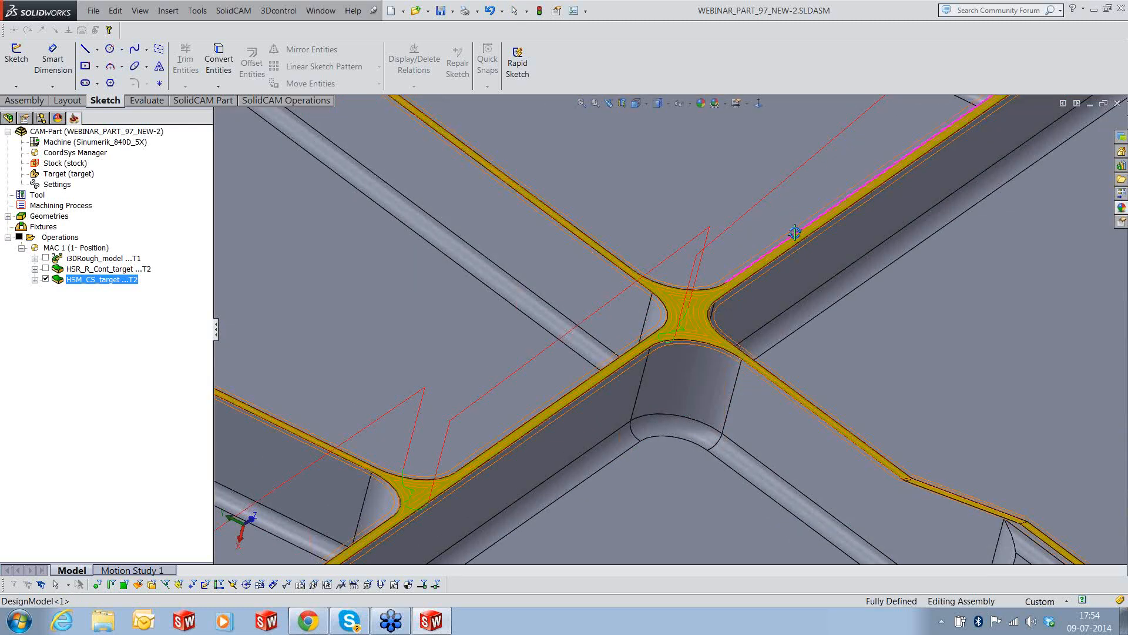
middle_click_drag(794, 233, 742, 286)
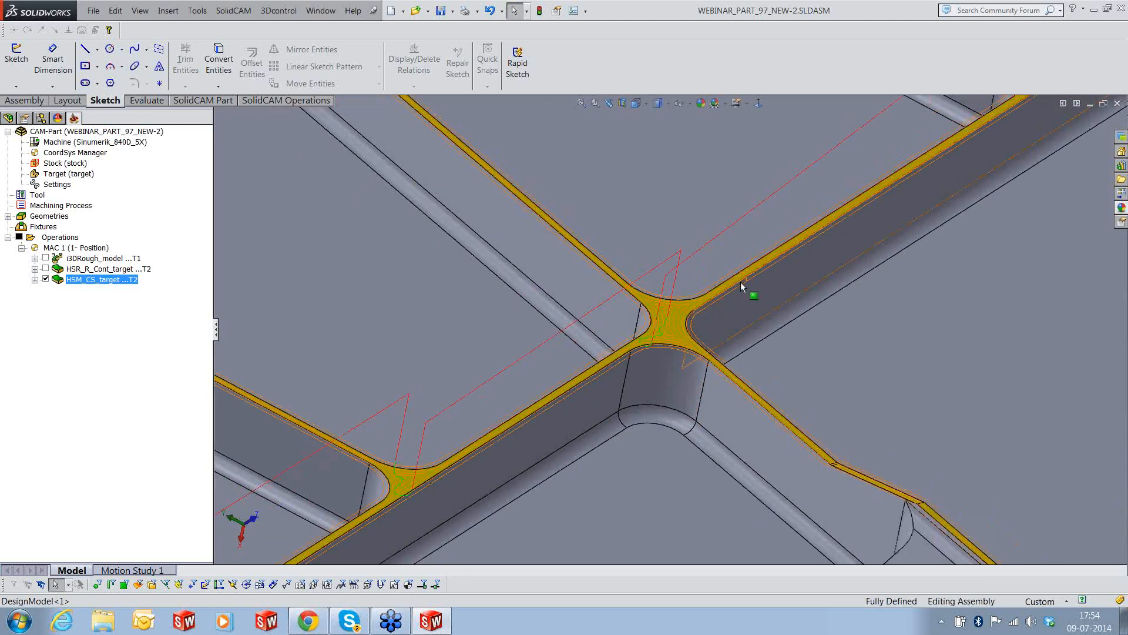
scroll(741, 281, "up", 5)
scroll(732, 285, "up", 2)
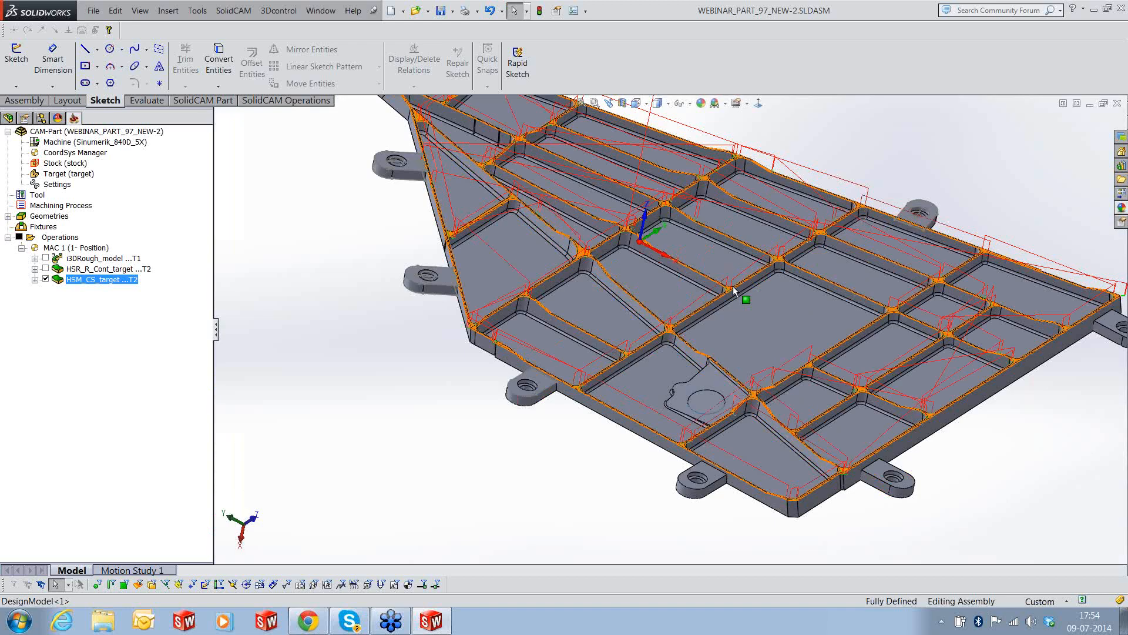
left_click(45, 279)
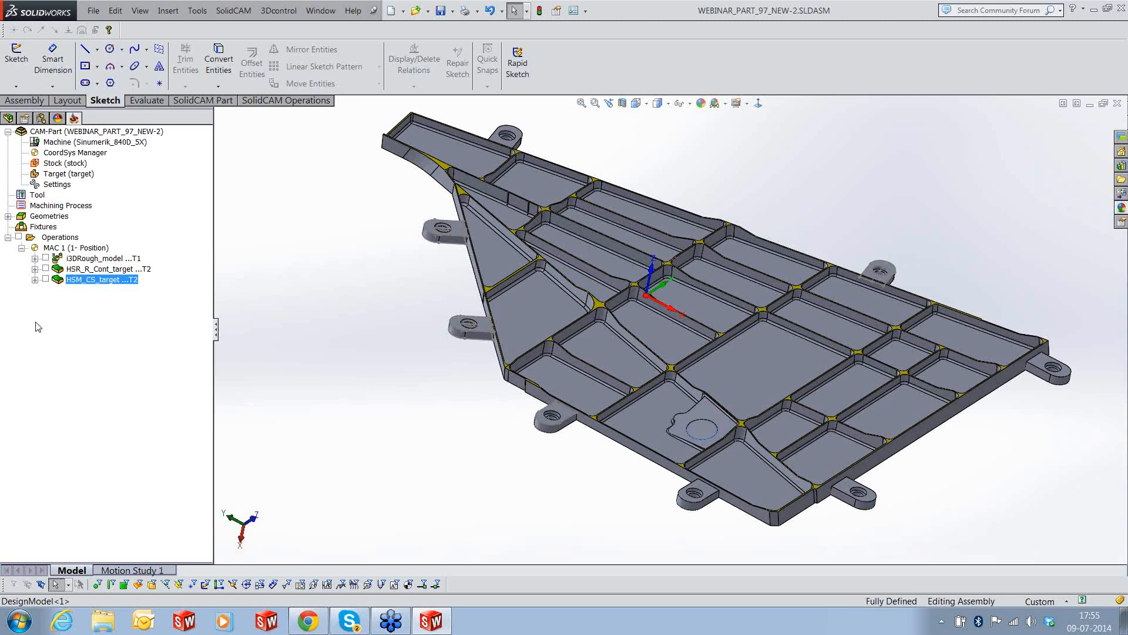
Add an iMachining 3D milling operation after HSM_CS_target and open its tool table for choosing a tool
right_click(79, 285)
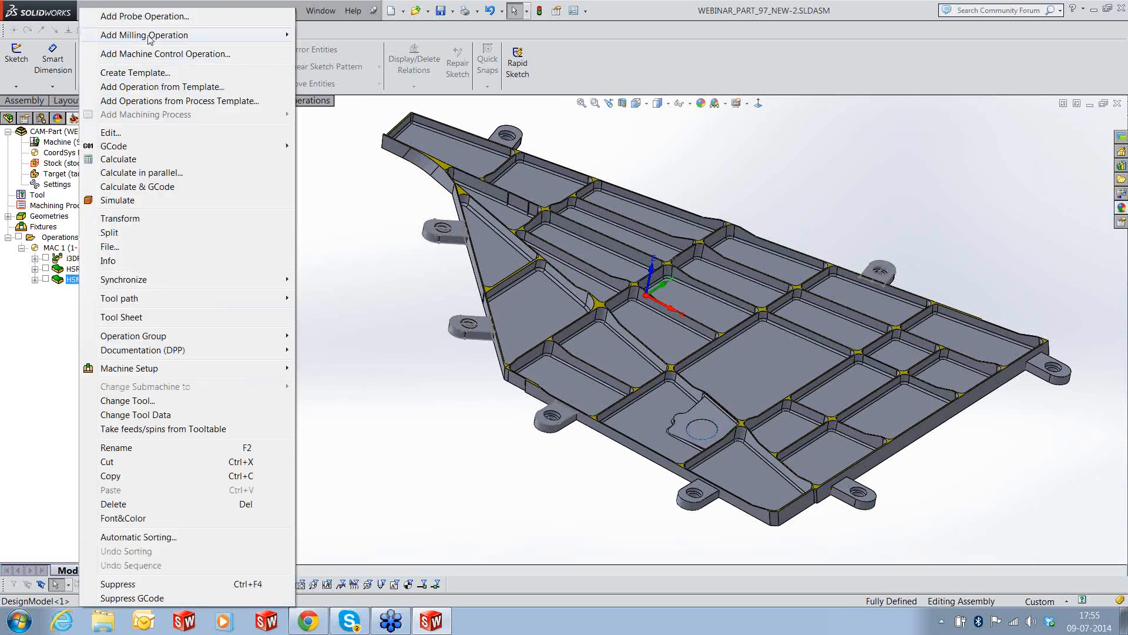
mouse_move(150, 35)
left_click(332, 52)
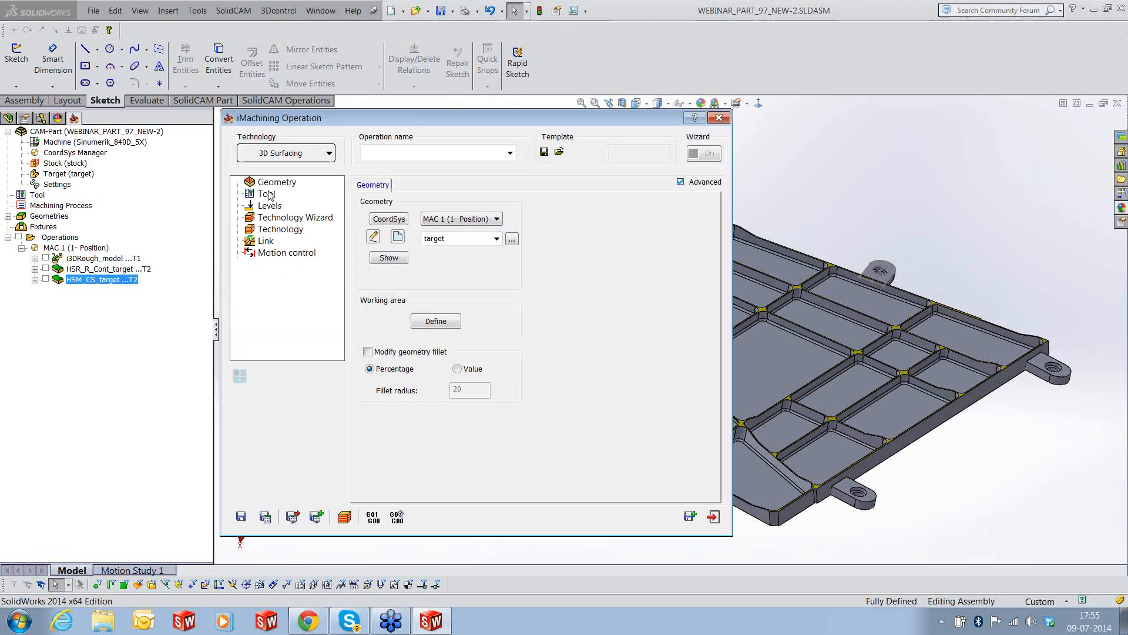
left_click(444, 381)
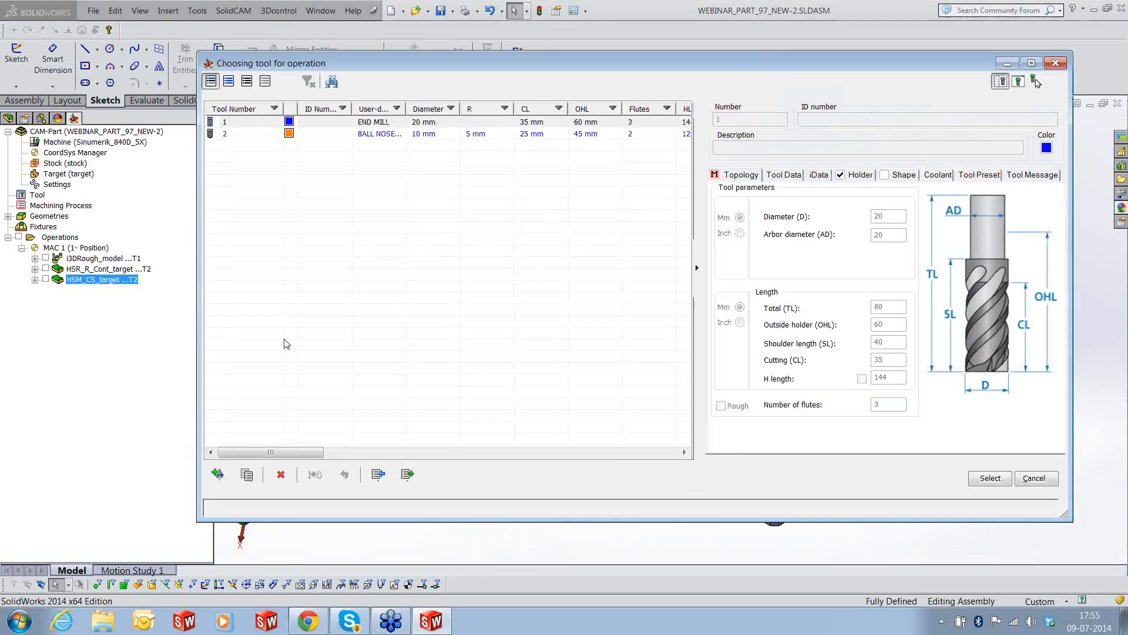
Add a bull nose mill as tool 3 with a diameter of 20 mm and a corner radius of 1.5 mm
left_click(218, 475)
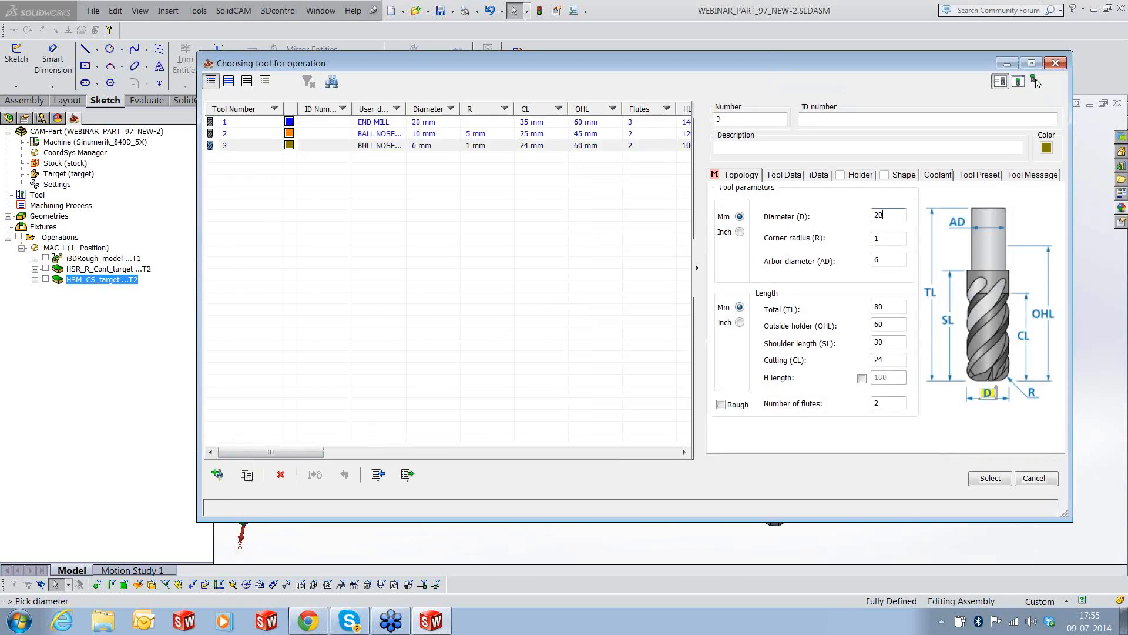
key("Tab")
type("1.")
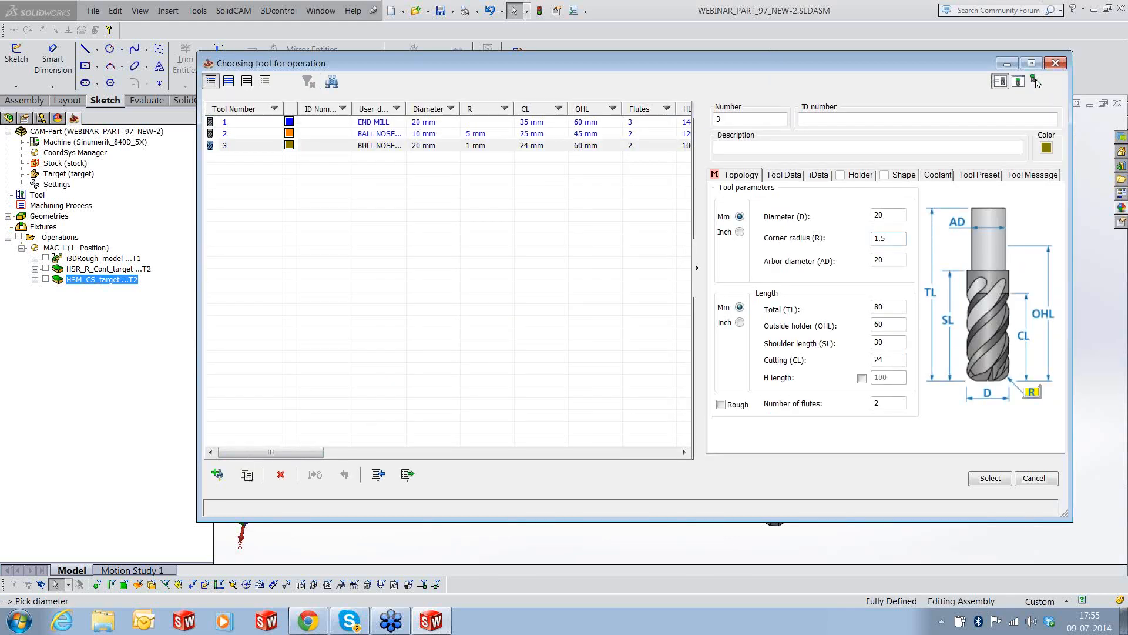
Set the bull nose mill's shoulder length to 50 mm, cutting length to 35 mm and number of flutes to 3
key("Tab")
key("Tab")
key("Tab")
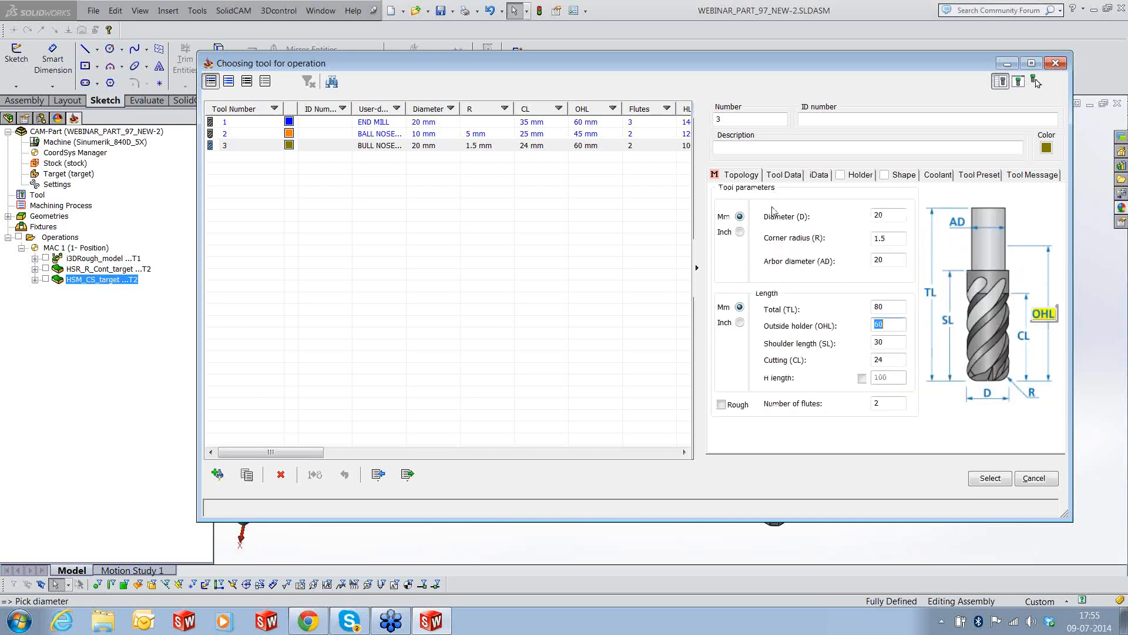
key("Tab")
type("50")
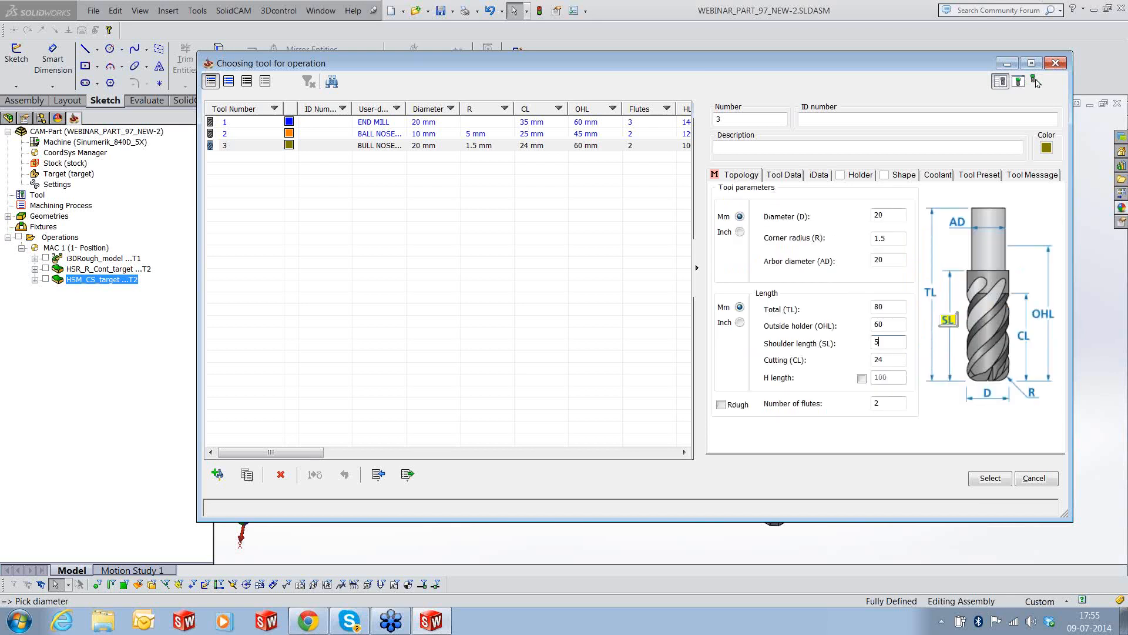
key("Tab")
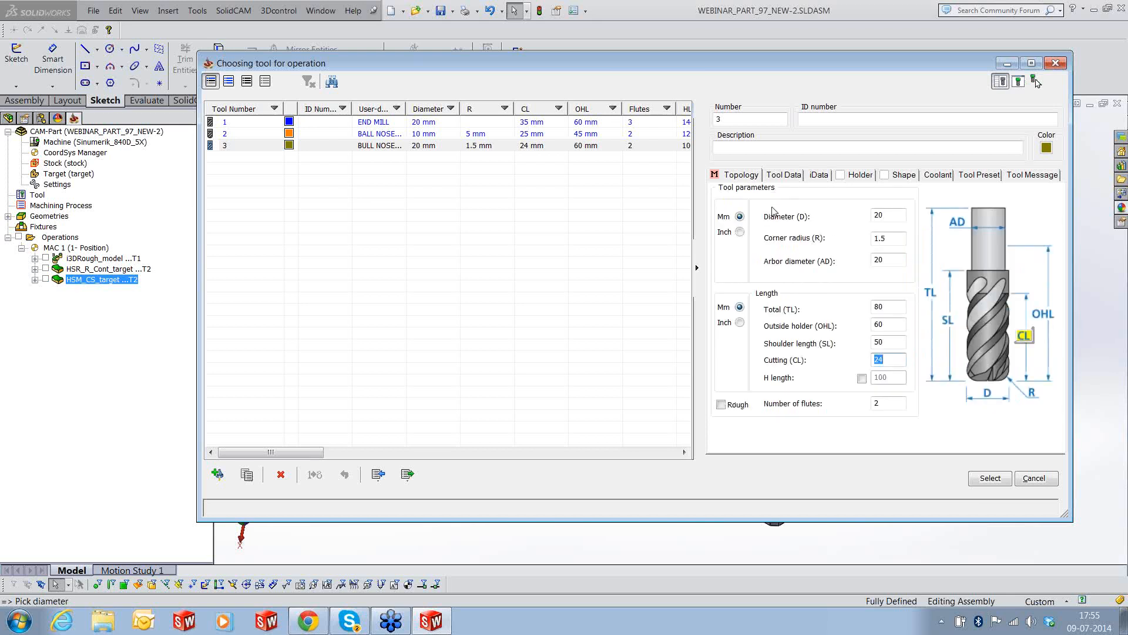
type("35")
key("Tab")
type("3")
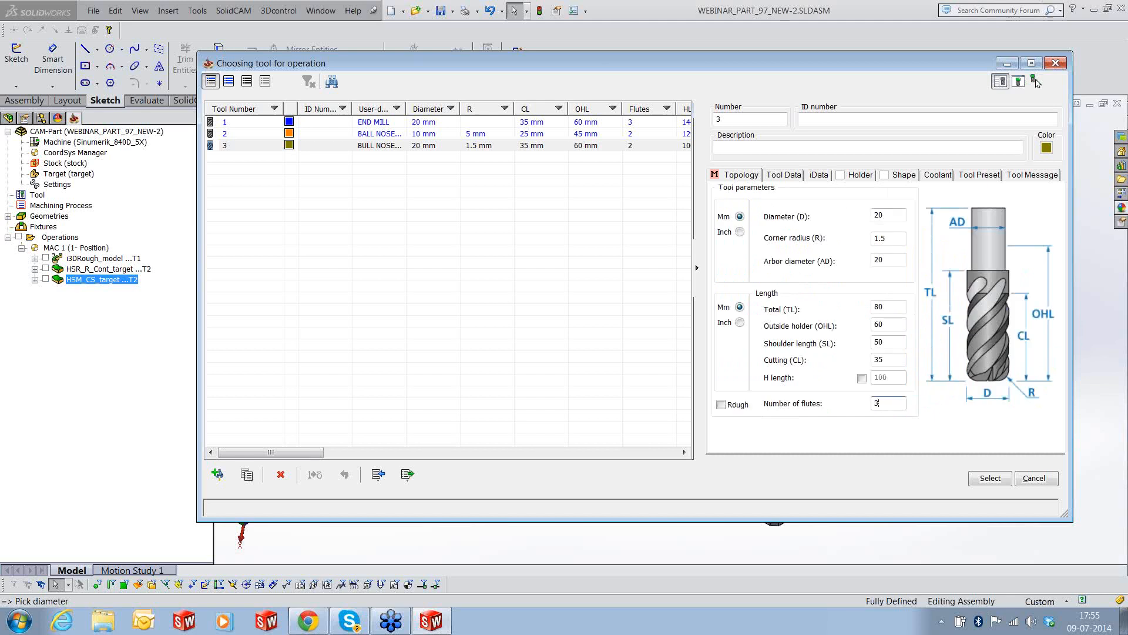
Assign the local HSK A 63 ER 32x80 holder to the bull nose mill and use this tool for the operation
left_click(855, 175)
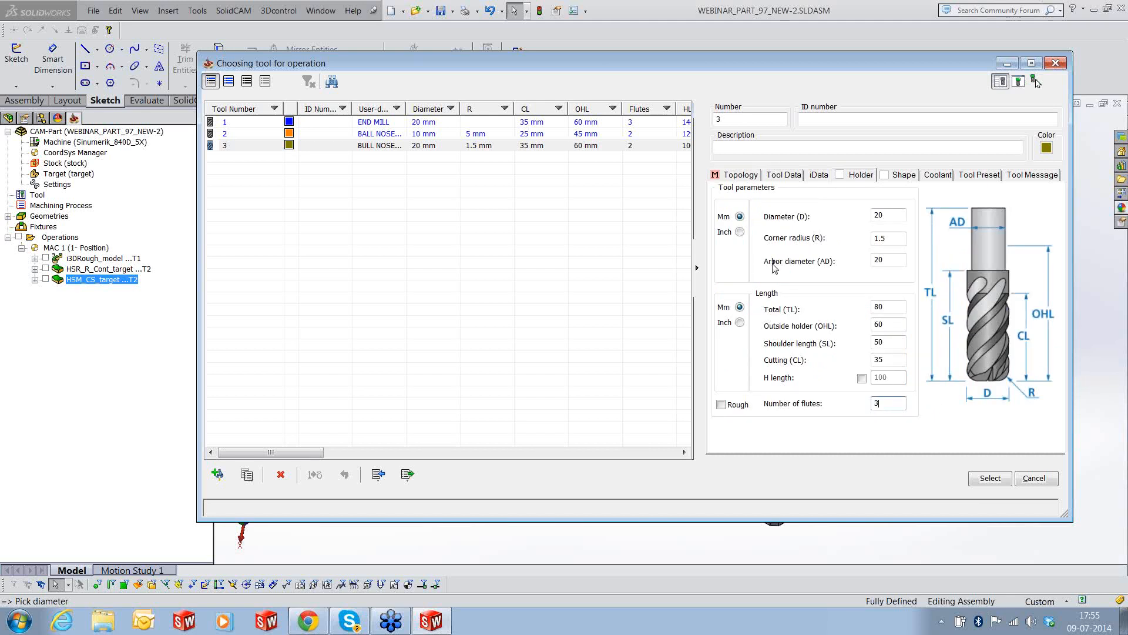
left_click(752, 238)
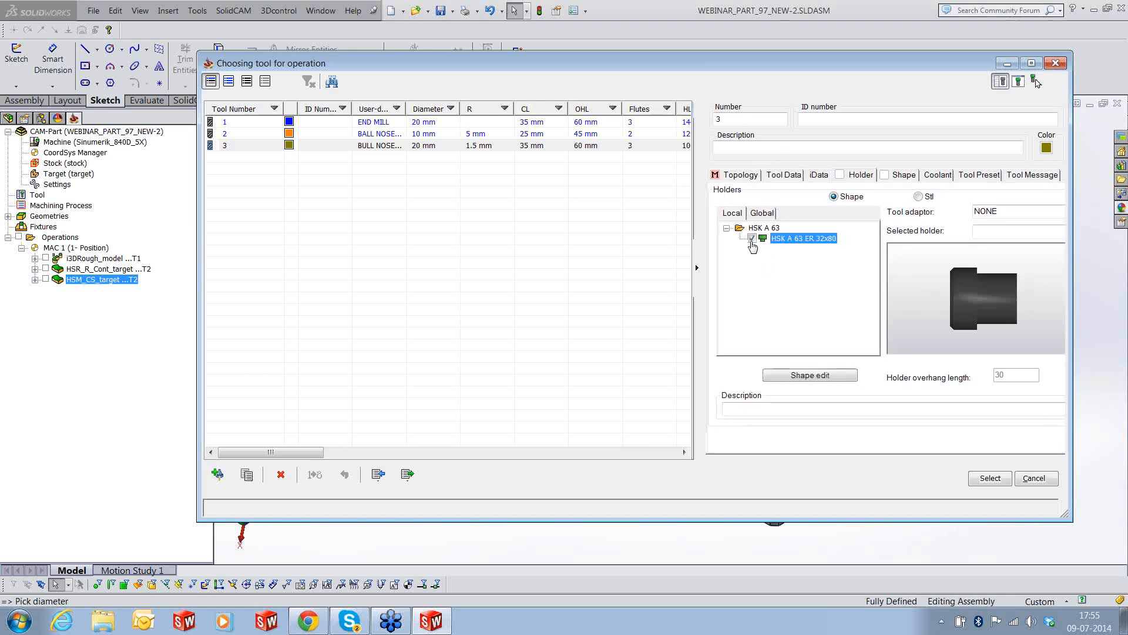
left_click(973, 479)
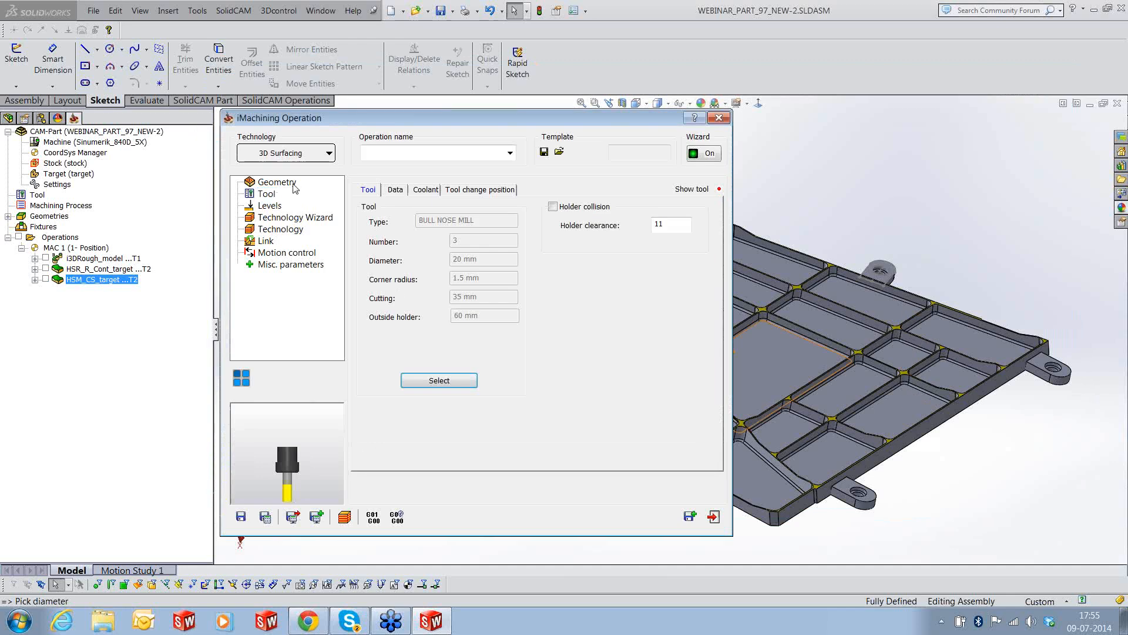
Use the model geometry for the iMachining operation and set both the wall offset and the floor offset to 1
left_click(496, 238)
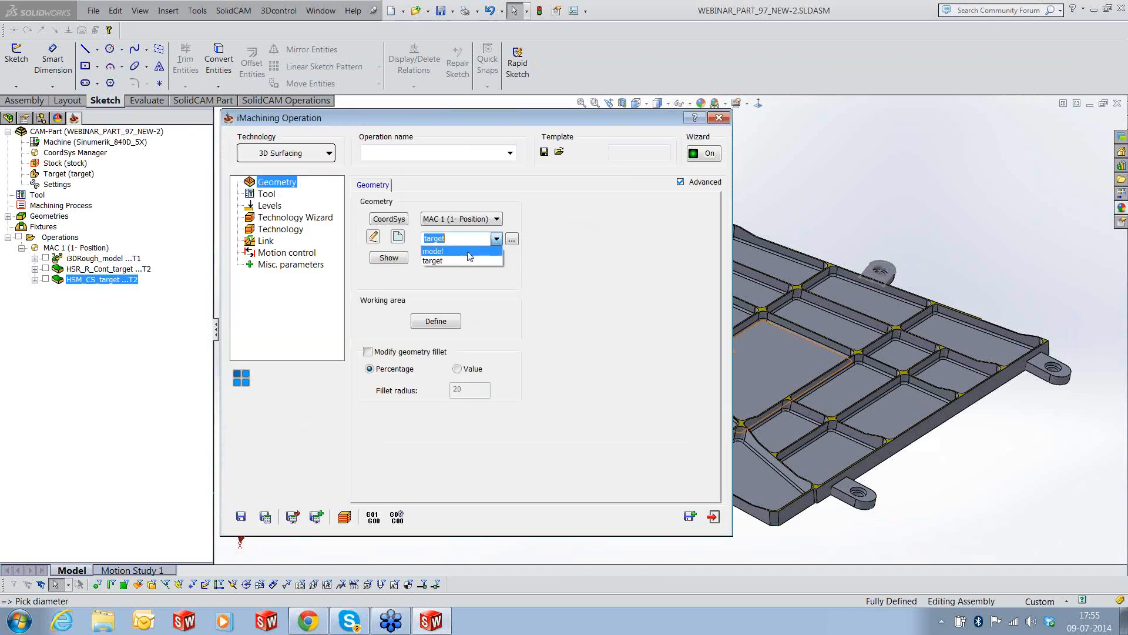
left_click(468, 256)
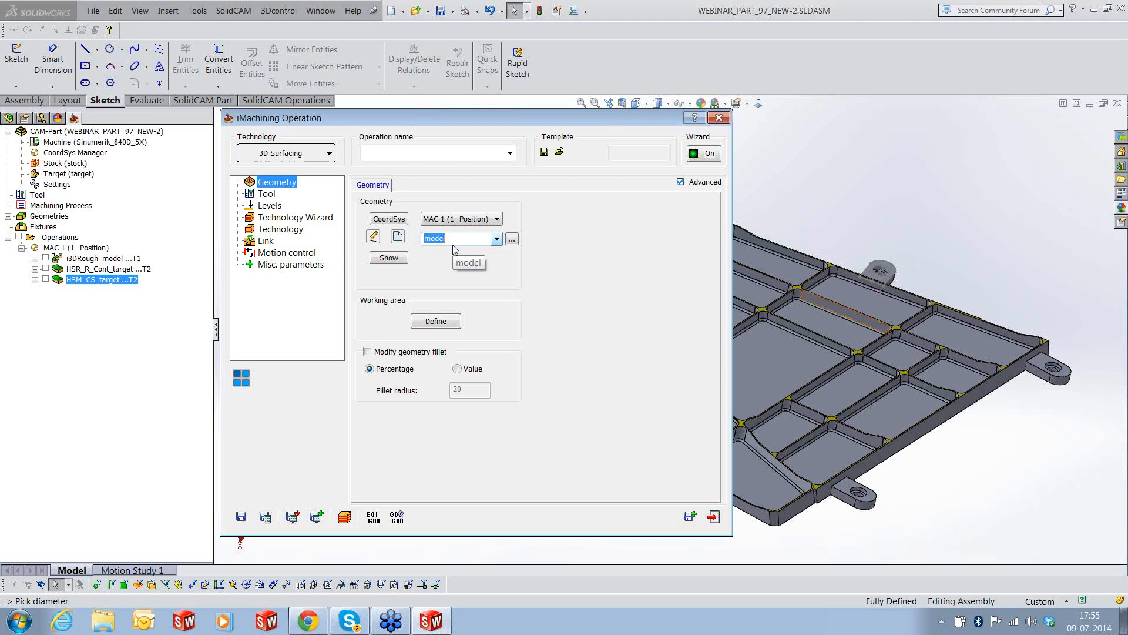
left_click(295, 217)
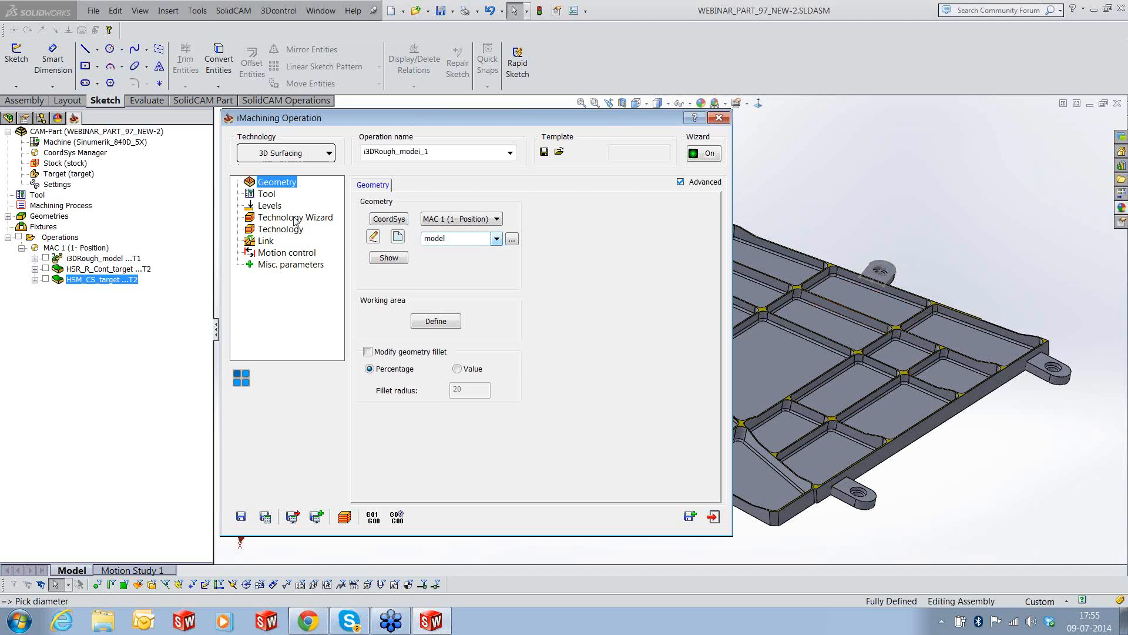
left_click(280, 228)
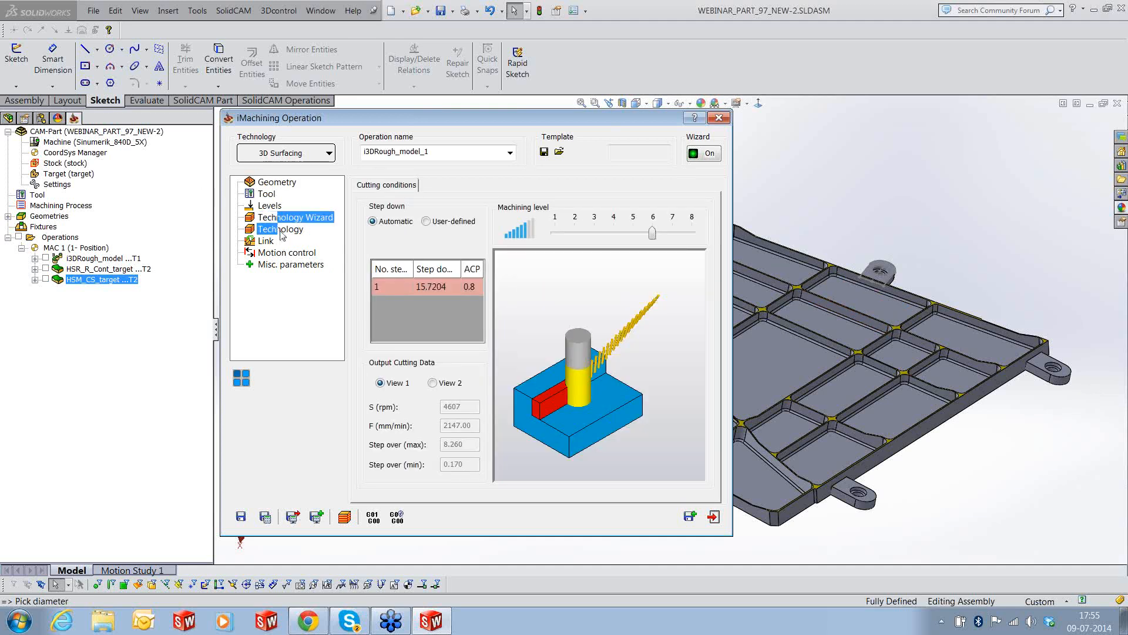
double_click(669, 219)
type("1")
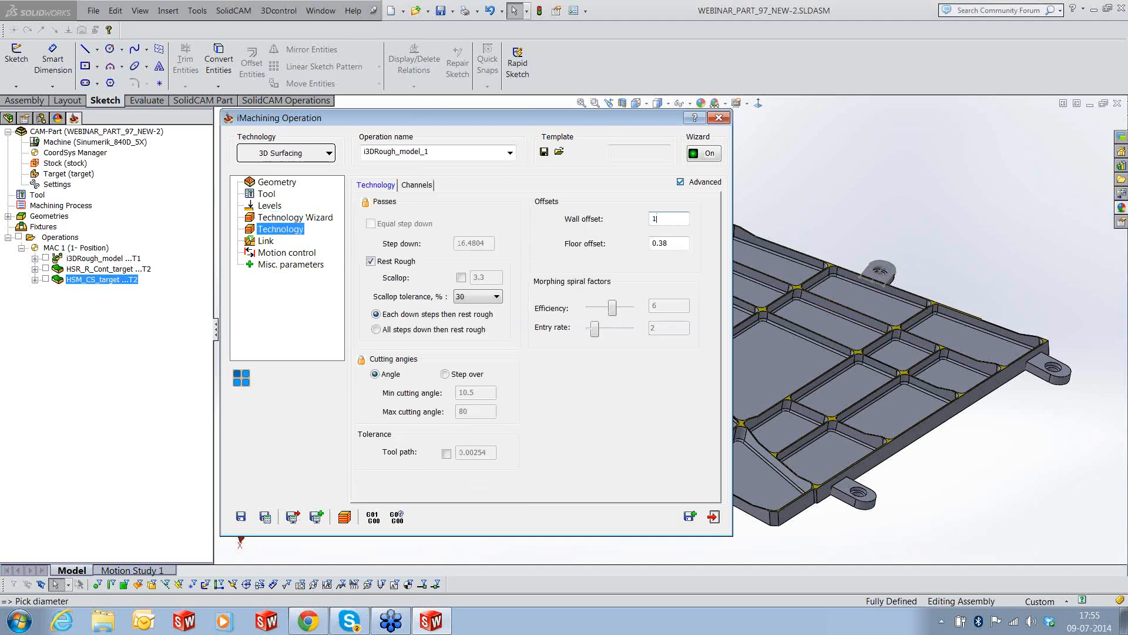
double_click(669, 243)
type("1")
left_click_drag(675, 240, 596, 250)
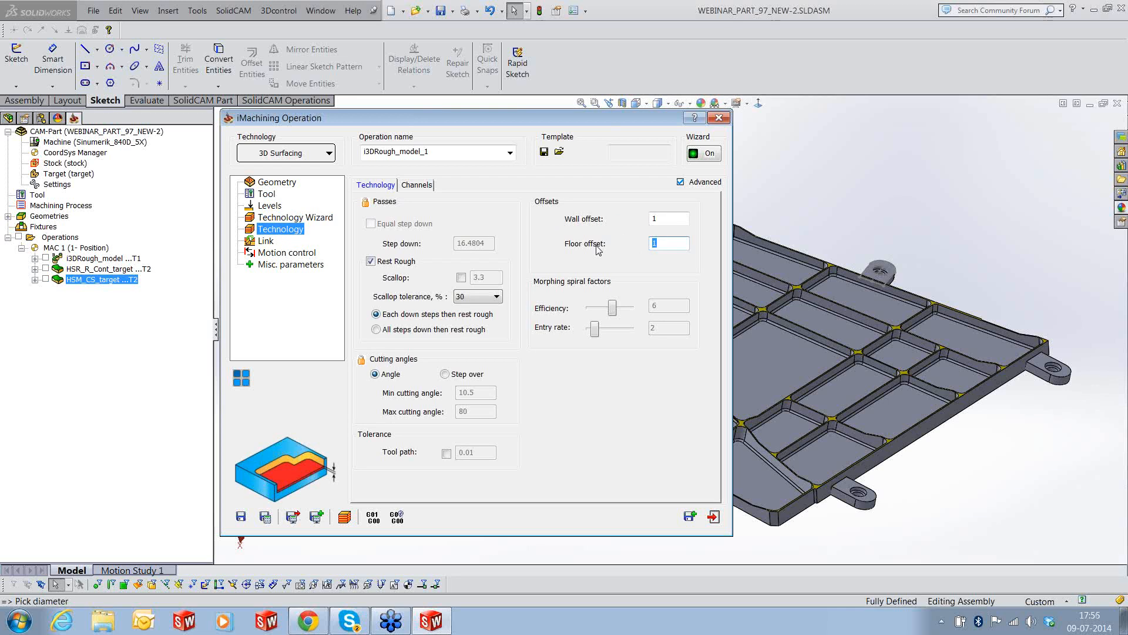
Check the remaining settings of the new iMachining operation, save it and calculate its toolpath
left_click(268, 242)
left_click(270, 264)
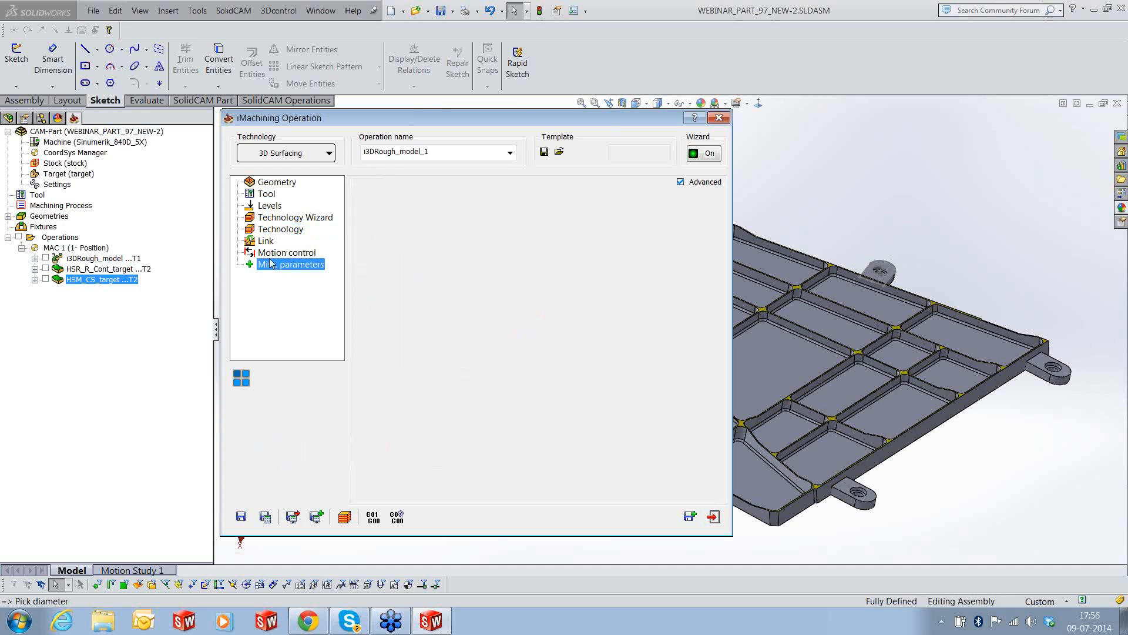
left_click(276, 253)
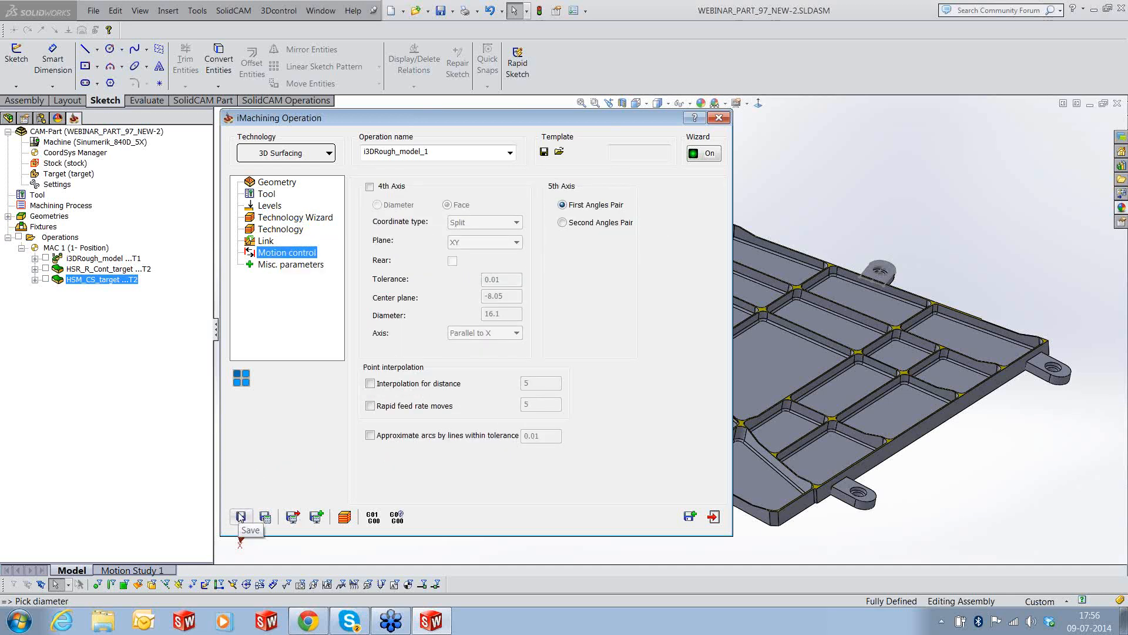
left_click(283, 182)
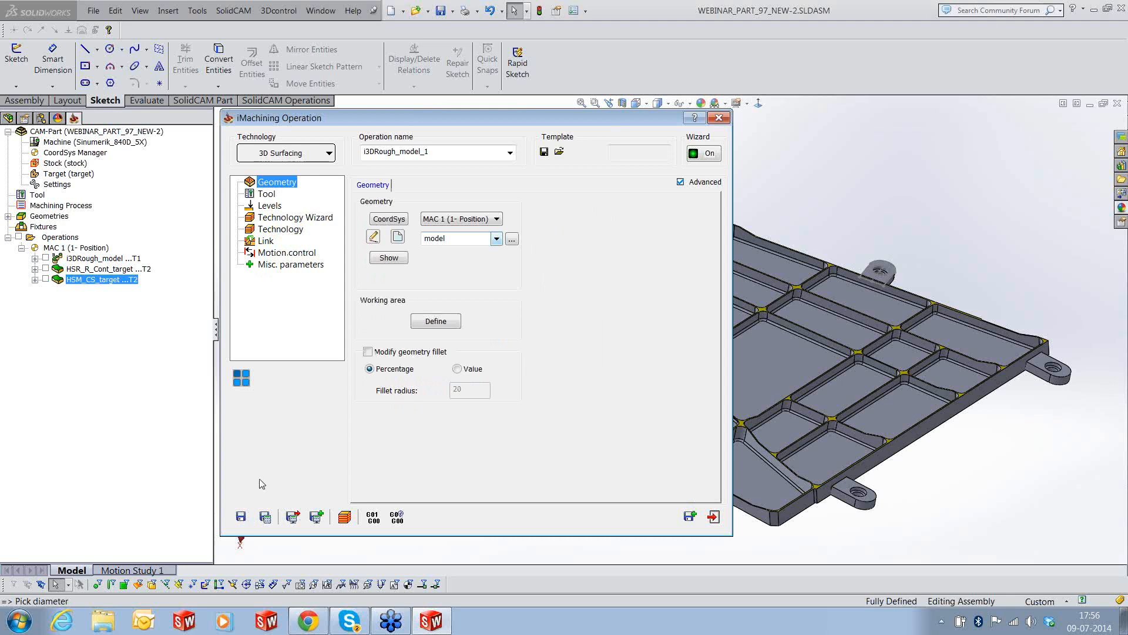
left_click(241, 516)
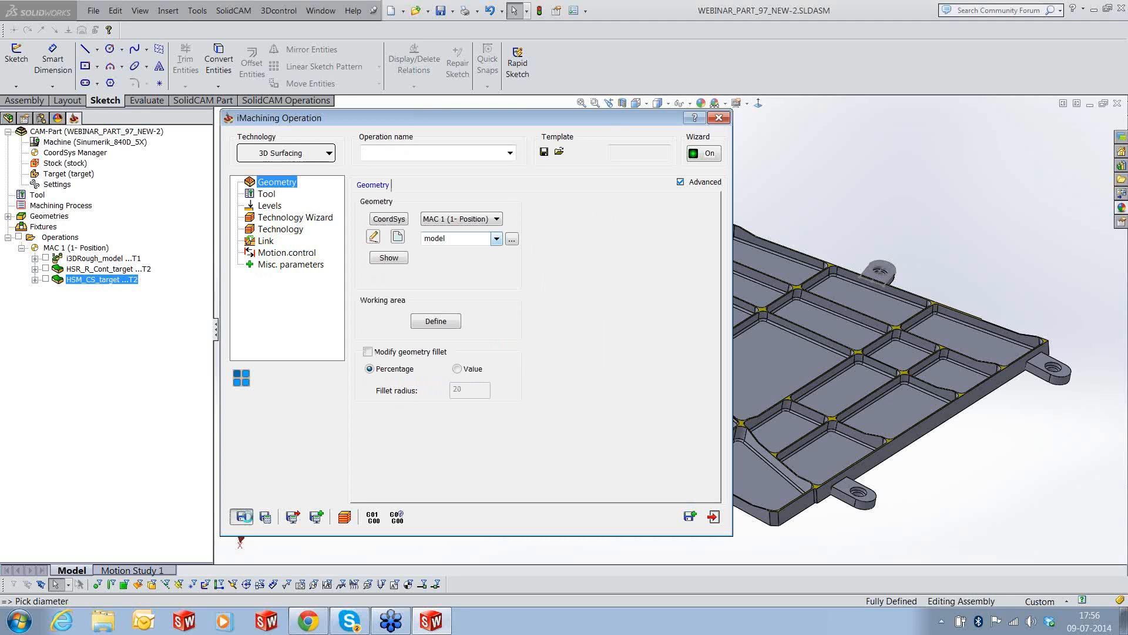
left_click(714, 517)
right_click(101, 295)
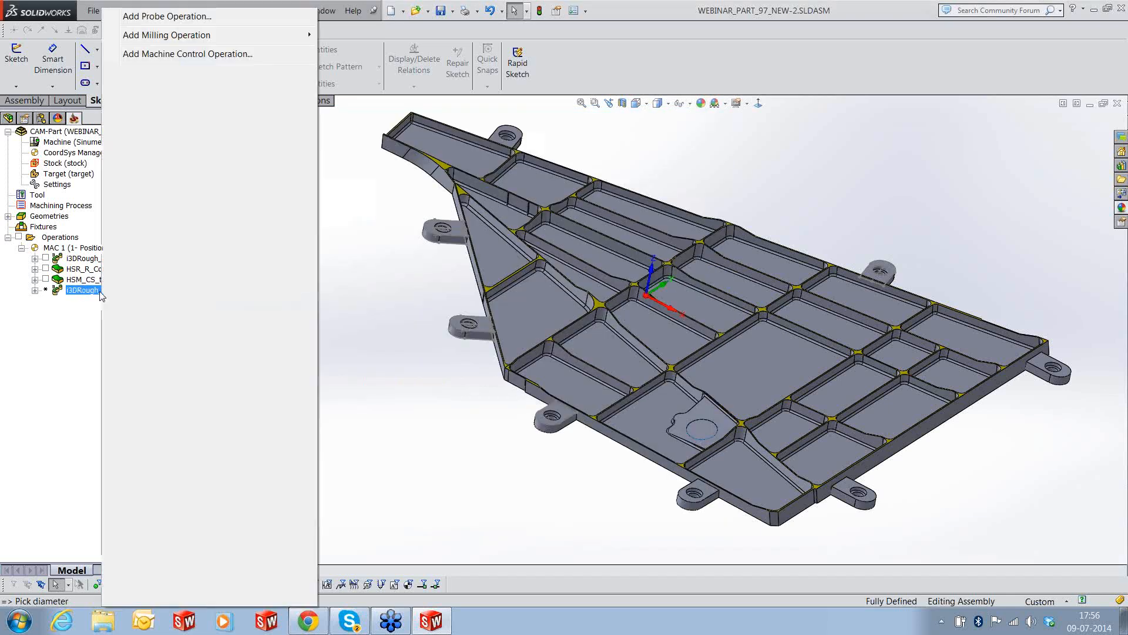
left_click(135, 158)
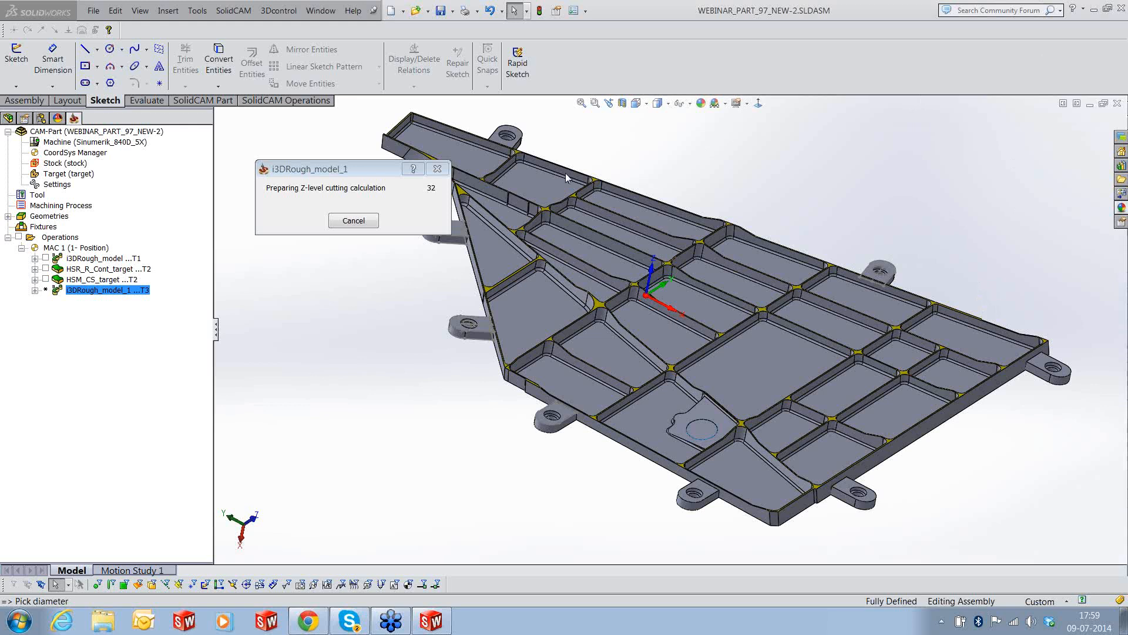
Switch to Windows Task Manager, end the SLDWORKS.exe process and restart SolidWorks with Task Manager minimized
right_click(472, 632)
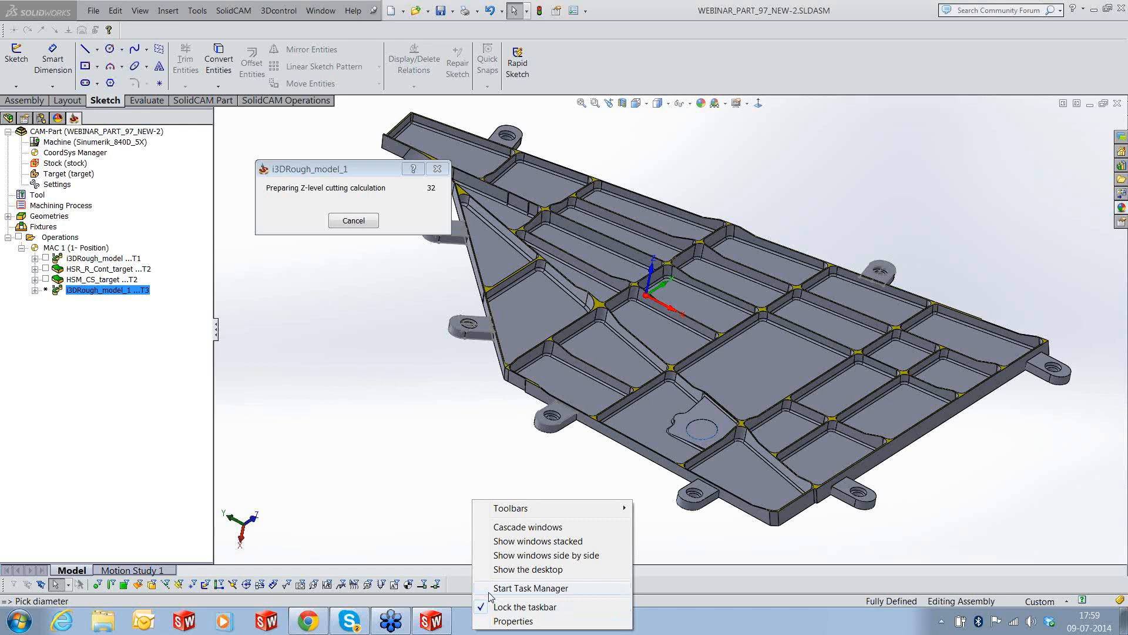
left_click(517, 588)
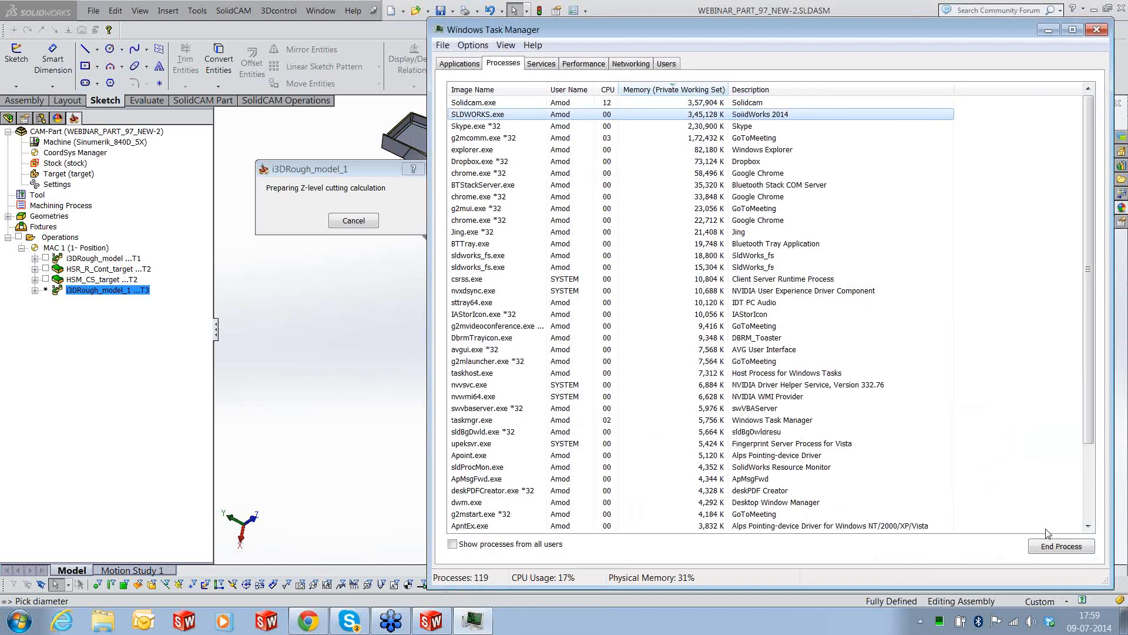
left_click(1058, 546)
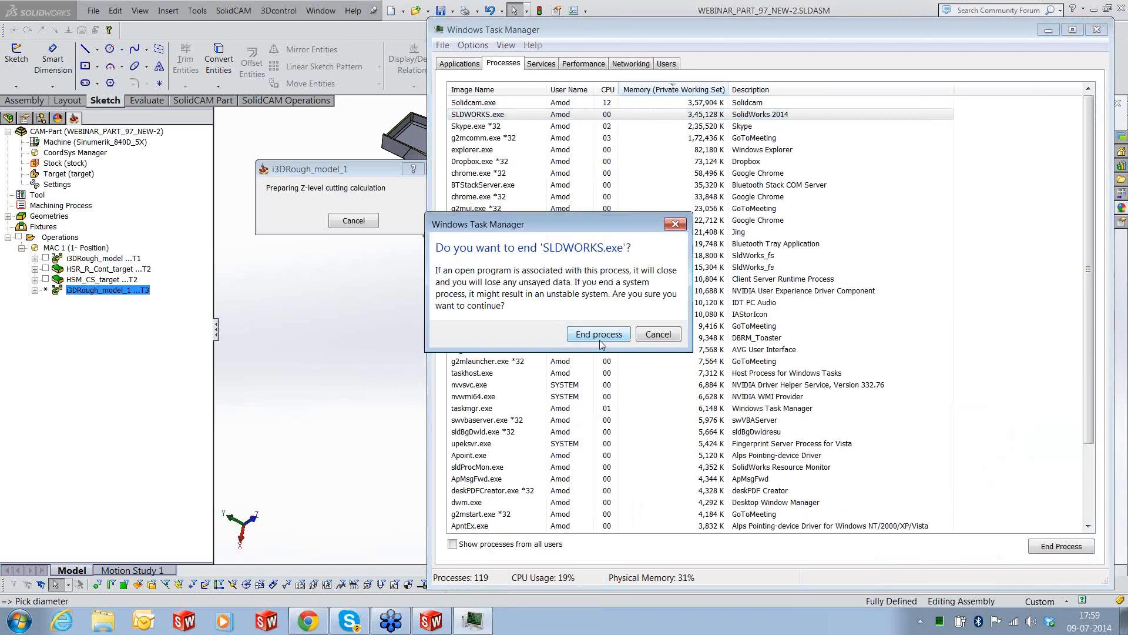
left_click(599, 340)
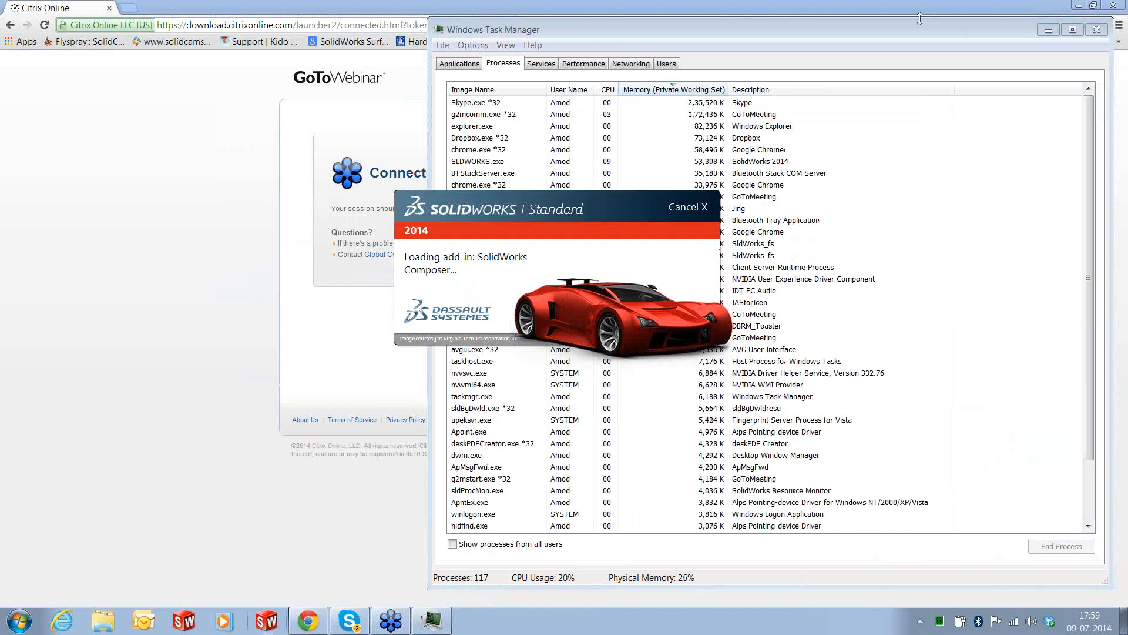
left_click(1047, 31)
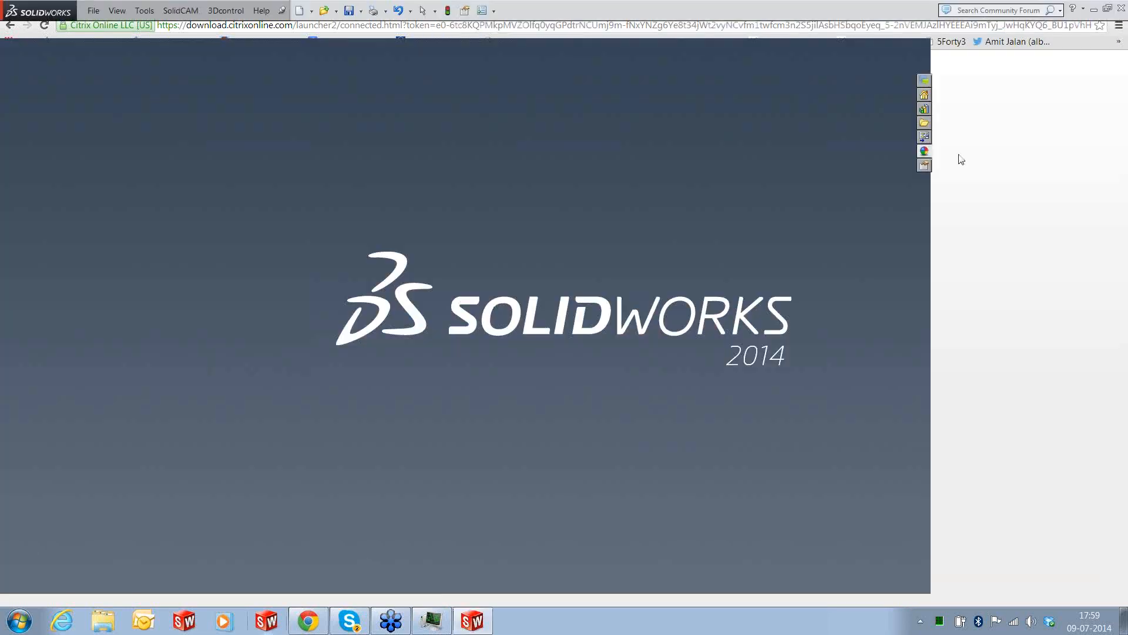
Open the recent CAM-Part WEBINAR_PART_97_NEW-2 in SolidCAM
left_click(180, 10)
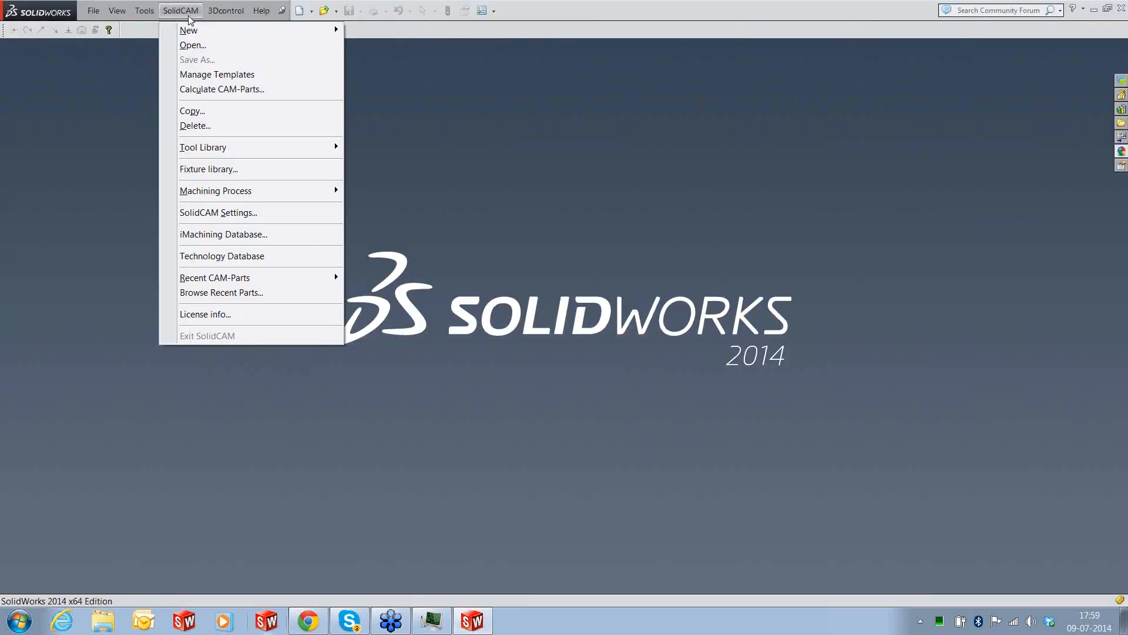
mouse_move(228, 279)
left_click(436, 278)
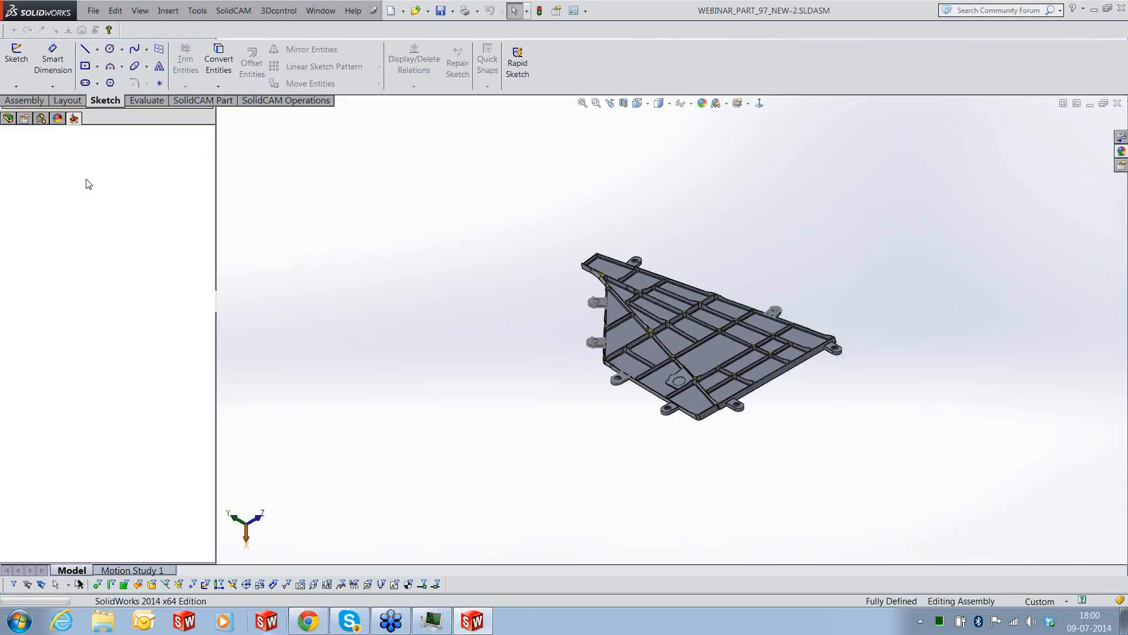
Edit the i3DRough_model_1 operation and enable a custom tool path tolerance of 0.2
double_click(115, 292)
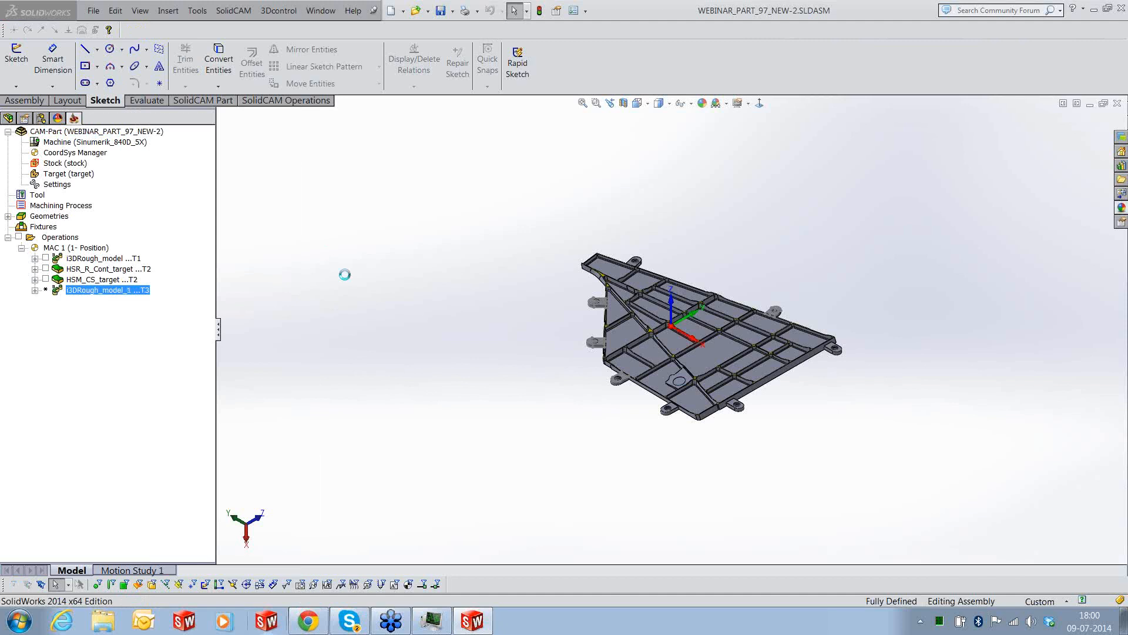
left_click(292, 228)
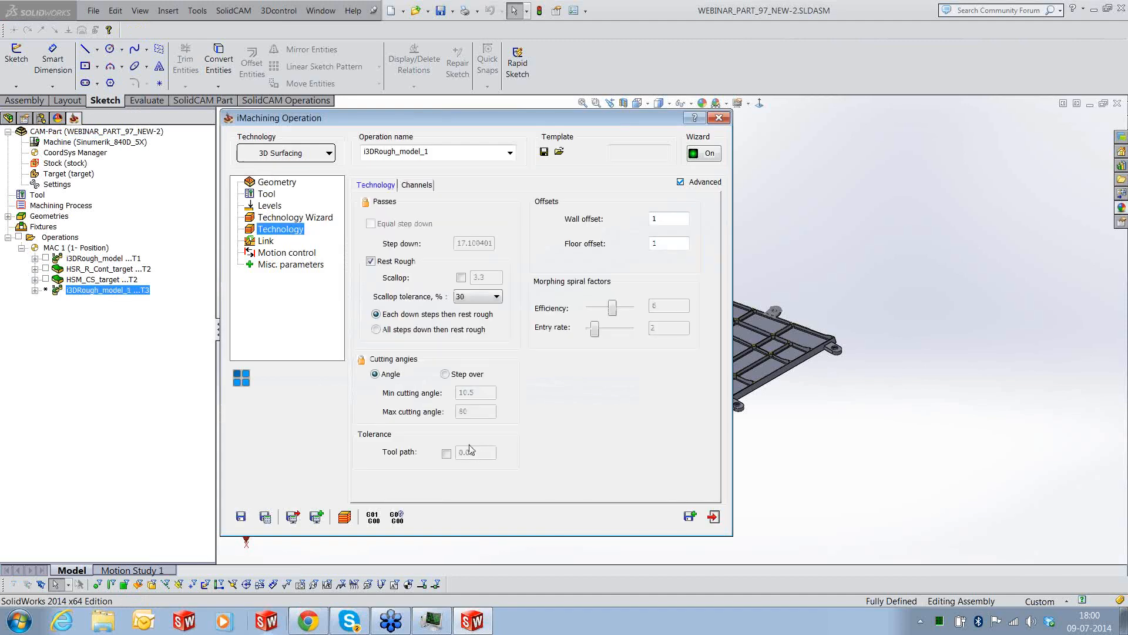
left_click(446, 453)
left_click_drag(465, 452, 488, 451)
type("2")
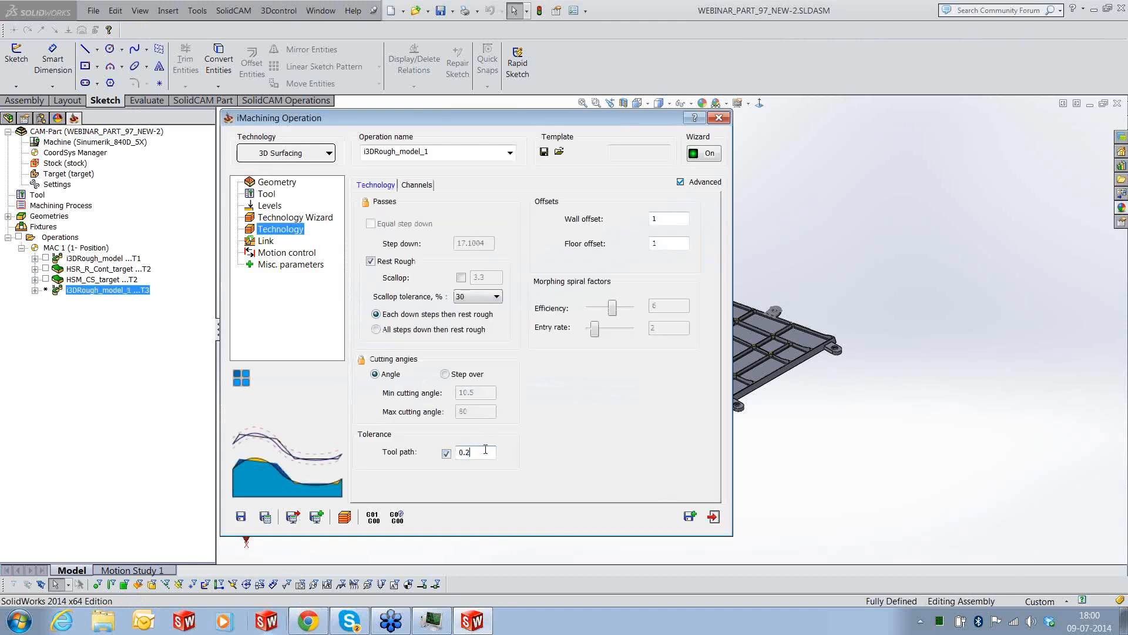
Save and close the i3DRough_model_1 operation and calculate its toolpath
left_click(241, 518)
left_click(714, 517)
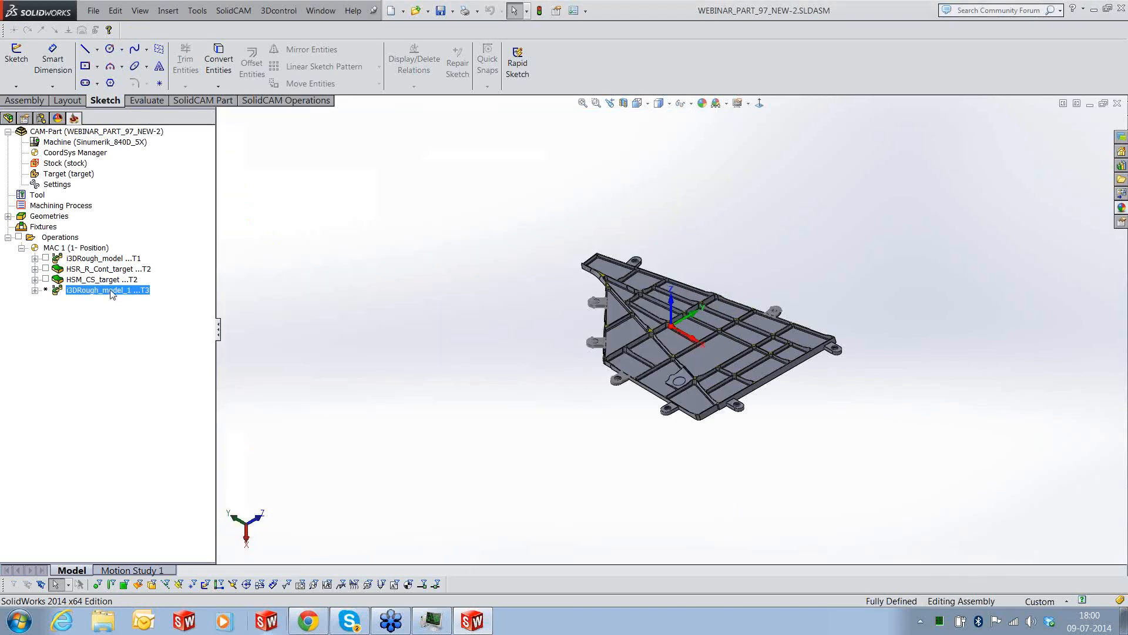
right_click(112, 294)
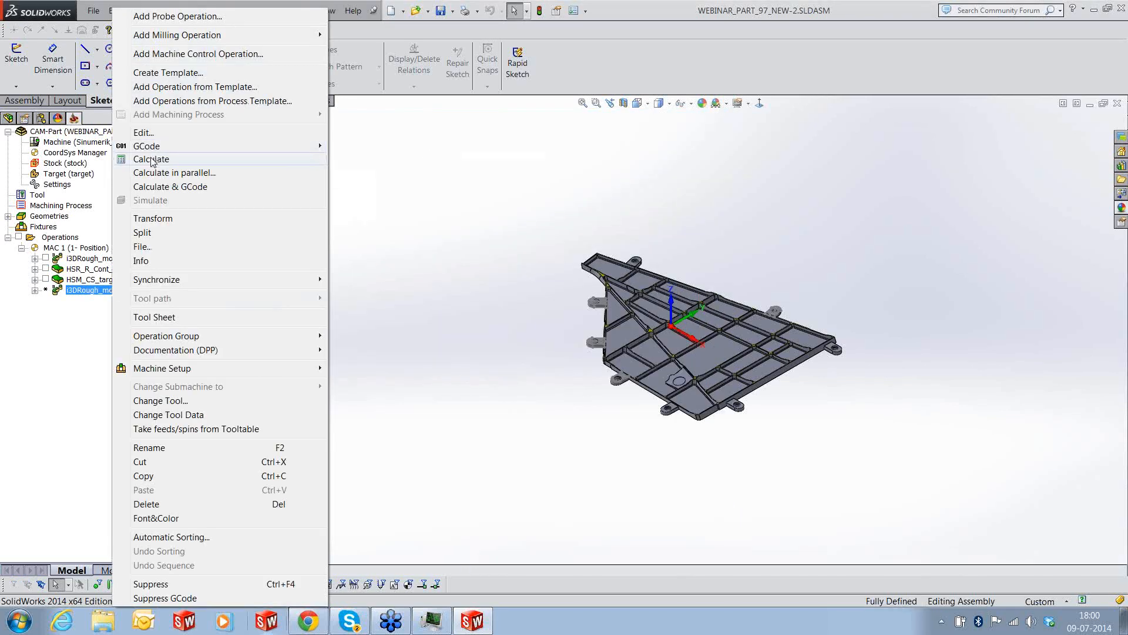
left_click(294, 159)
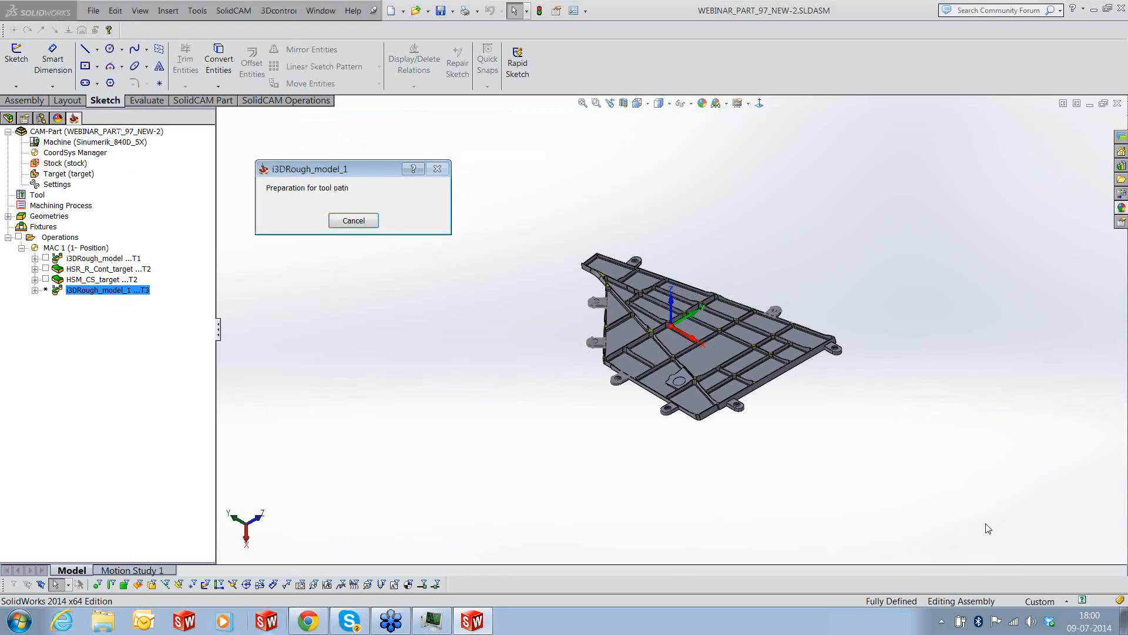
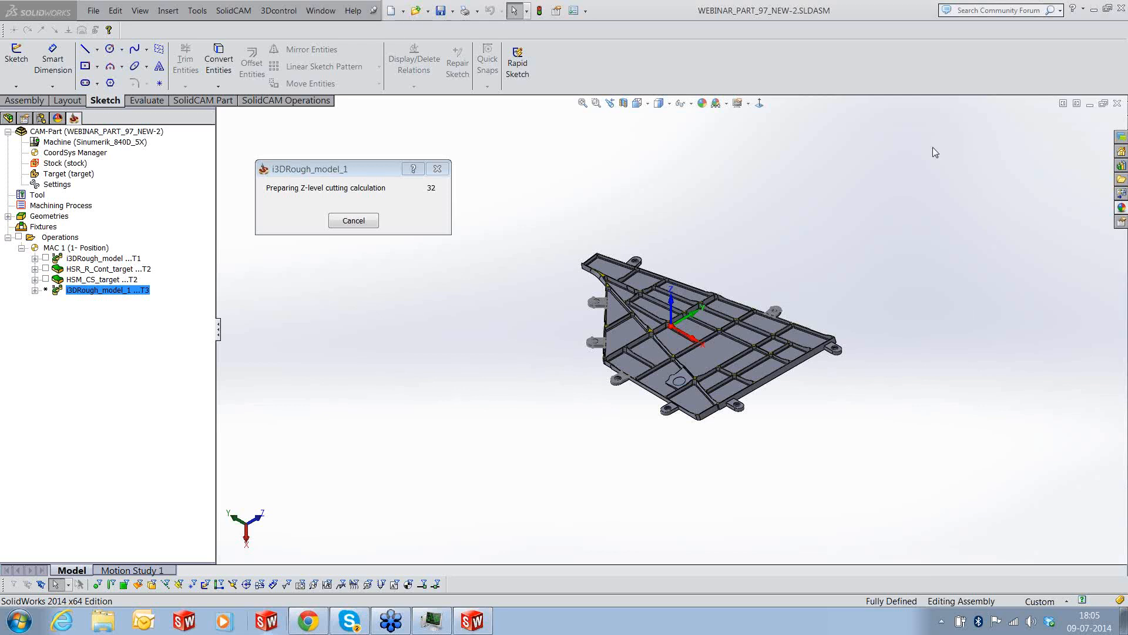
Start Windows Task Manager to end the running calculation, restart SolidWorks and reopen the CAM-Part WEBINAR_PART_97_NEW-2
right_click(516, 631)
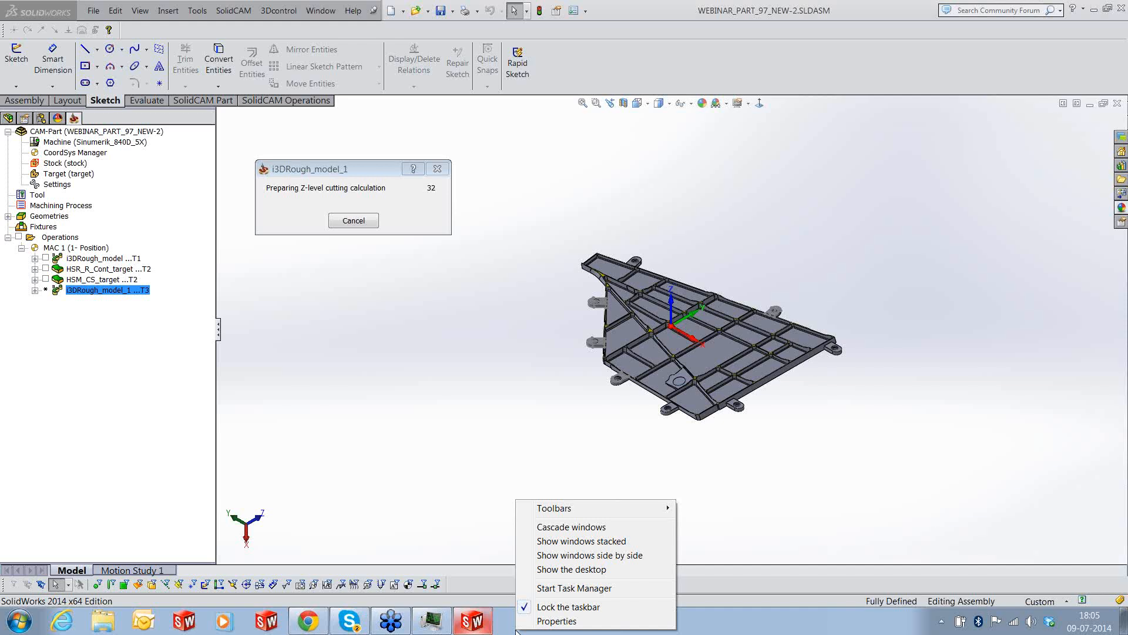
left_click(574, 588)
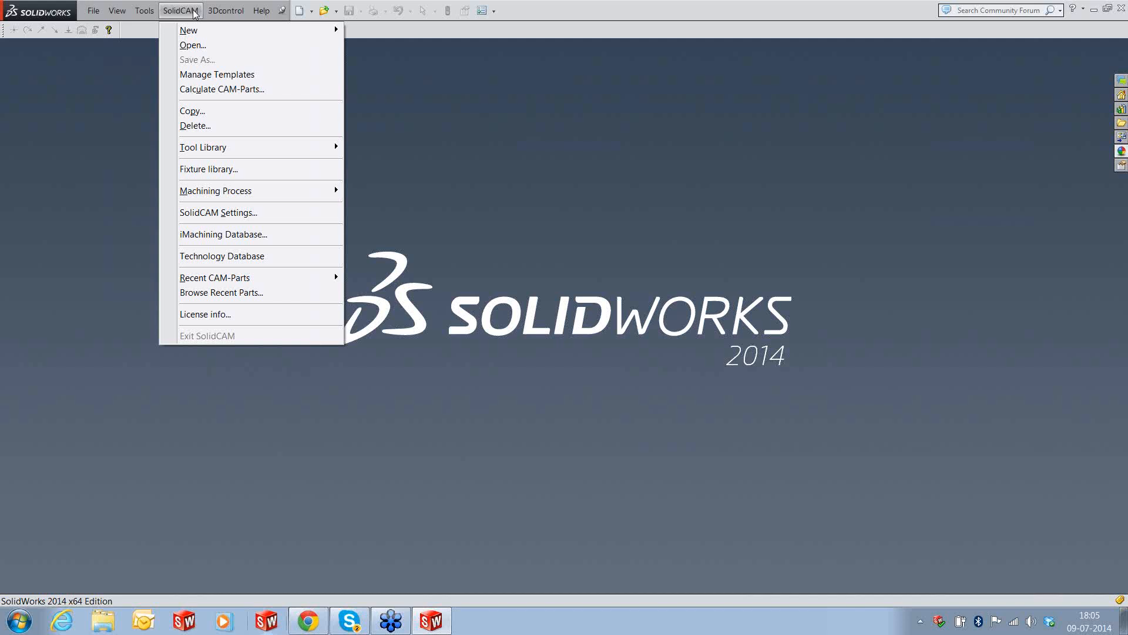
left_click(197, 45)
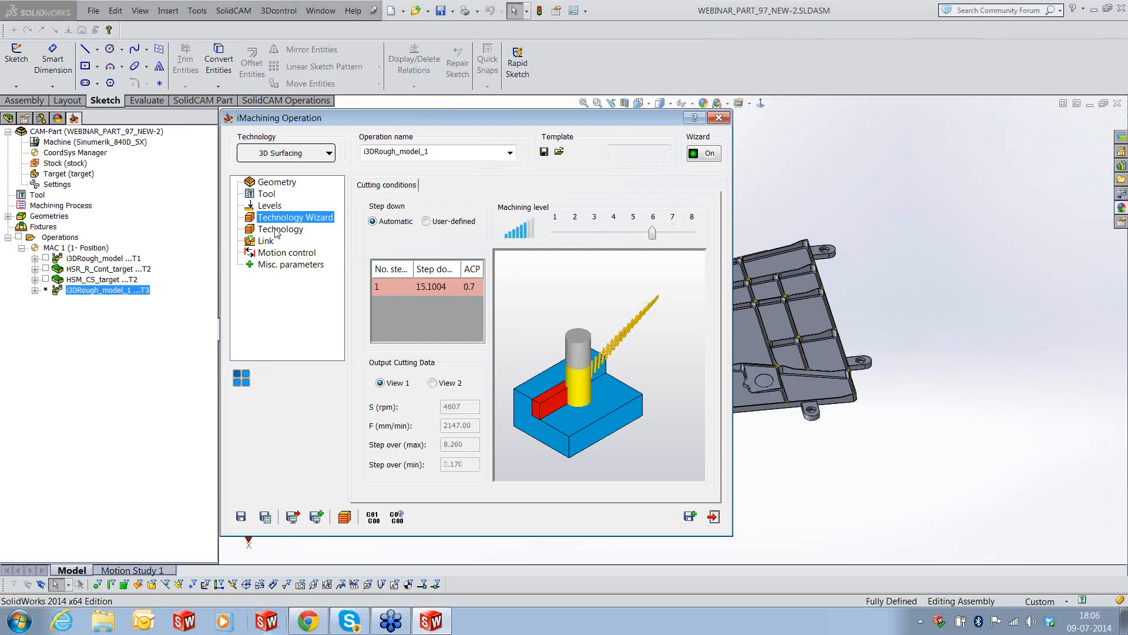
Review the link, motion control and miscellaneous parameters of i3DRough_model_1 and save the operation
left_click(272, 242)
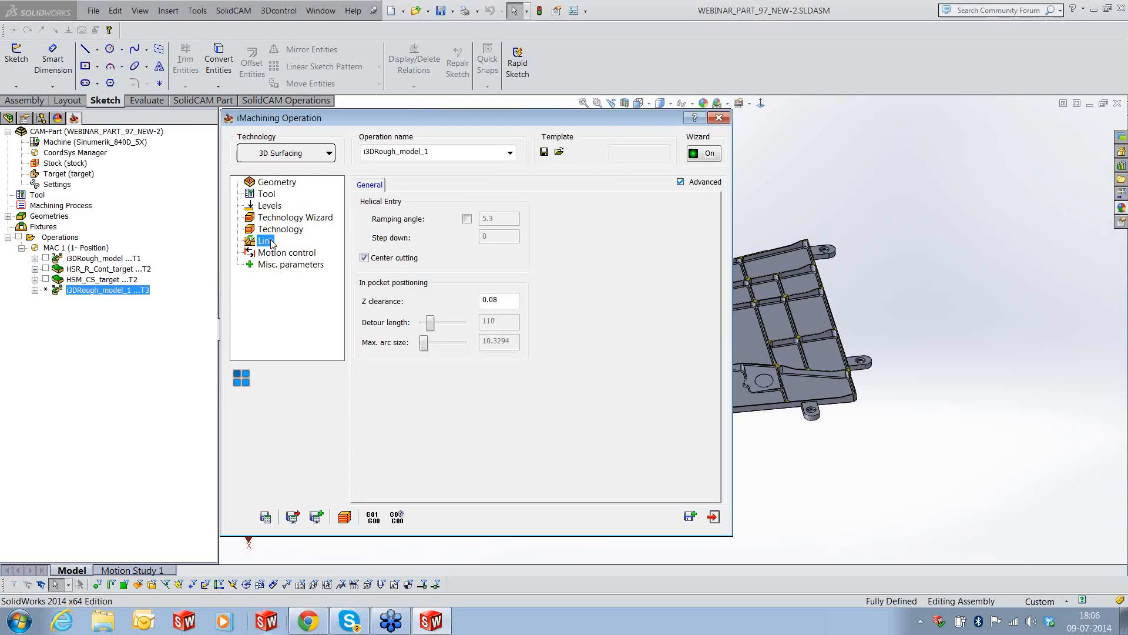
left_click(270, 253)
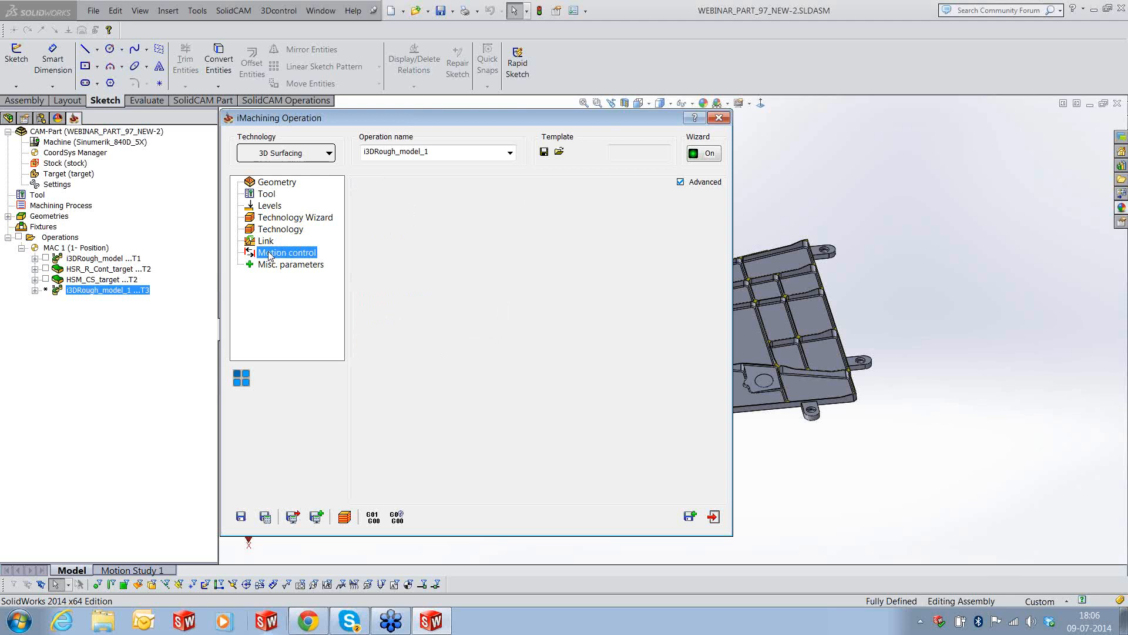
left_click(270, 266)
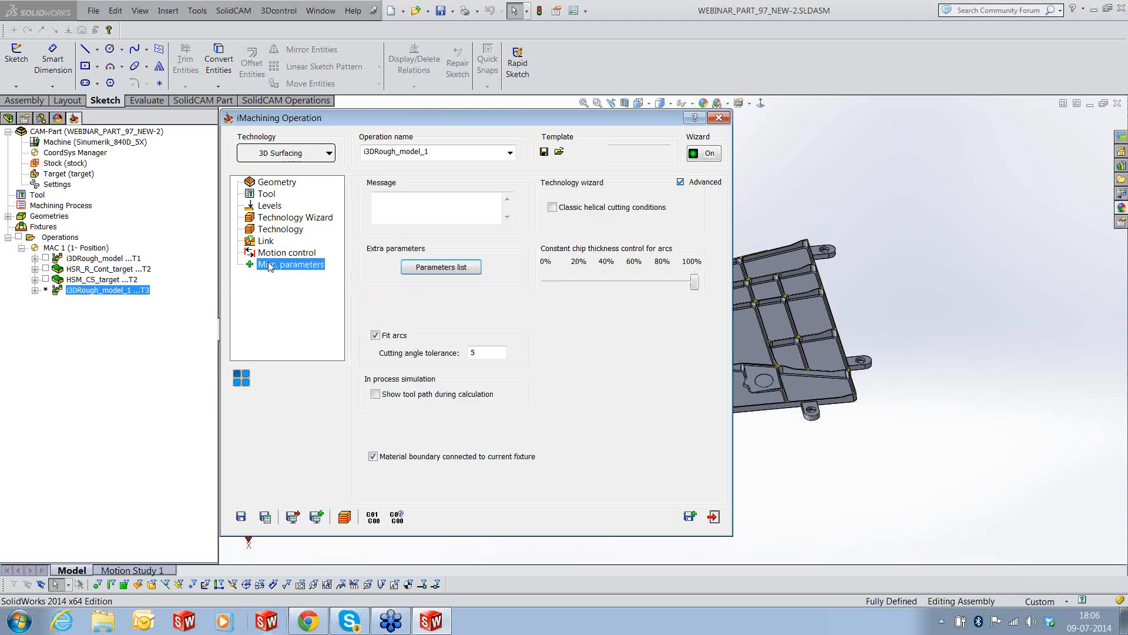
left_click(241, 517)
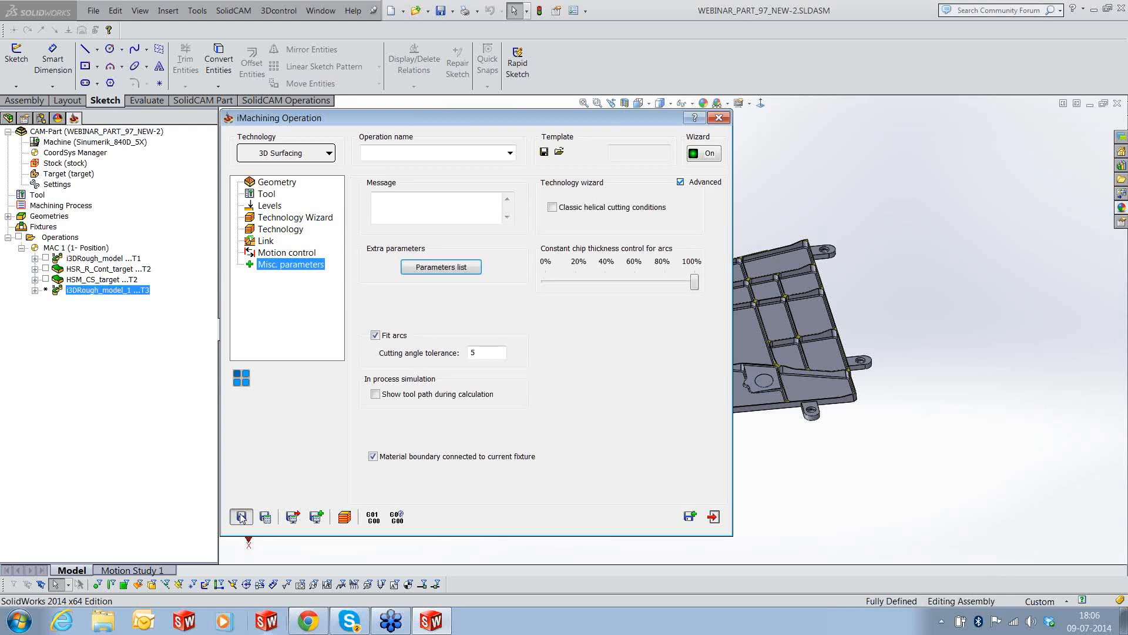
left_click(241, 518)
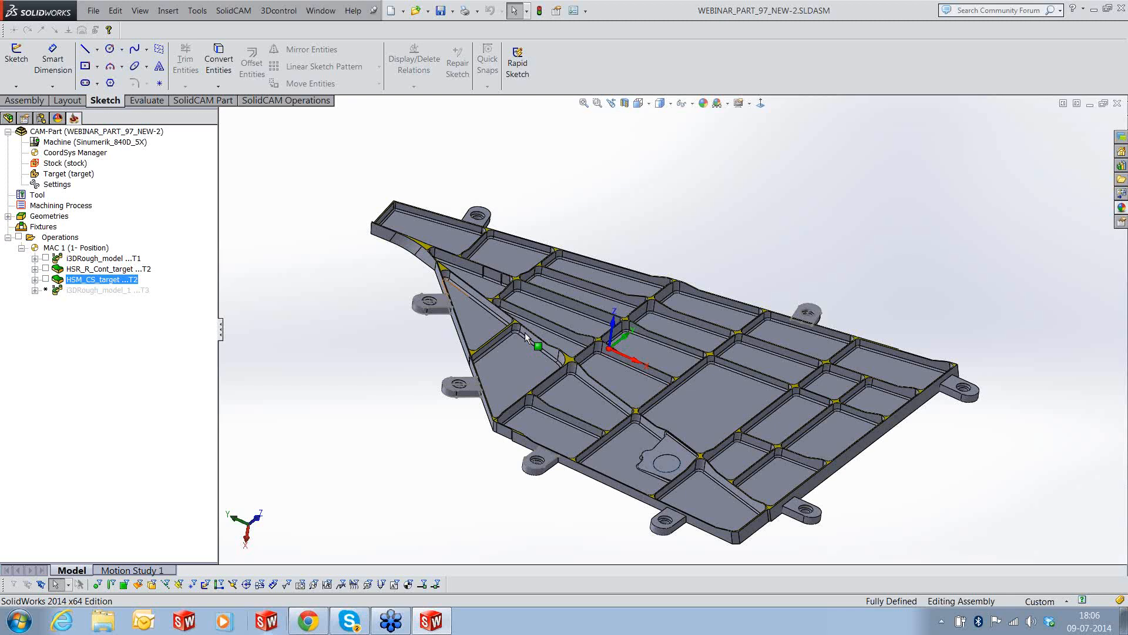
Add a SWARF Machining operation after i3DRough_model_1 for the rib walls
scroll(675, 275, "down", 5)
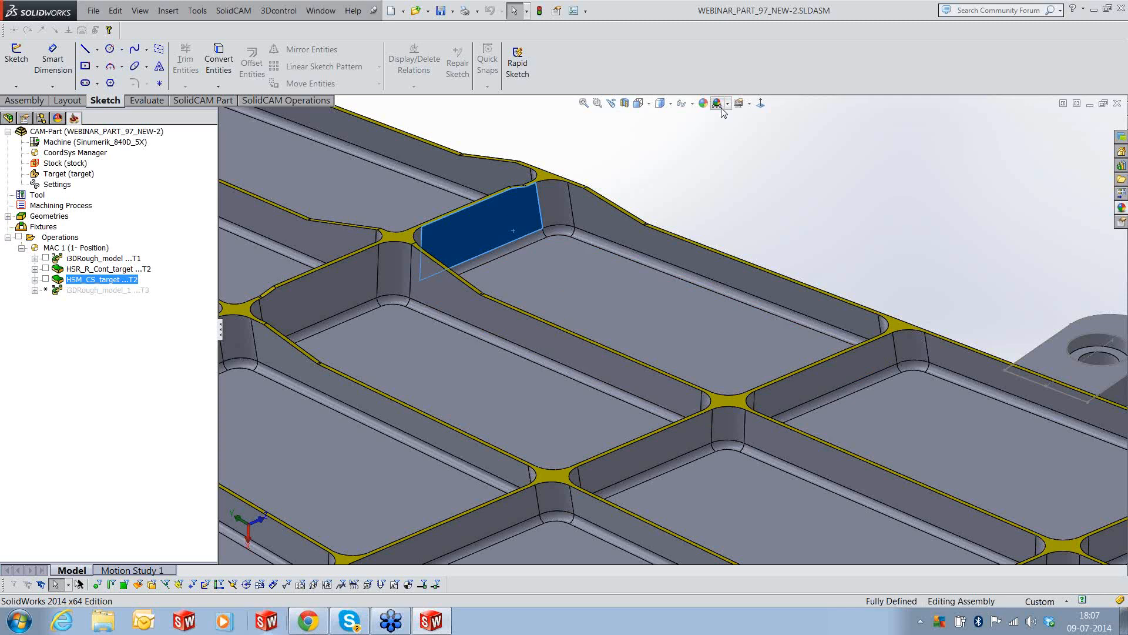
left_click(728, 194)
scroll(730, 276, "up", 1)
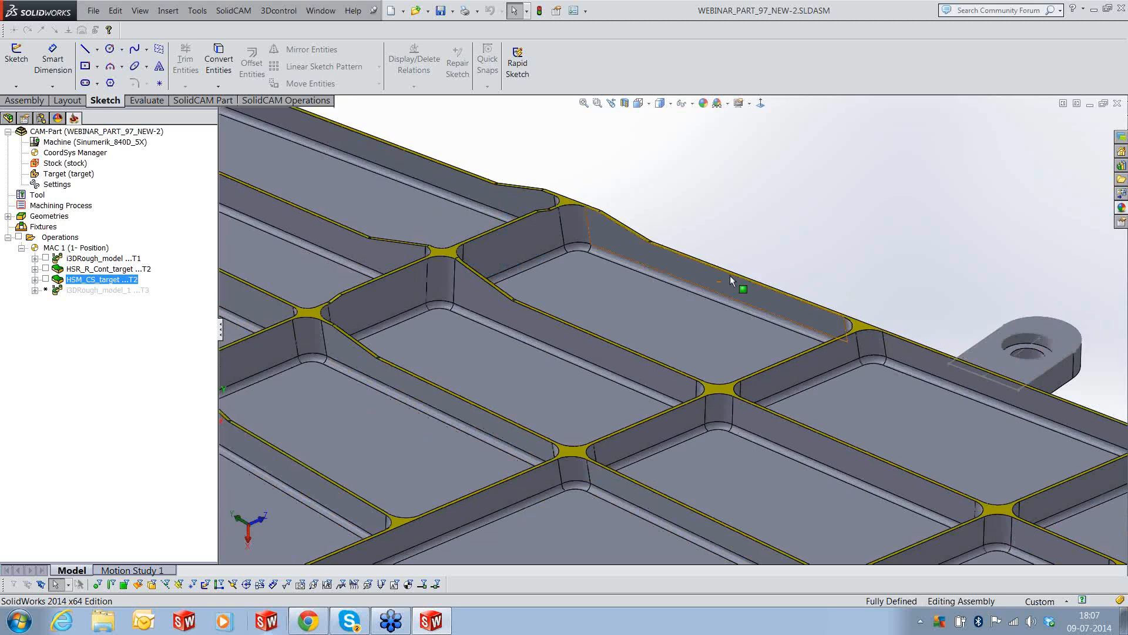
right_click(84, 290)
mouse_move(177, 35)
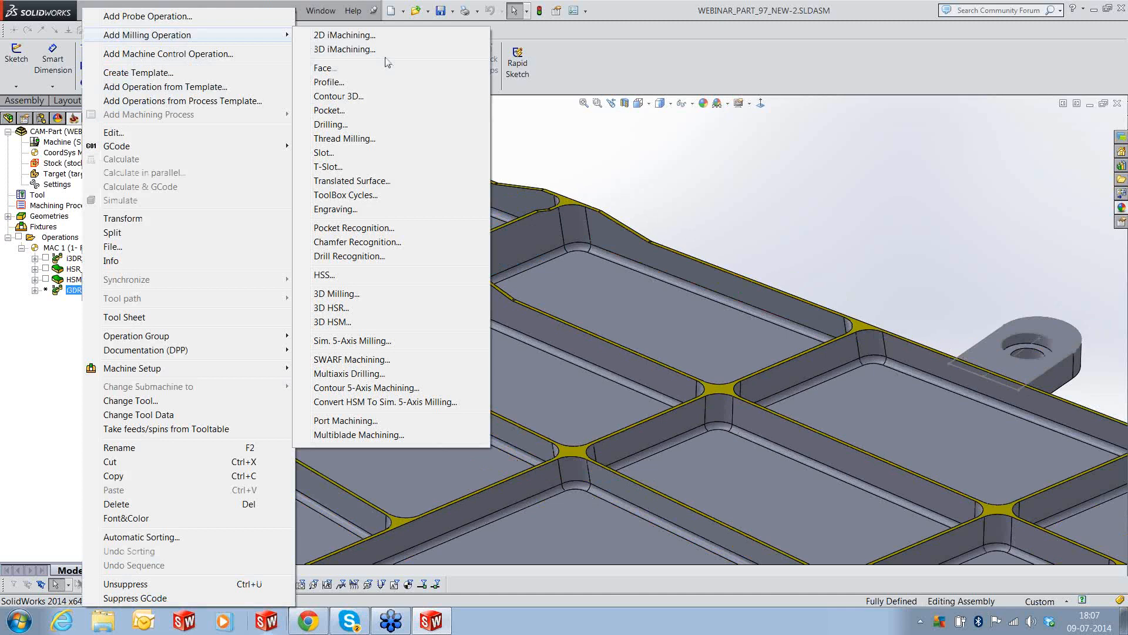
left_click(352, 359)
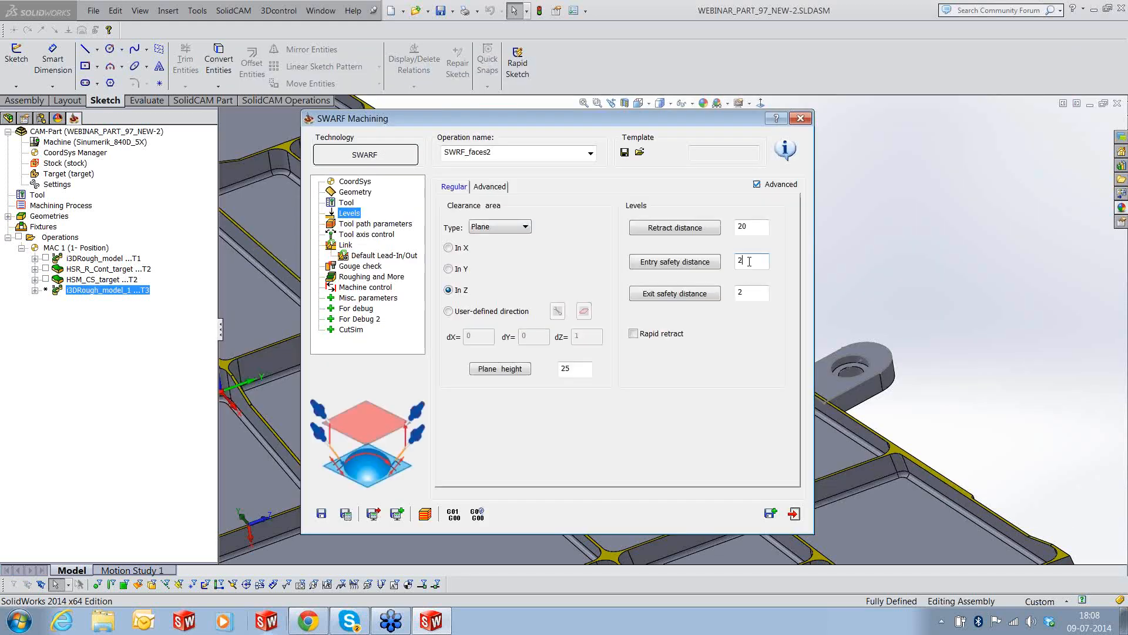
Set the SWARF operation's entry safety distance to 2 and review its tool path, tool axis, link, lead-in/out, gouge check and roughing settings
left_click(749, 261)
left_click(376, 223)
left_click(363, 235)
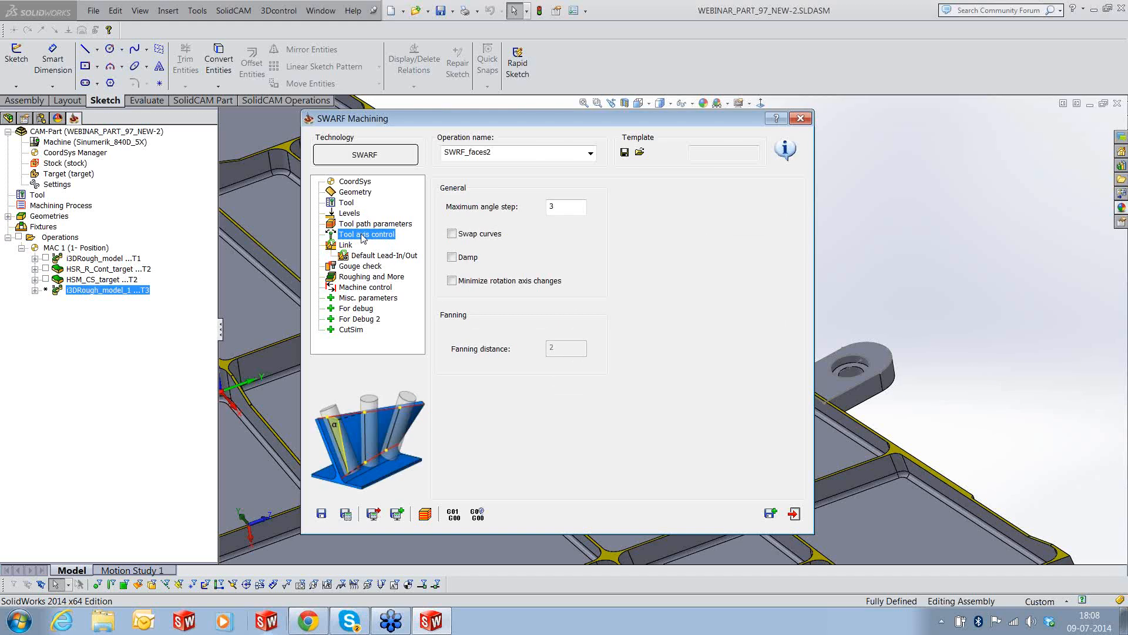
left_click(346, 246)
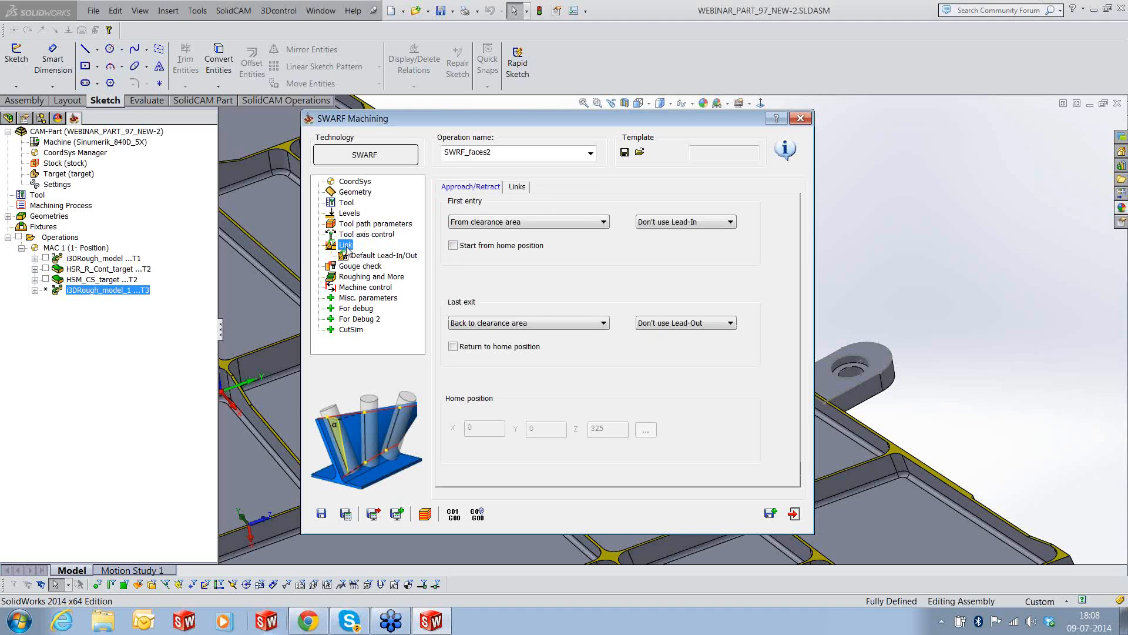
left_click(359, 256)
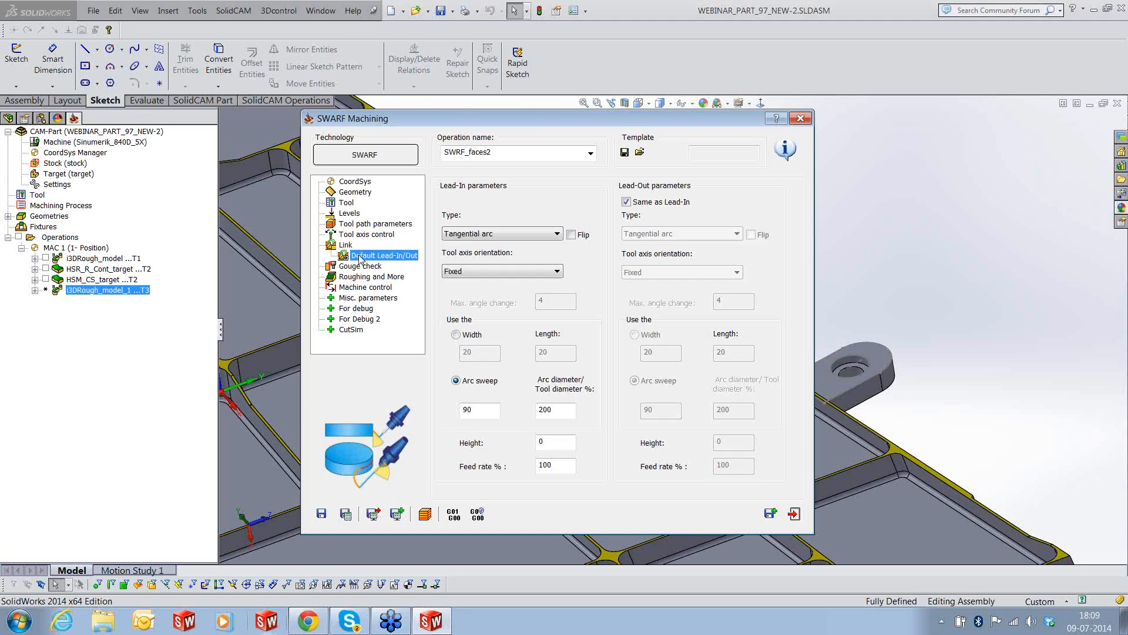
left_click(359, 266)
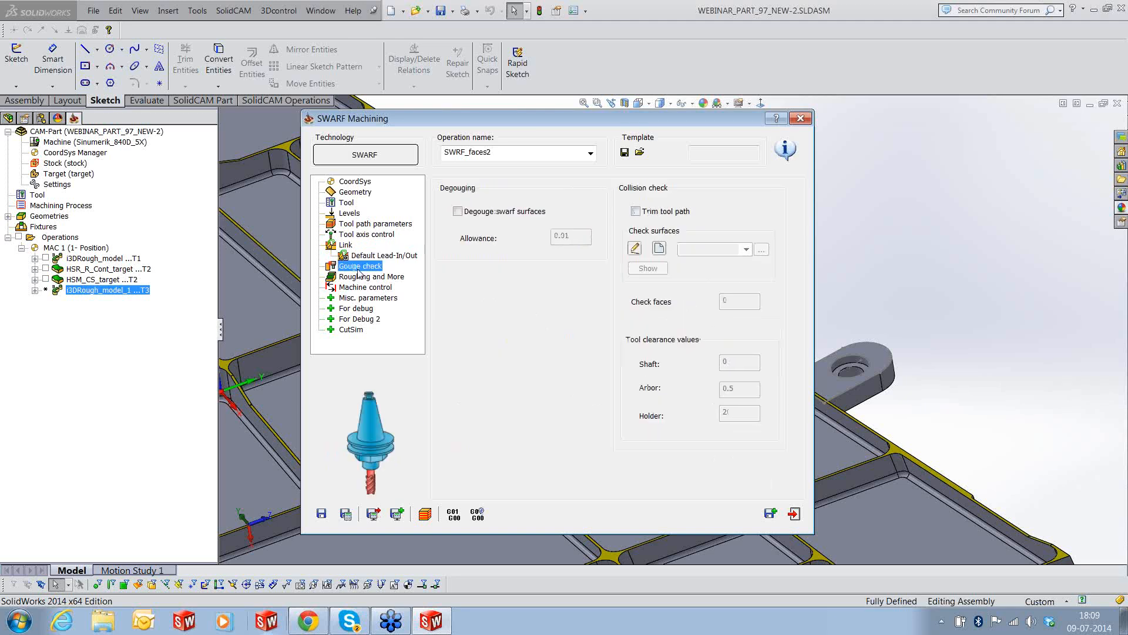
left_click(357, 277)
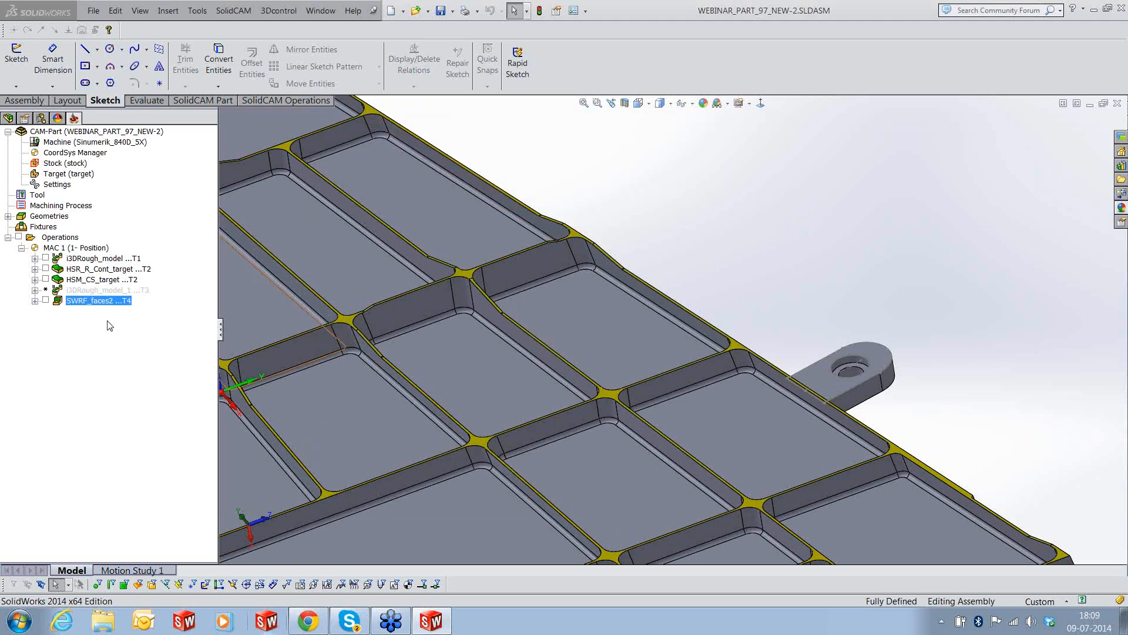
Display the SWRF_faces2 toolpath on the model and check it in the simulation, closing the simulation when done
left_click(46, 300)
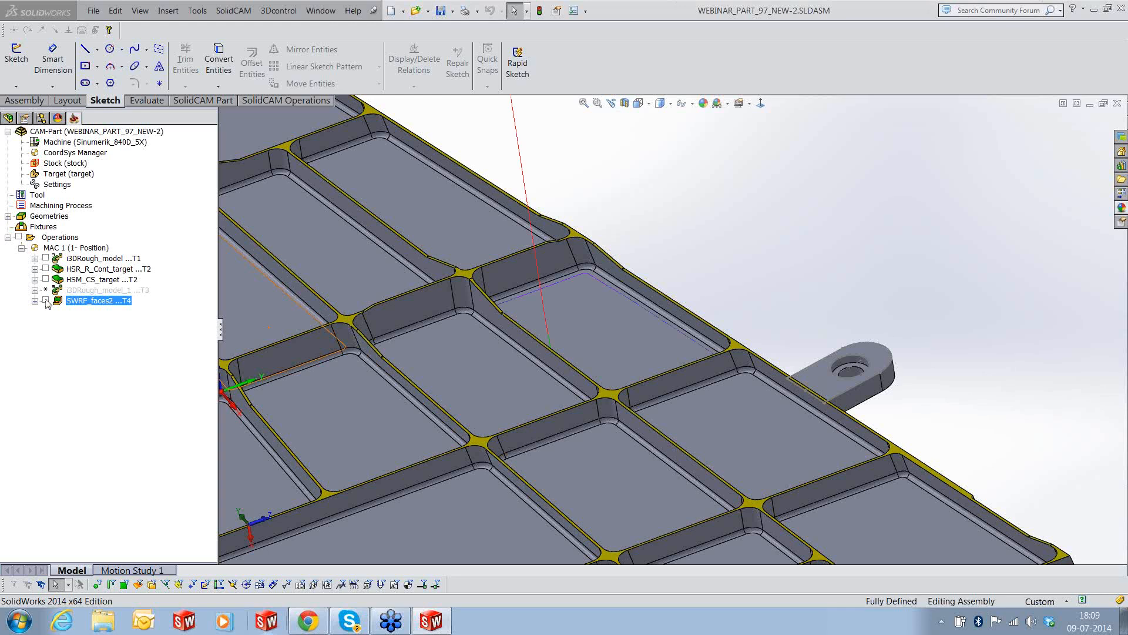
left_click(46, 301)
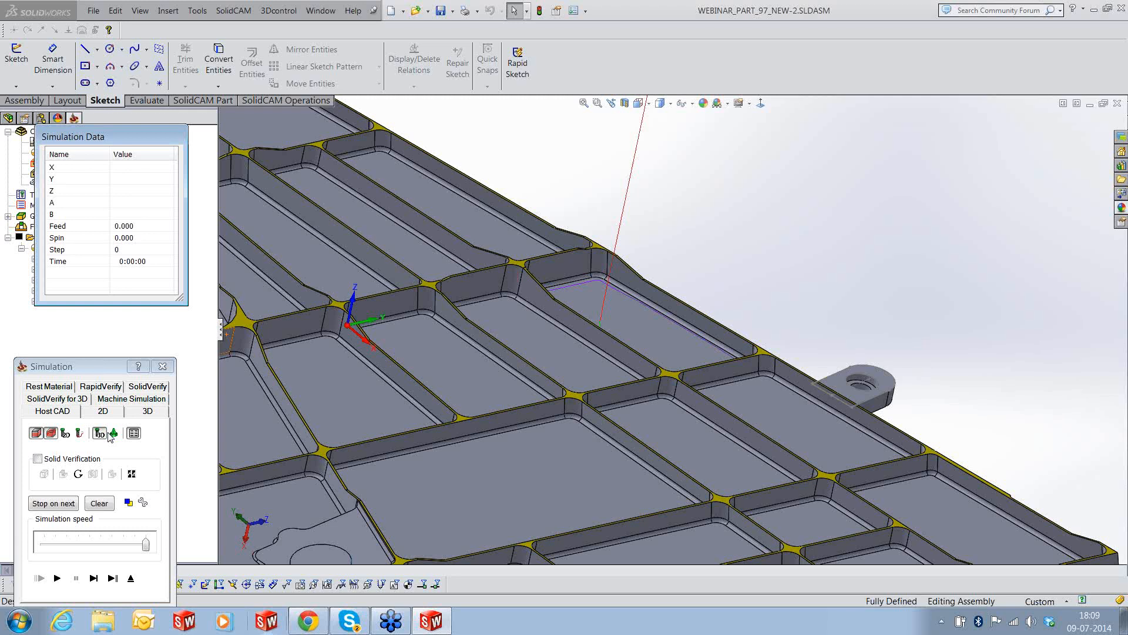
left_click(162, 366)
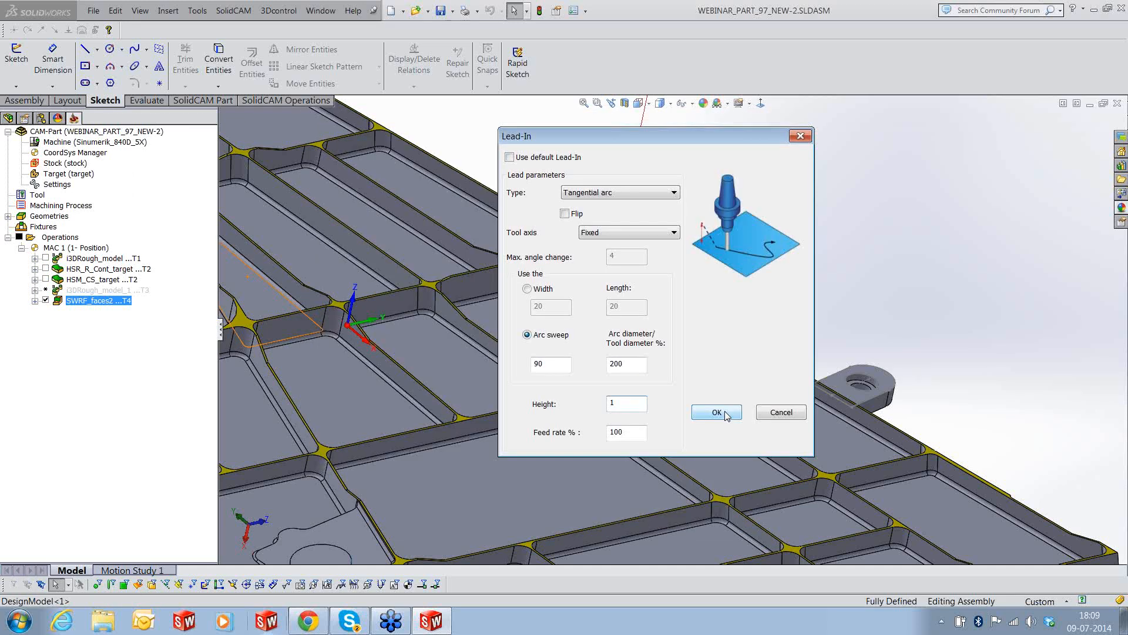
Apply a tangential arc lead-in with height 1 and a lead-out to the SWARF operation, and save and calculate it
left_click(727, 415)
left_click(700, 415)
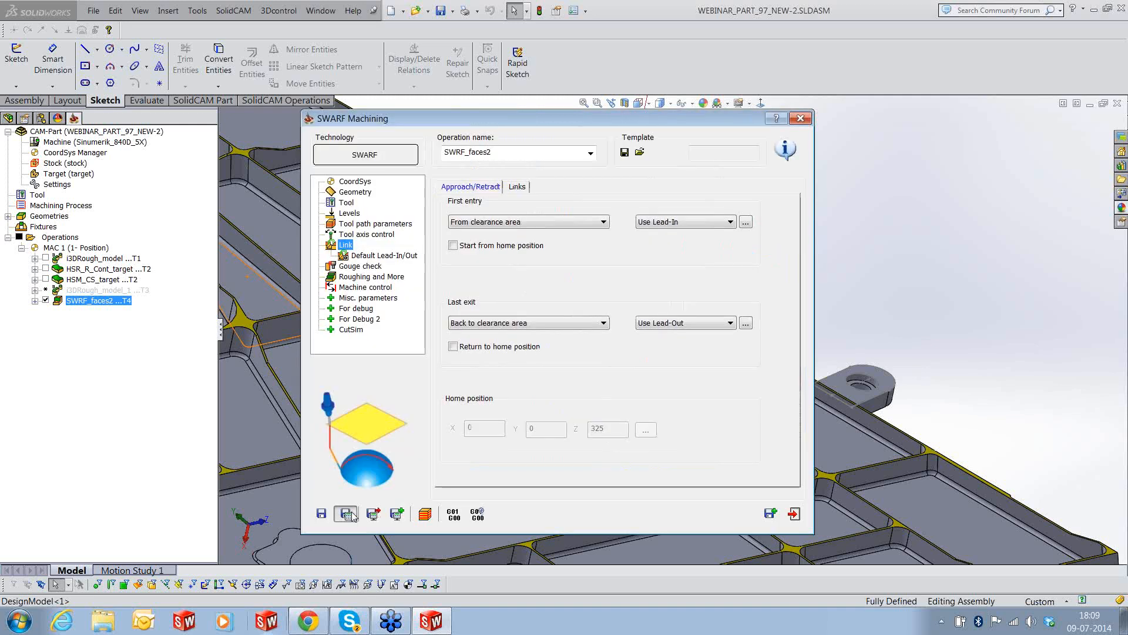
left_click(351, 515)
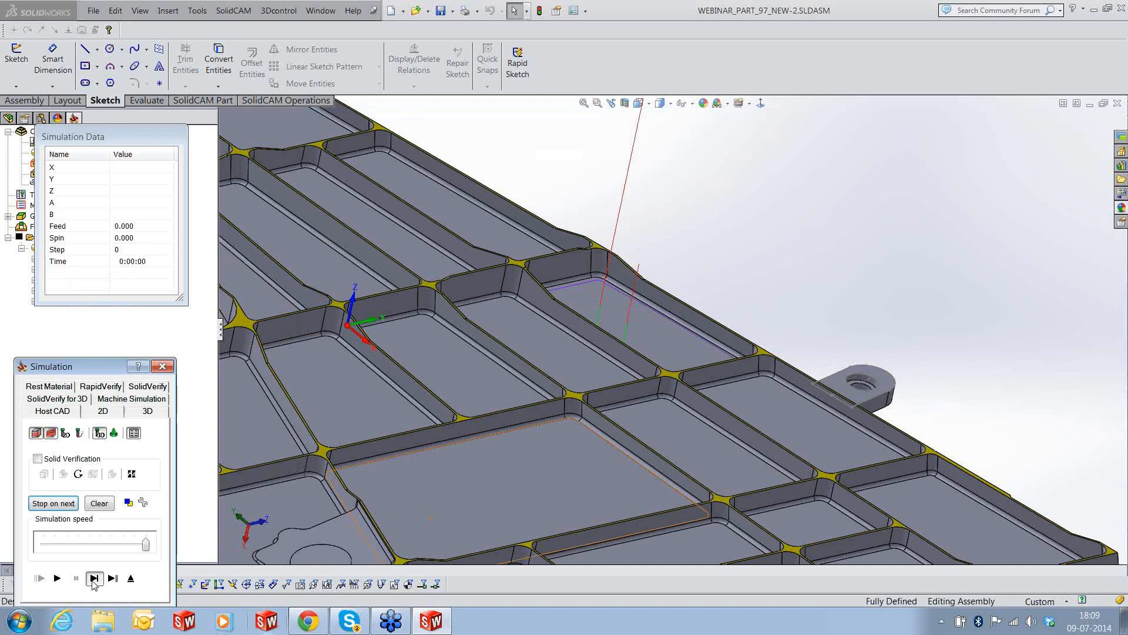
Step through the SWRF_faces2 simulation to examine the tool's motion along the pocket walls
left_click(94, 579)
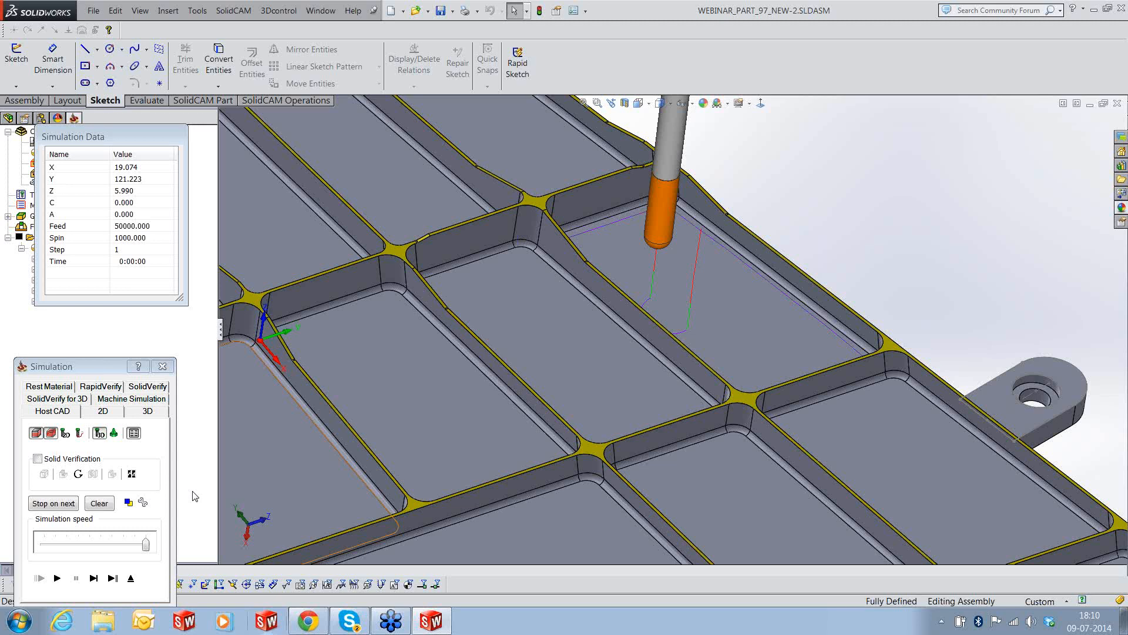
left_click(94, 578)
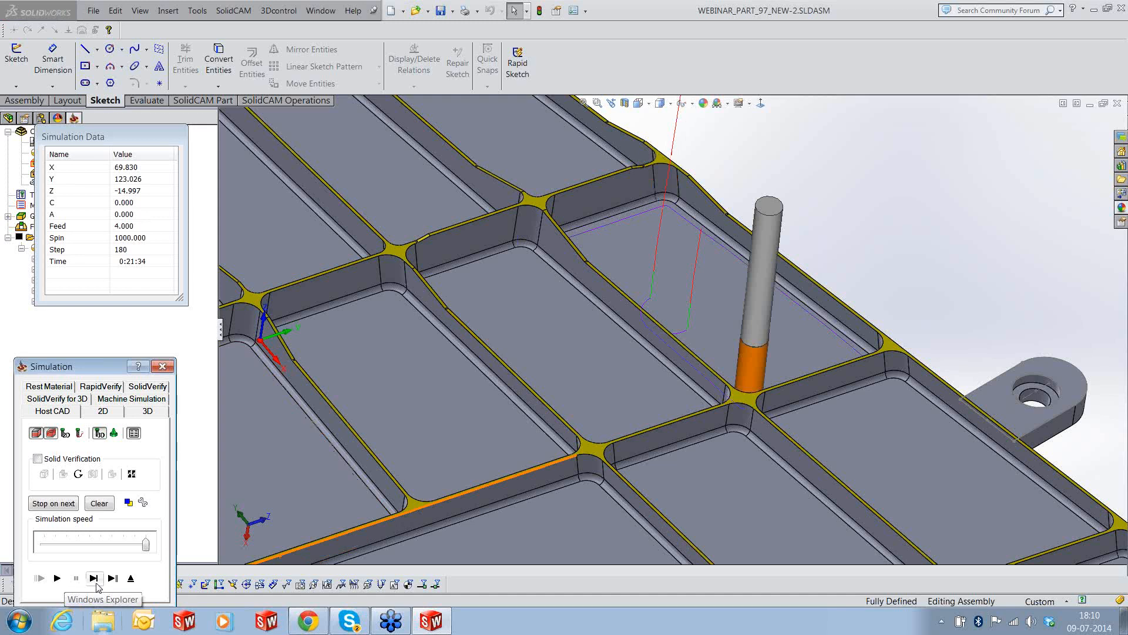
left_click(97, 584)
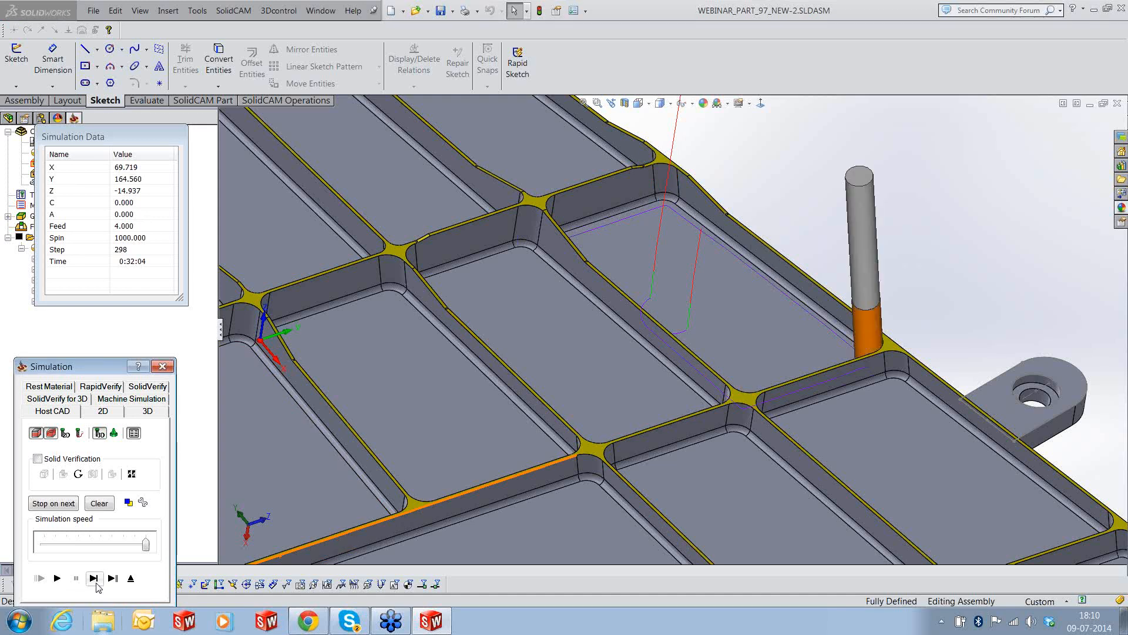
left_click(96, 584)
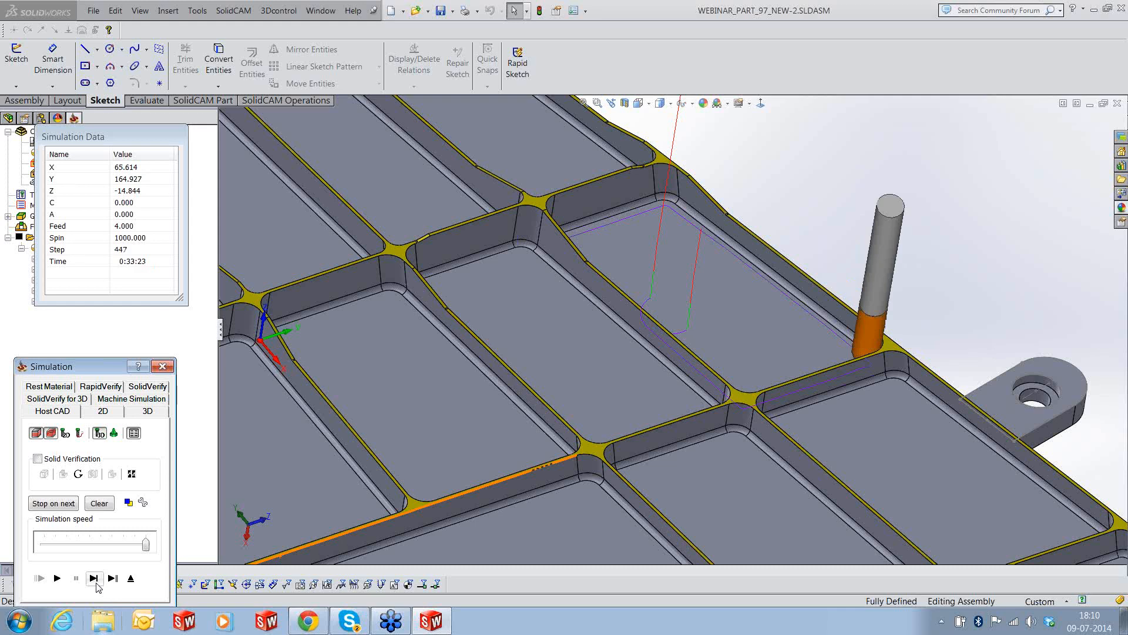
Follow the SWARF tool step by step around the remaining pocket corners to its retract, closing the simulation when done
left_click(96, 584)
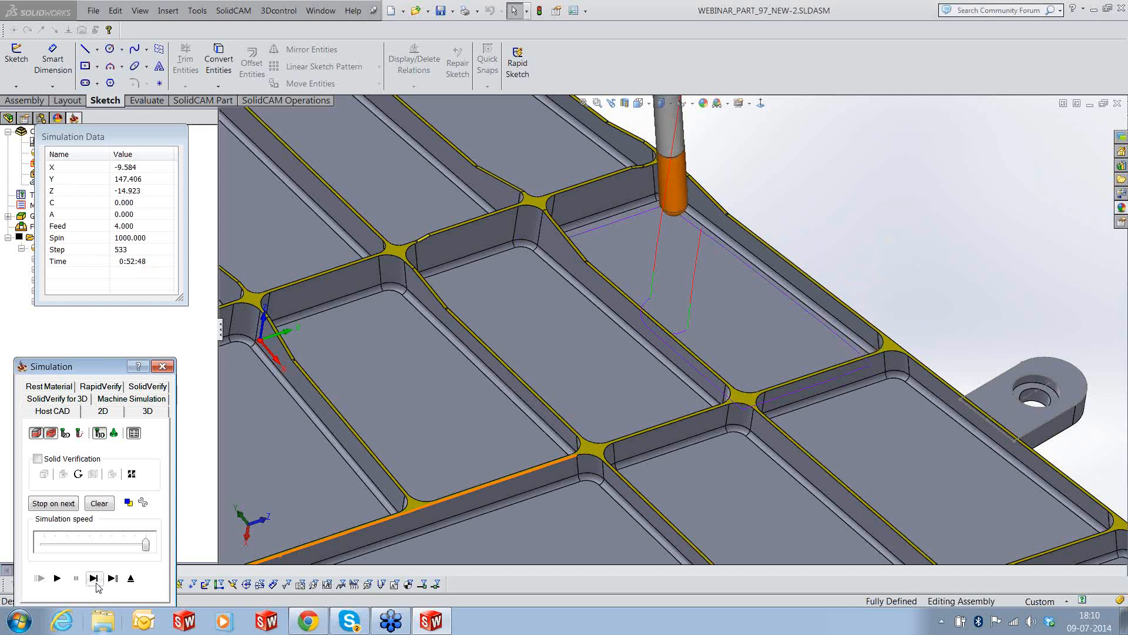
left_click(96, 583)
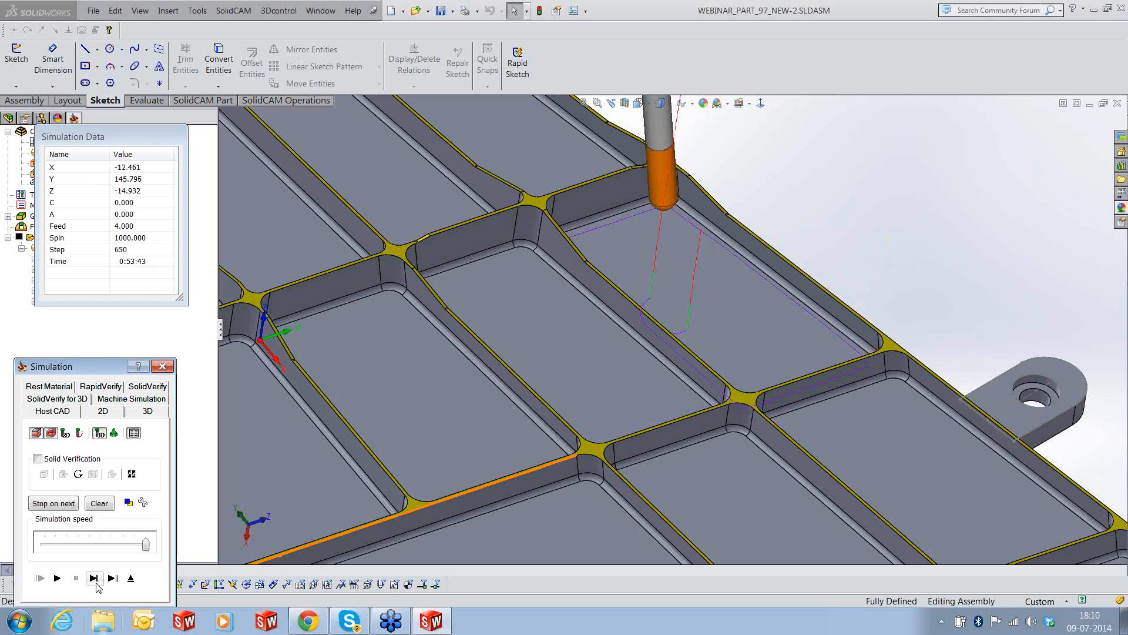
left_click(96, 583)
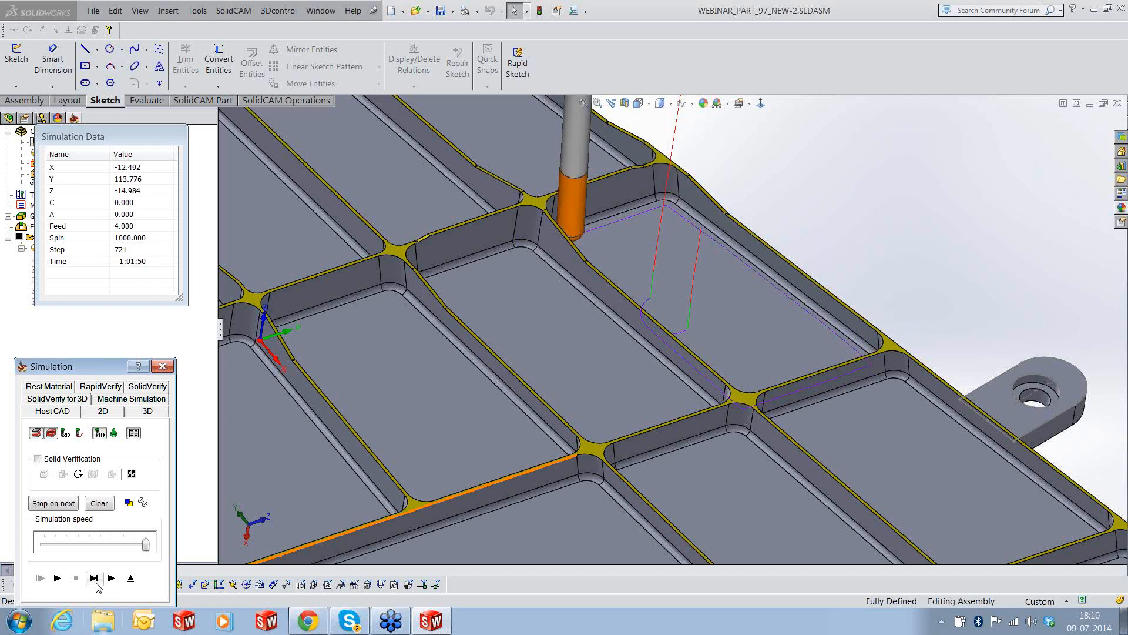
left_click(96, 584)
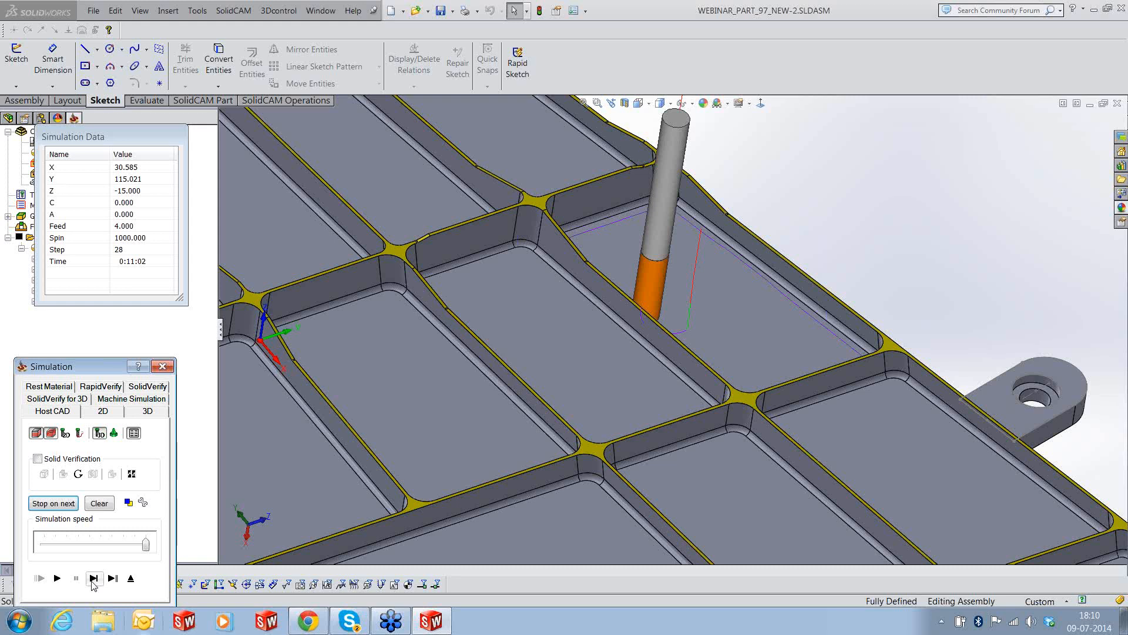
left_click(93, 581)
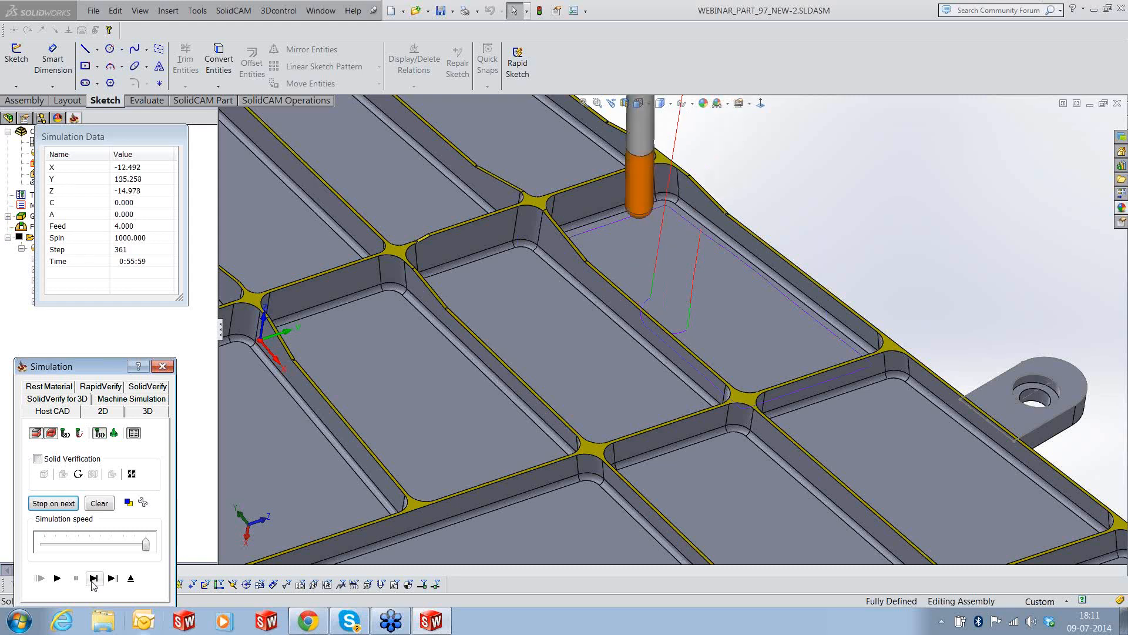
left_click(94, 584)
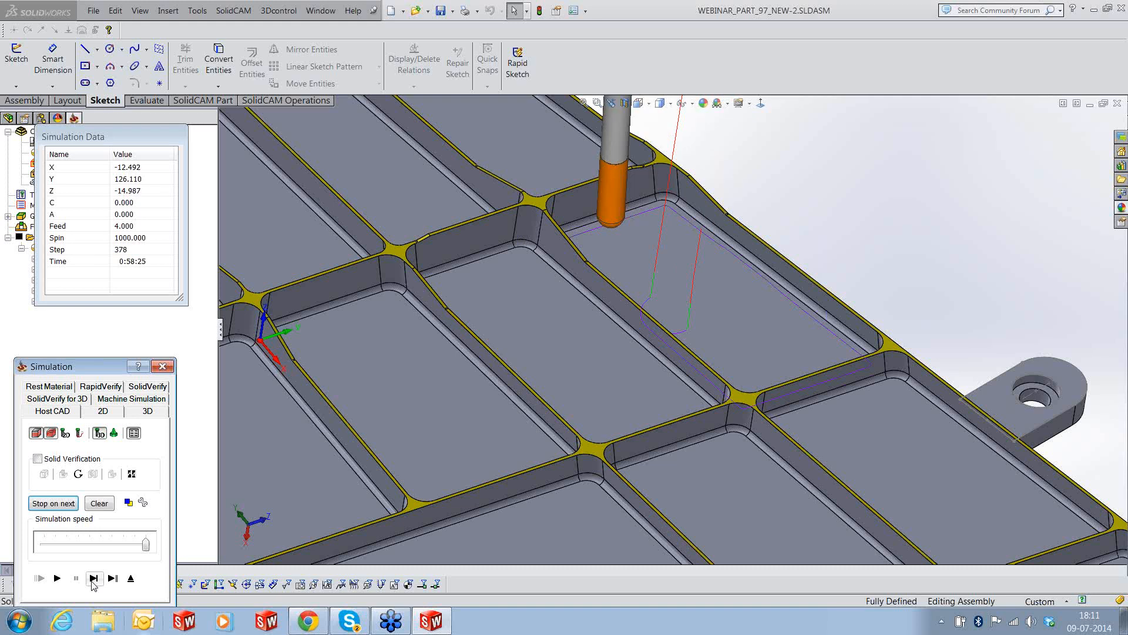
left_click(94, 585)
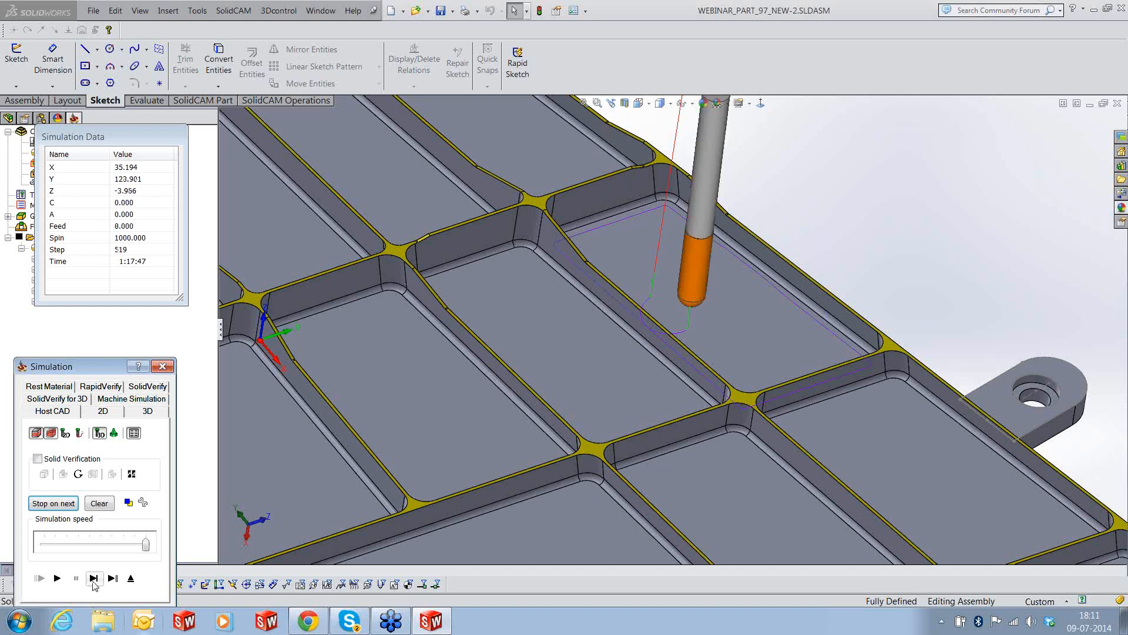
left_click(130, 579)
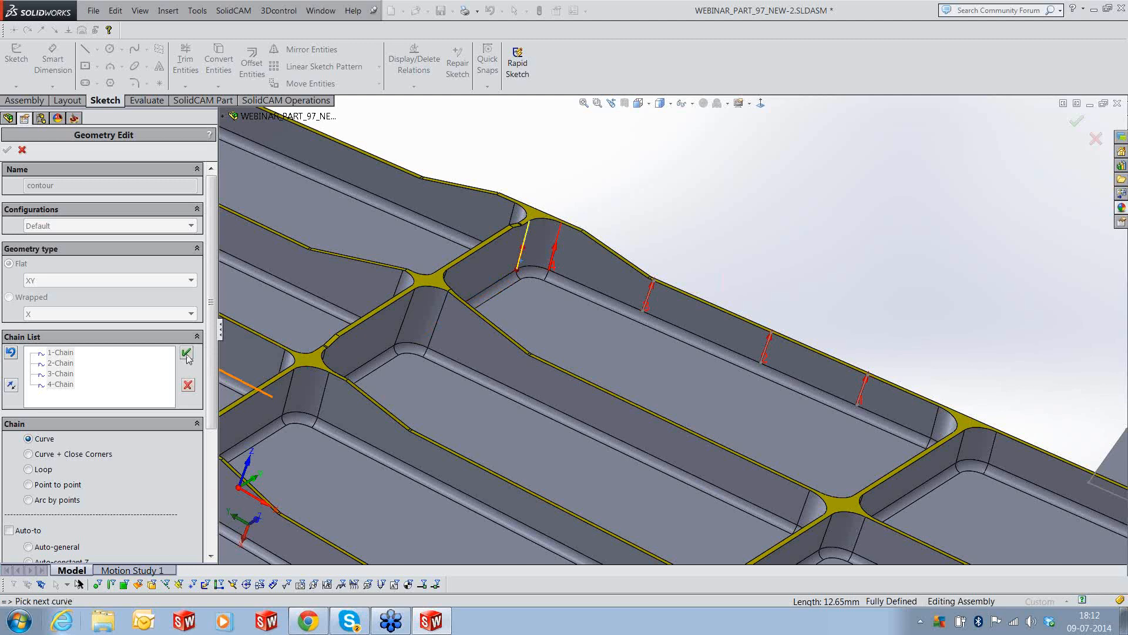
Add vertical edges of the pocket's corner fillets beside the sloped ribs as single-curve chains to the contour tilt-line geometry
left_click(186, 353)
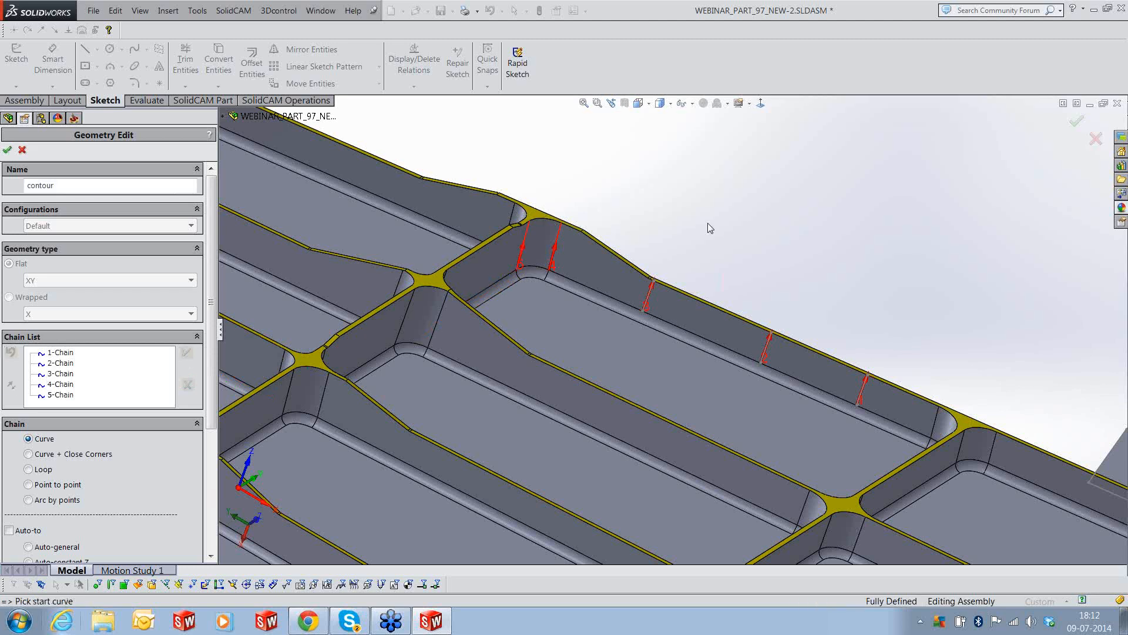
scroll(707, 223, "up", 1)
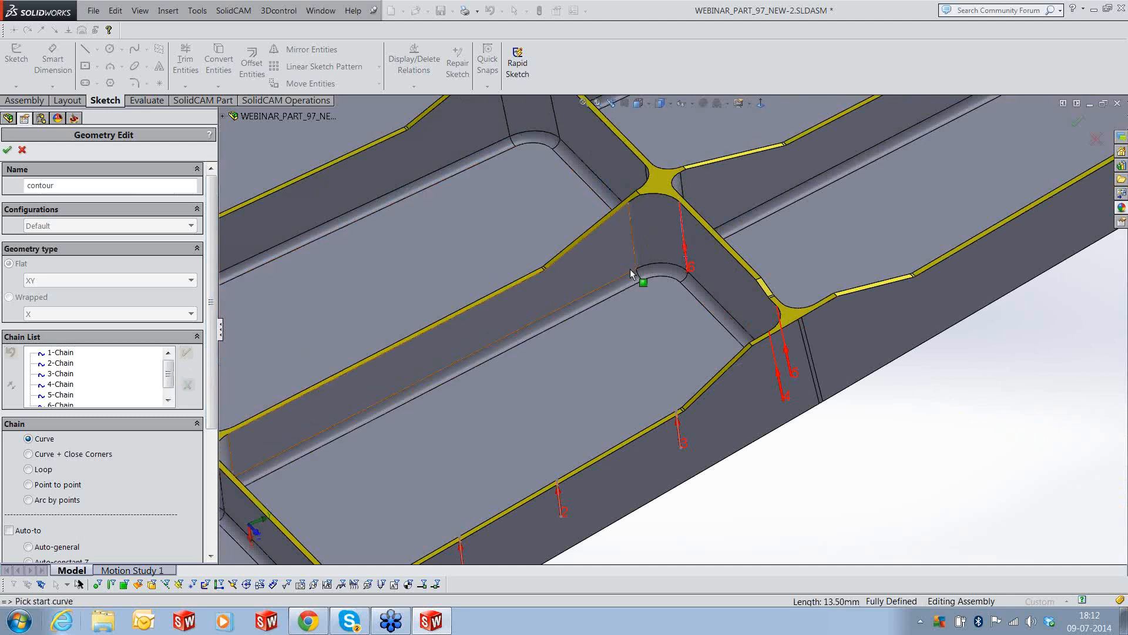
left_click(630, 270)
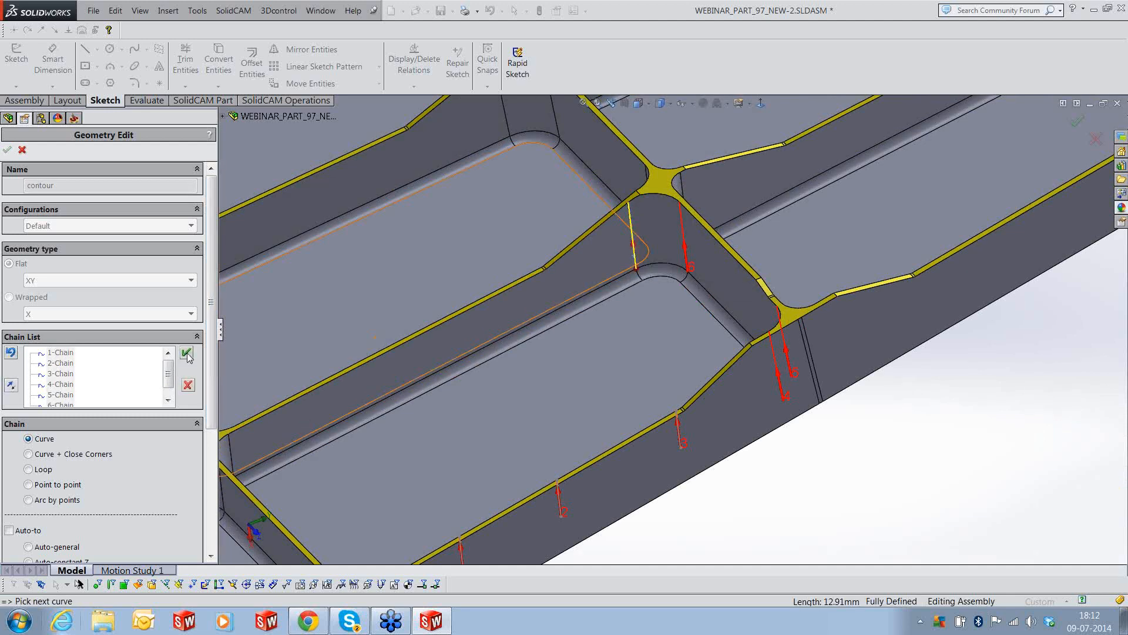
left_click(185, 353)
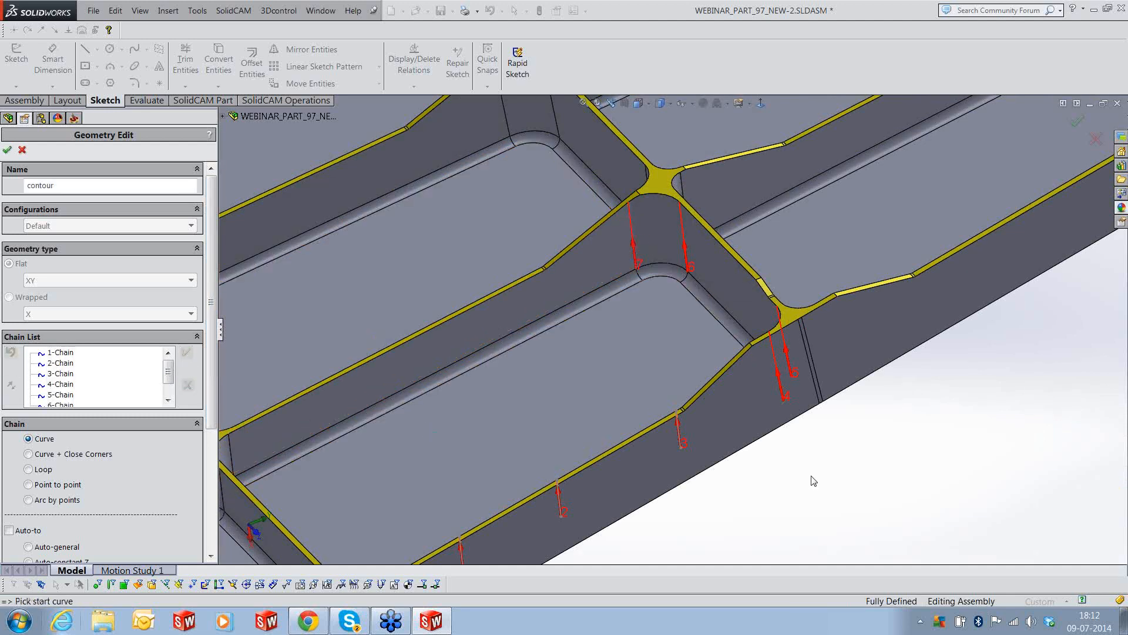
Add the two vertical fillet edges of the pocket's inner corner on the mounting-lug end as tilt-line chains
scroll(814, 481, "up", 2)
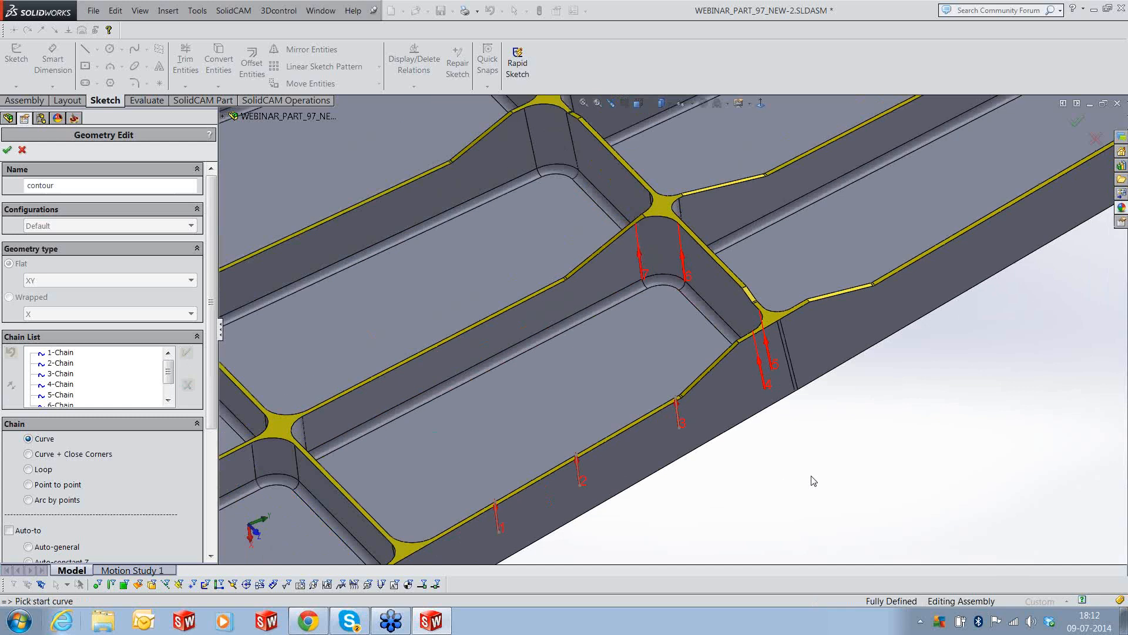
middle_click_drag(814, 480, 677, 301)
left_click(677, 301)
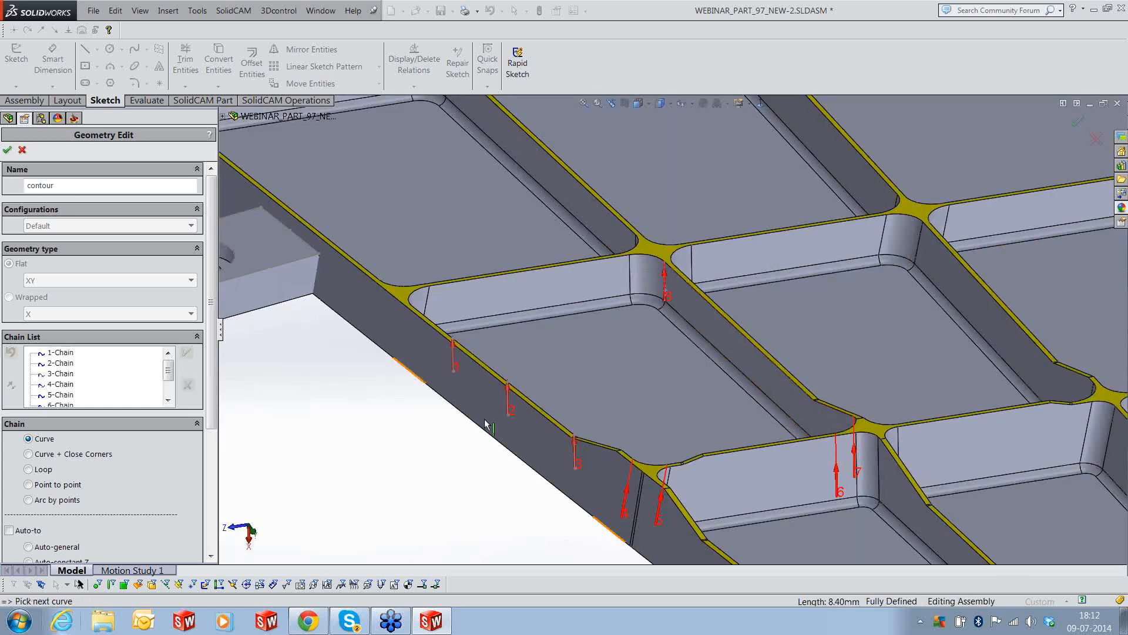
left_click(525, 411)
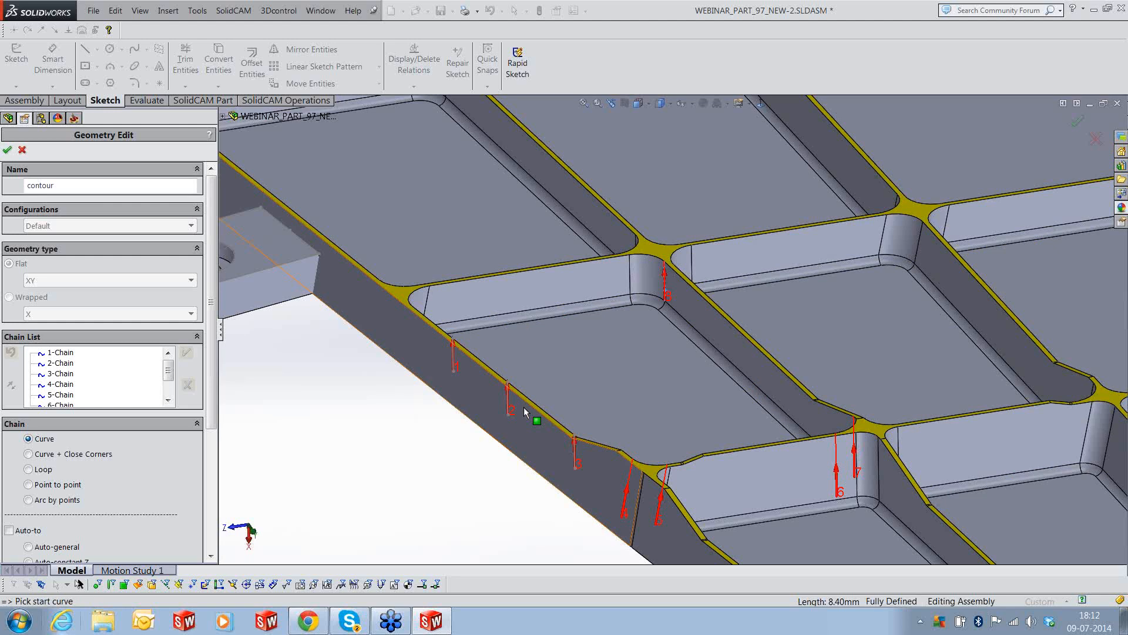
middle_click_drag(524, 407, 493, 382)
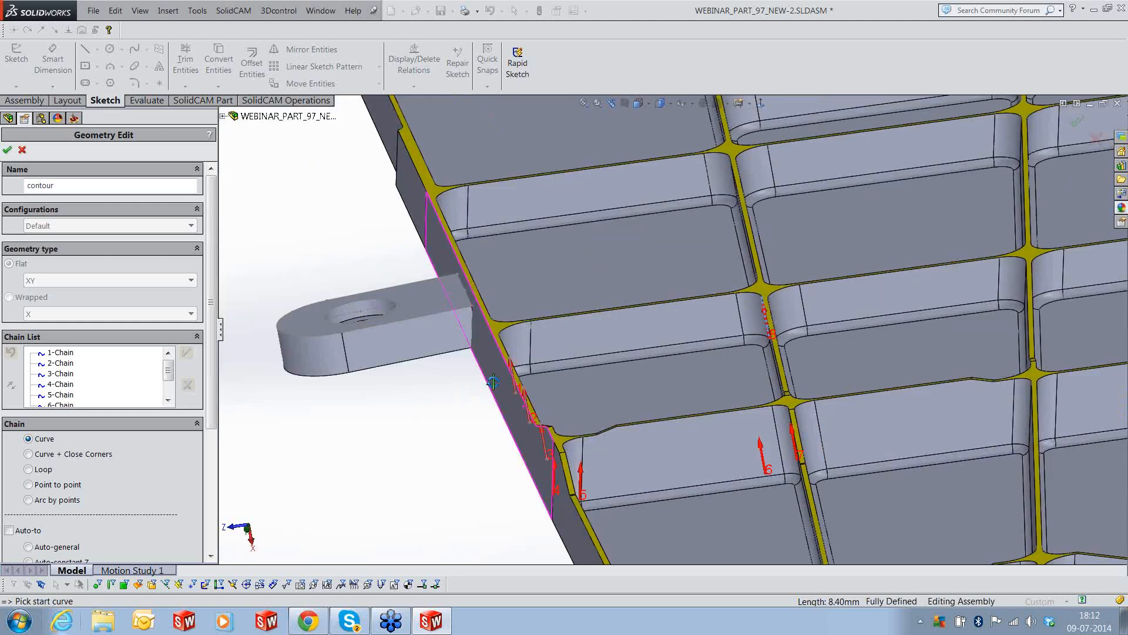
left_click(493, 382)
left_click(185, 353)
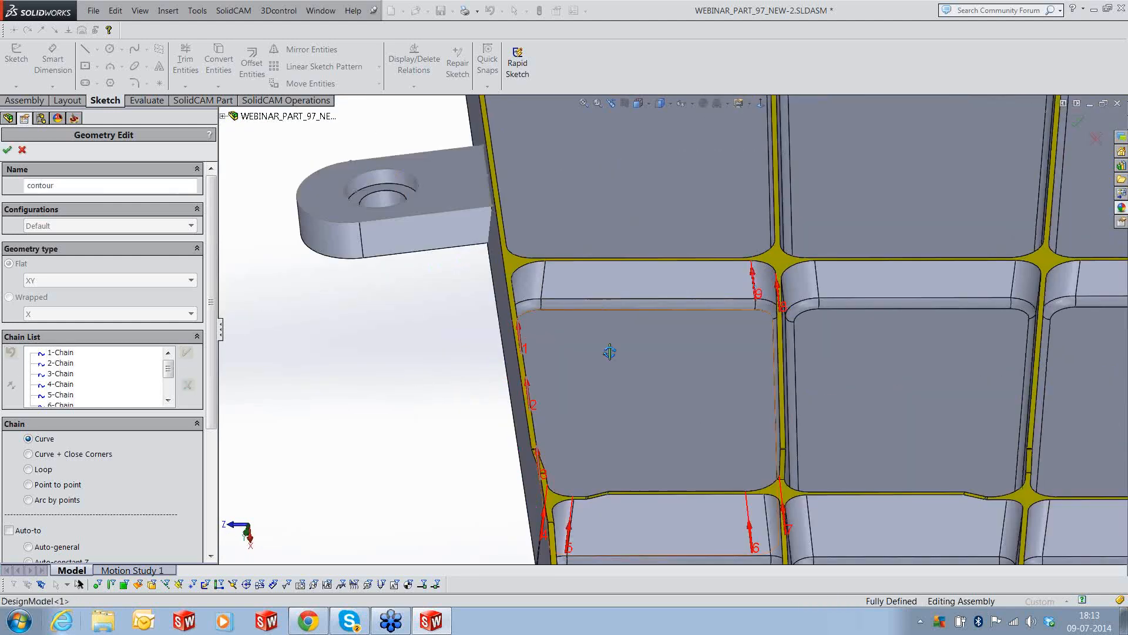
Add the two vertical fillet edges of the outer corner nearest the mounting lug as tilt-line chains and accept the contour geometry
middle_click_drag(610, 352, 634, 327)
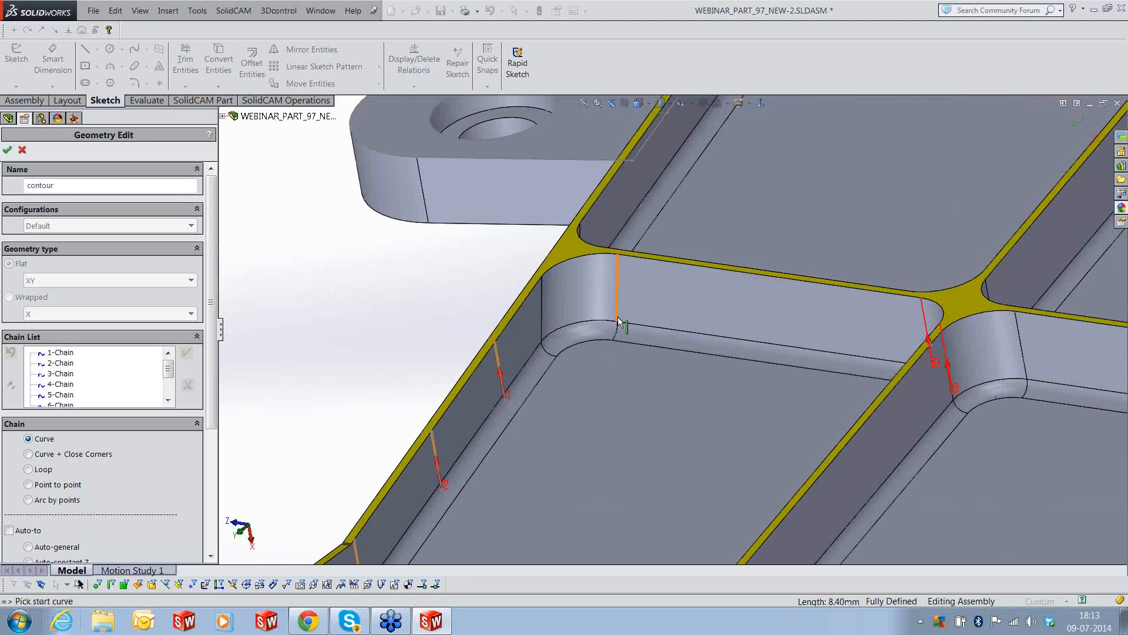
left_click(543, 333)
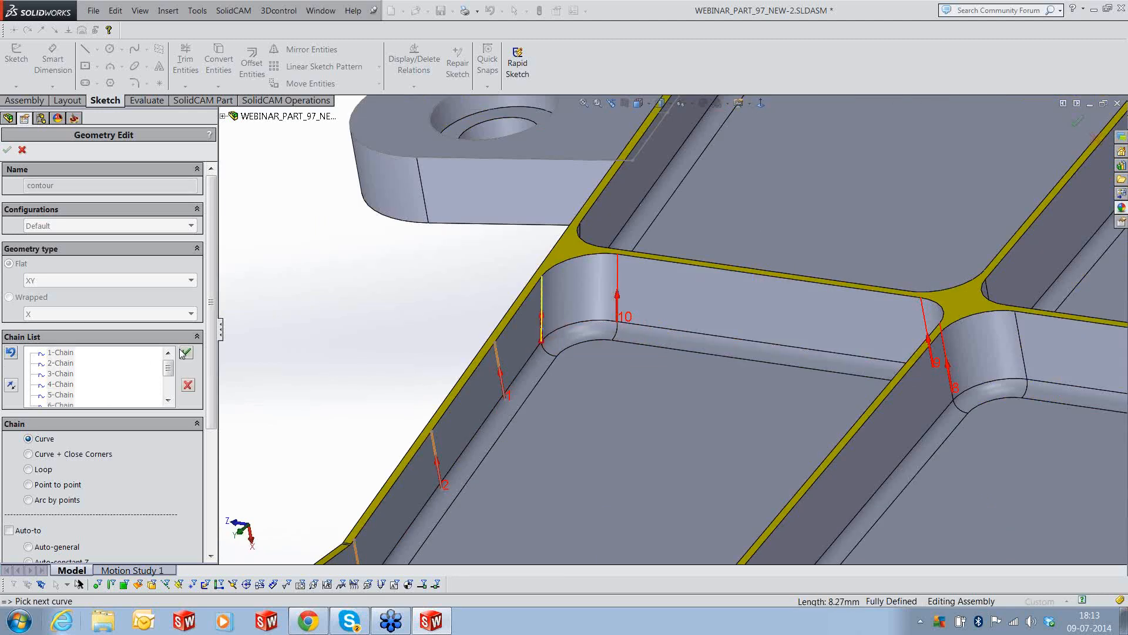
left_click(185, 353)
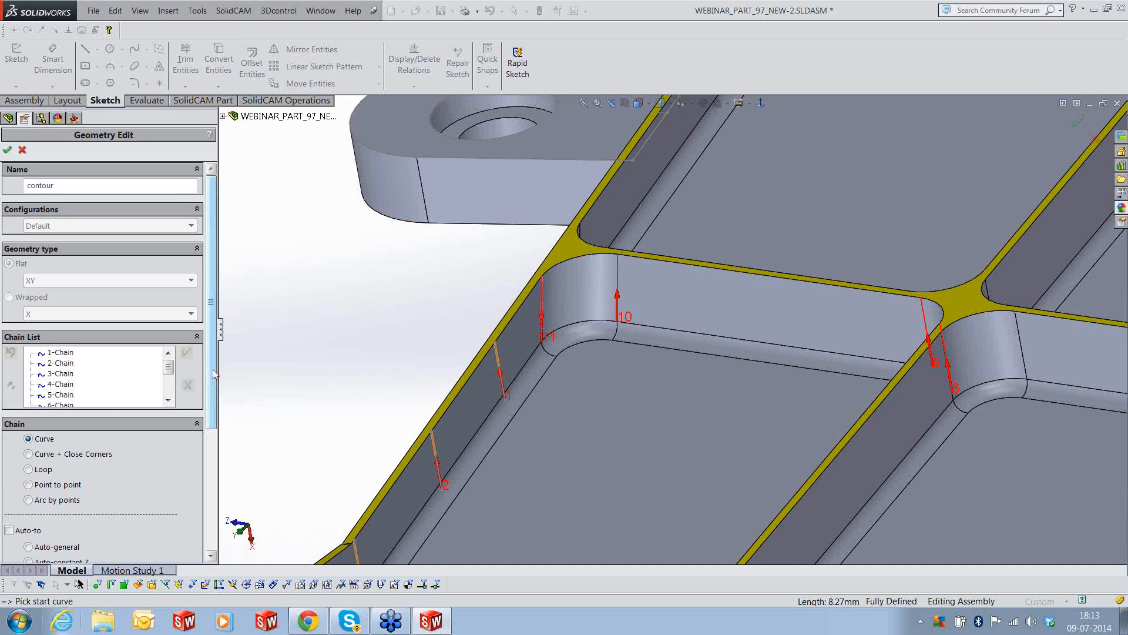
left_click(7, 150)
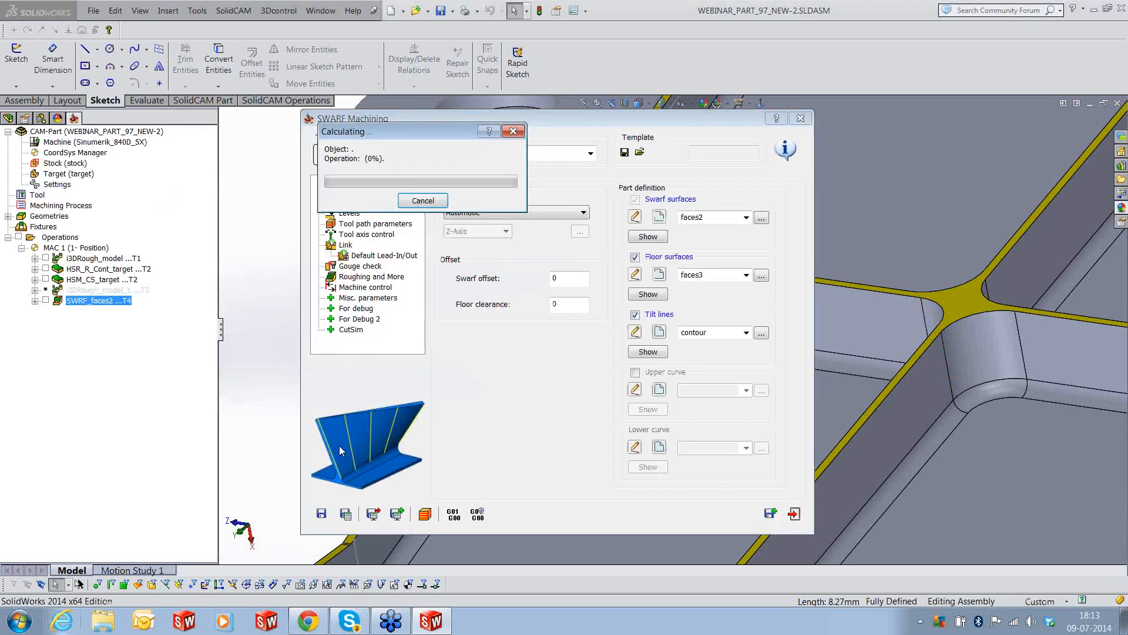
Calculate and simulate the SWARF operation with the tilt lines, stepping the tool along the outer rib wall to check its tilt
left_click(424, 513)
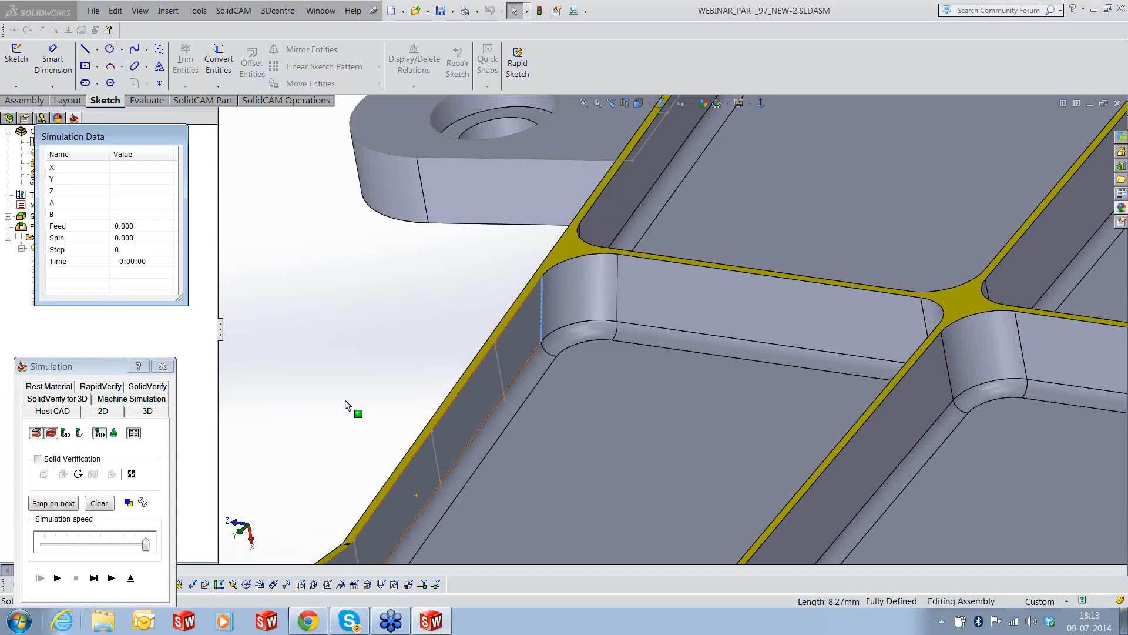
scroll(682, 410, "up", 3)
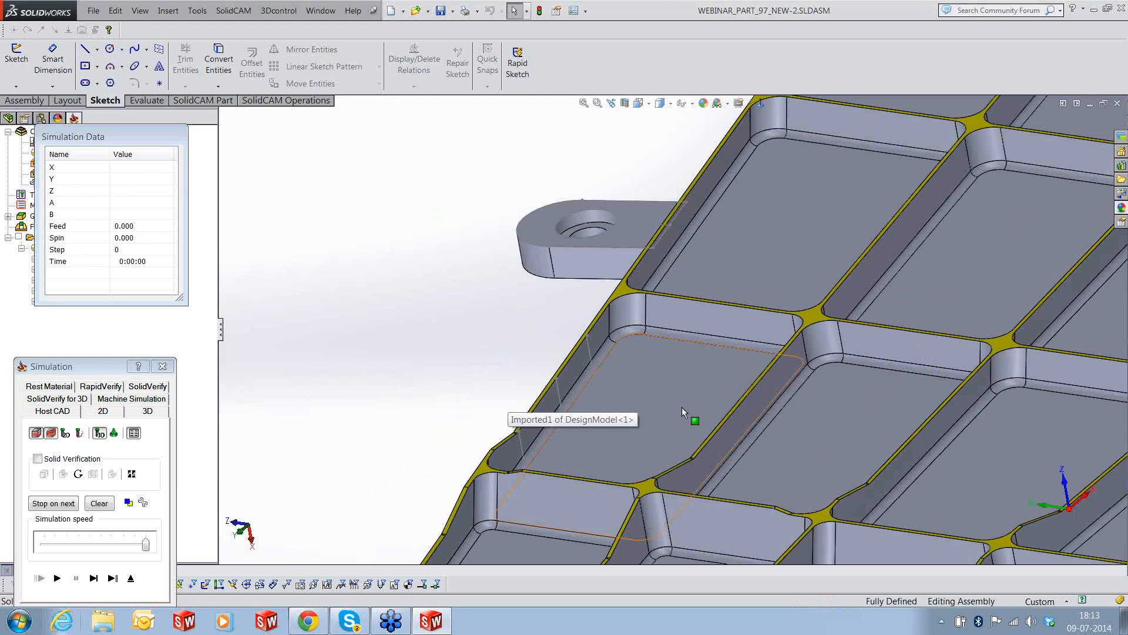
middle_click_drag(682, 407, 707, 334)
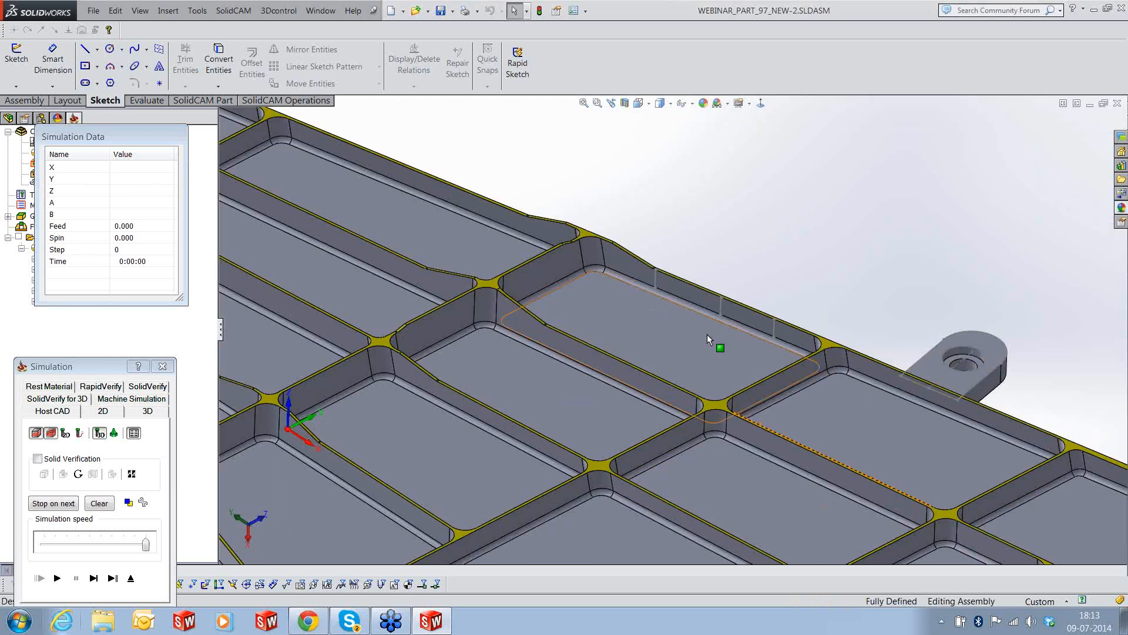
left_click(93, 579)
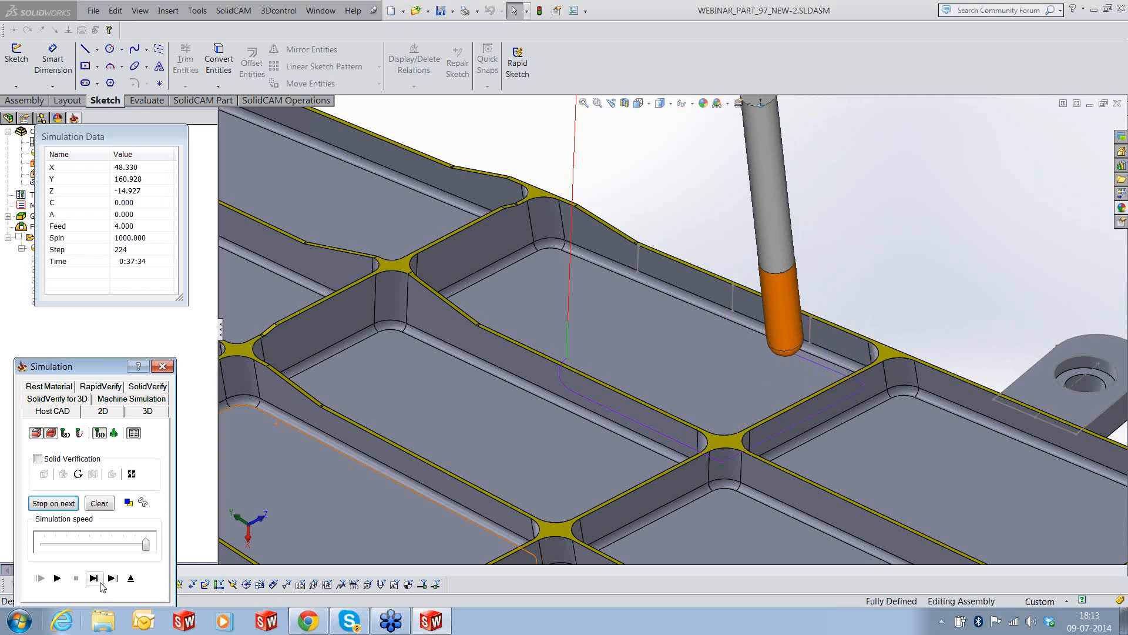
left_click(93, 578)
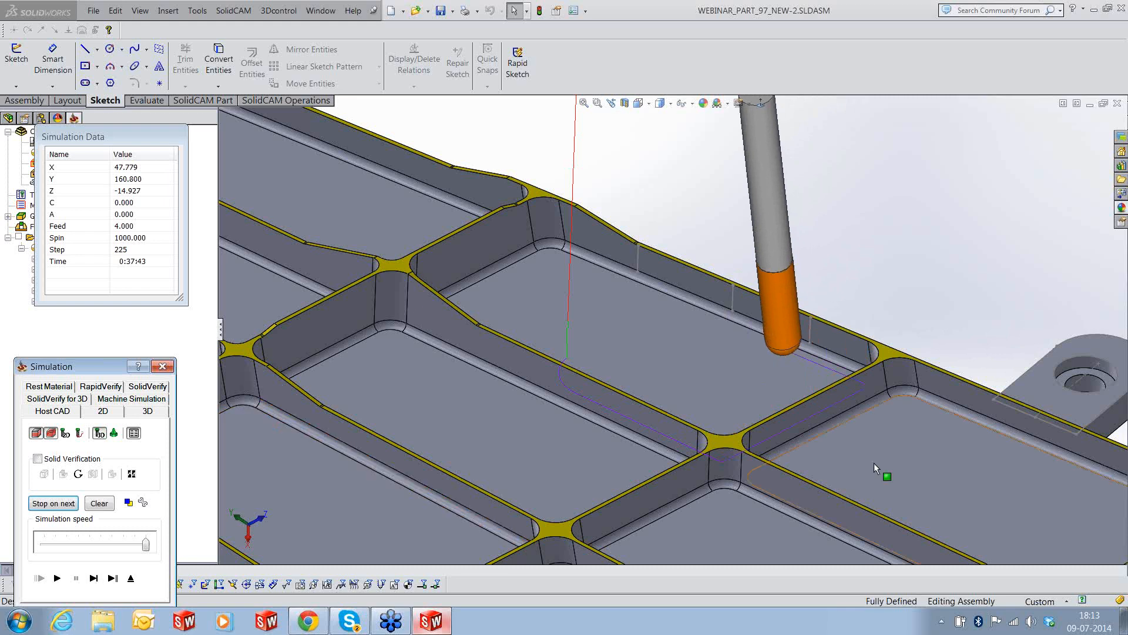
left_click(93, 578)
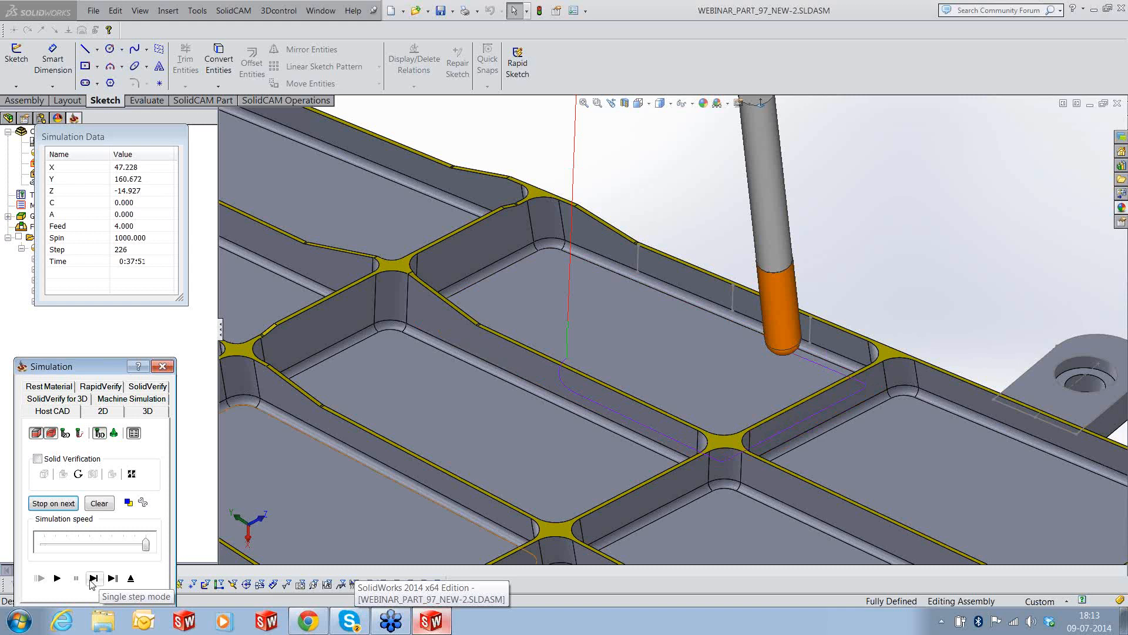
left_click(92, 584)
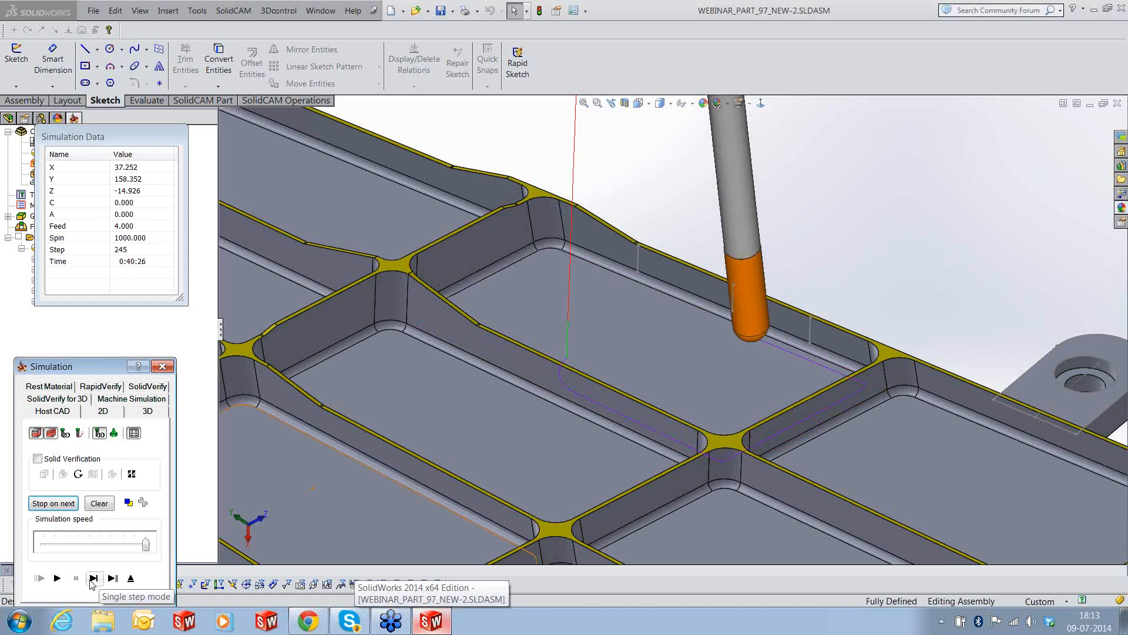
left_click(93, 583)
left_click(92, 584)
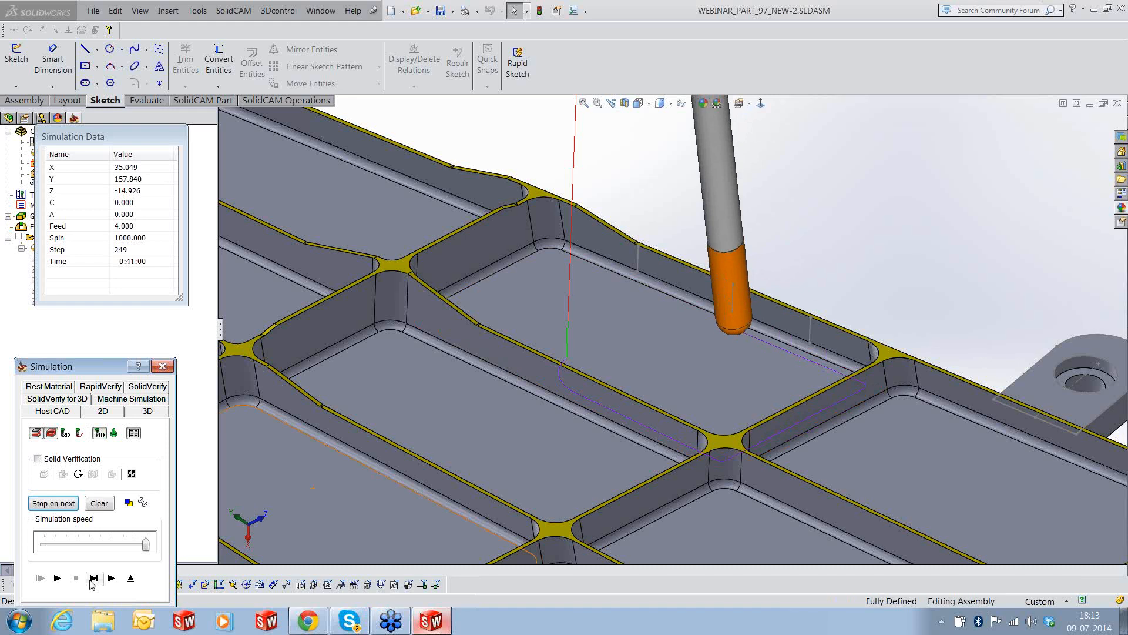
Step the tool through the rest of the pocket pass, inspect its tilted position near the entry, and close the simulation
left_click(93, 578)
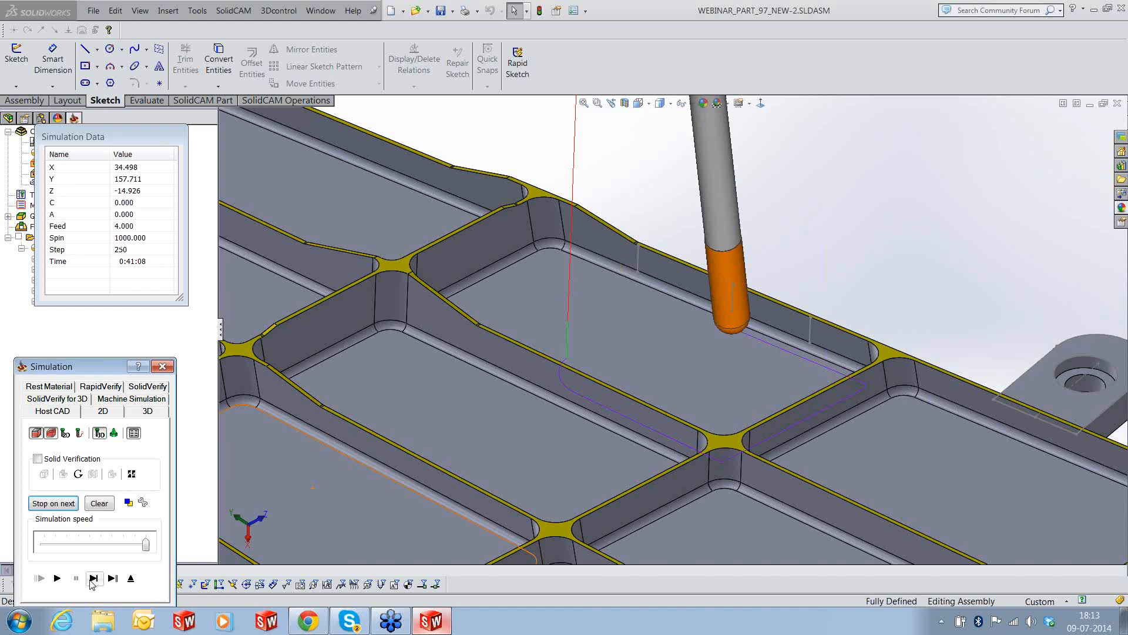
left_click(92, 583)
left_click(92, 583)
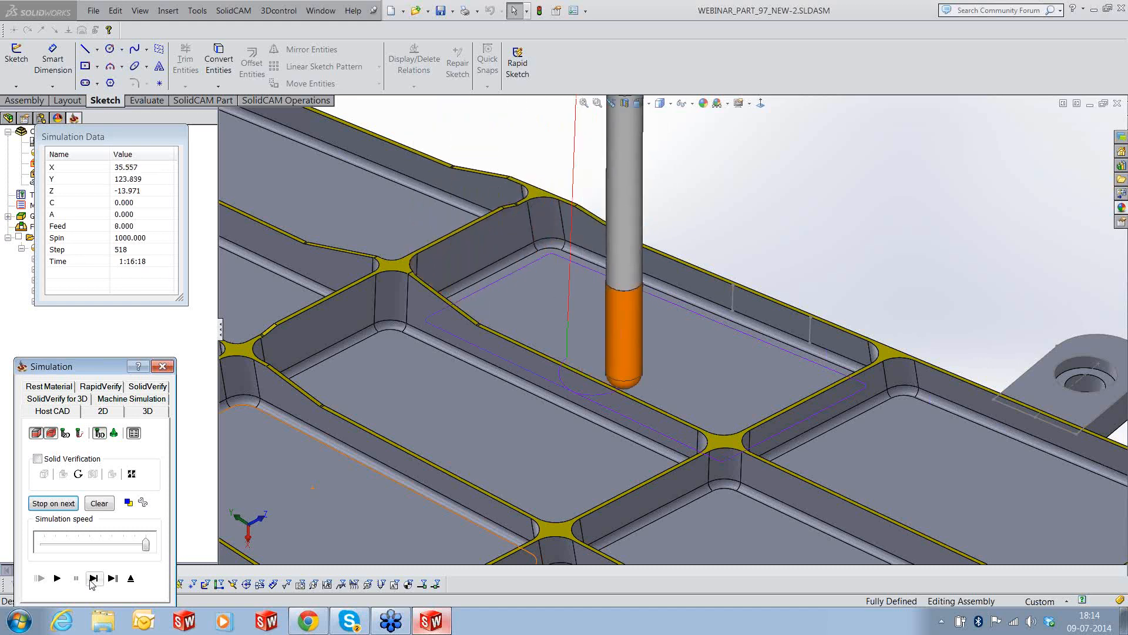
left_click(92, 579)
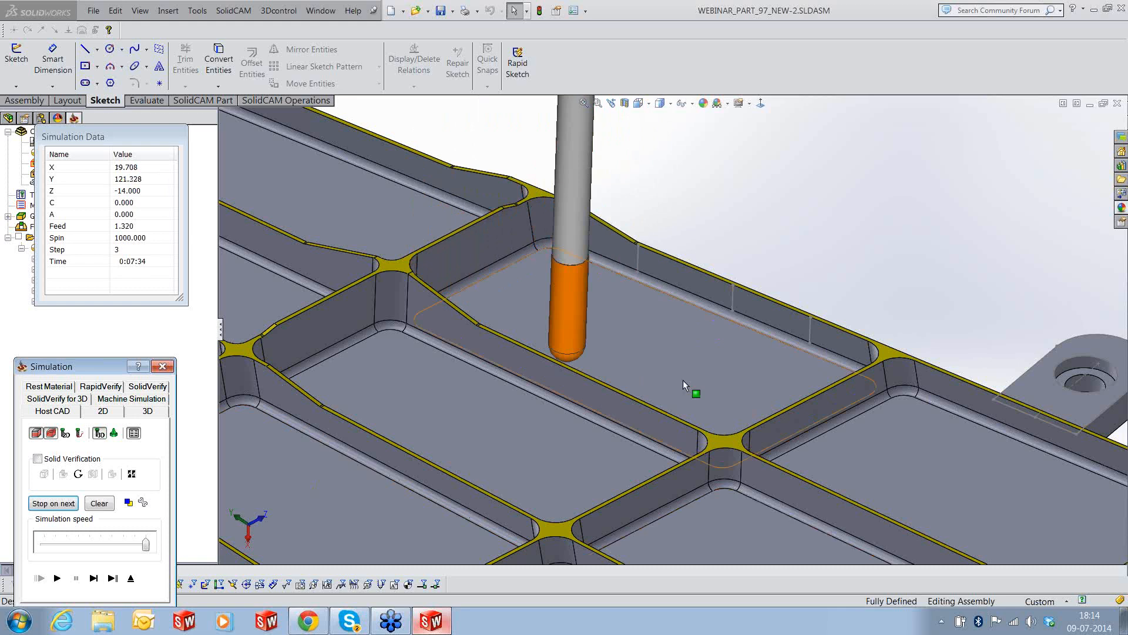
middle_click_drag(683, 380, 747, 441)
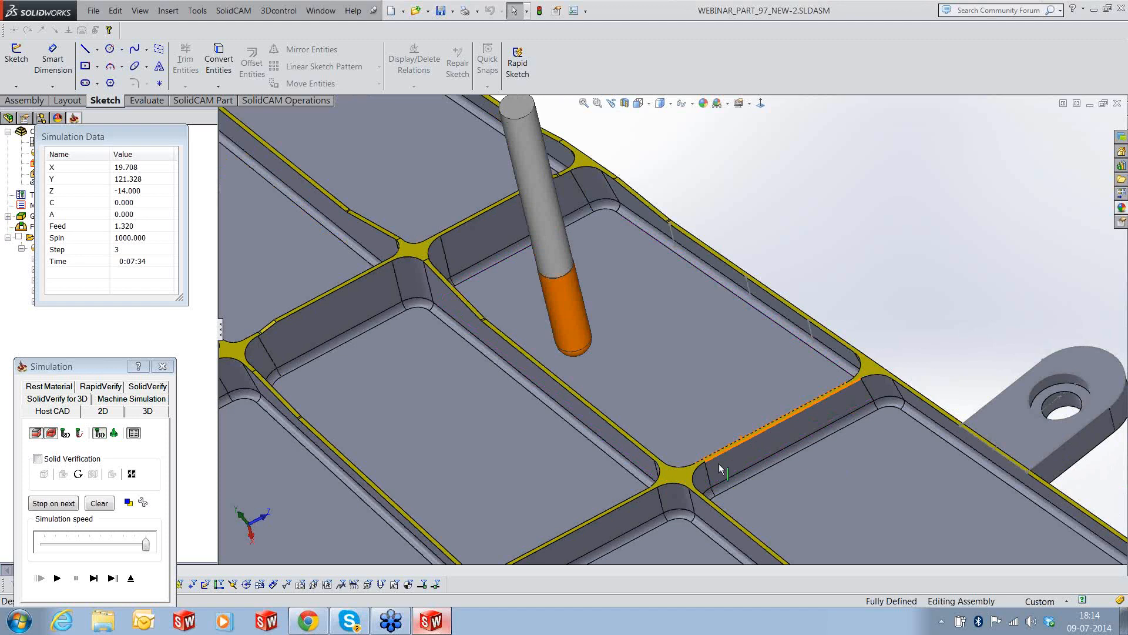
left_click(132, 578)
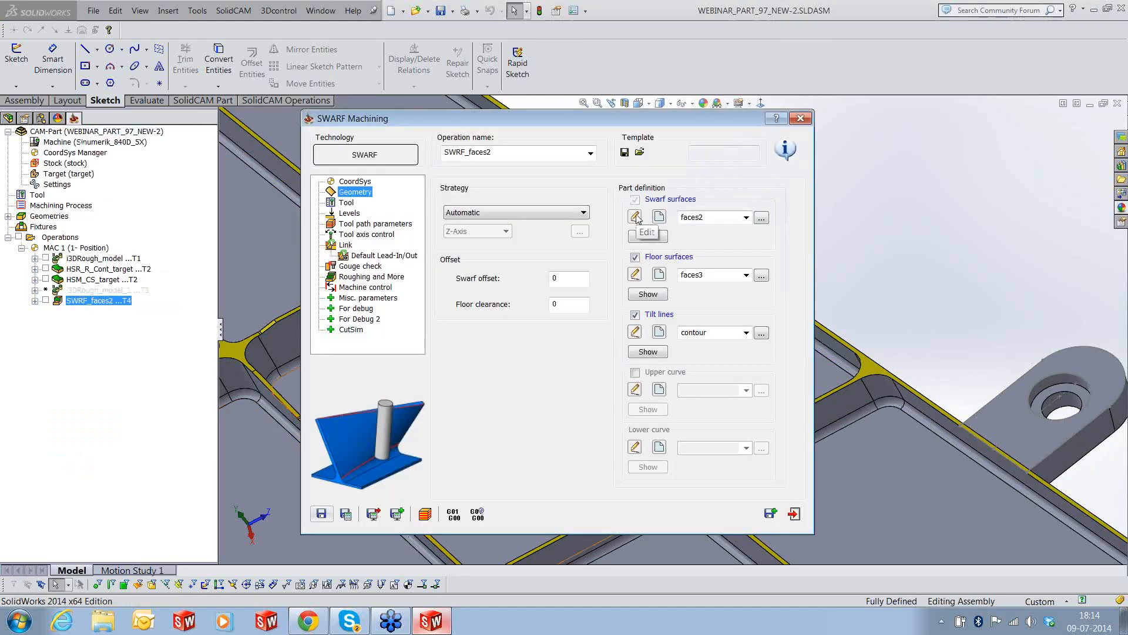
Set the SWARF roughing to 3 pattern layers with a 0.25 layer distance and Blend spline small links, and calculate the operation
left_click(365, 278)
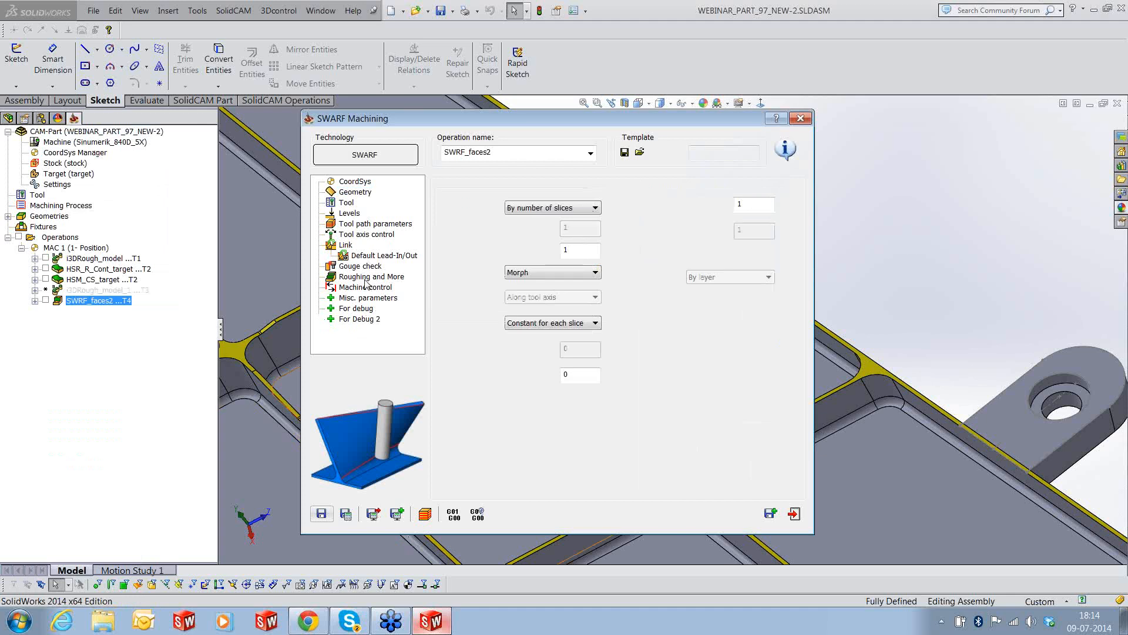
left_click_drag(757, 202, 706, 226)
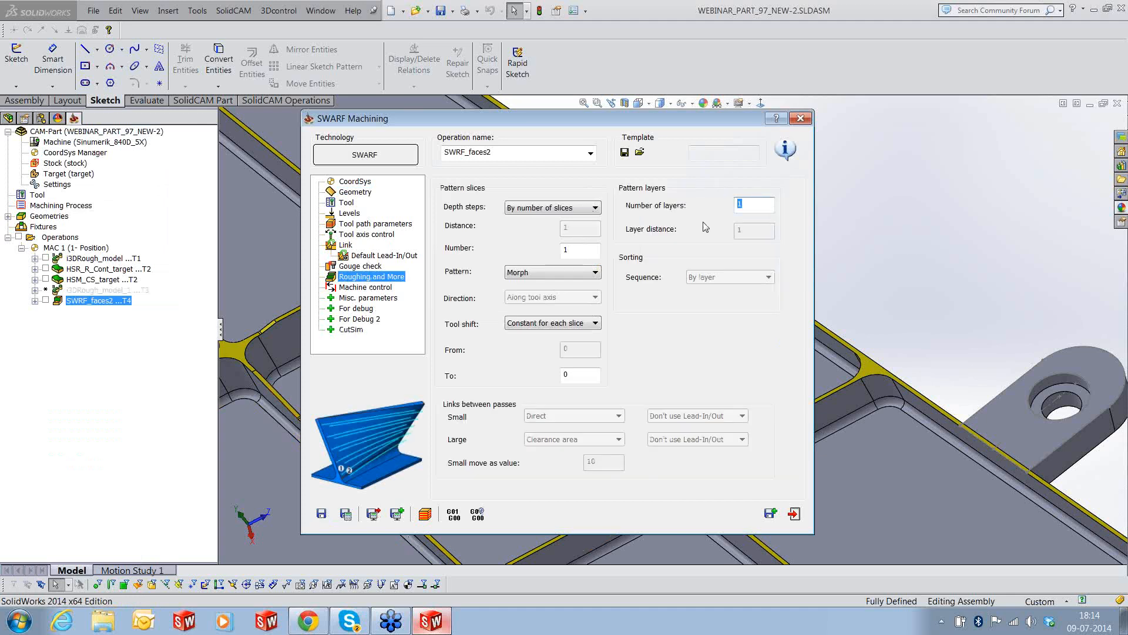
type("3")
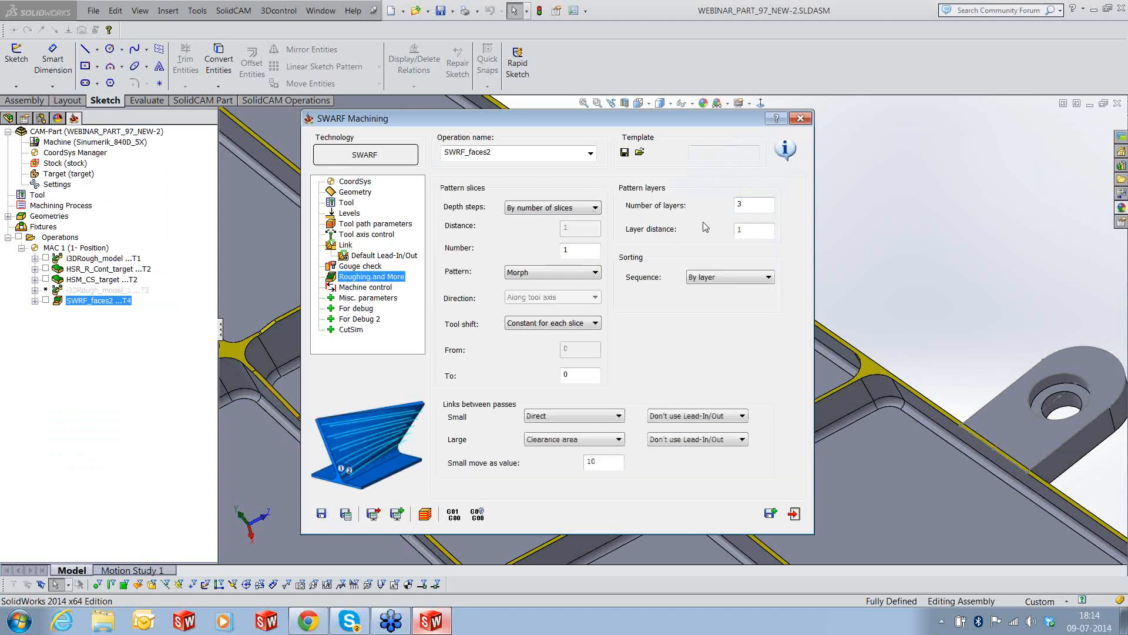
key("Tab")
type("0.25")
left_click(562, 422)
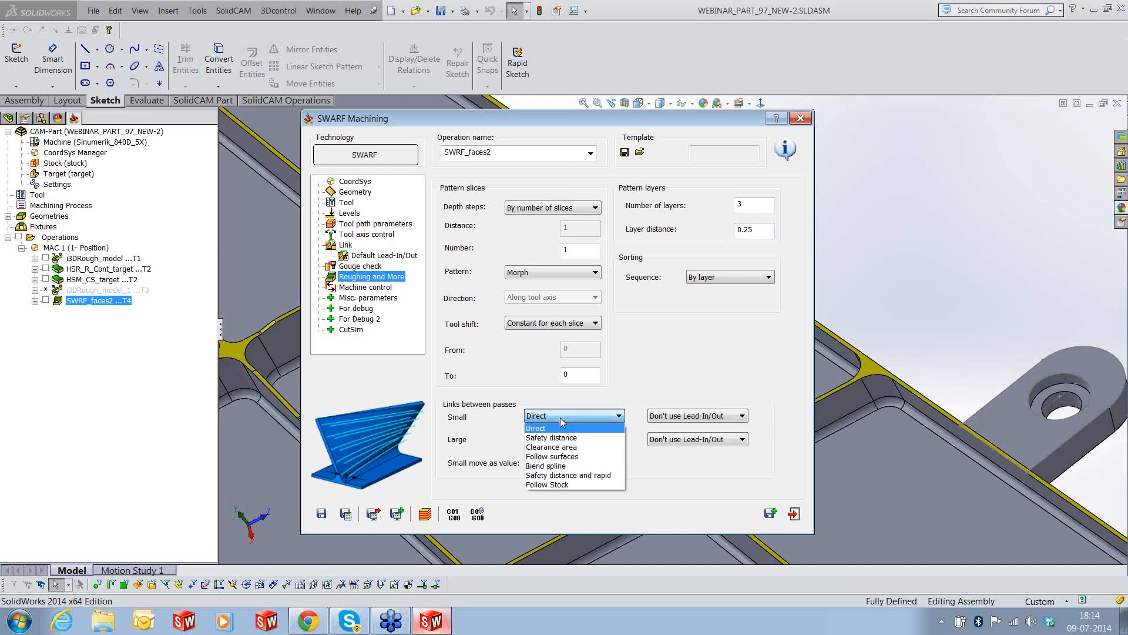
left_click(553, 465)
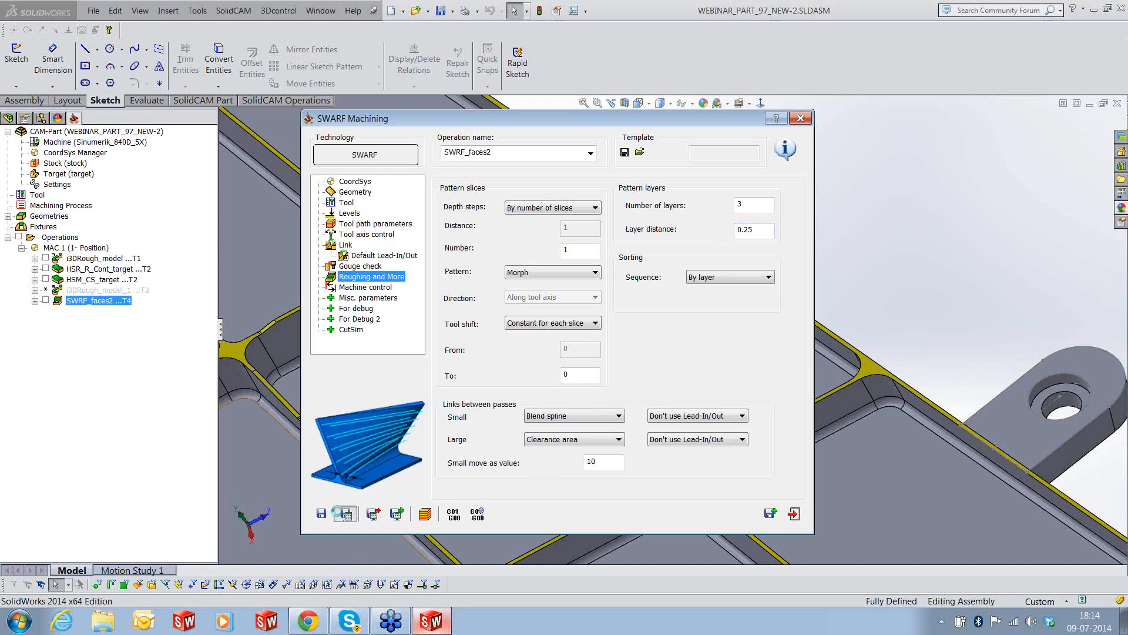
left_click(344, 514)
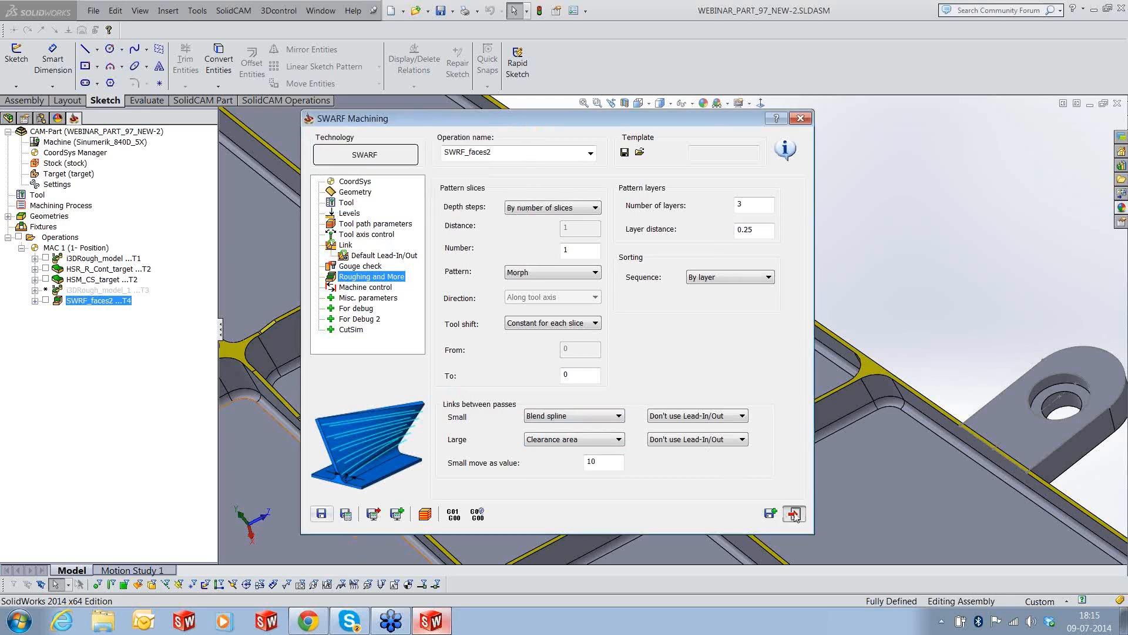
left_click(795, 514)
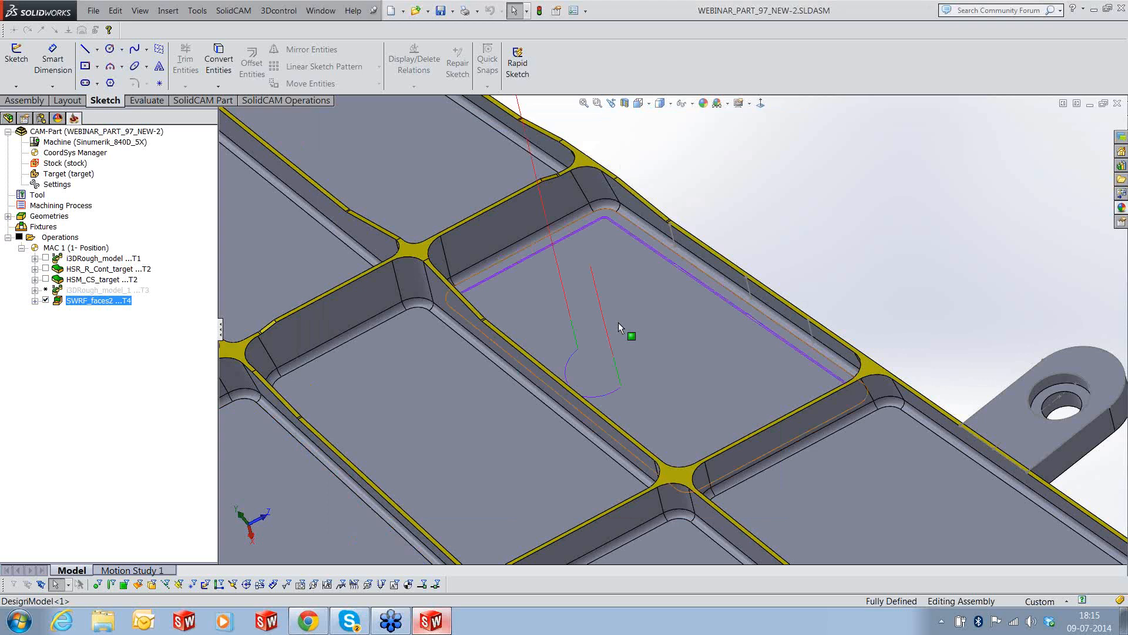
Examine the layered SWARF tool path along the pocket walls and around its lead-in and lead-out arcs from several angles
middle_click_drag(618, 322, 634, 393)
scroll(641, 399, "down", 3)
scroll(551, 400, "down", 5)
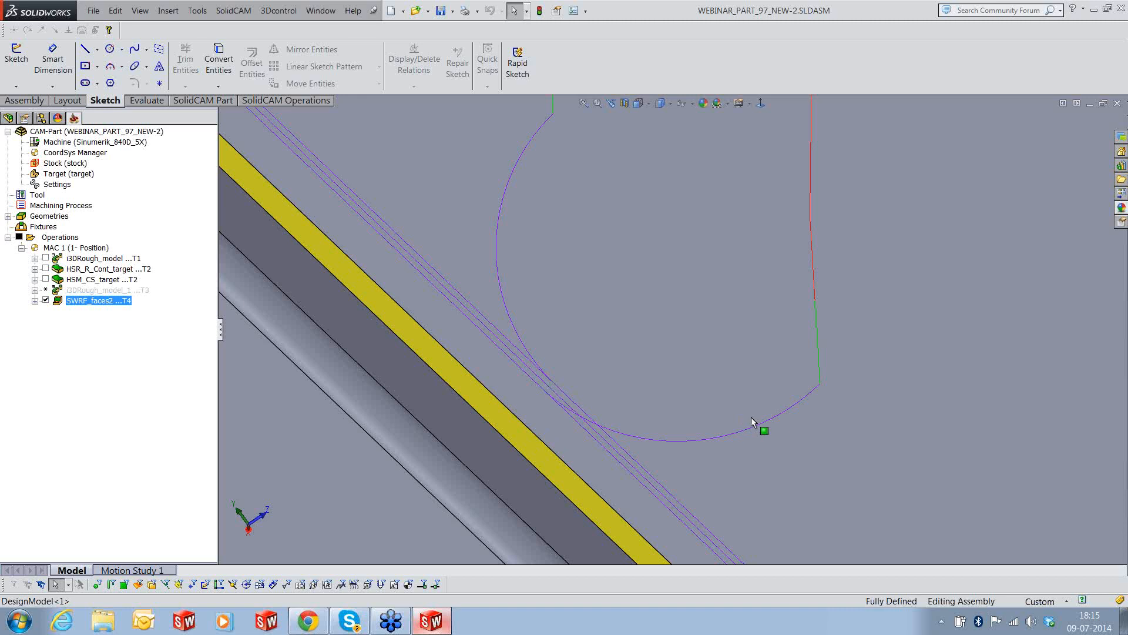
scroll(751, 417, "up", 2)
scroll(751, 418, "up", 2)
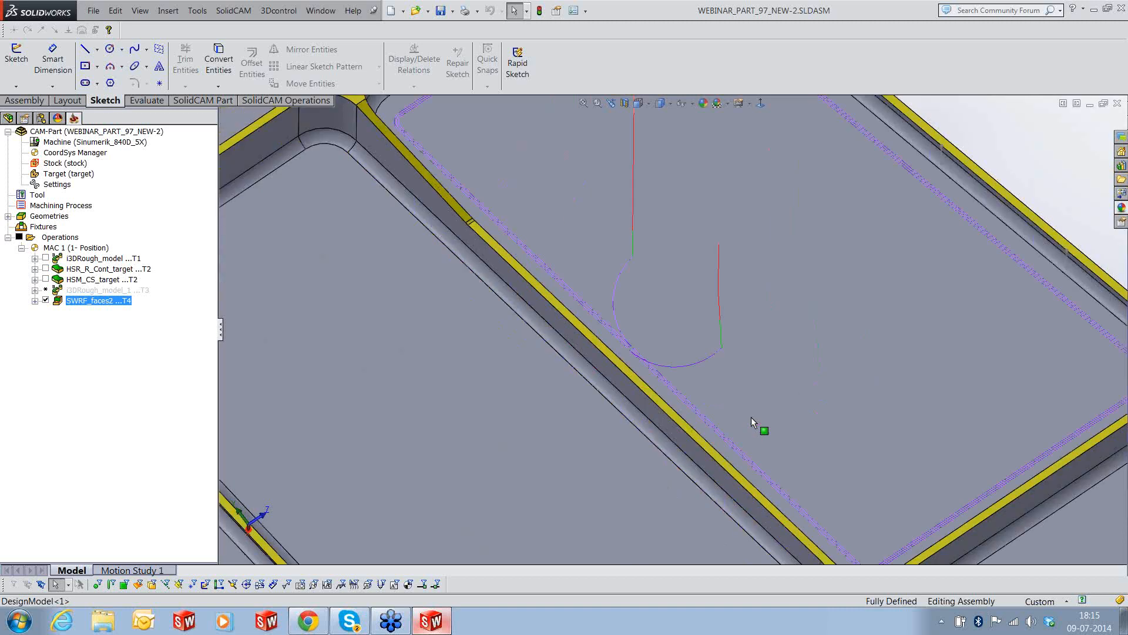
middle_click_drag(751, 417, 832, 403)
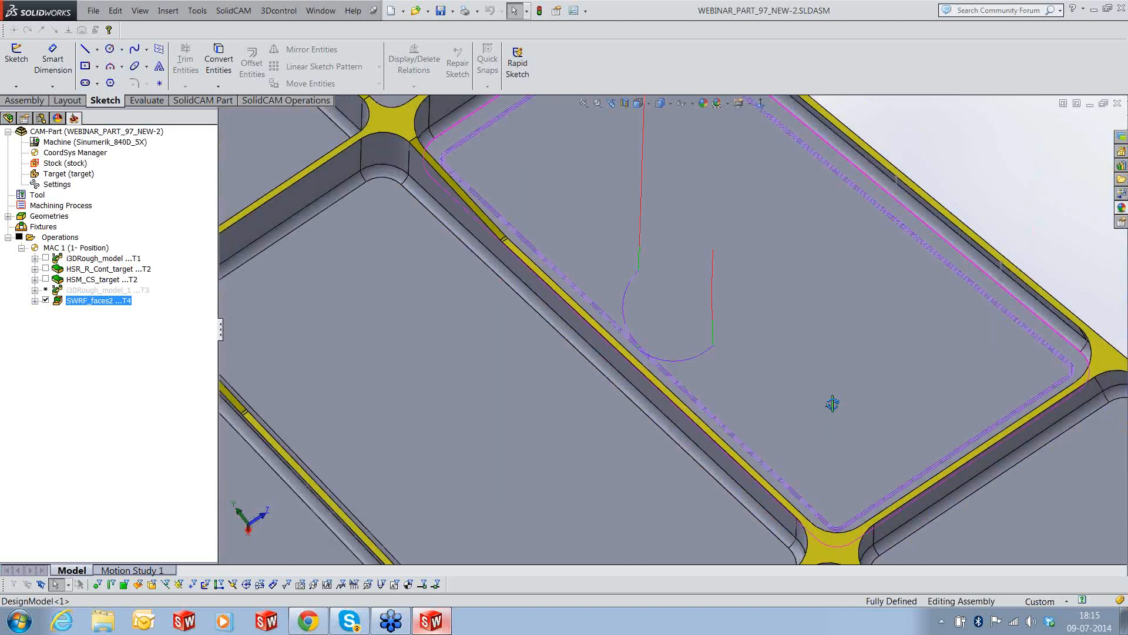
scroll(770, 319, "up", 4)
scroll(770, 318, "down", 3)
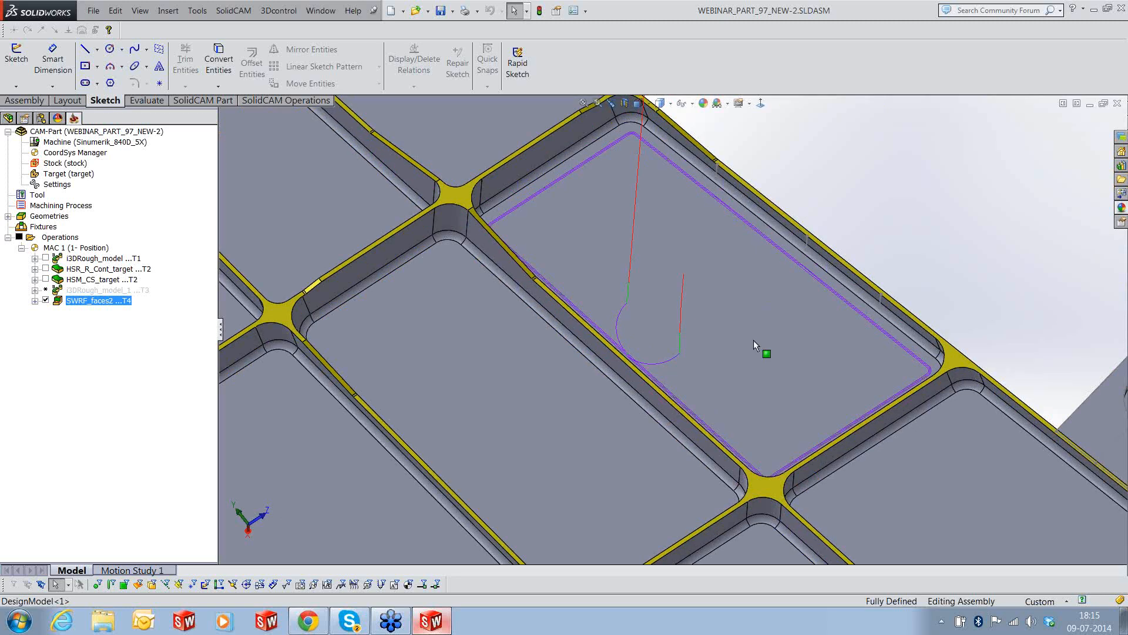
middle_click_drag(754, 341, 802, 268)
scroll(801, 268, "down", 4)
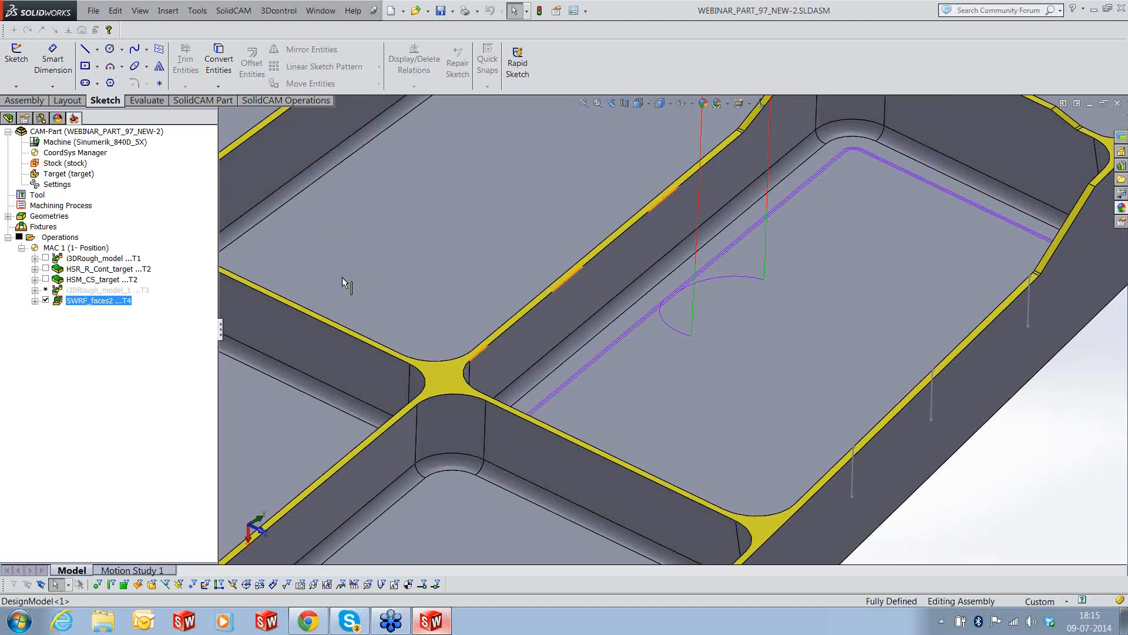
Change the SWARF pattern to 1 layer and 10 depth slices with the tool path hidden, and recalculate the operation
left_click(46, 300)
right_click(73, 305)
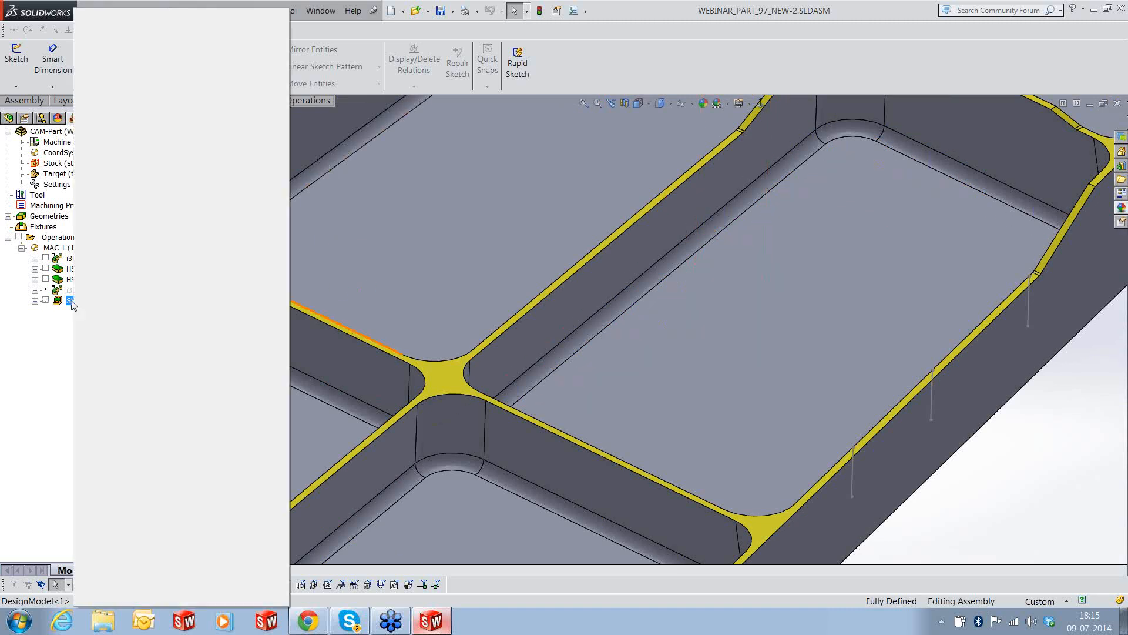
left_click(100, 156)
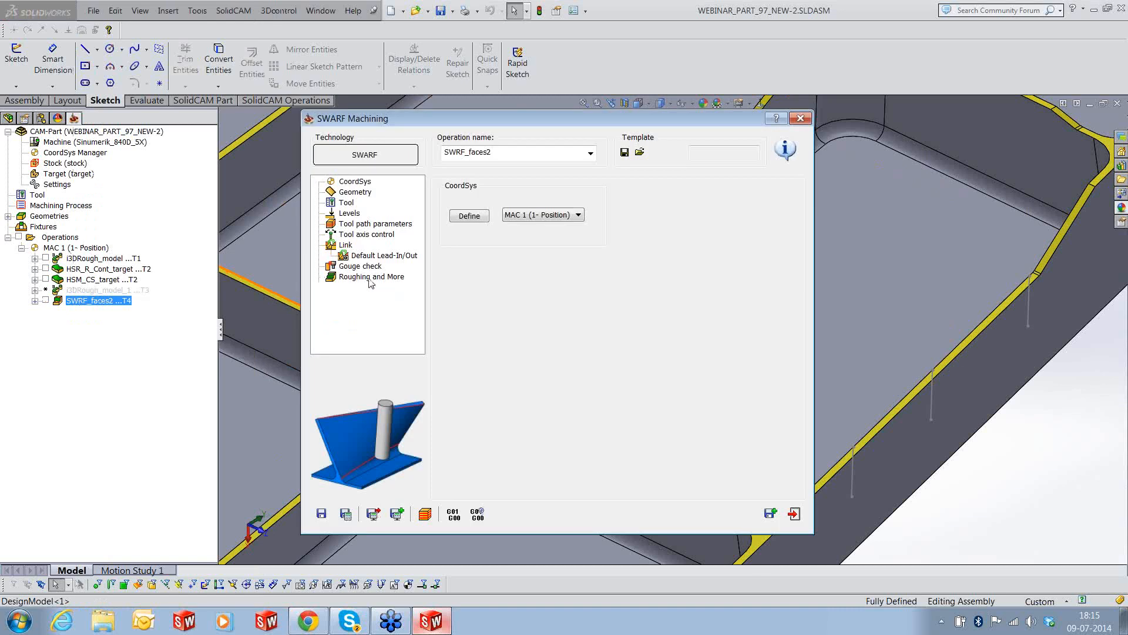
left_click(371, 277)
double_click(763, 207)
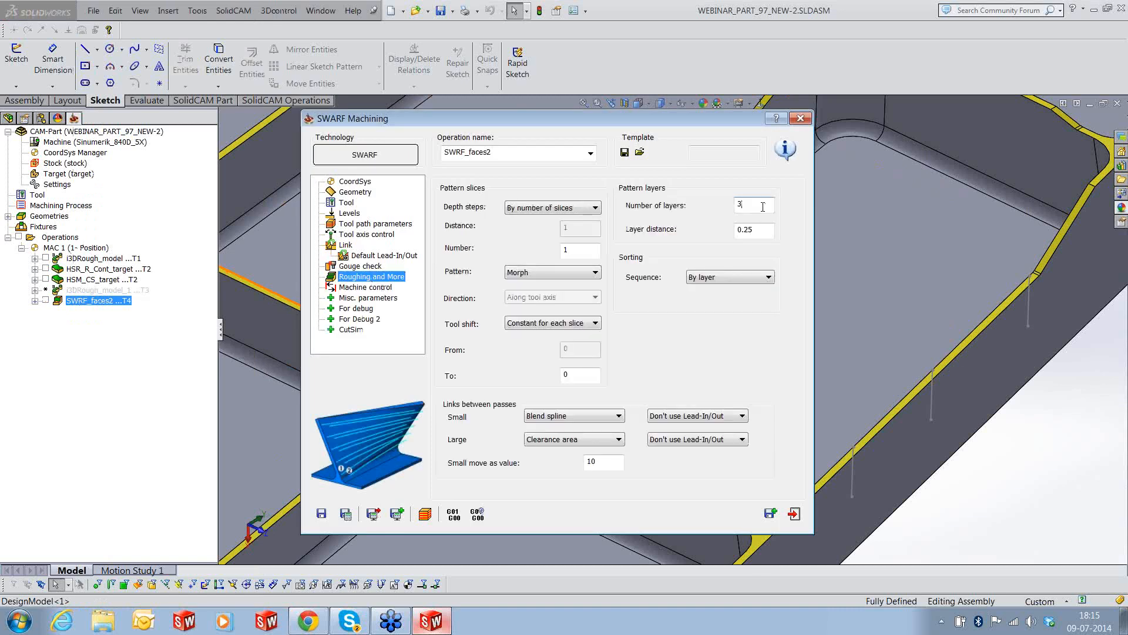
type("1")
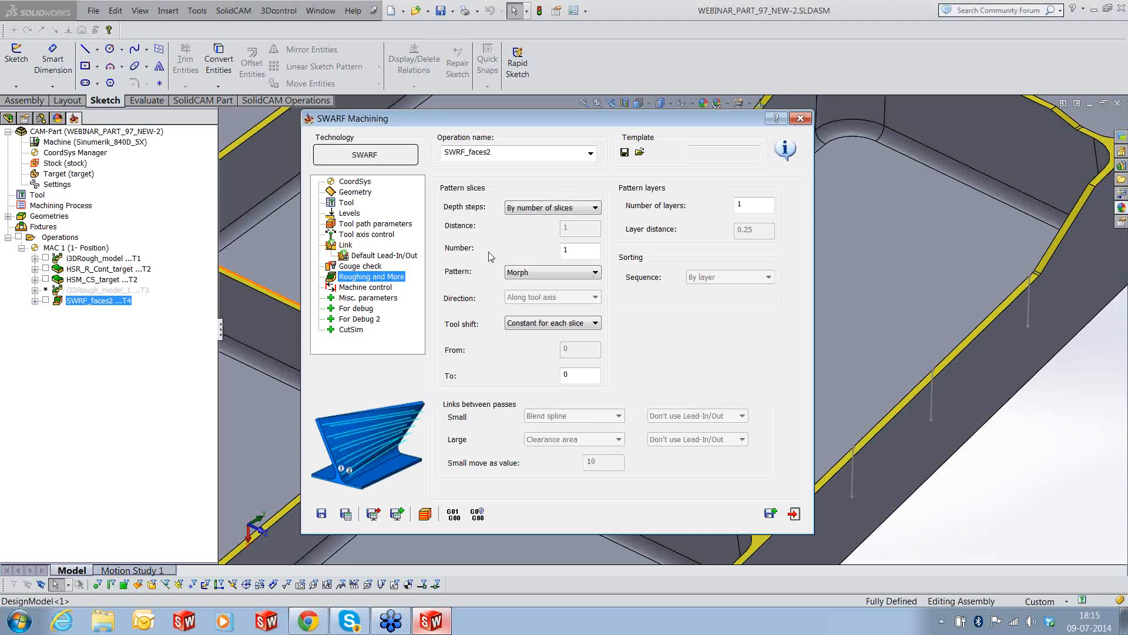
double_click(565, 250)
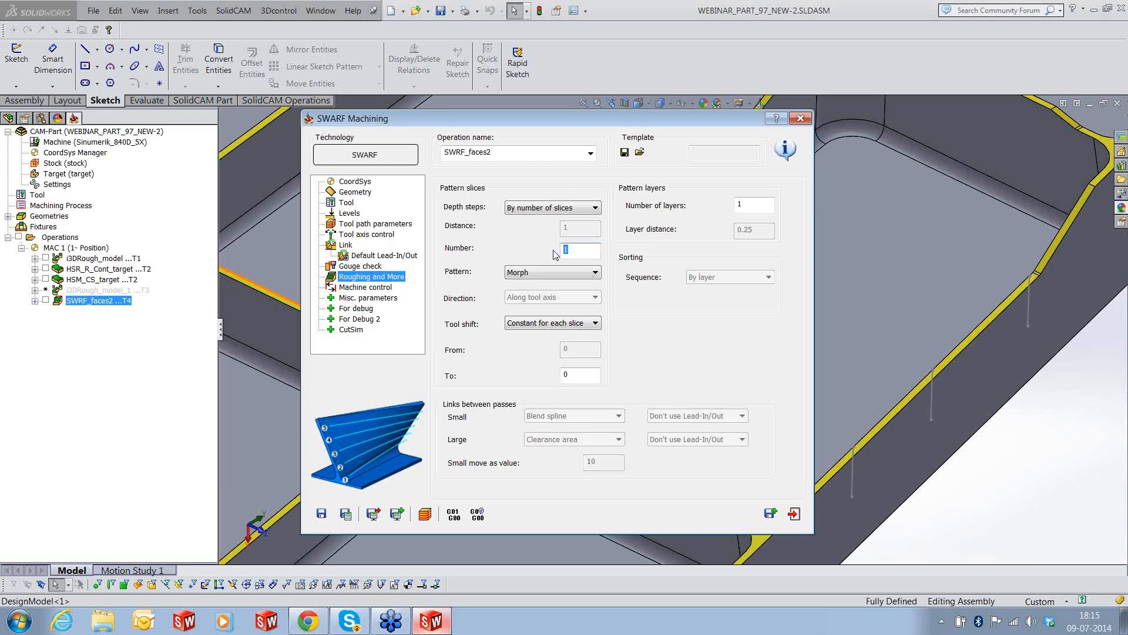
type("10")
left_click(346, 514)
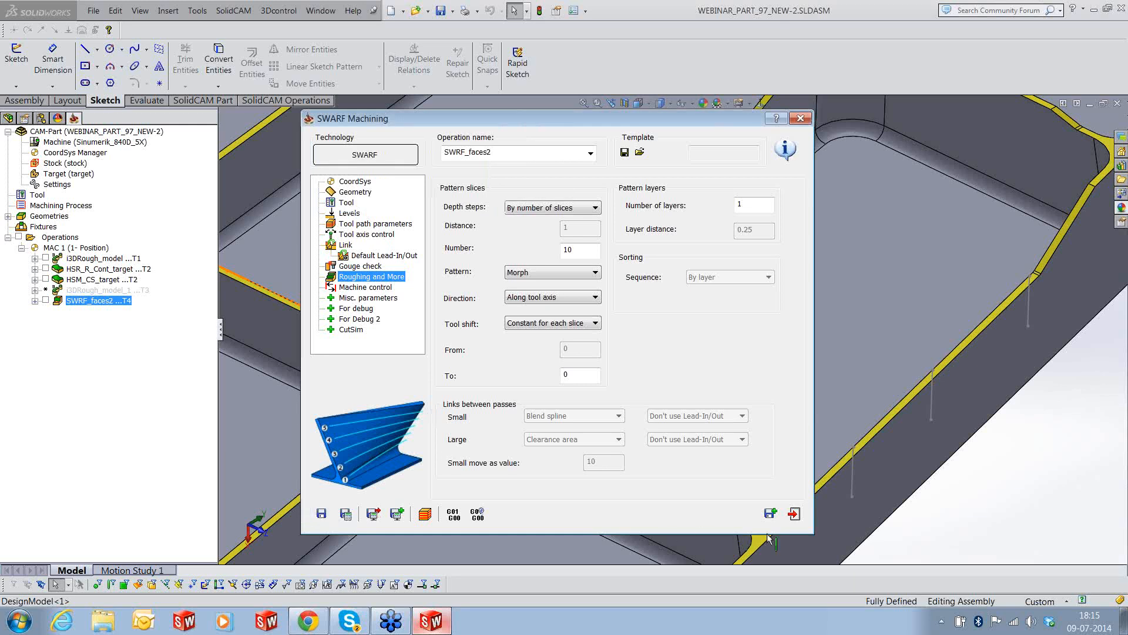
left_click(794, 514)
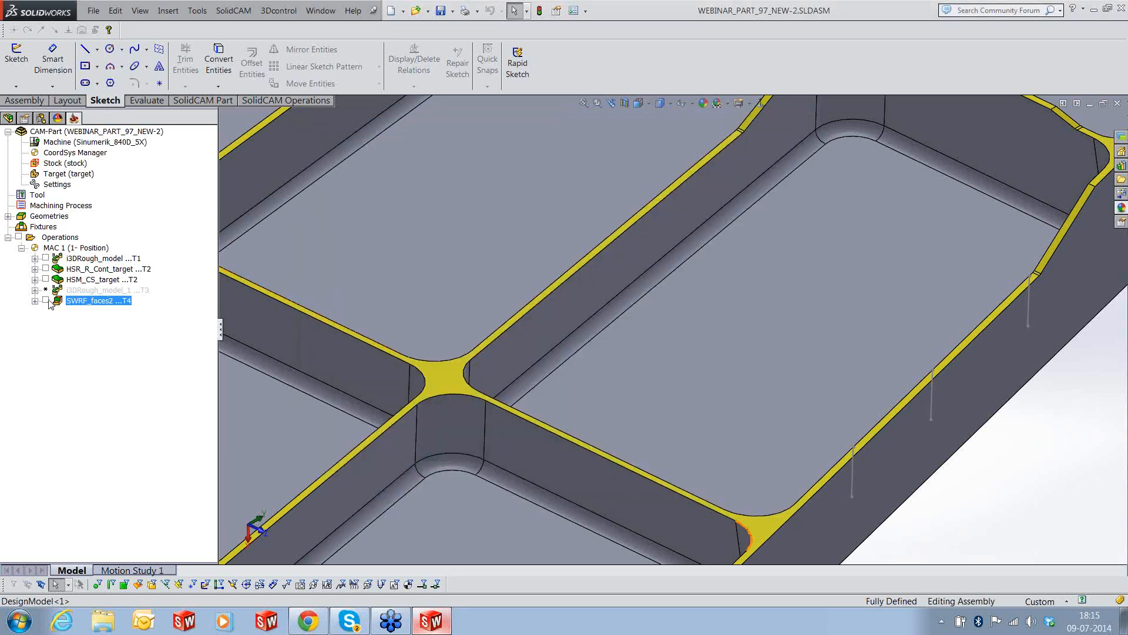
Display the sliced SWARF tool path and inspect how its passes are distributed over the height of the pocket walls
left_click(46, 300)
middle_click_drag(620, 326, 722, 274)
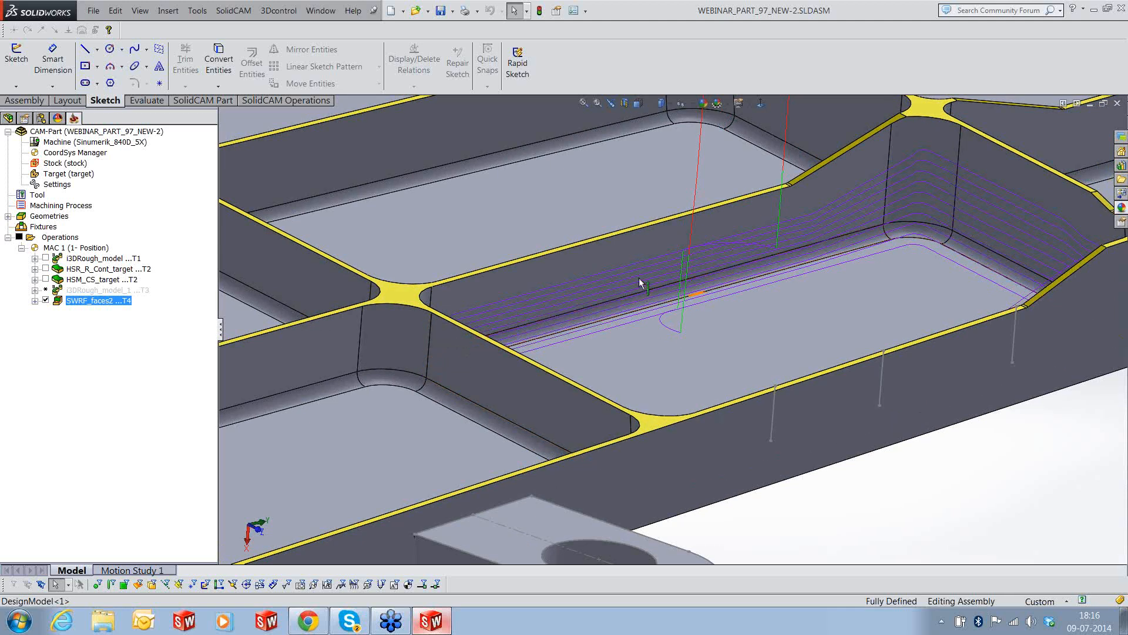
scroll(698, 321, "up", 2)
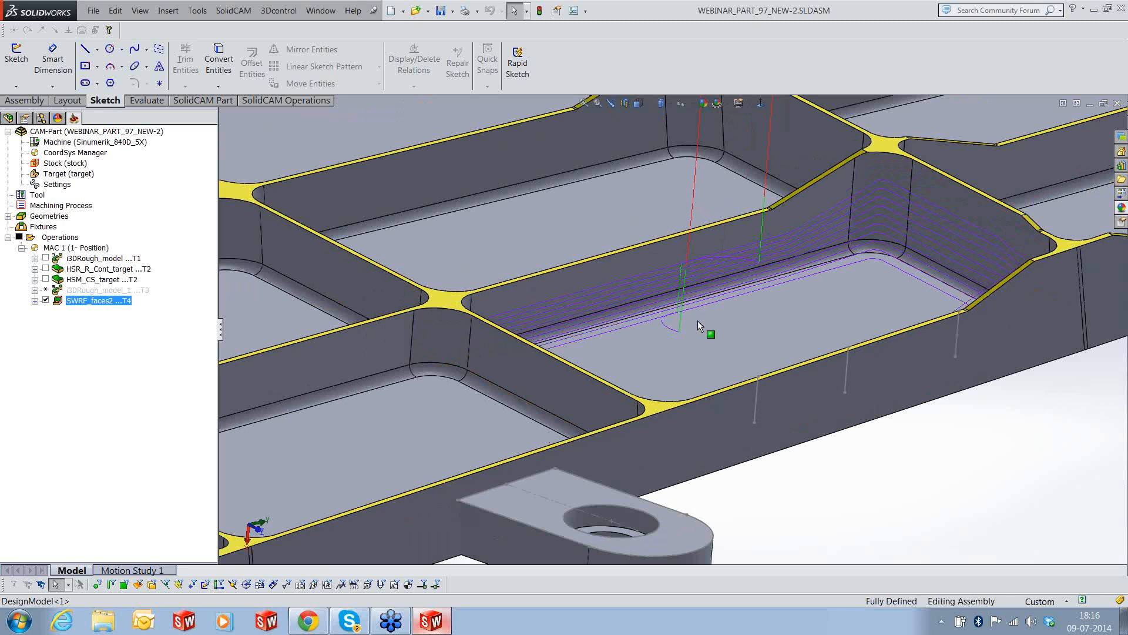
scroll(697, 319, "up", 1)
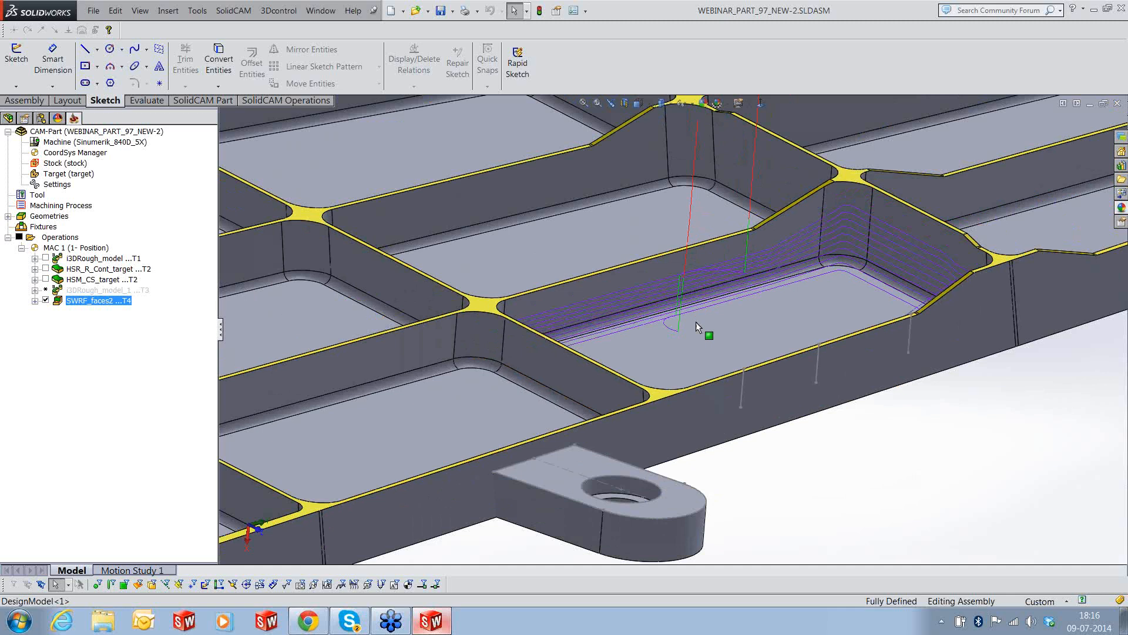
Set the SWARF pattern back to 1 slice and 3 layers with the tool path hidden, and recalculate the operation
left_click(45, 301)
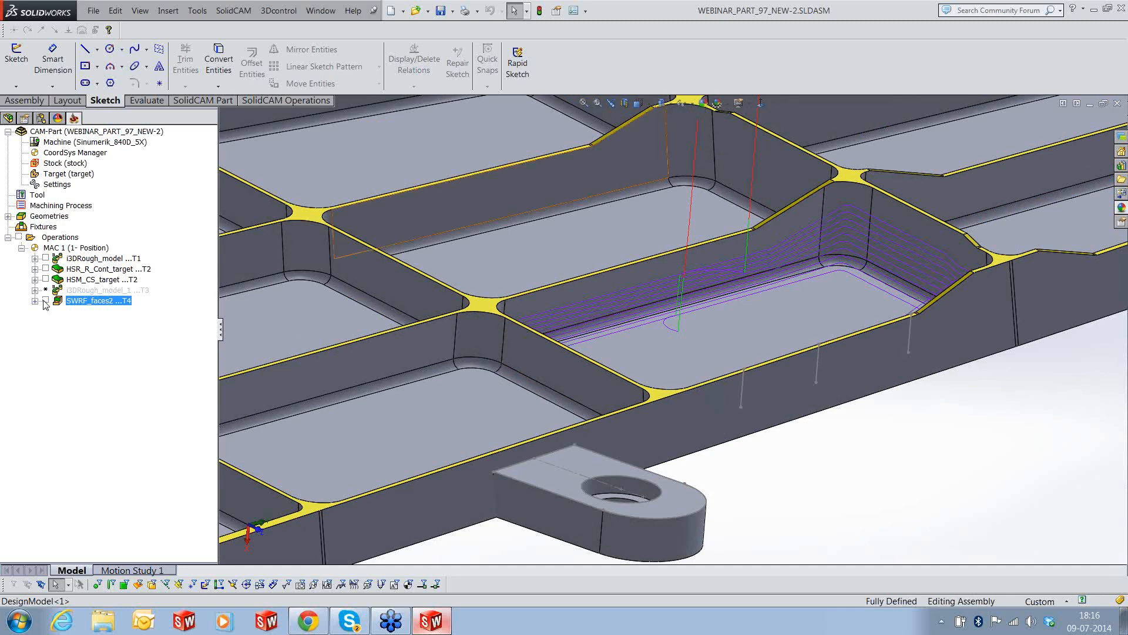
right_click(68, 303)
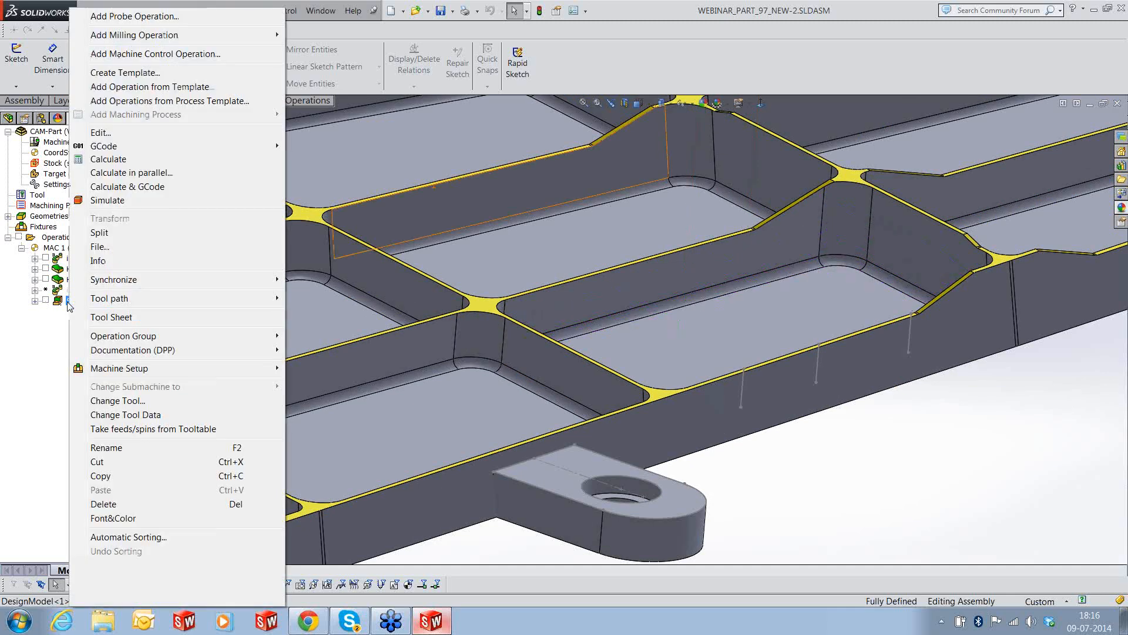
left_click(128, 133)
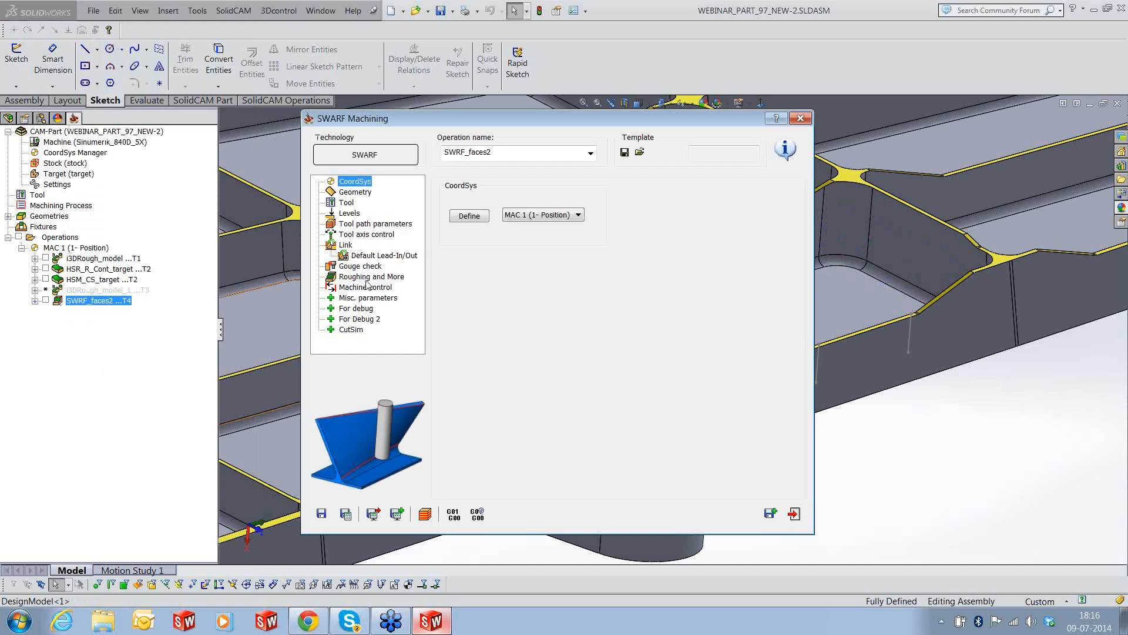
left_click(369, 279)
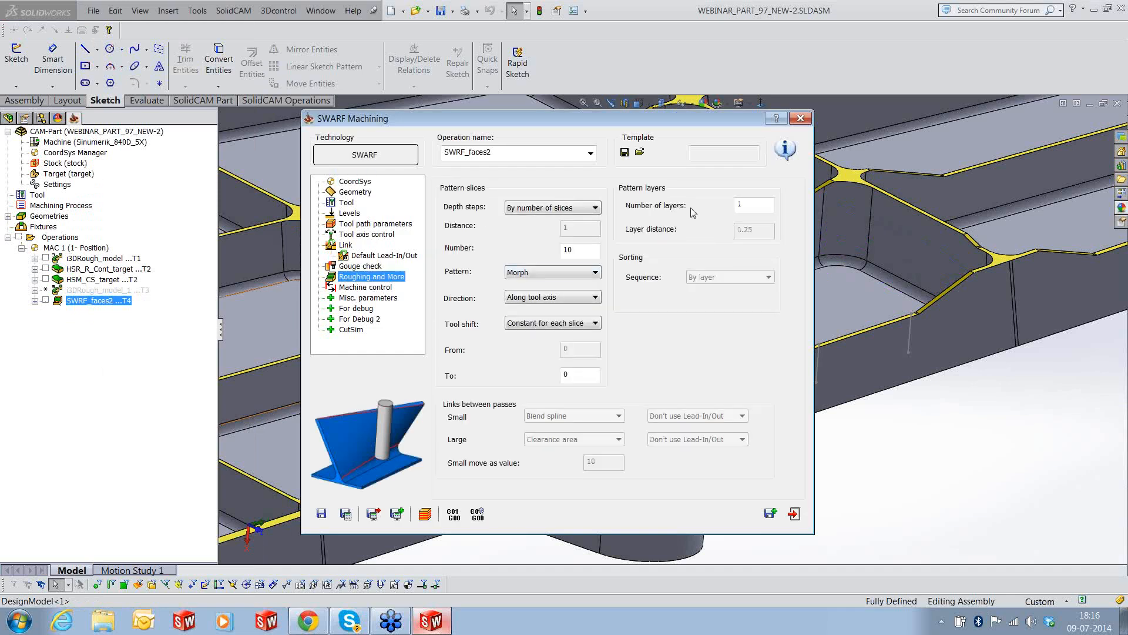
double_click(573, 249)
type("1")
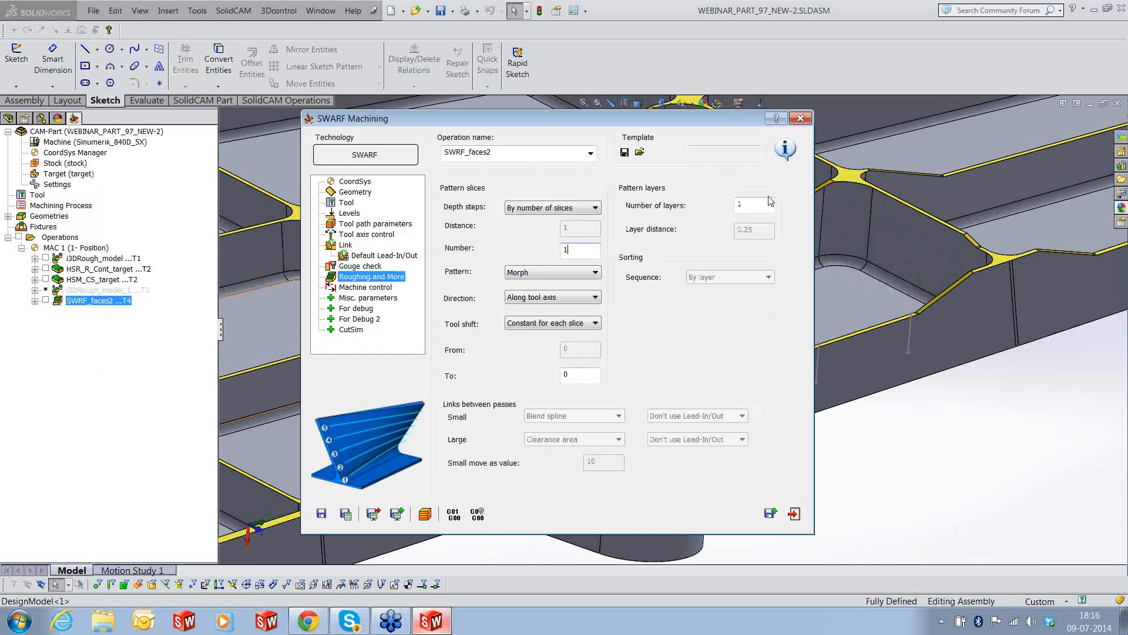
left_click_drag(767, 203, 691, 213)
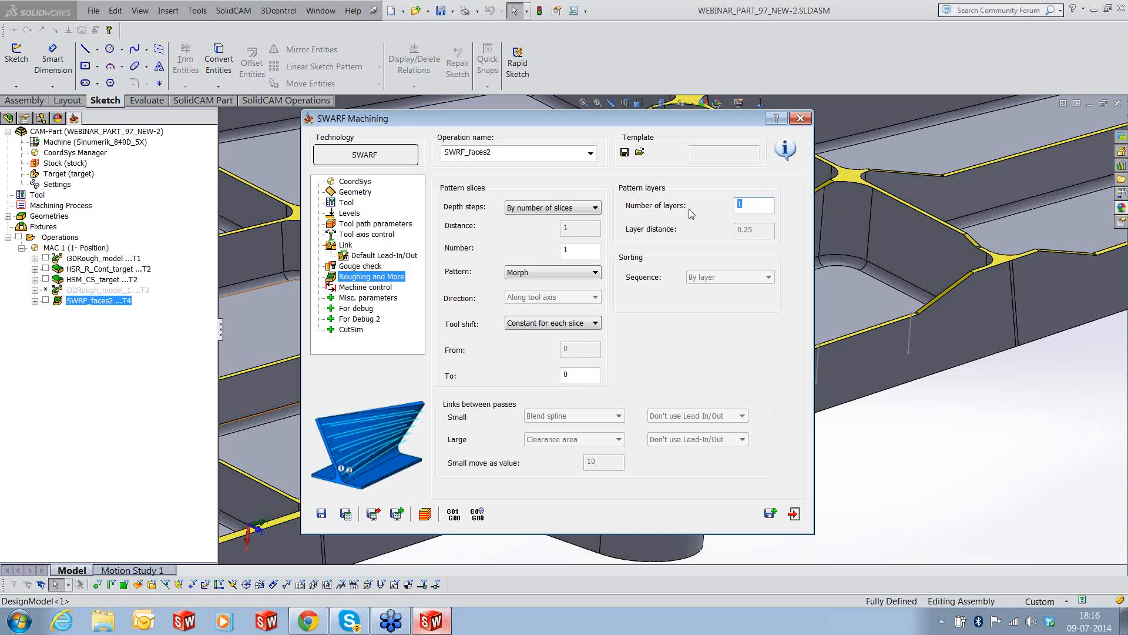
type("3")
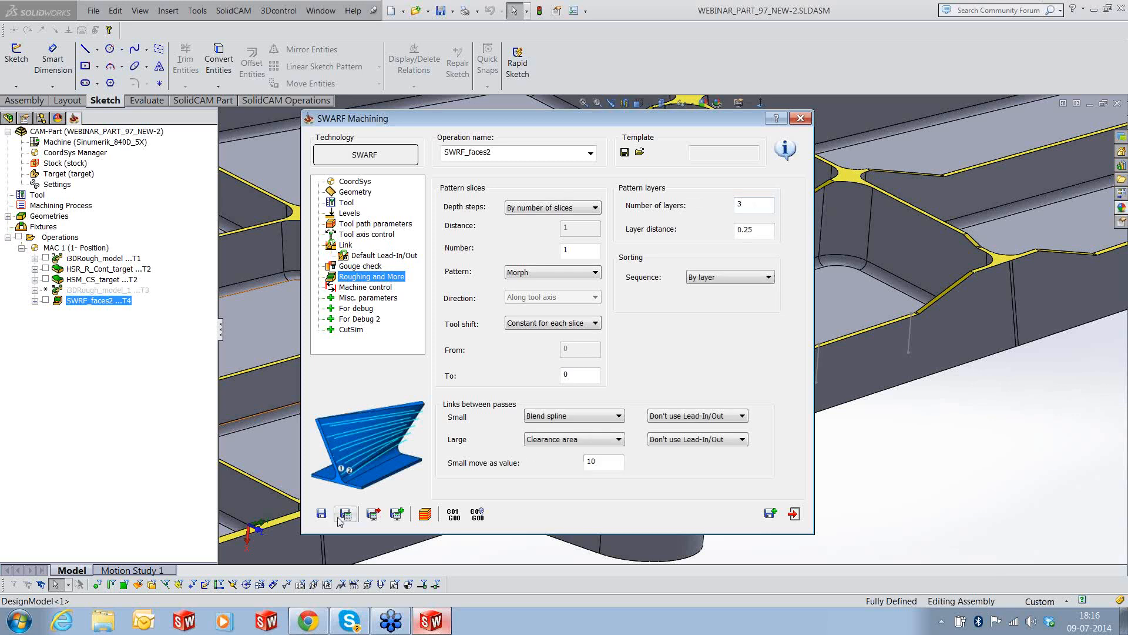
left_click(339, 514)
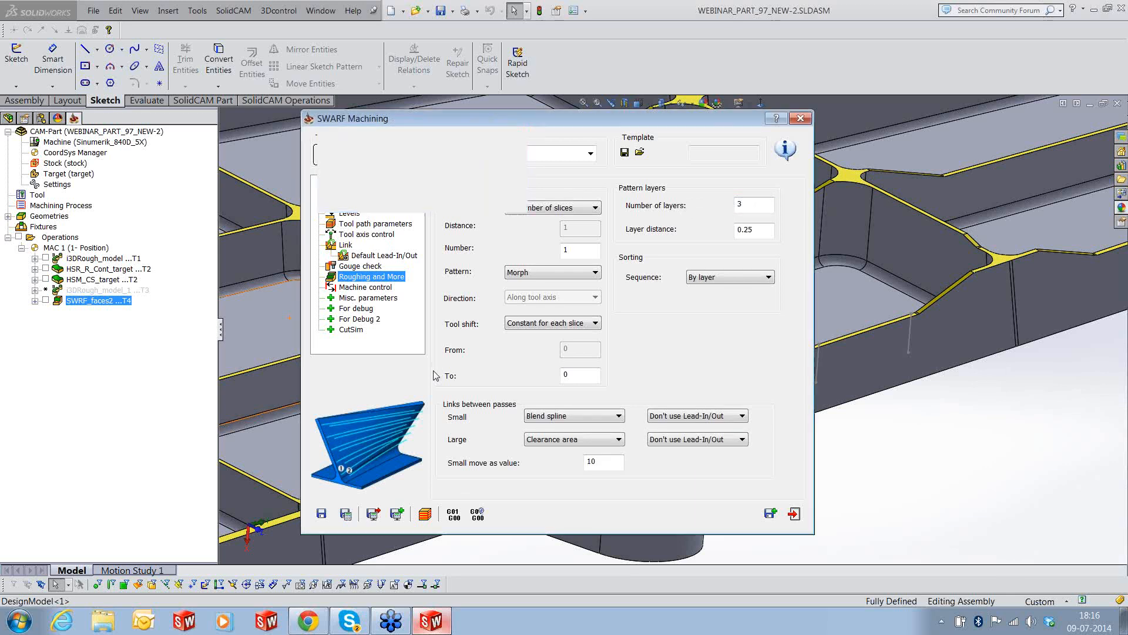
left_click(797, 515)
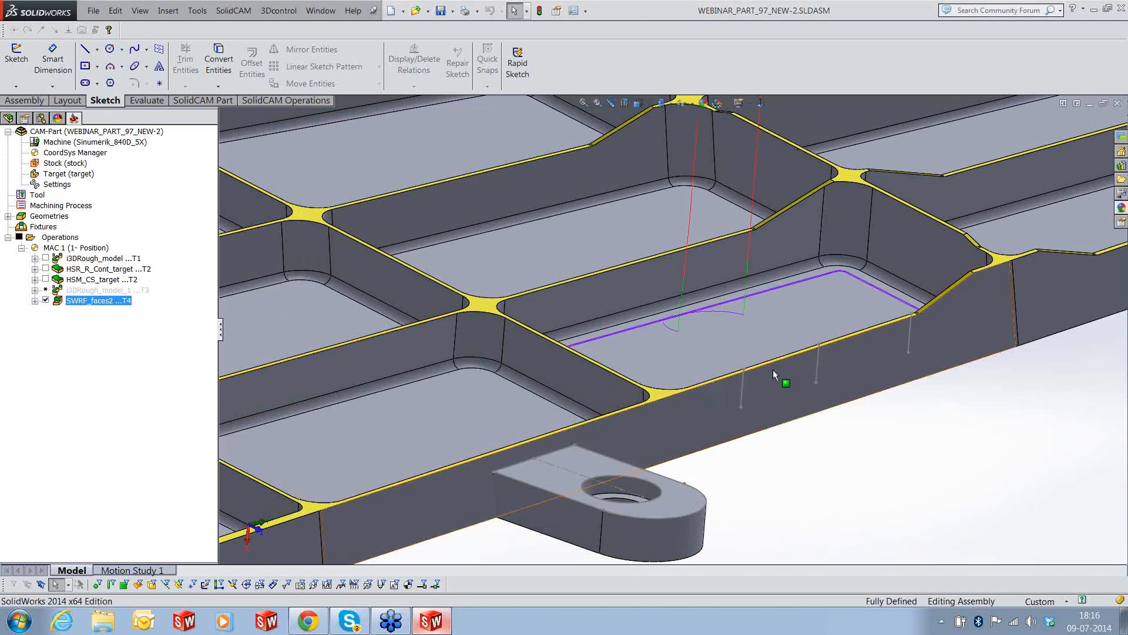
Hide the SWARF tool path and add a Sim. 5-Axis milling operation using the Parallel to surface technology
middle_click_drag(774, 369, 506, 239)
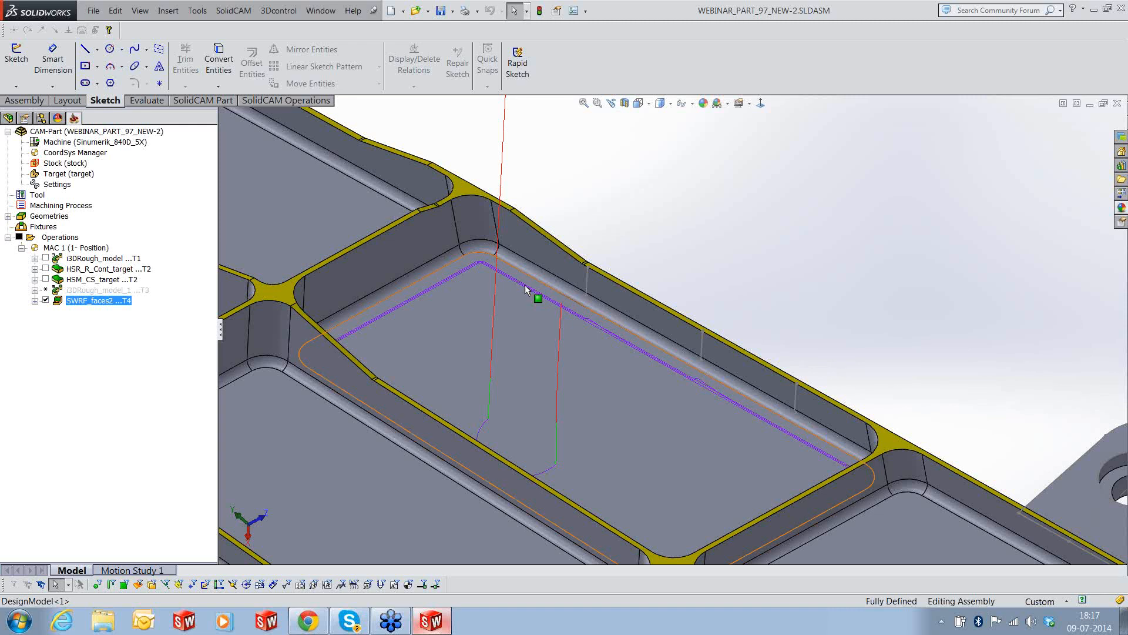
left_click(46, 301)
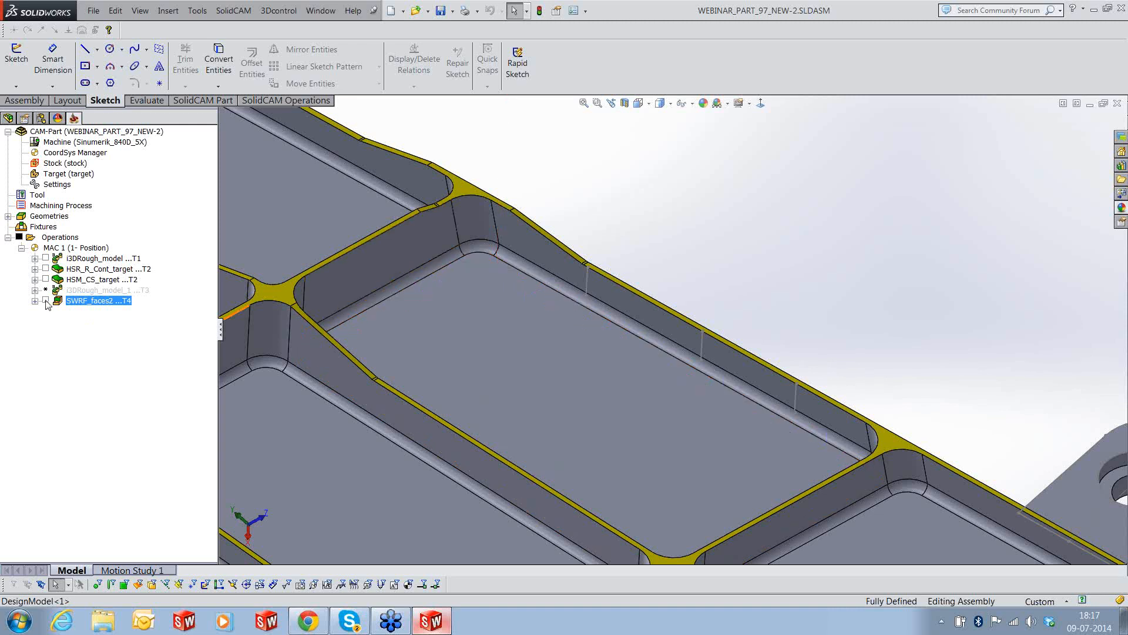
right_click(75, 301)
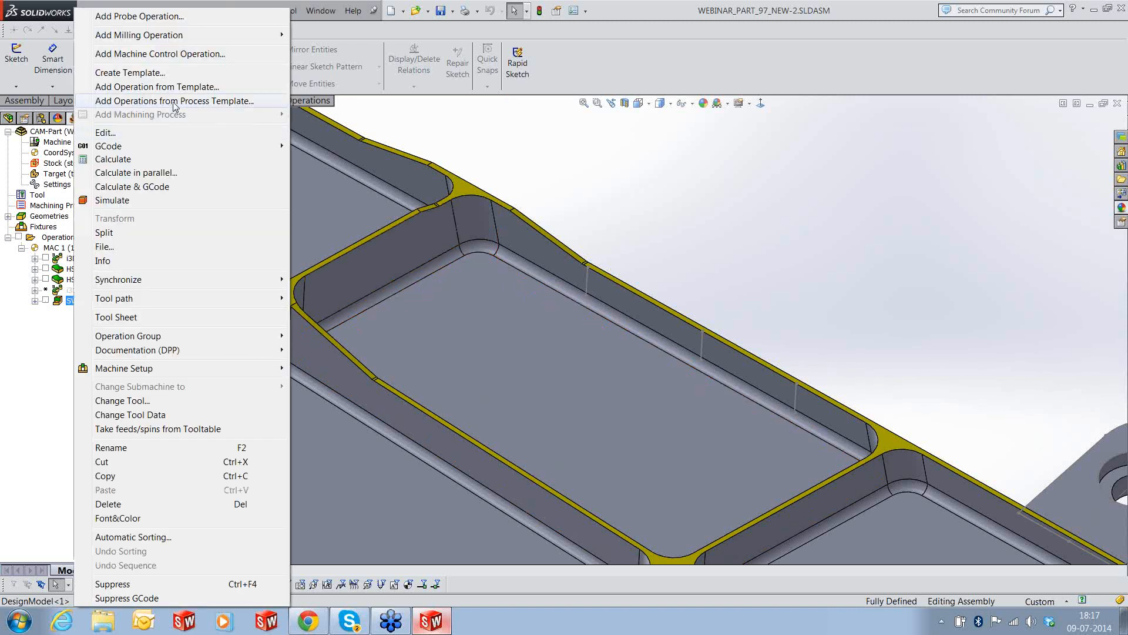
mouse_move(186, 35)
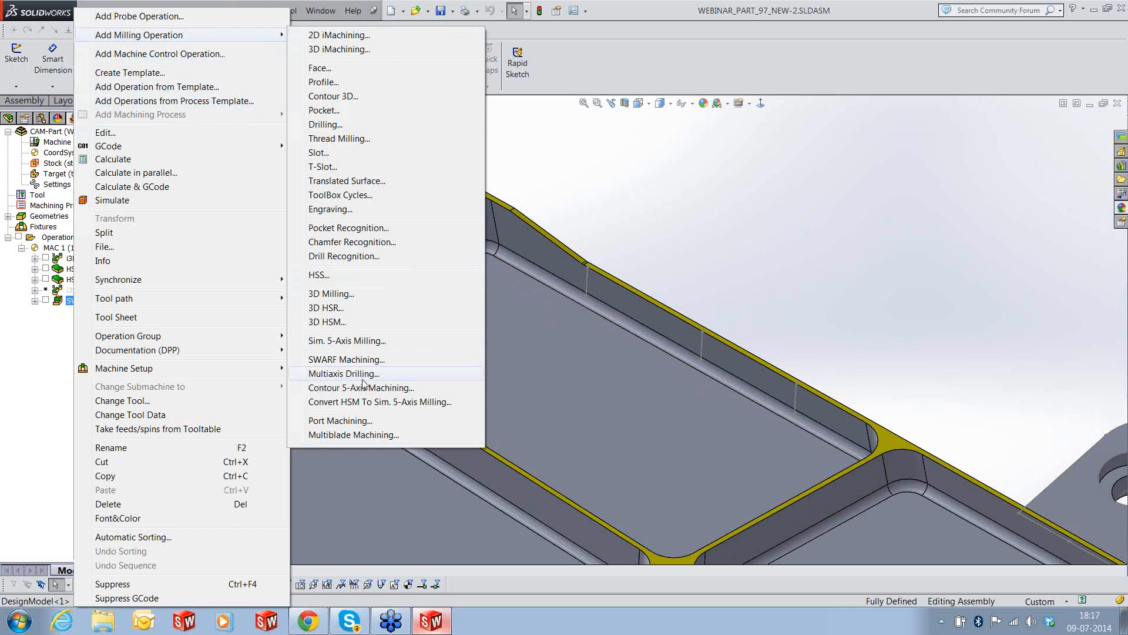
left_click(355, 341)
left_click(351, 156)
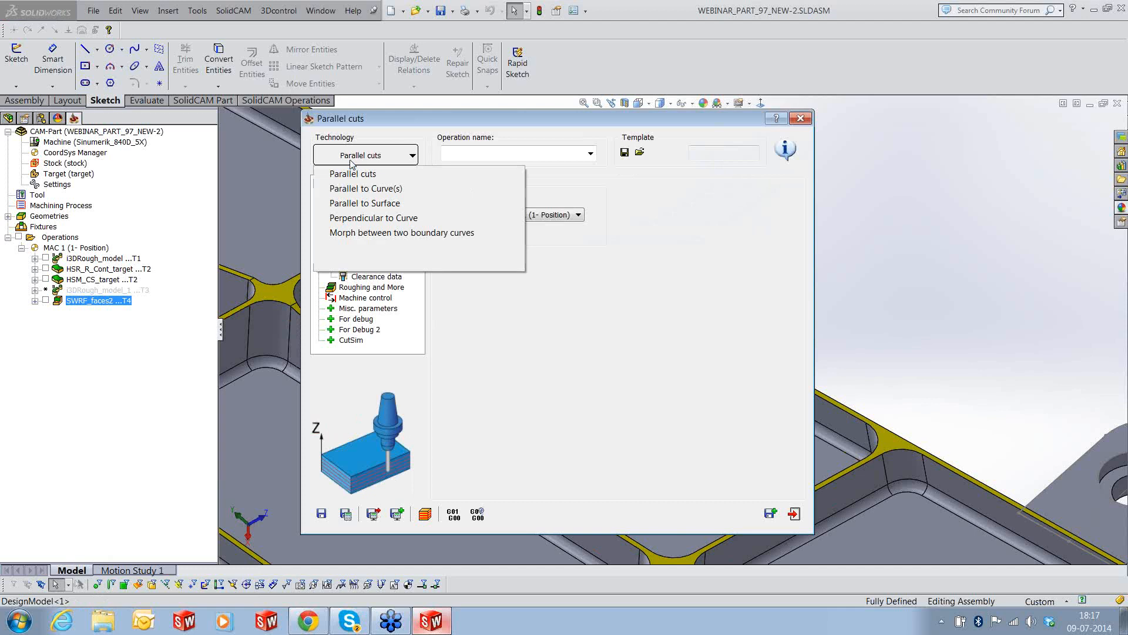
left_click(376, 204)
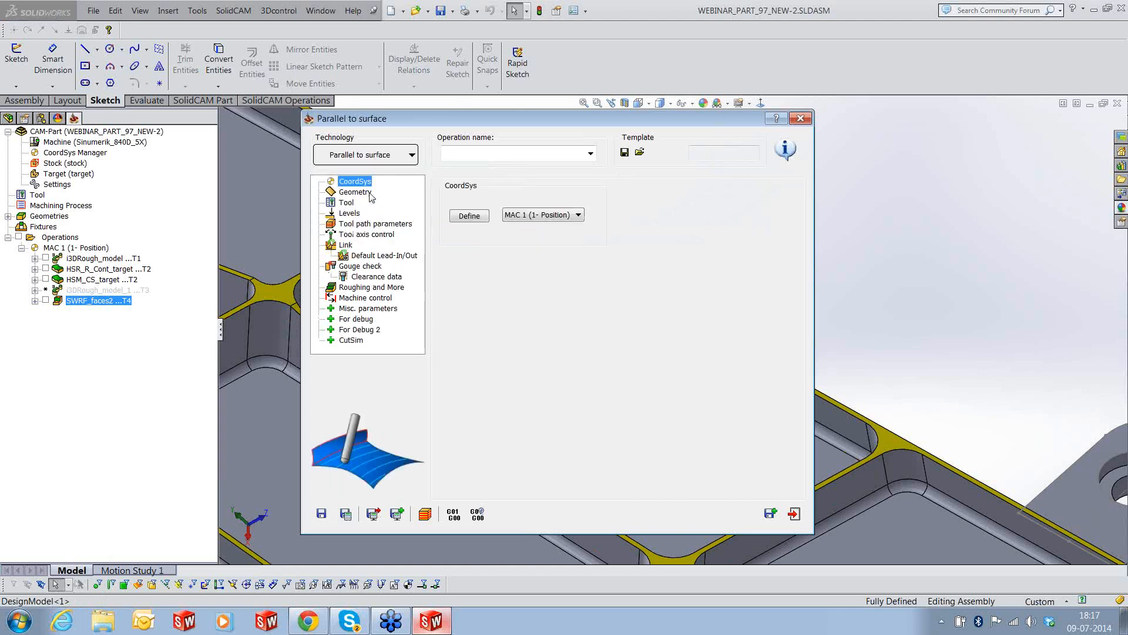
Define the drive surface geometry from the flat floor face of the pocket on the part's outer edge
left_click(355, 192)
left_click(455, 222)
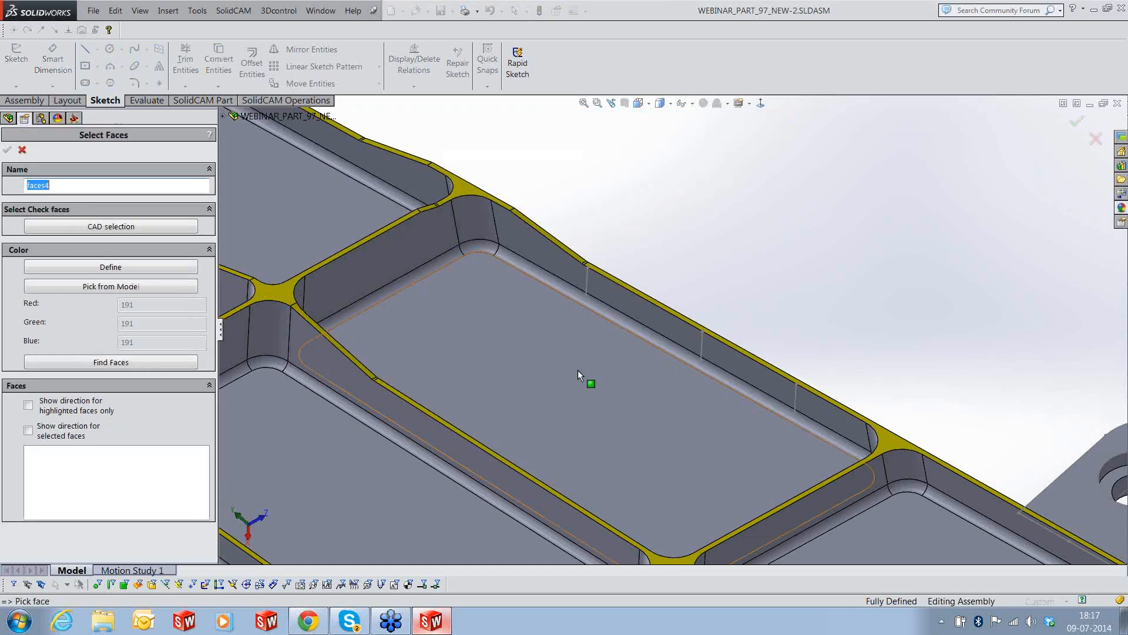
left_click(587, 378)
left_click(8, 151)
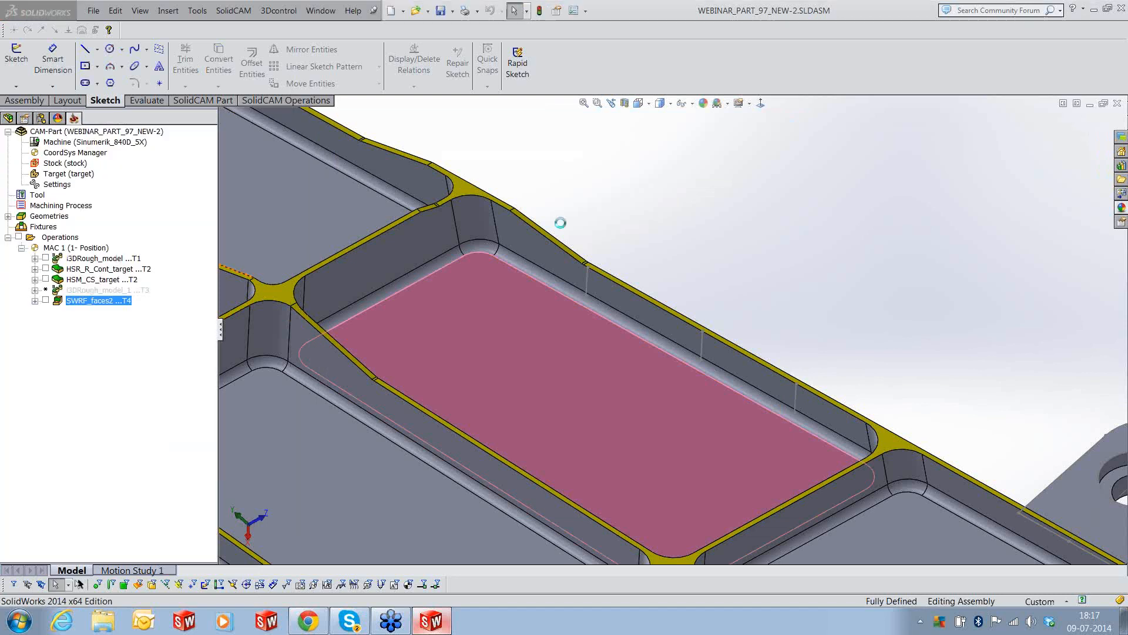
Begin the edge surface geometry by picking the pocket's outer wall, the adjoining corner and end walls, and their floor fillets
left_click(481, 305)
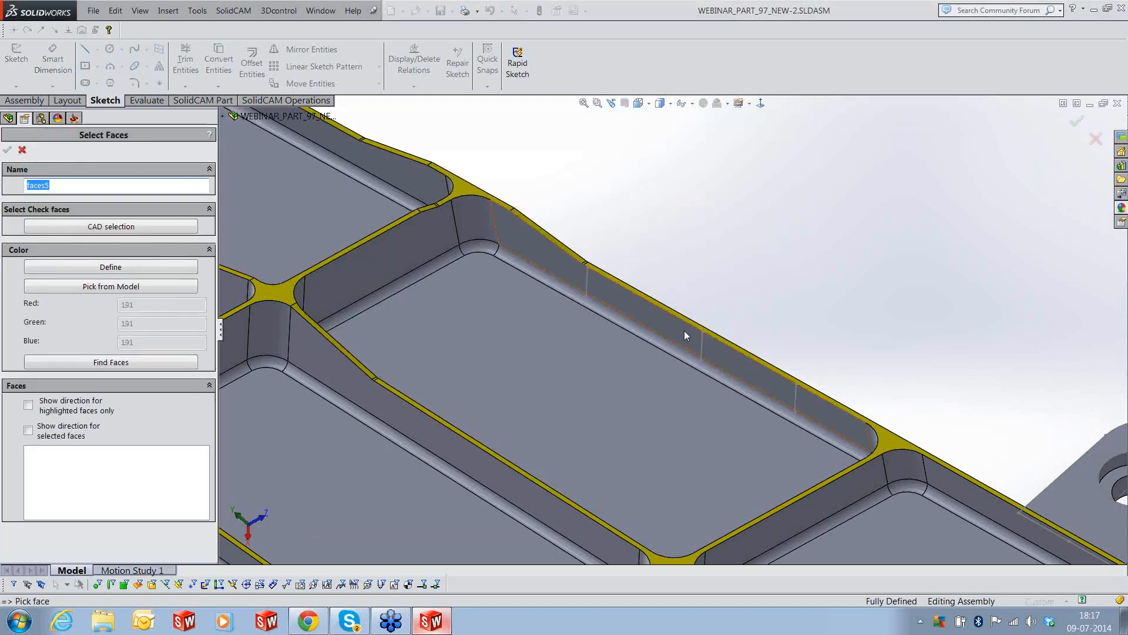
left_click(574, 272)
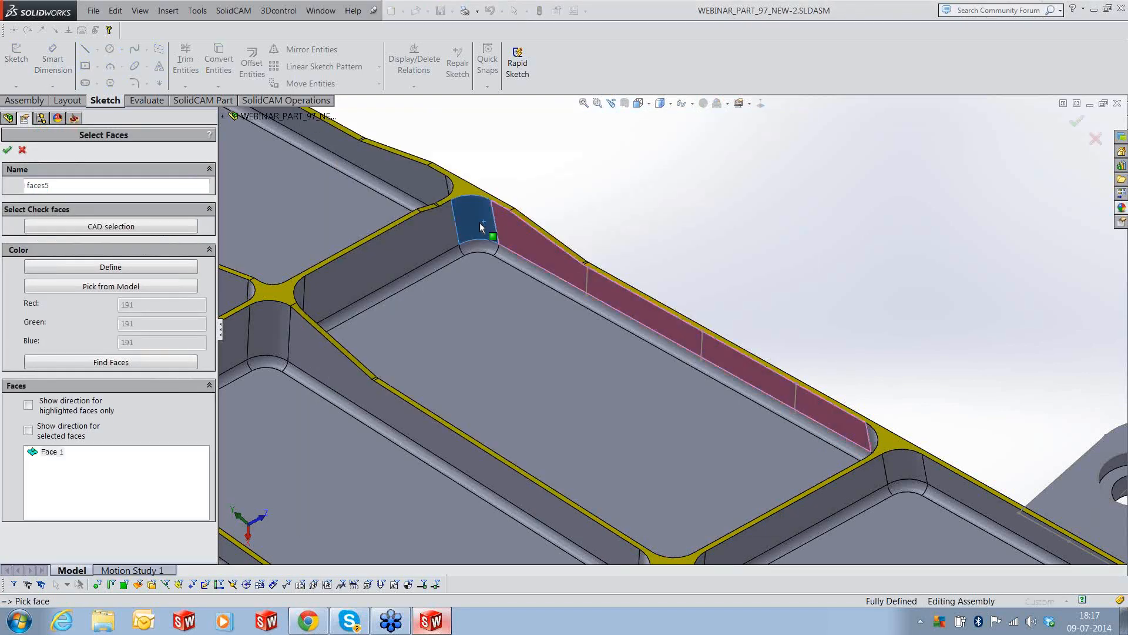
left_click(478, 250)
left_click(510, 259)
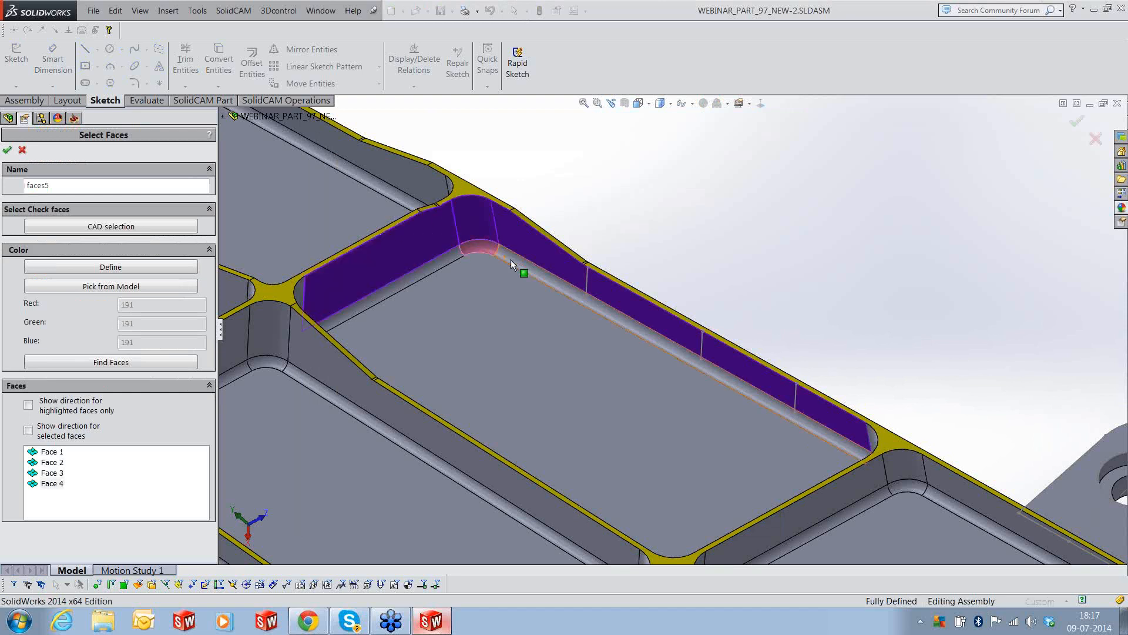
left_click(442, 260)
left_click(442, 260)
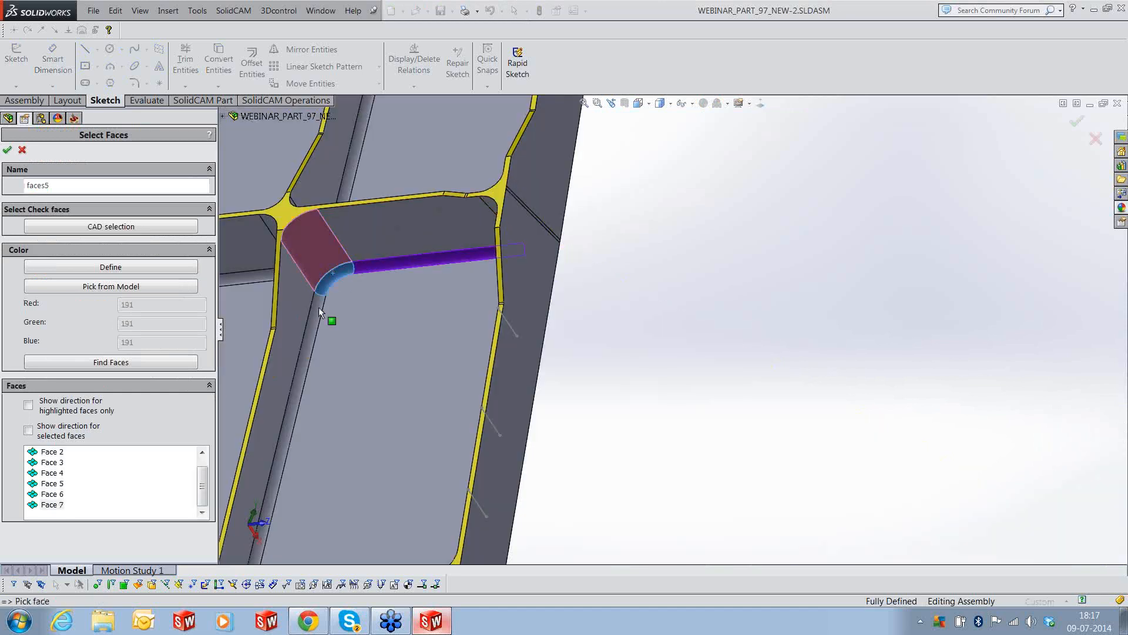
left_click(319, 306)
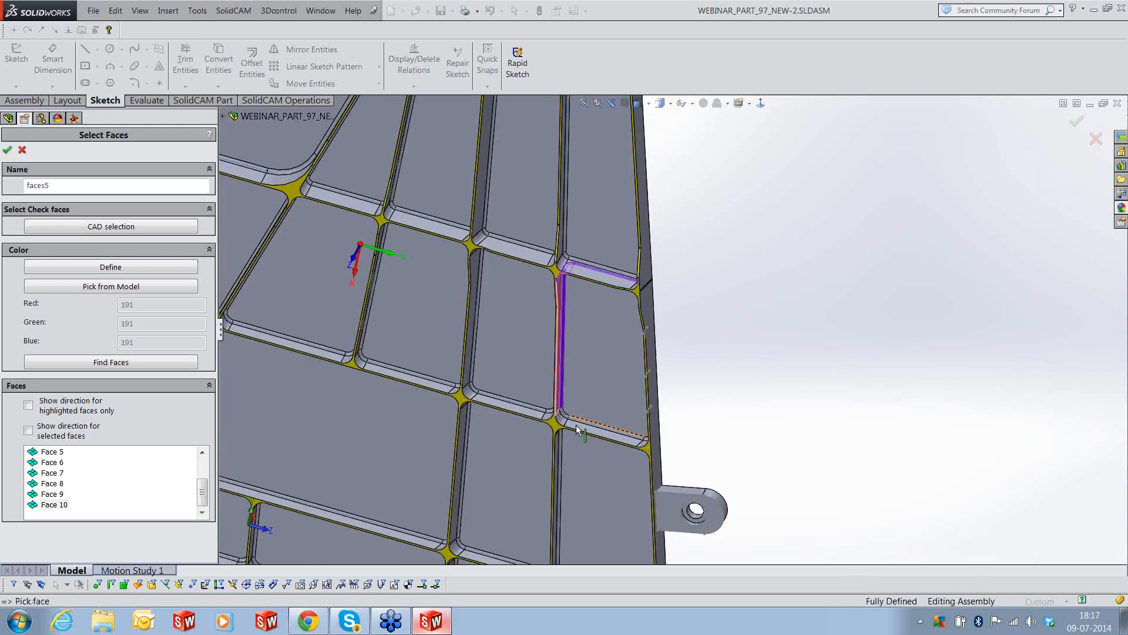
Add the pocket's remaining wall, corner and fillet faces to the edge surface geometry, accept it, and show the selected faces
scroll(576, 424, "down", 3)
left_click(700, 428)
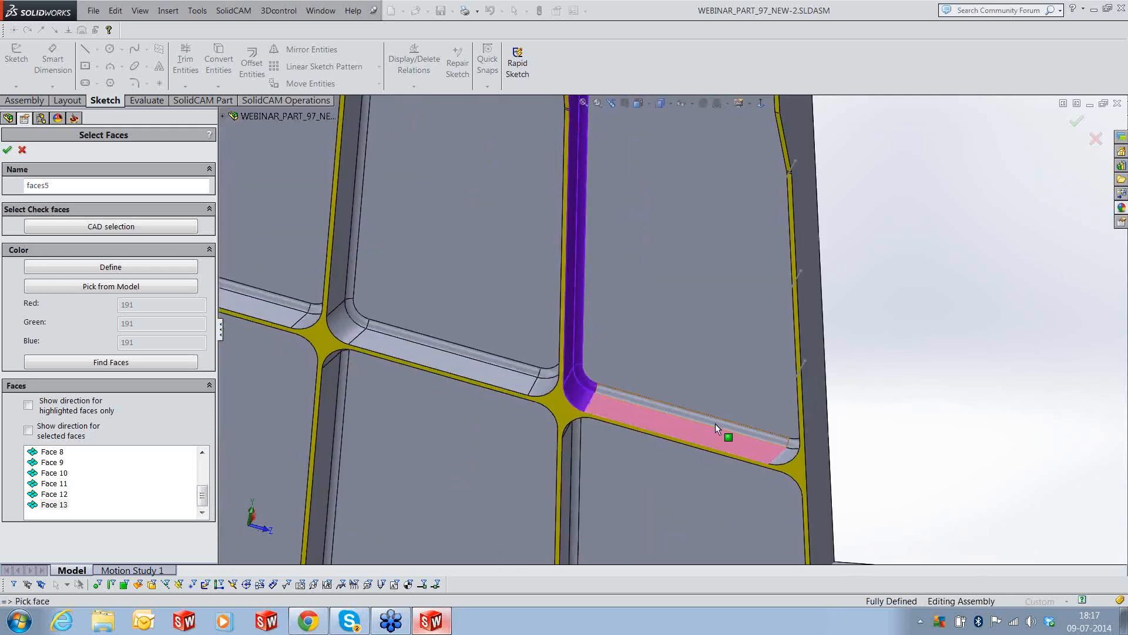
left_click(717, 424)
scroll(726, 439, "down", 1)
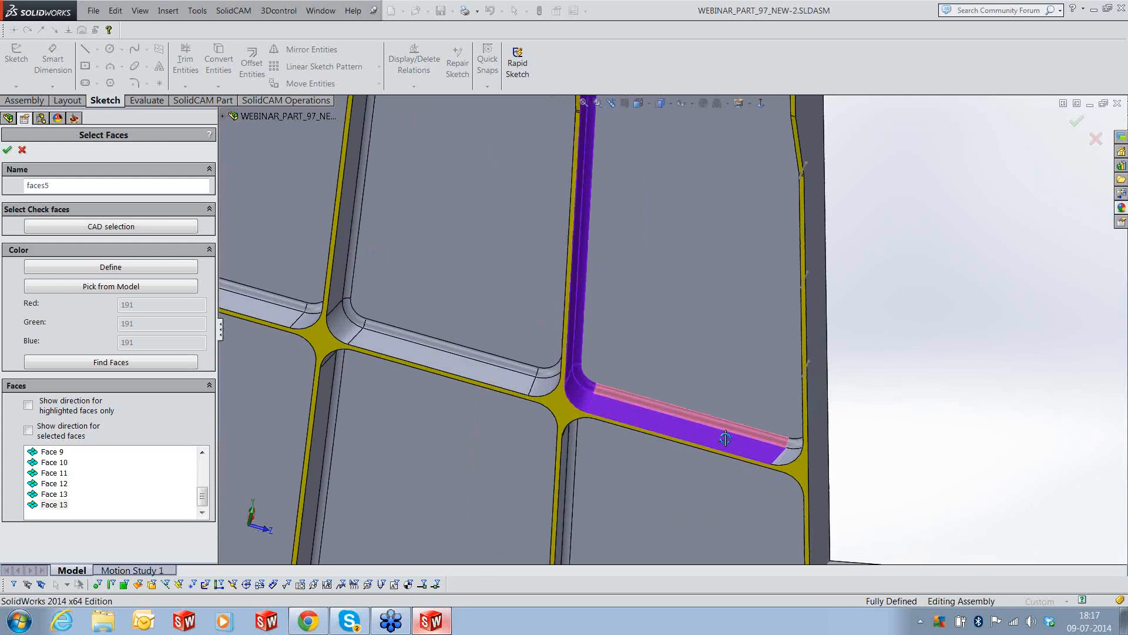
middle_click_drag(725, 439, 765, 206)
left_click(796, 453)
left_click(810, 445)
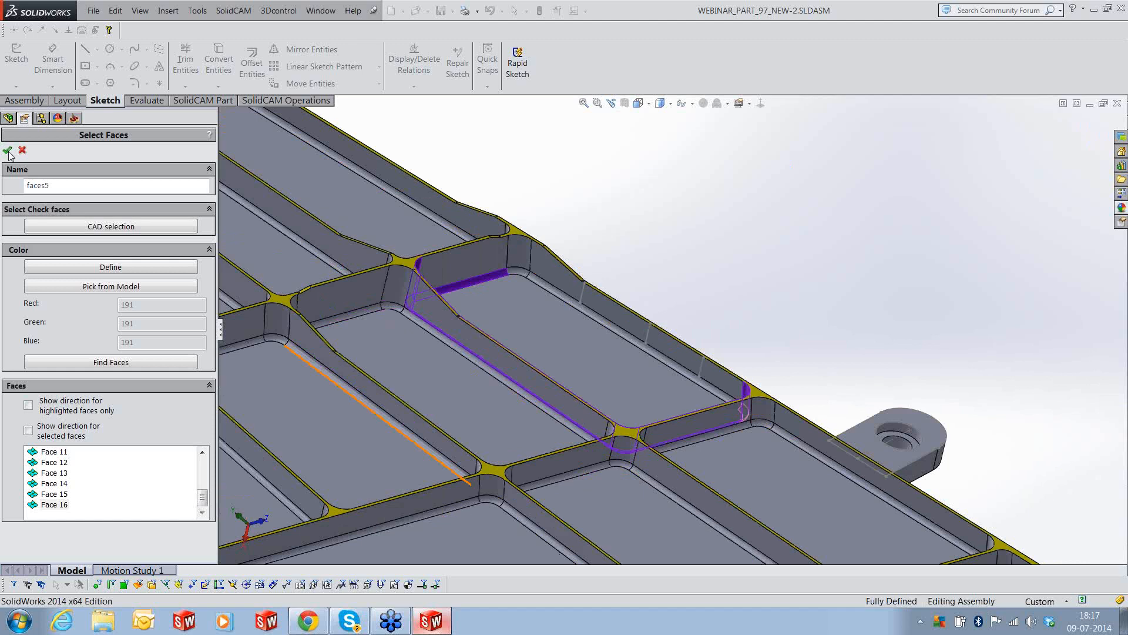
left_click(8, 151)
left_click(473, 324)
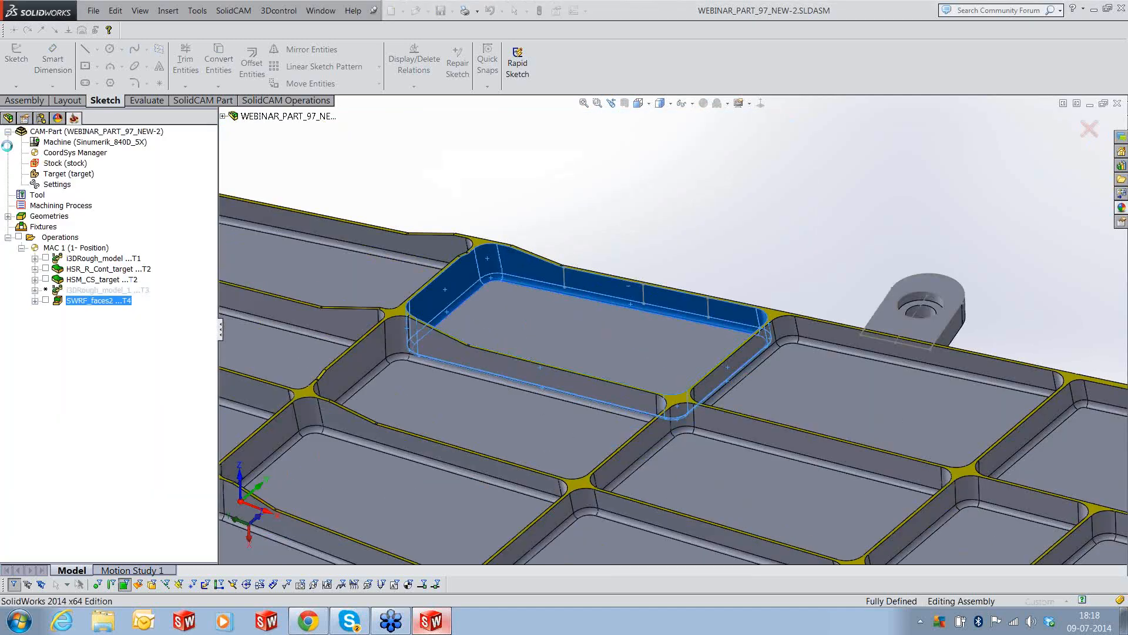
Assign tool 4, the 8 mm ball nose mill with 4 mm corner radius, to the operation
left_click(347, 203)
left_click(533, 355)
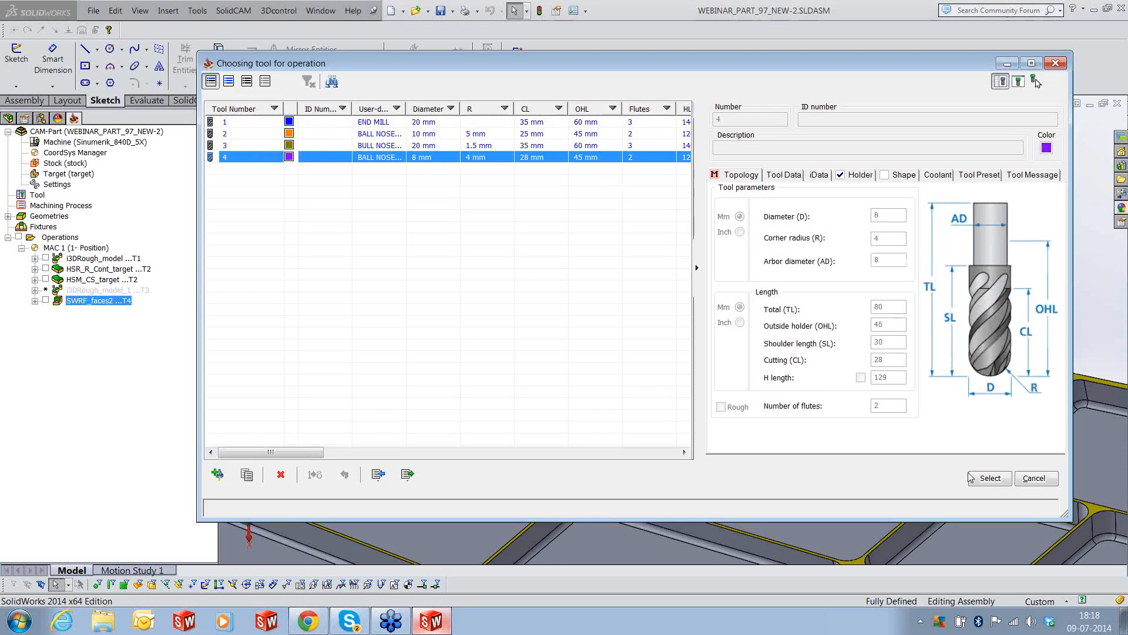
left_click(973, 476)
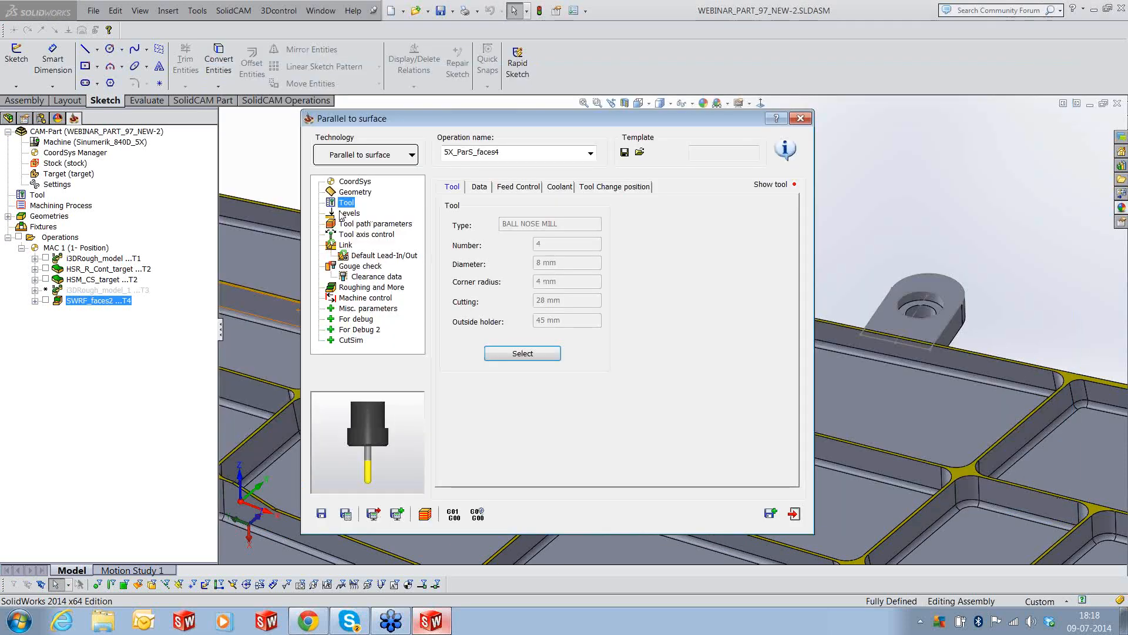
Set both the entry and exit safety distances of the operation to 10
left_click(341, 215)
double_click(732, 262)
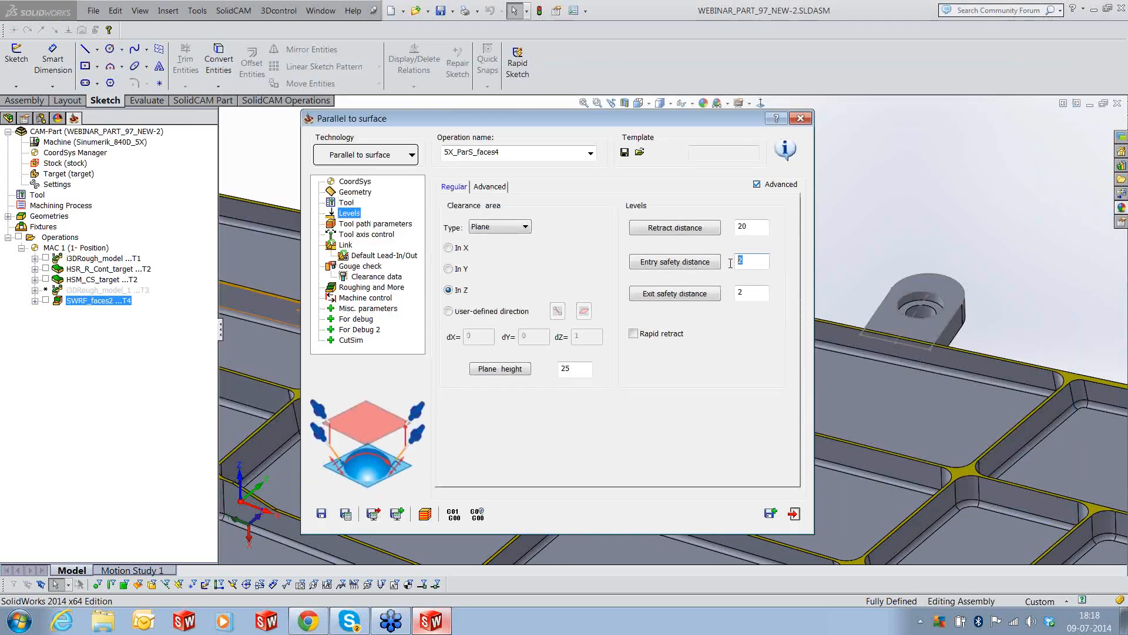
type("10")
double_click(741, 293)
type("10")
Set the machining area type to Determined by number of cuts, with 20 cuts
left_click(367, 193)
left_click(646, 222)
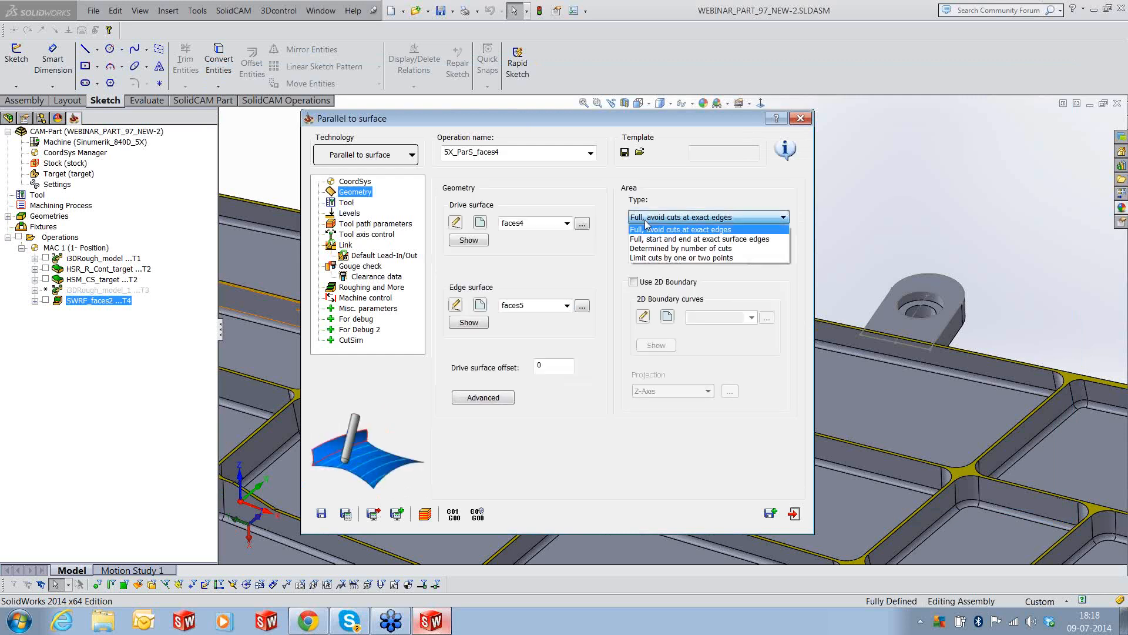
left_click(680, 248)
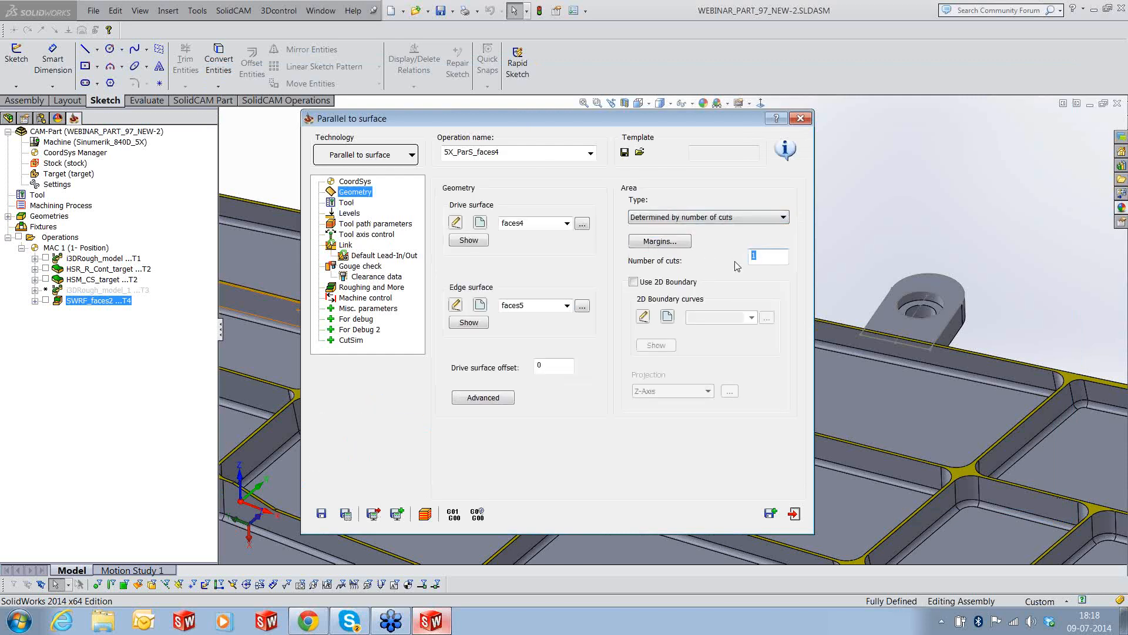
type("20")
Set the maximum step over to 0.5 and the cutting method to Spiral
left_click(370, 225)
left_click_drag(563, 343, 510, 346)
type("0")
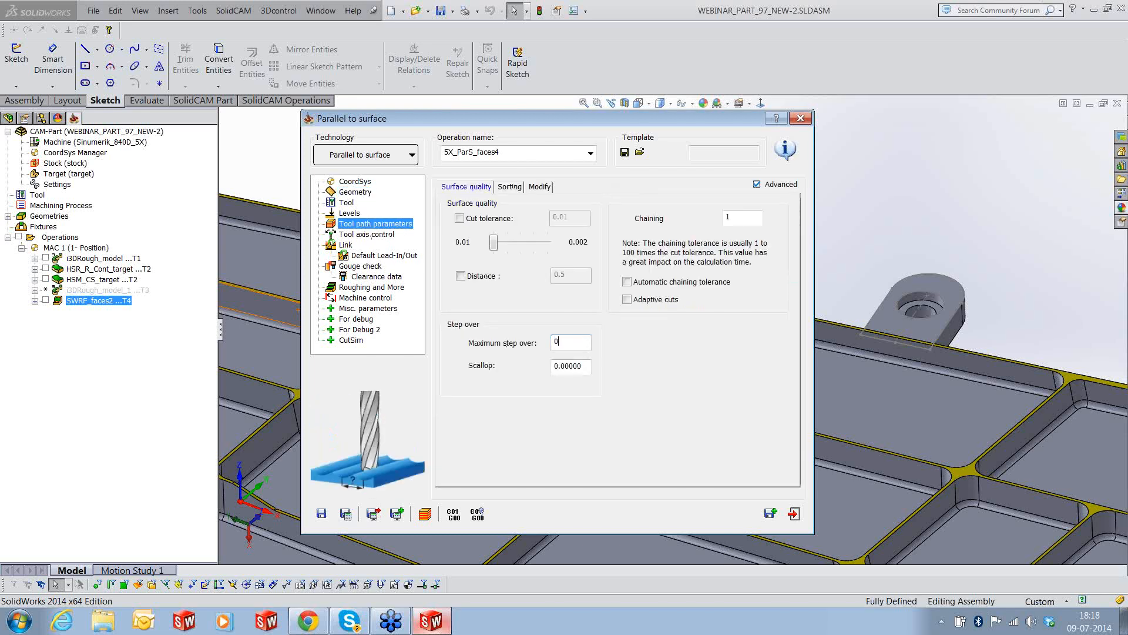
type(".5")
left_click(516, 187)
left_click(547, 220)
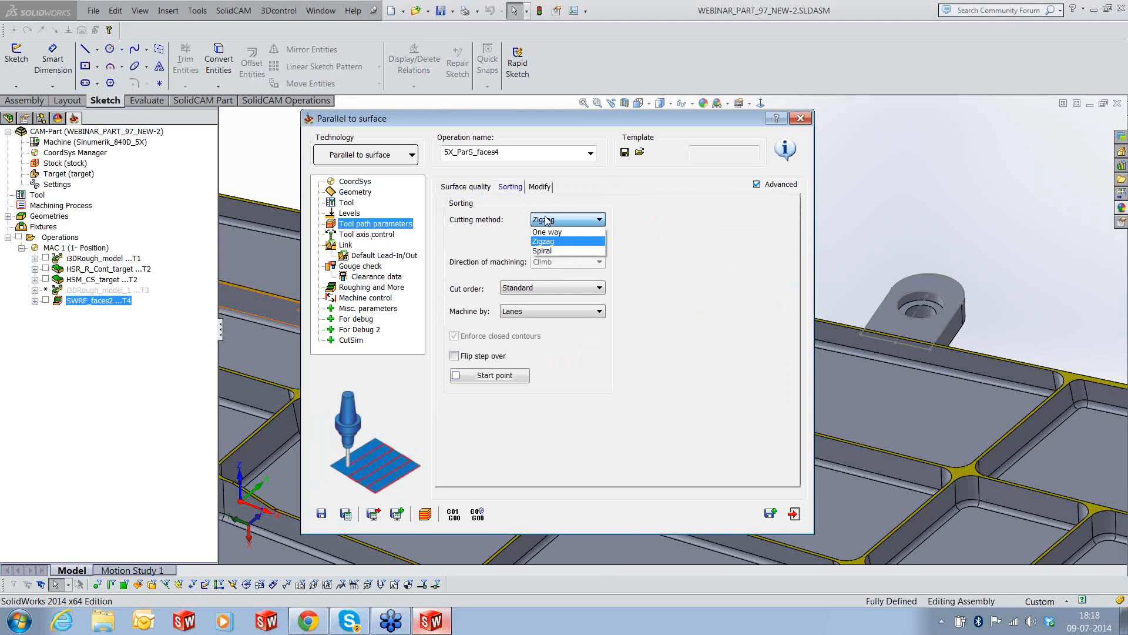
left_click(550, 251)
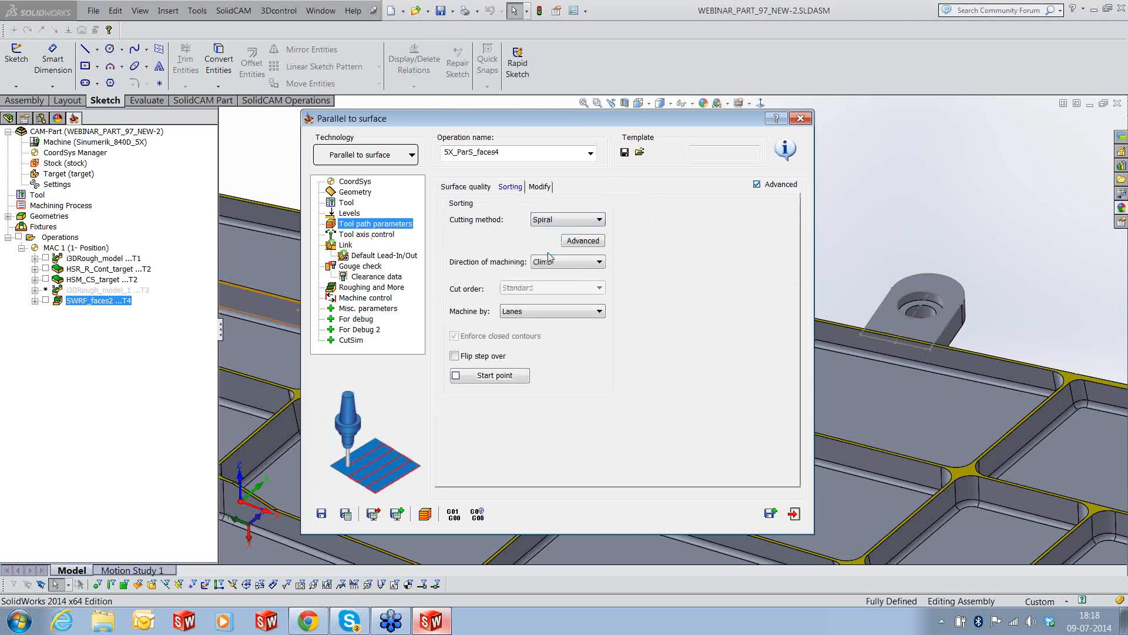
Review the tool axis settings, accept the area margins with tool radius added, and save and calculate the operation
left_click(389, 235)
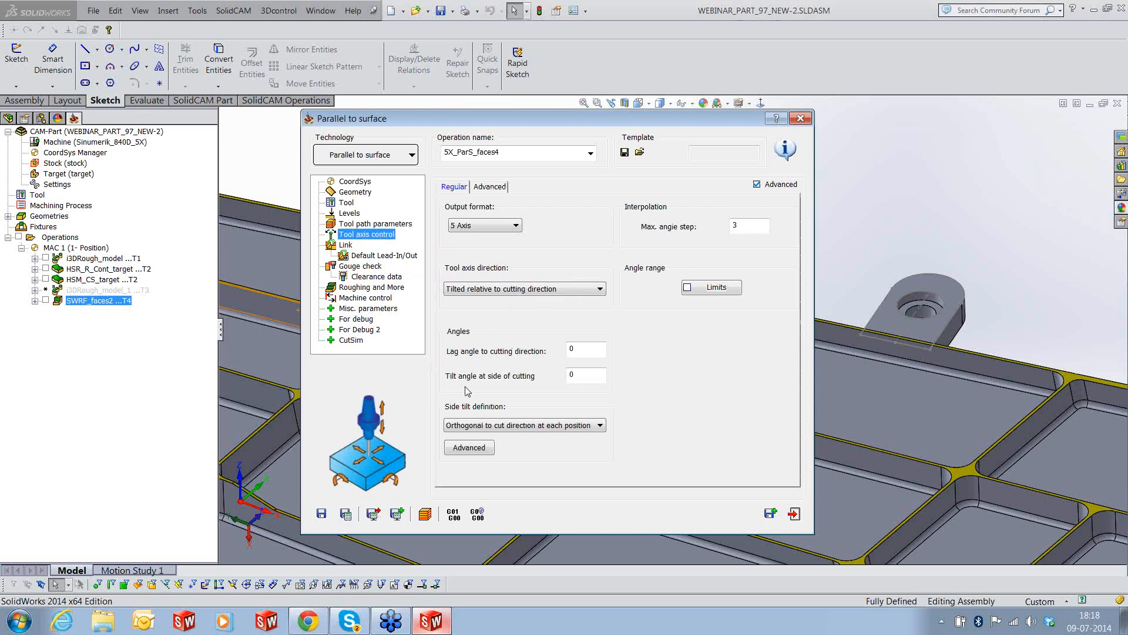
left_click(352, 192)
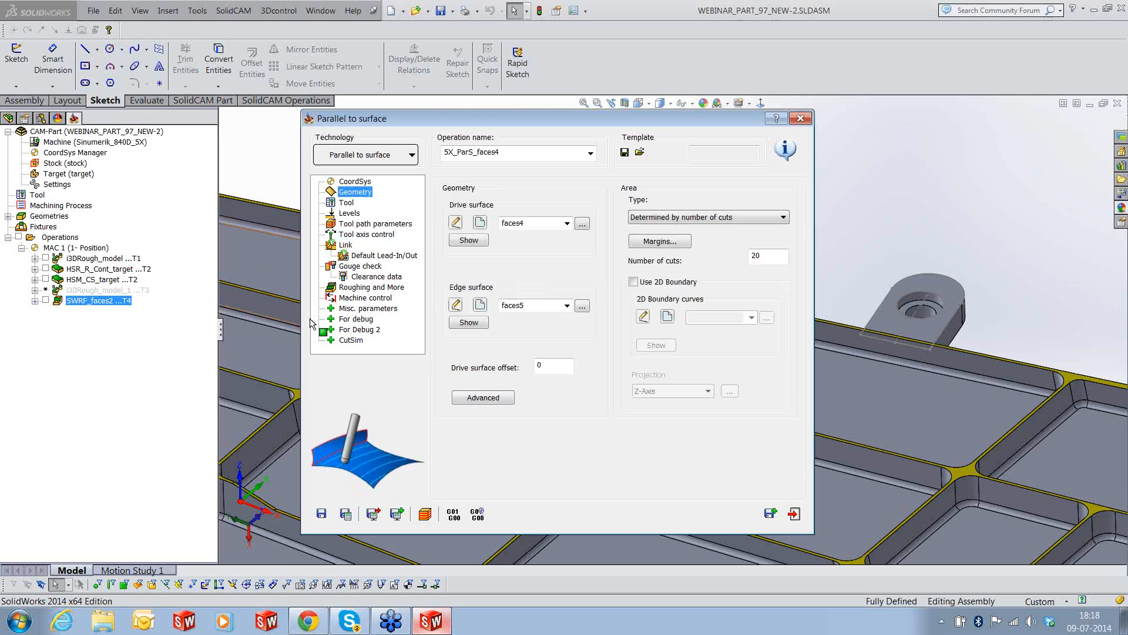
left_click(690, 242)
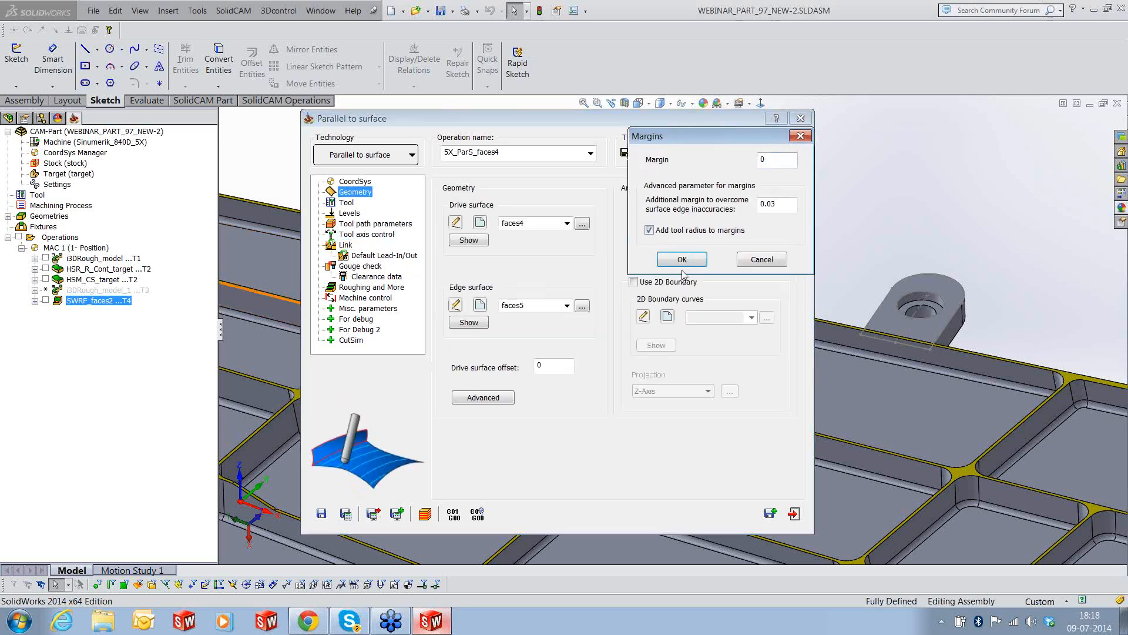
left_click(681, 259)
left_click(346, 514)
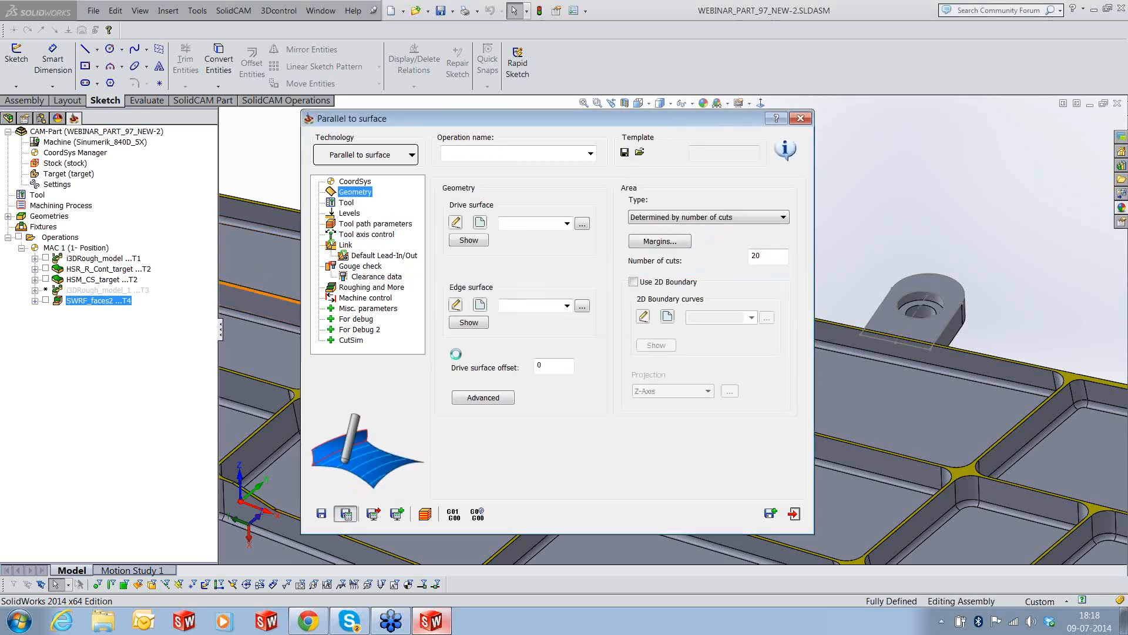
Open the simulation of the Parallel to surface operation and inspect its spiral passes over the pocket floor
left_click(425, 514)
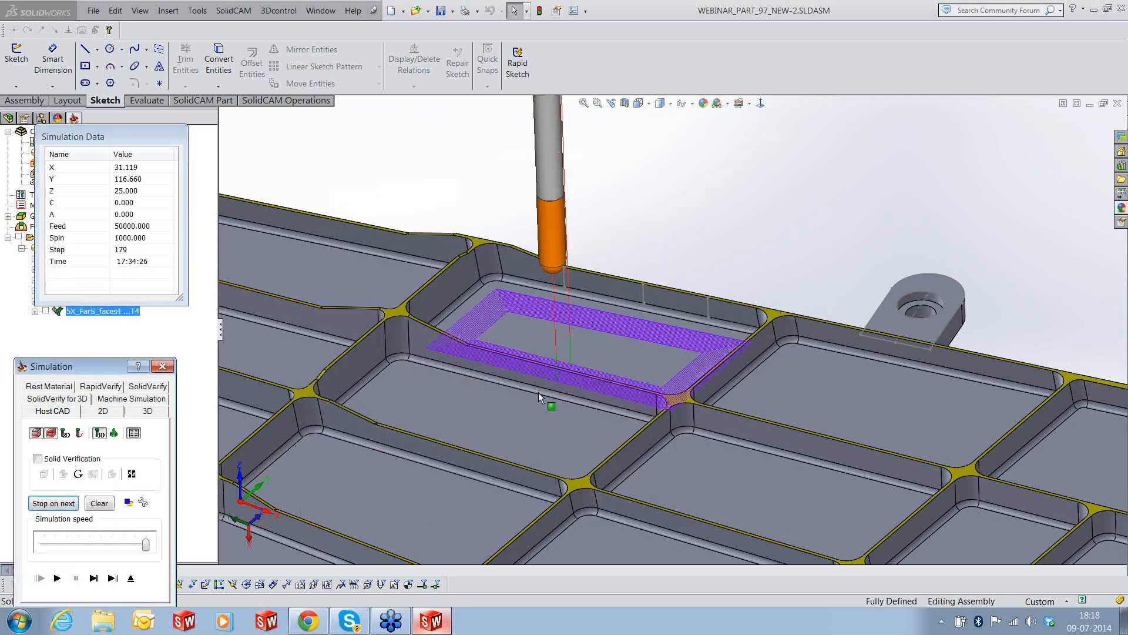
middle_click_drag(538, 393, 732, 304)
scroll(632, 326, "down", 2)
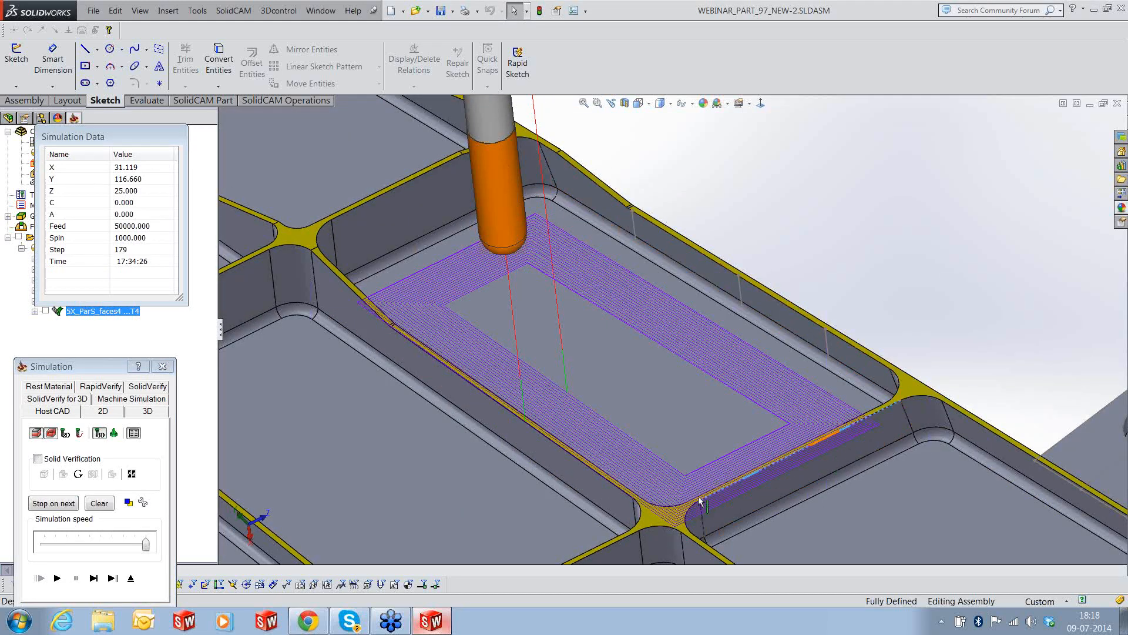
middle_click(765, 348)
middle_click_drag(768, 348, 774, 350)
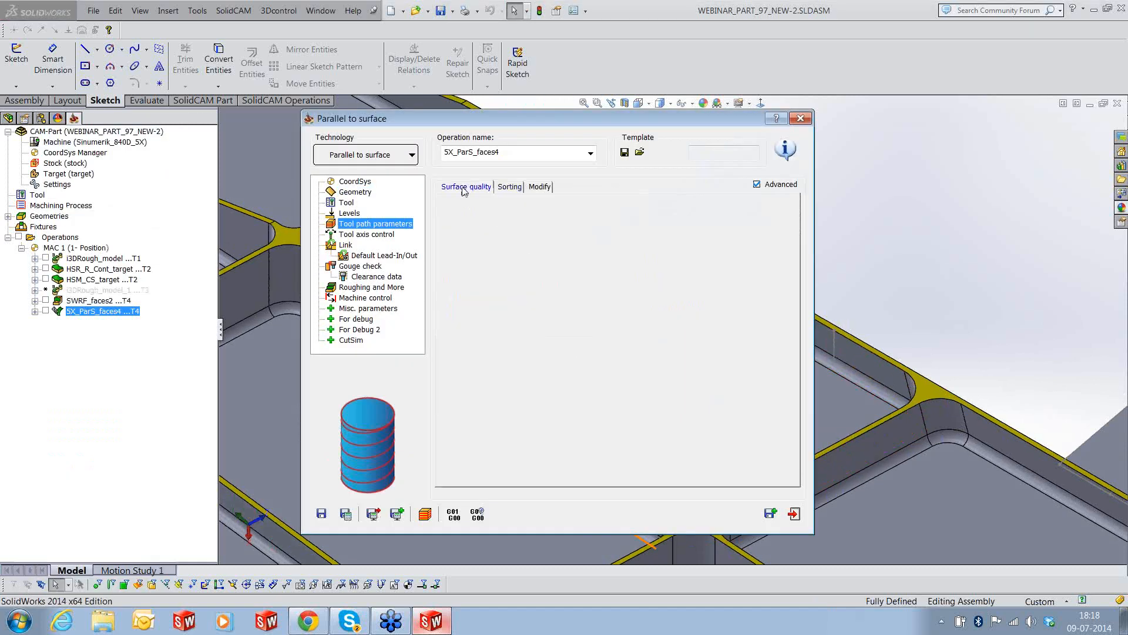
Set the maximum step over to 0.35 and enable the first gouge check with drive surfaces excluded
left_click_drag(570, 347, 523, 348)
type(".35")
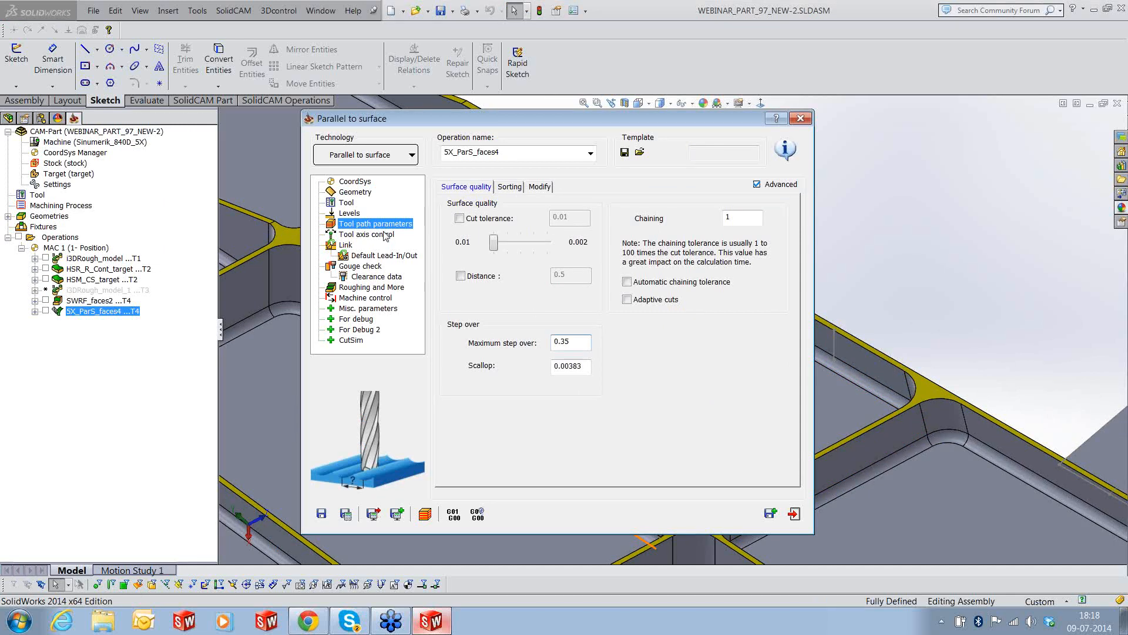
left_click(377, 264)
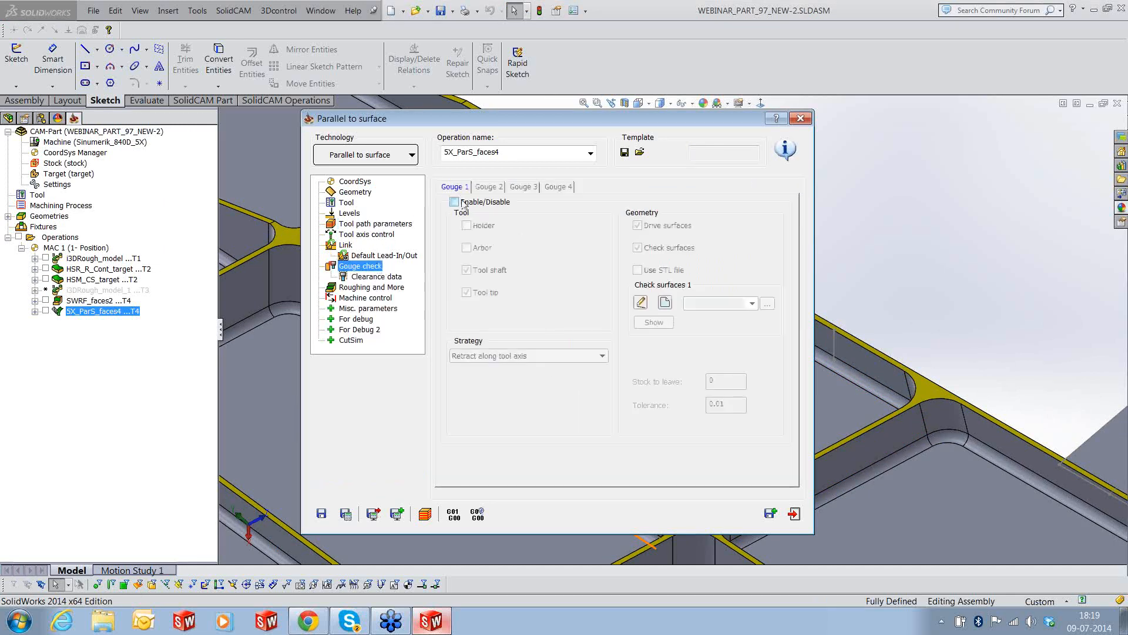
left_click(454, 201)
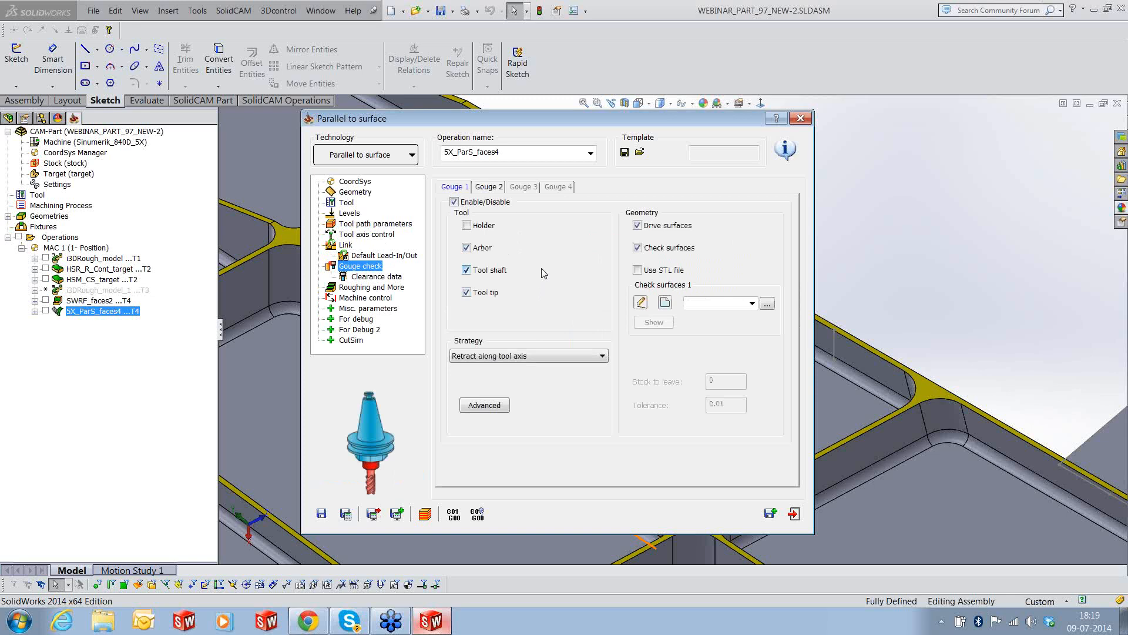
left_click(638, 227)
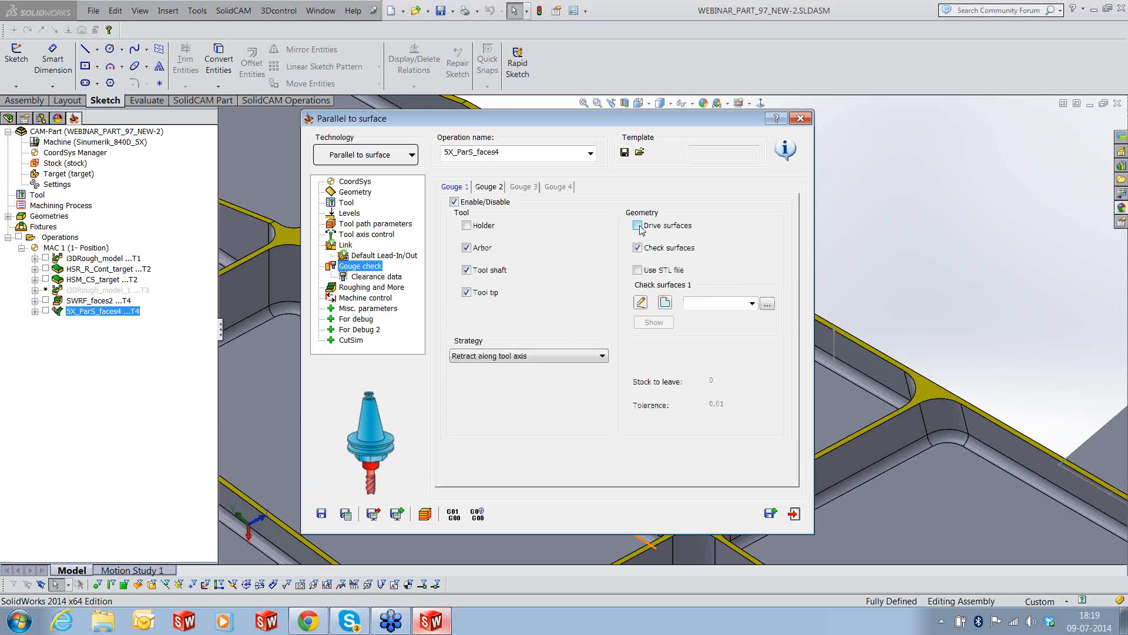
Assign the existing faces5 geometry as the check surfaces of the first gouge check
left_click(767, 304)
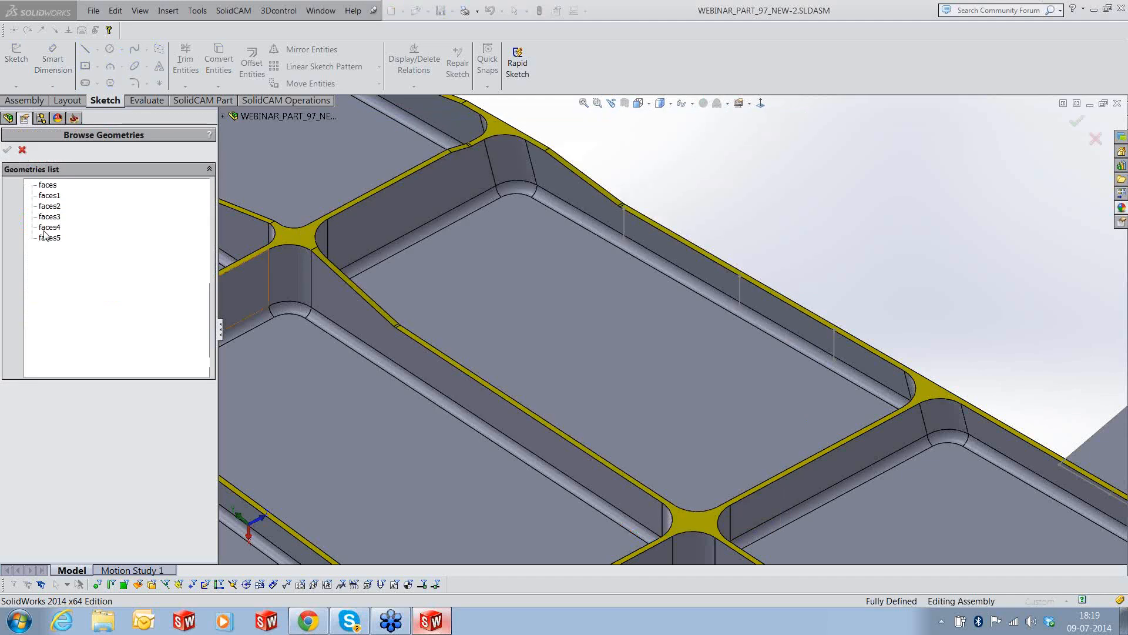
left_click(48, 238)
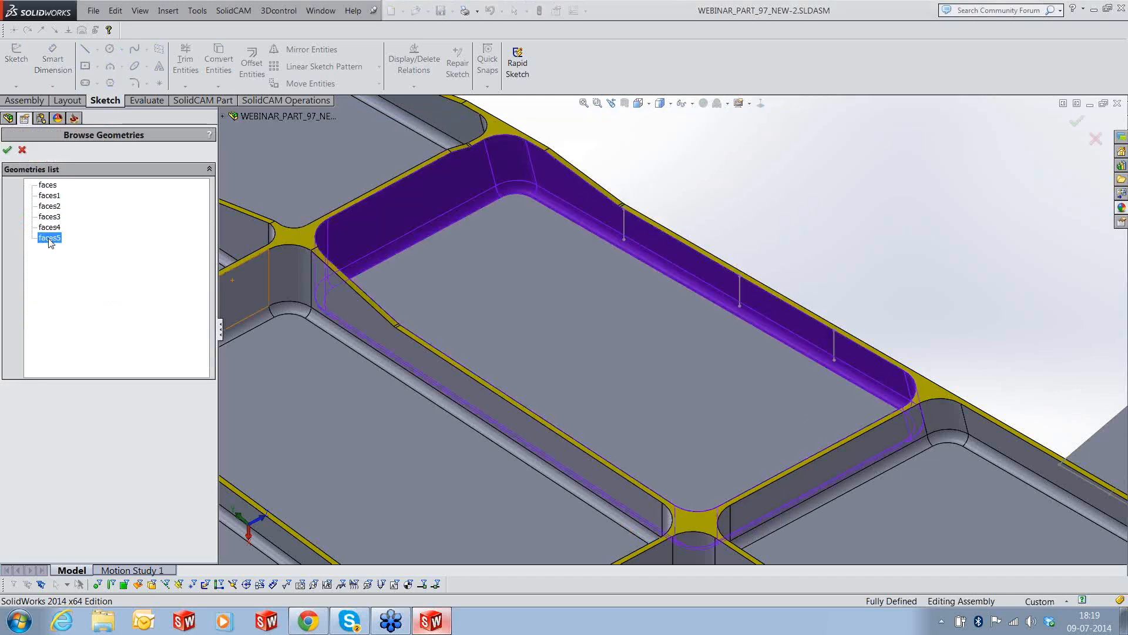
left_click(7, 149)
Set the gouge strategy to Tilting tool away with max. angle, using Automatic tilting, and save and calculate the operation
left_click(517, 356)
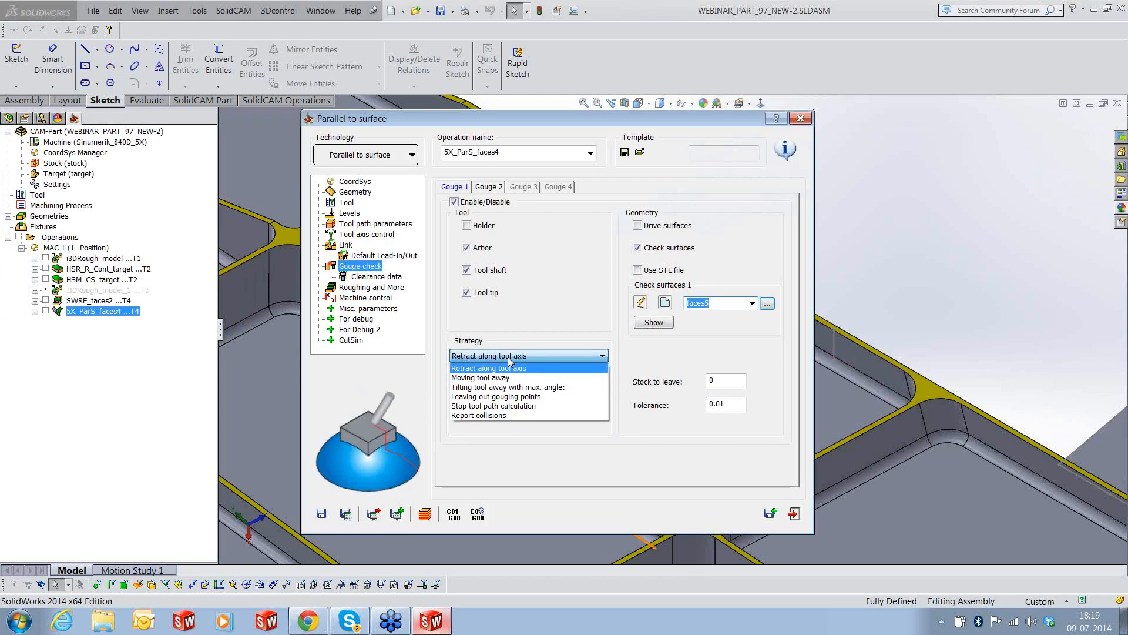
left_click(503, 387)
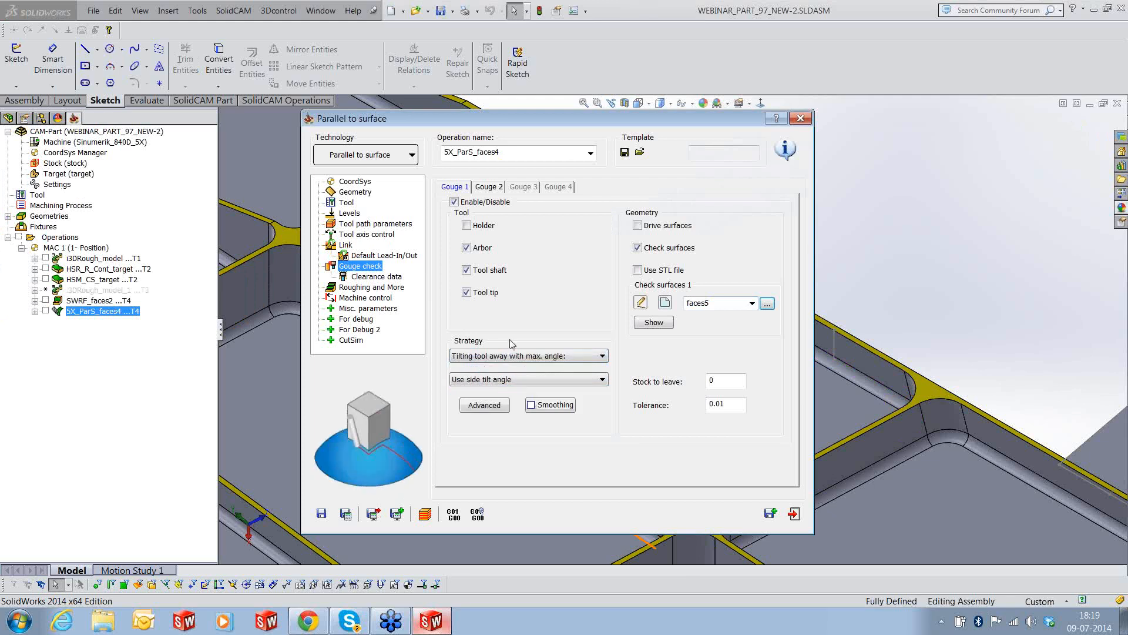
left_click(510, 380)
left_click(488, 423)
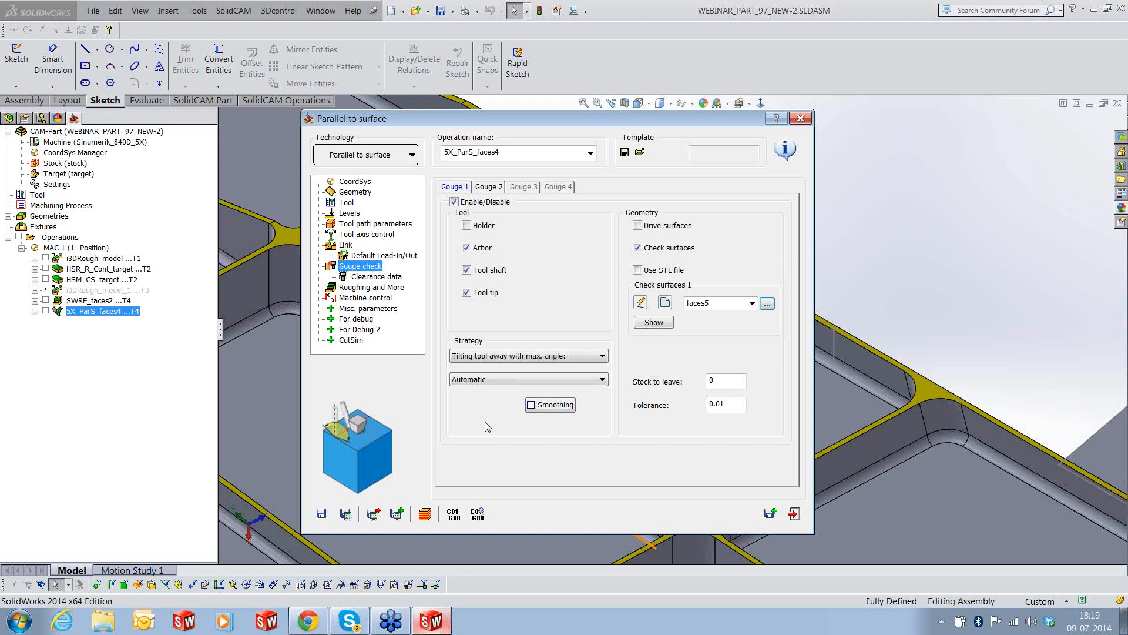
left_click(346, 514)
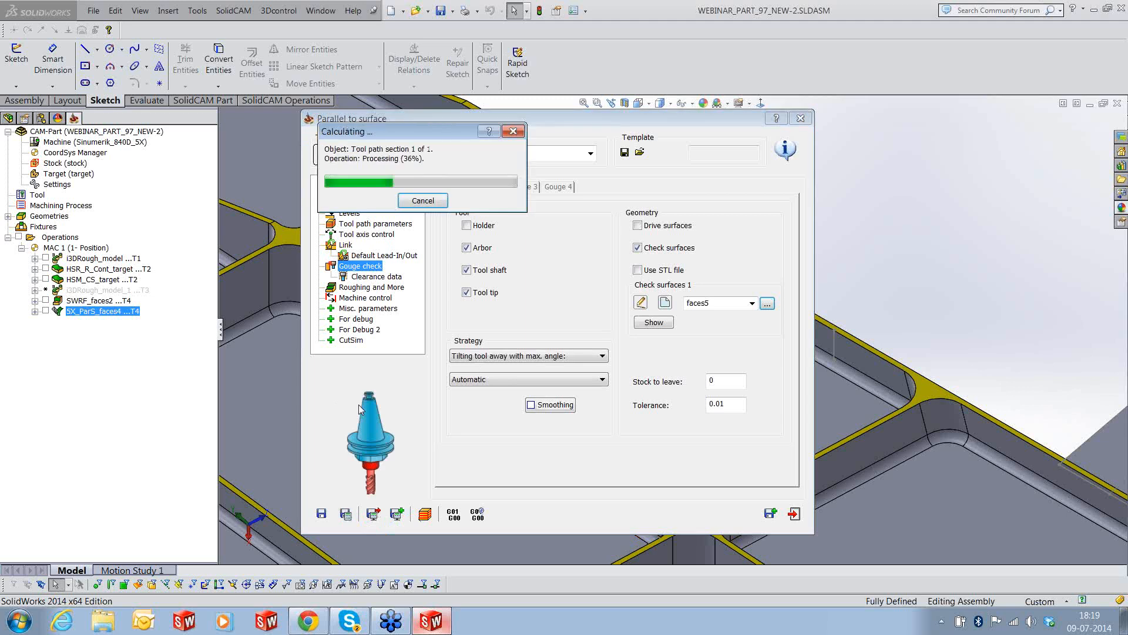
Open the simulation of the recalculated operation and advance through the spiral passes on the pocket floor
left_click(422, 515)
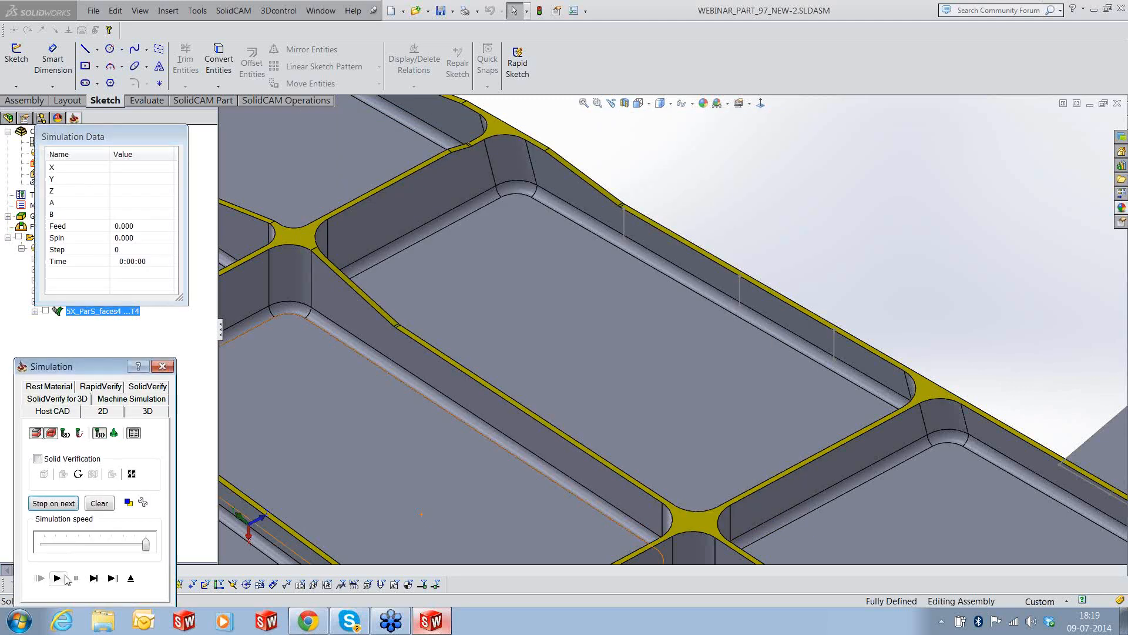
left_click(93, 579)
left_click(92, 578)
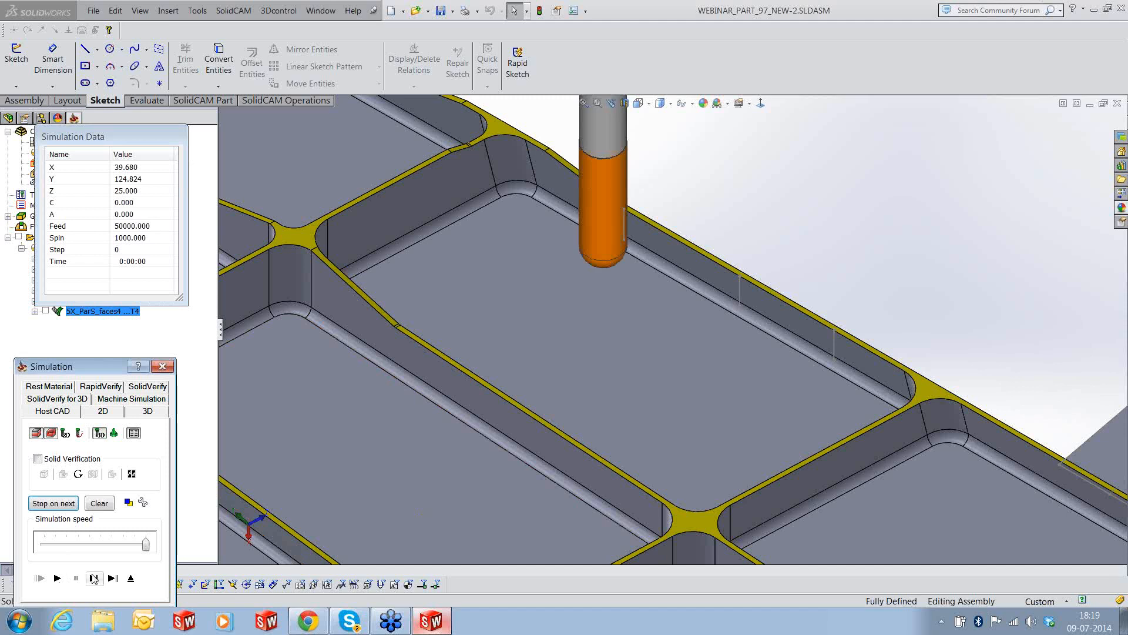
left_click(92, 576)
left_click(93, 576)
left_click(92, 576)
left_click(92, 576)
left_click(92, 576)
left_click(93, 576)
left_click(93, 579)
left_click(93, 578)
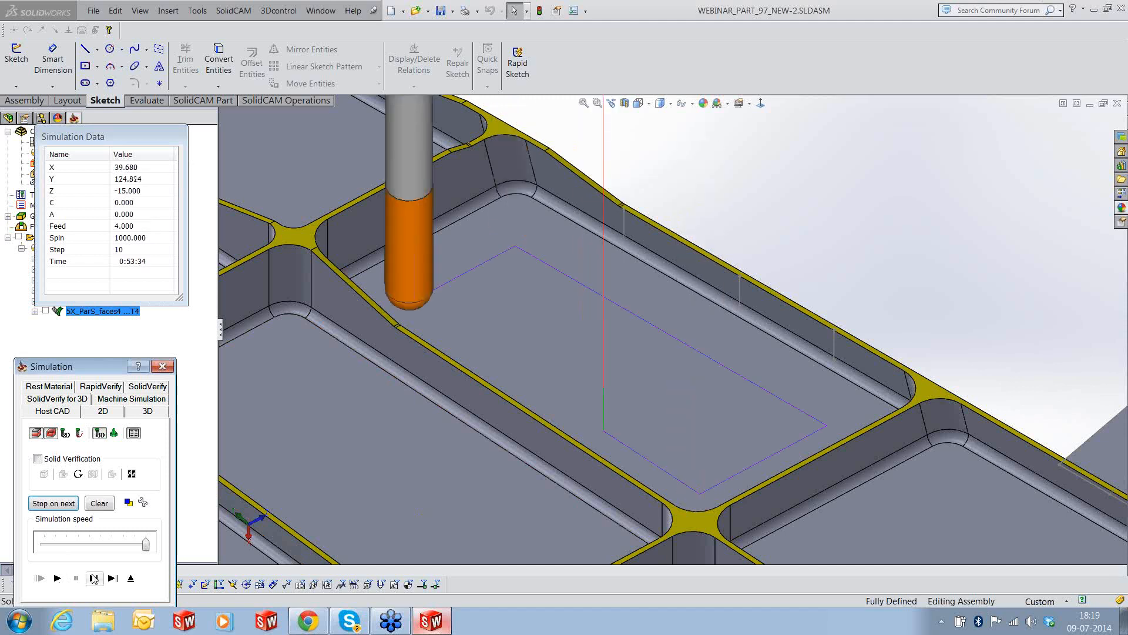
left_click(93, 578)
left_click(93, 578)
left_click(93, 578)
key("space")
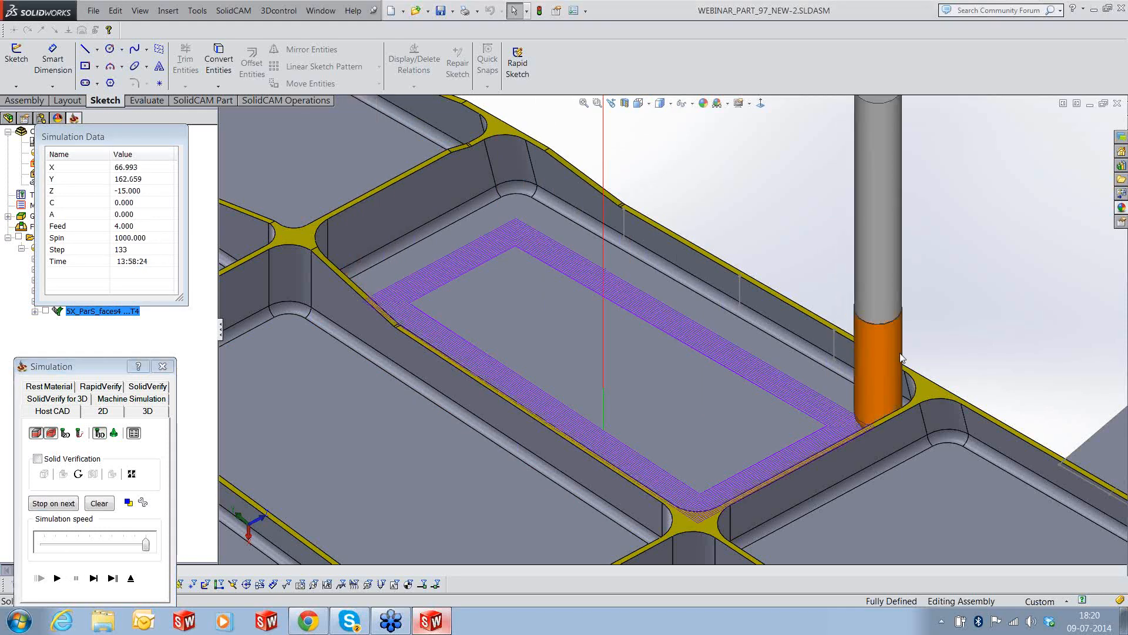
Examine the tool's tilt relative to the pocket walls from a side view while advancing the simulation
scroll(900, 354, "up", 1)
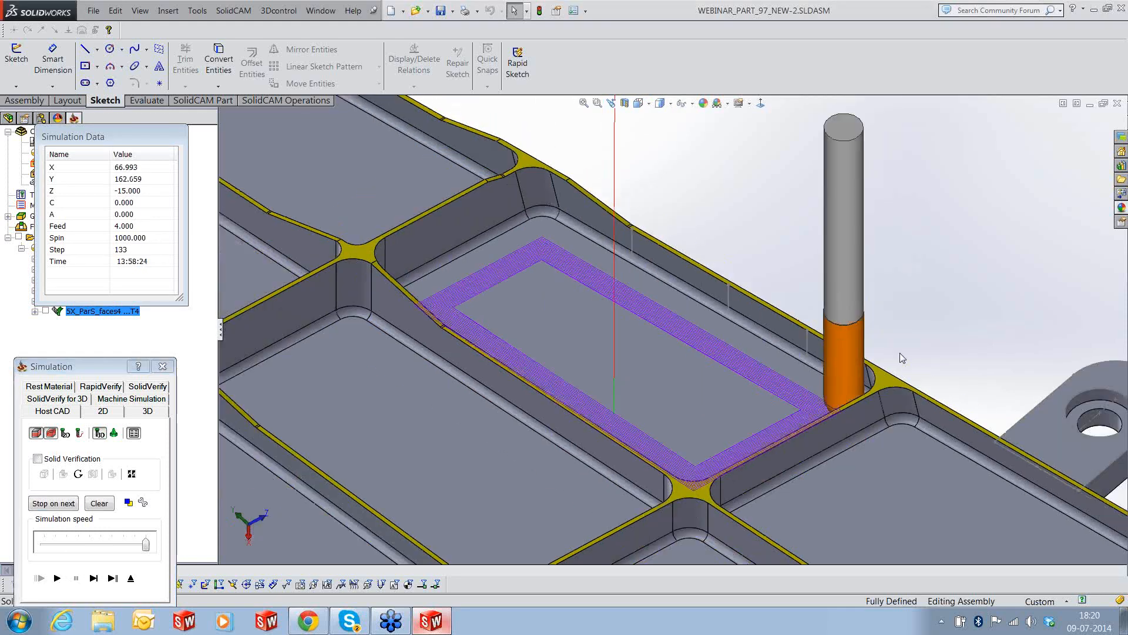
scroll(901, 352, "up", 5)
middle_click_drag(825, 430, 765, 319)
scroll(869, 418, "down", 5)
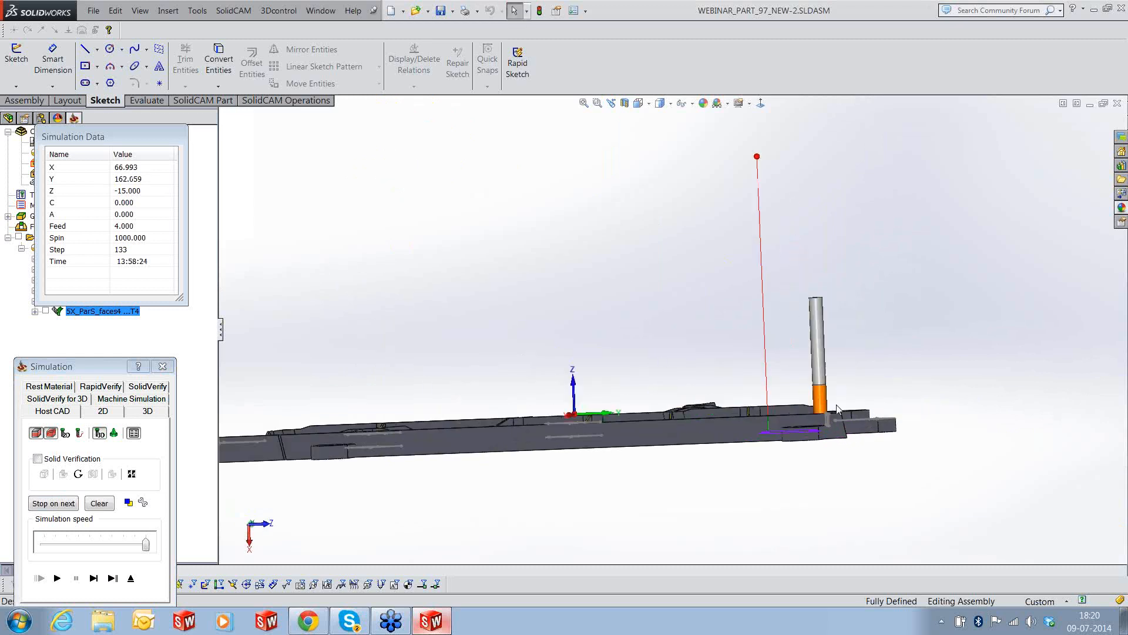
left_click(93, 578)
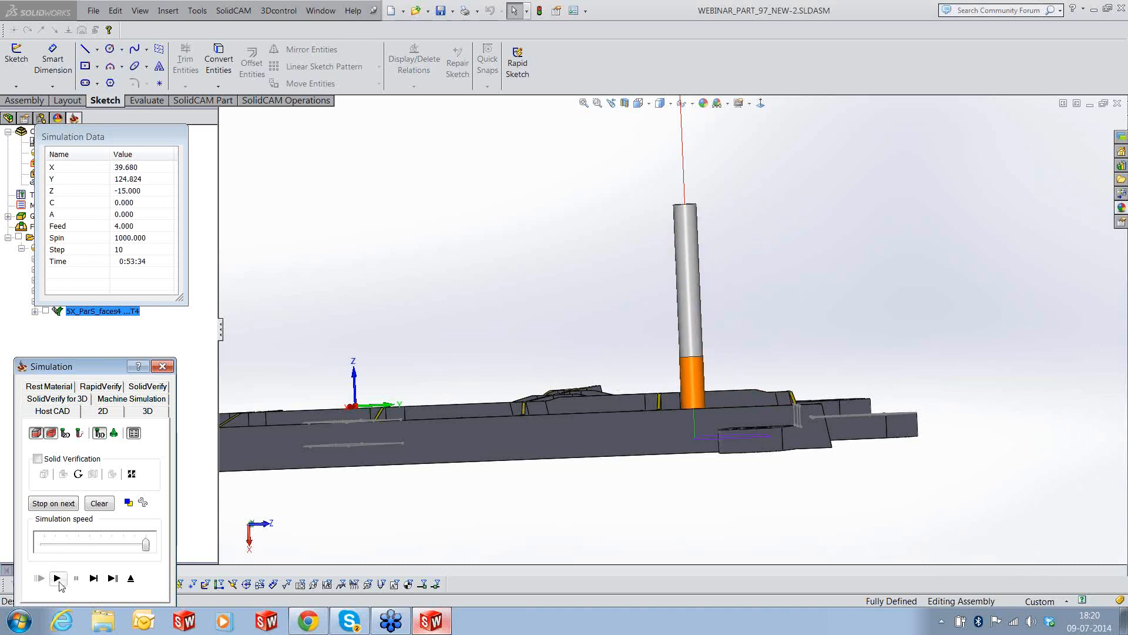
left_click(94, 579)
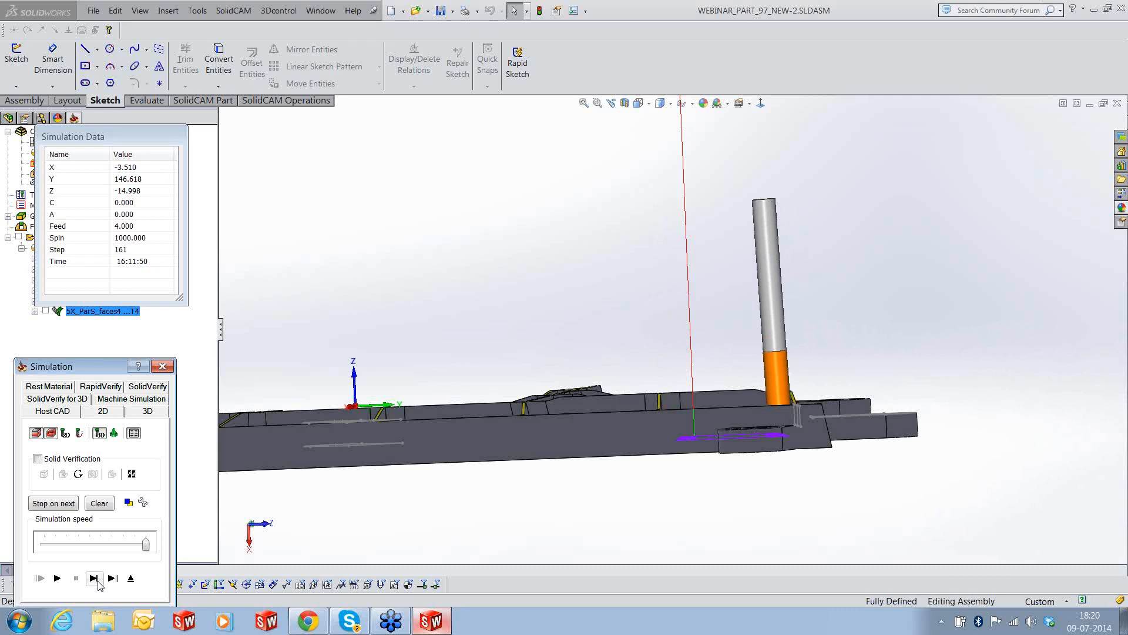
Check the tool tilt near the pocket walls and corners over further simulated moves, and exit the simulation and the operation
left_click(98, 582)
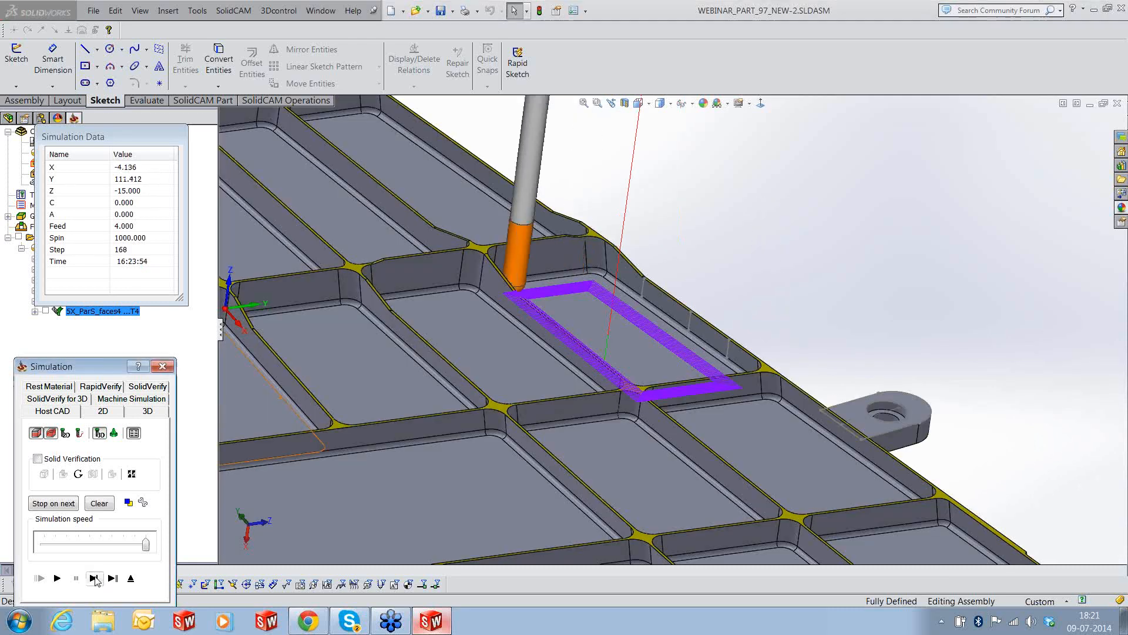
left_click(97, 580)
left_click(96, 580)
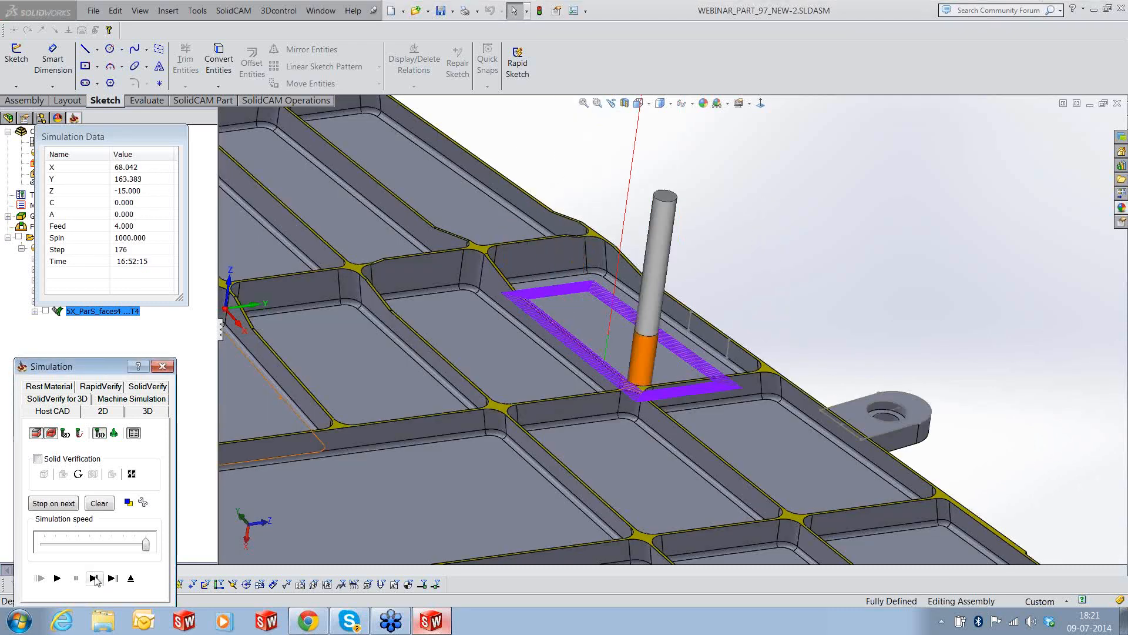
left_click(97, 580)
left_click(96, 580)
left_click(96, 580)
left_click(96, 580)
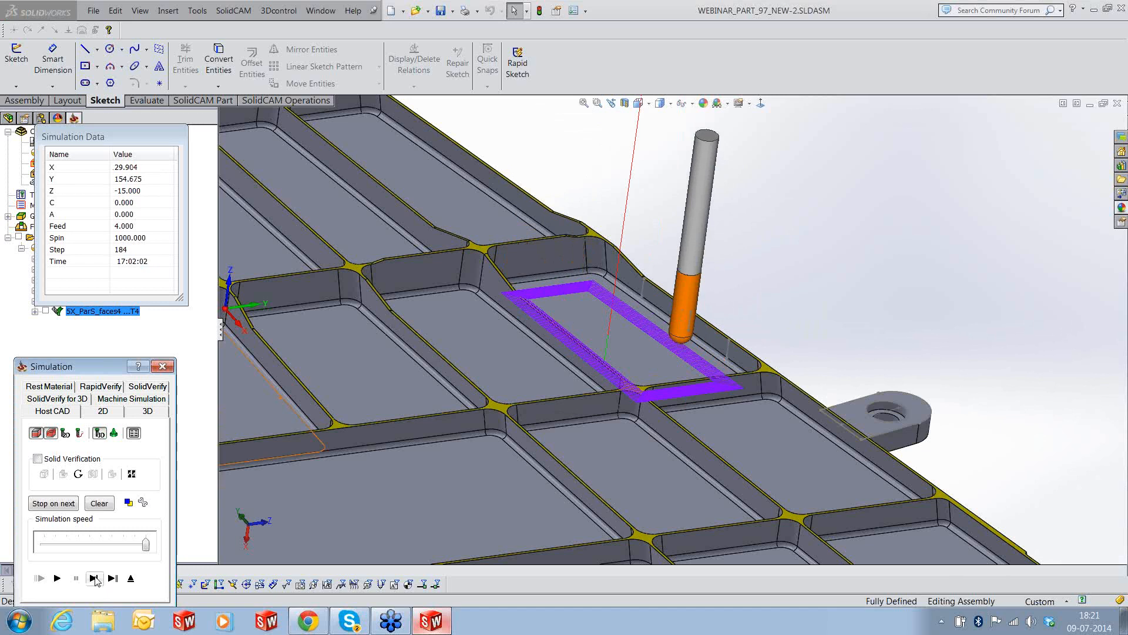
left_click(97, 580)
left_click(97, 580)
left_click(96, 580)
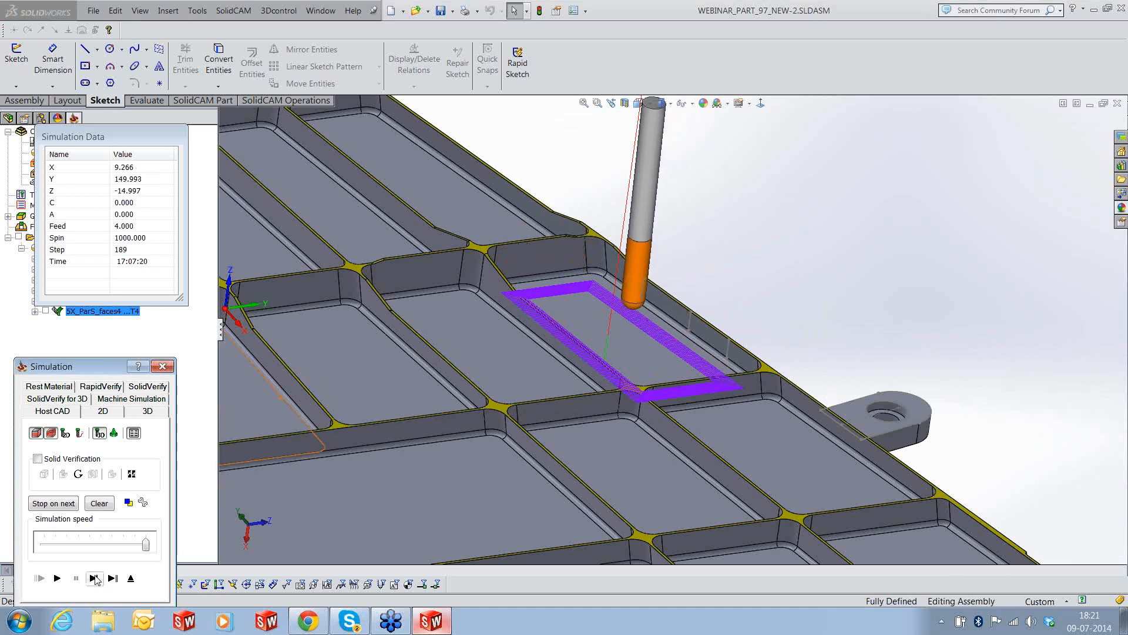
left_click(626, 317)
mouse_move(625, 313)
middle_mouse_down()
mouse_move(574, 231)
mouse_move(614, 320)
middle_mouse_up()
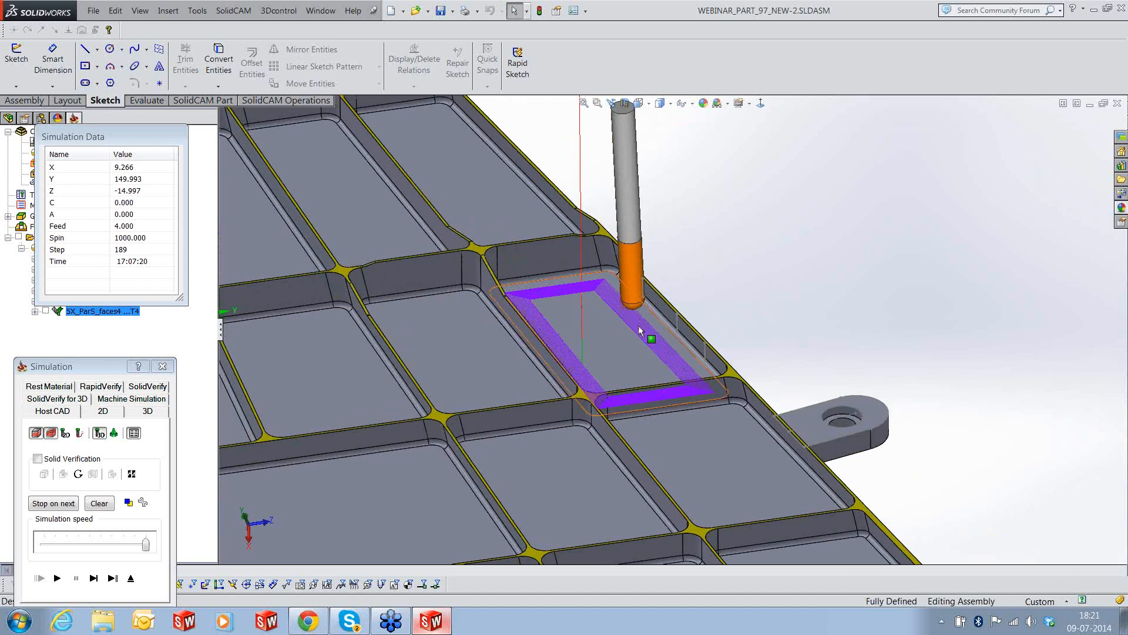
left_click(131, 580)
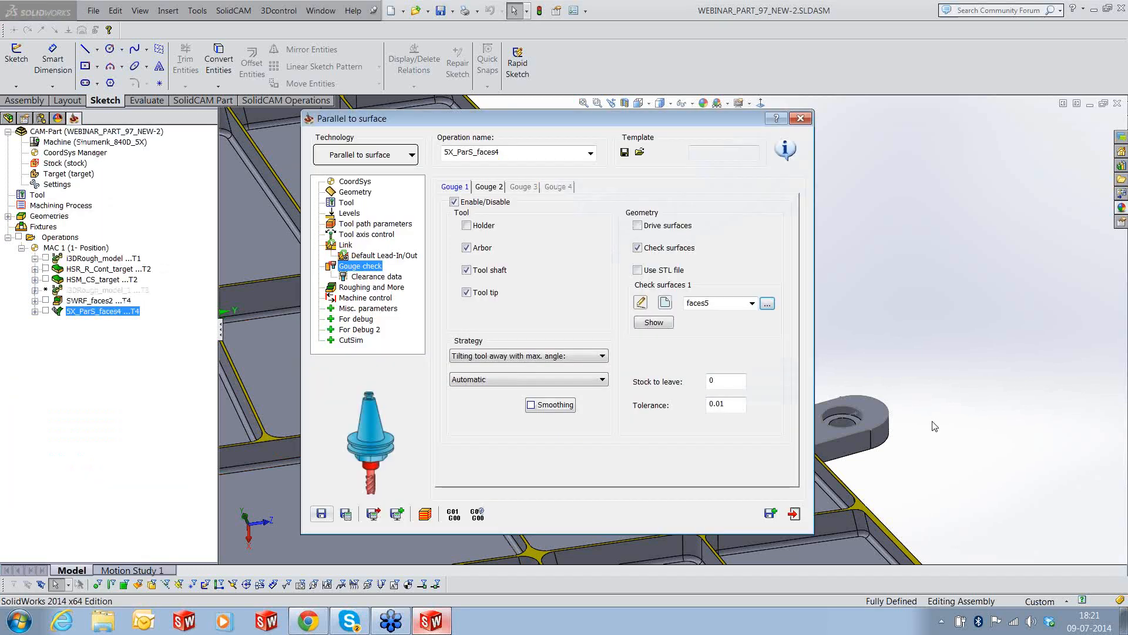
left_click(794, 519)
Copy the SWARF wall operation and paste it after the Parallel to surface operation
scroll(835, 331, "up", 1)
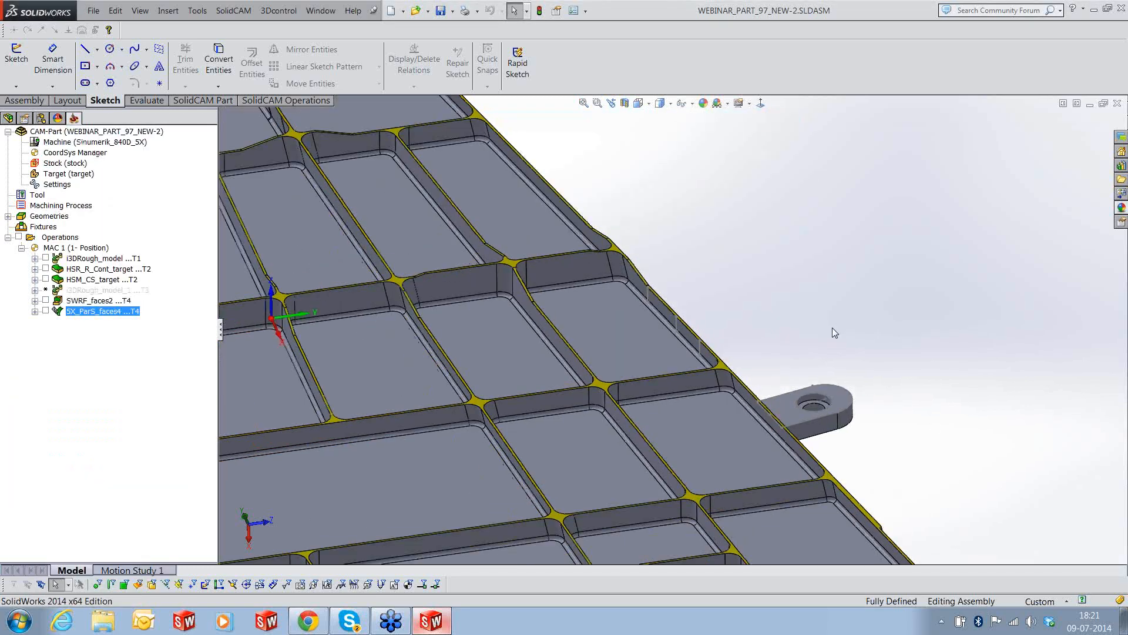
scroll(630, 342, "down", 2)
middle_click_drag(630, 342, 582, 374)
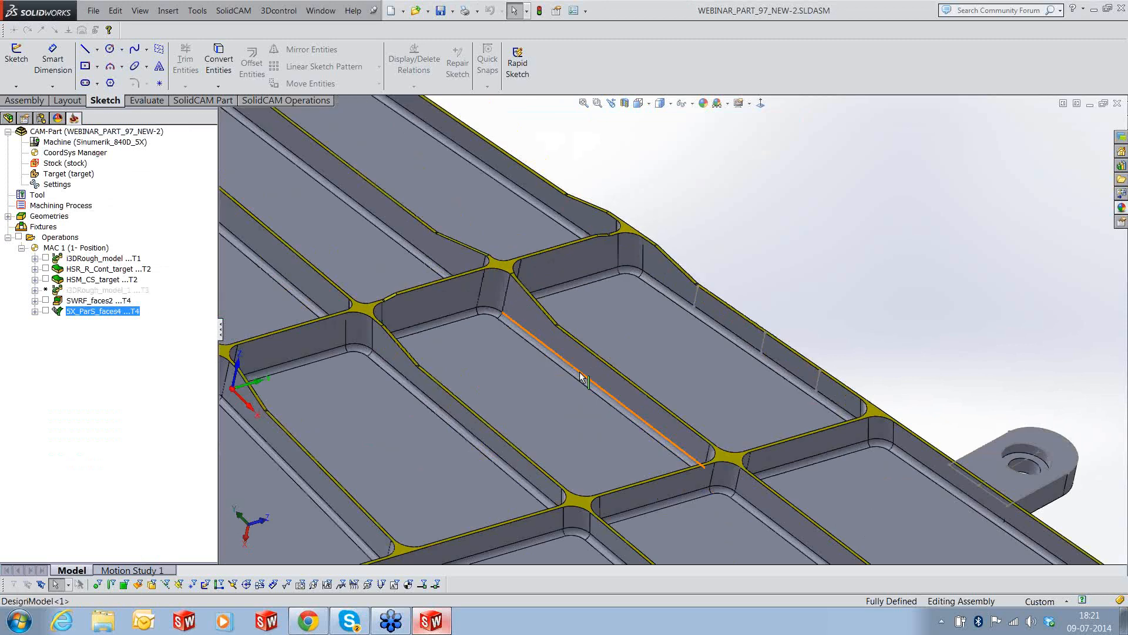
left_click(590, 367)
left_click(77, 303)
right_click(77, 301)
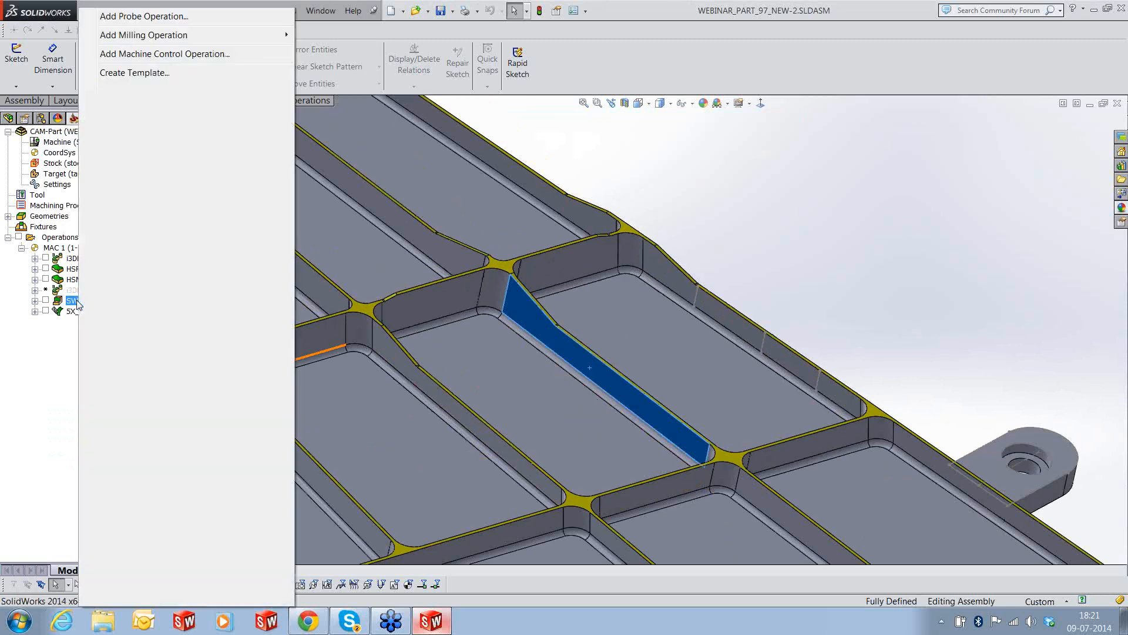
left_click(76, 311)
right_click(76, 312)
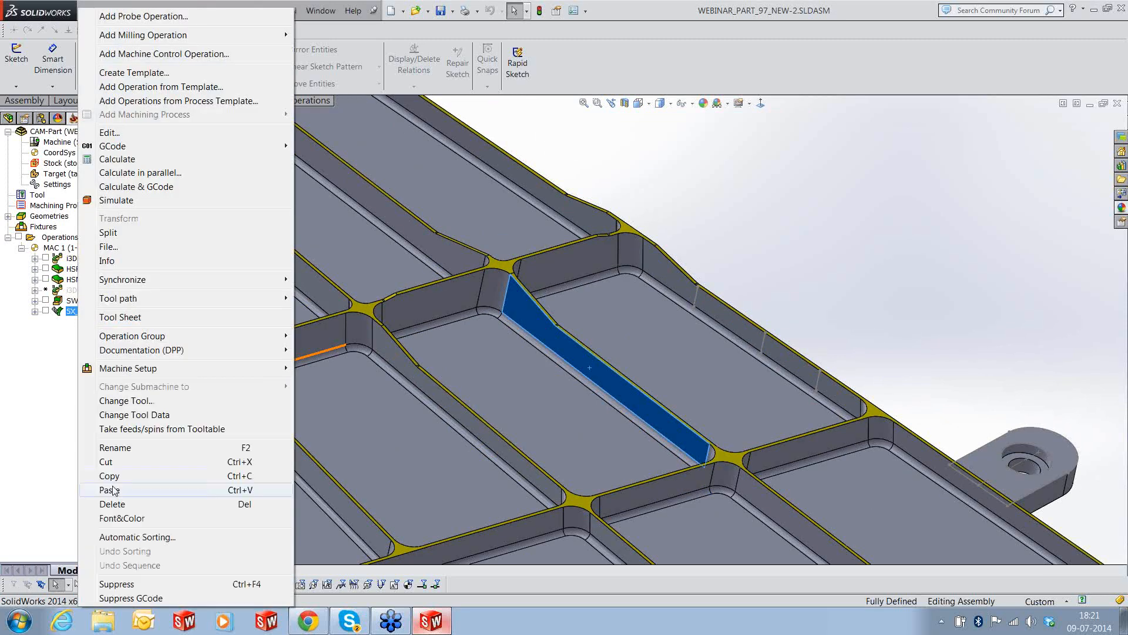
left_click(111, 489)
Open the pasted SWARF operation for editing at its geometry definition
right_click(102, 325)
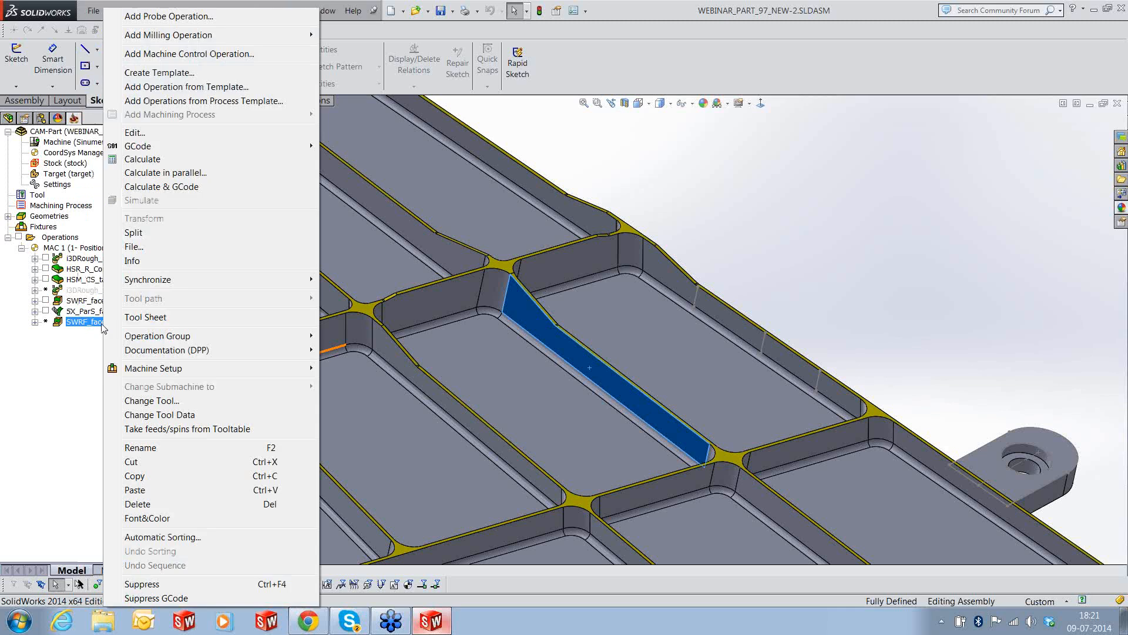
left_click(127, 131)
left_click(369, 193)
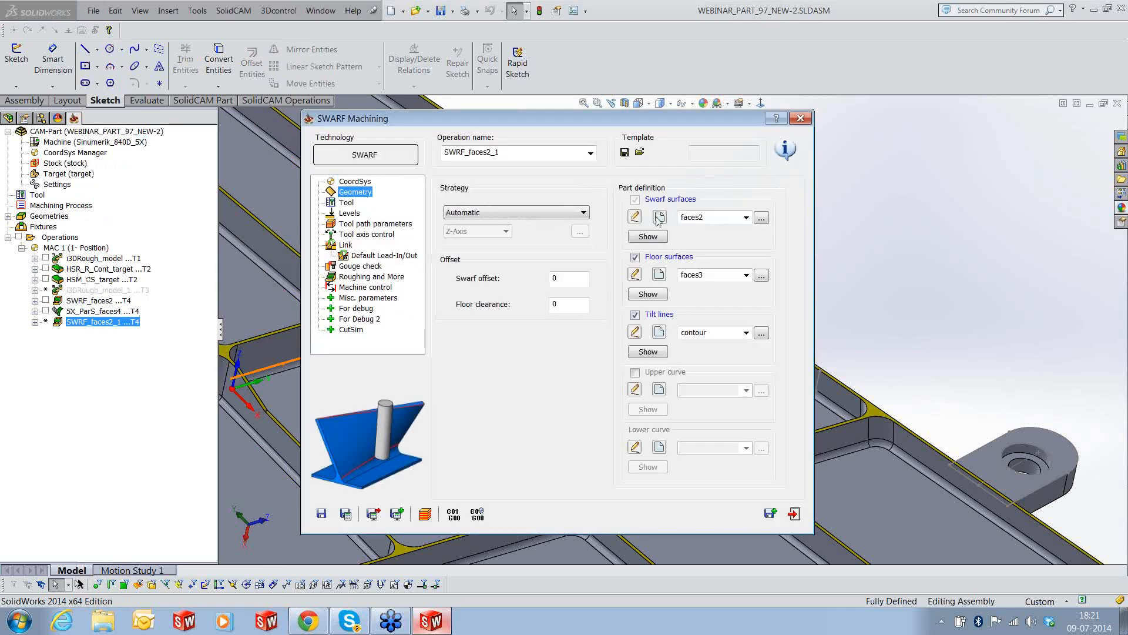
Define new swarf surfaces from all wall and corner faces of the neighbouring pocket
left_click(638, 279)
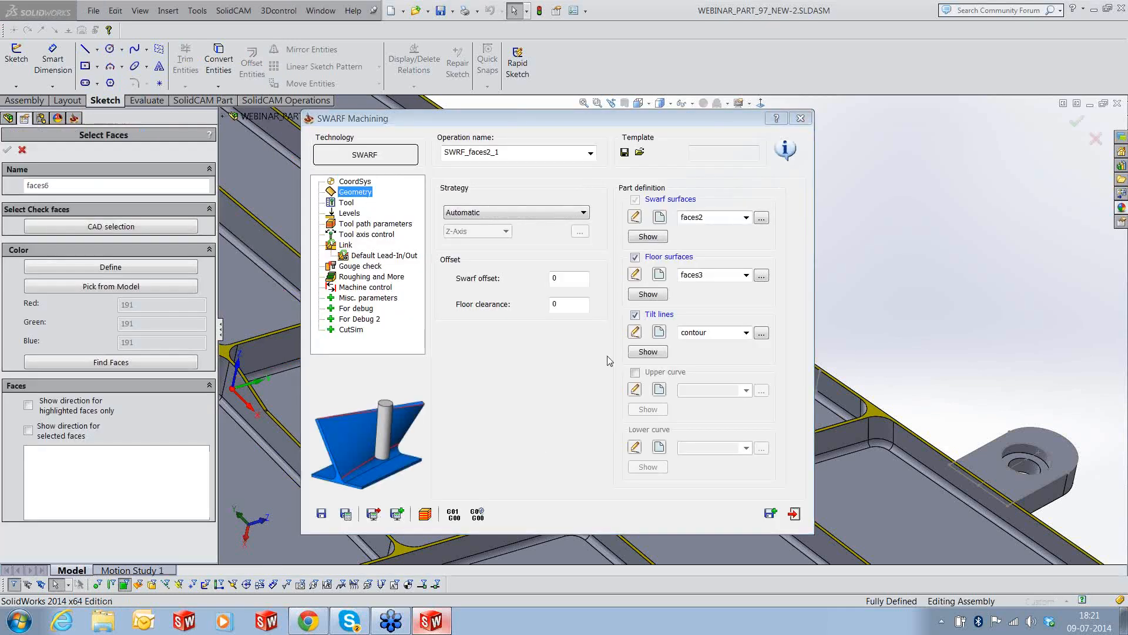
left_click(489, 287)
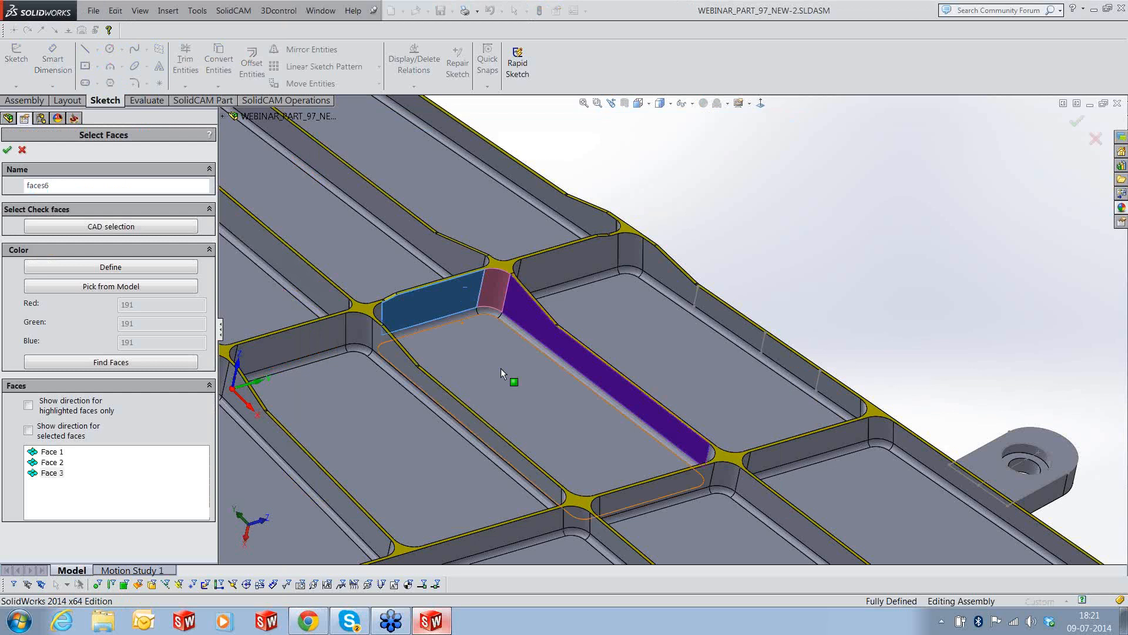
middle_click_drag(501, 368, 436, 371)
left_click(415, 318)
left_click(408, 360)
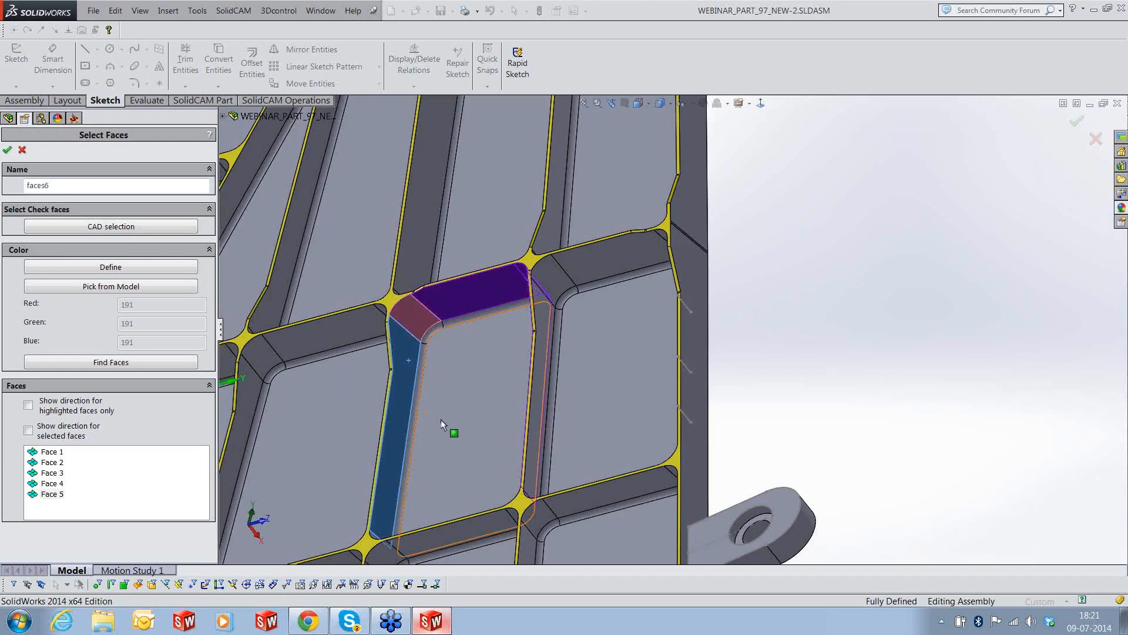
scroll(540, 404, "up", 3)
middle_click_drag(540, 404, 588, 464)
left_click(519, 481)
scroll(588, 464, "down", 3)
left_click(611, 462)
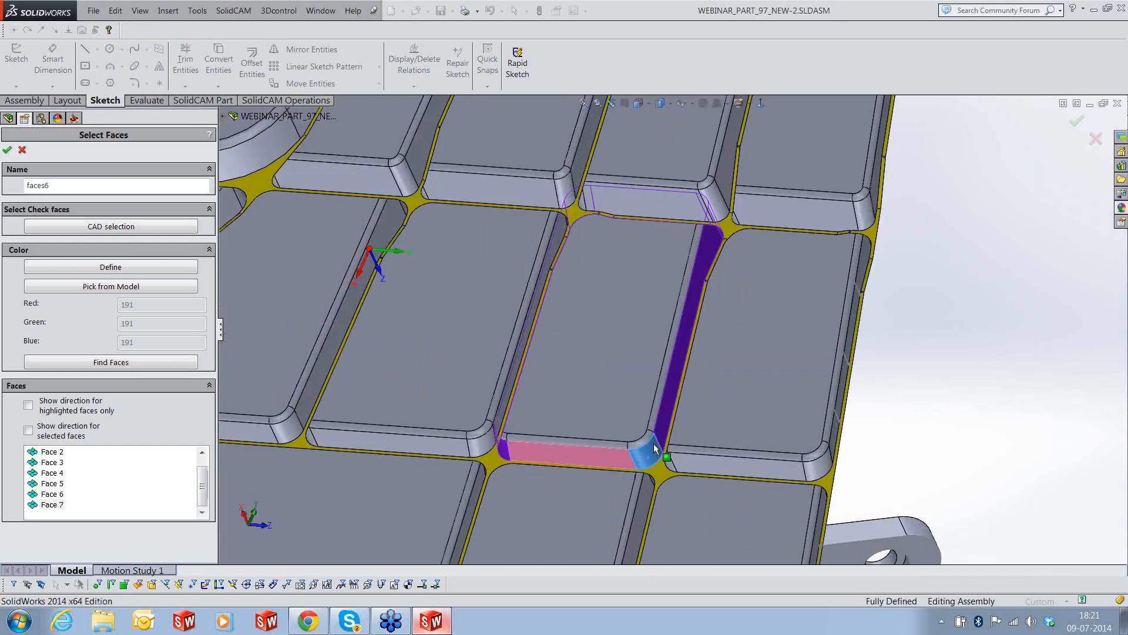
left_click(655, 450)
middle_click_drag(655, 450, 653, 170)
left_click(8, 150)
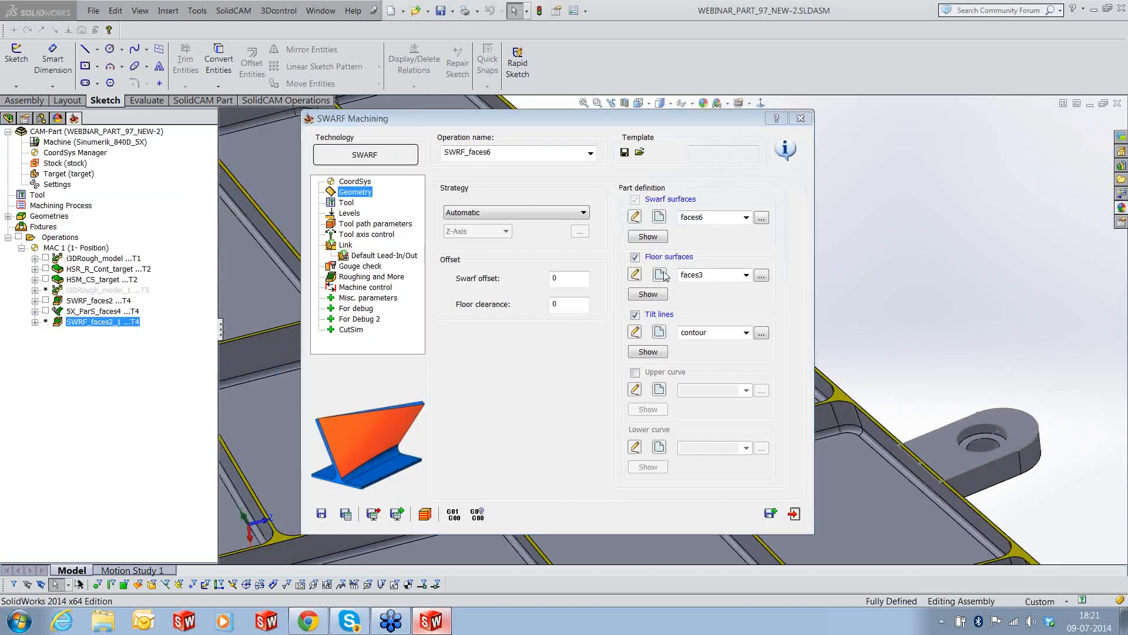
Define new floor surfaces from the neighbouring pocket's floor face and all its surrounding fillet faces, and switch off the tilt lines
left_click(661, 275)
left_click(527, 335)
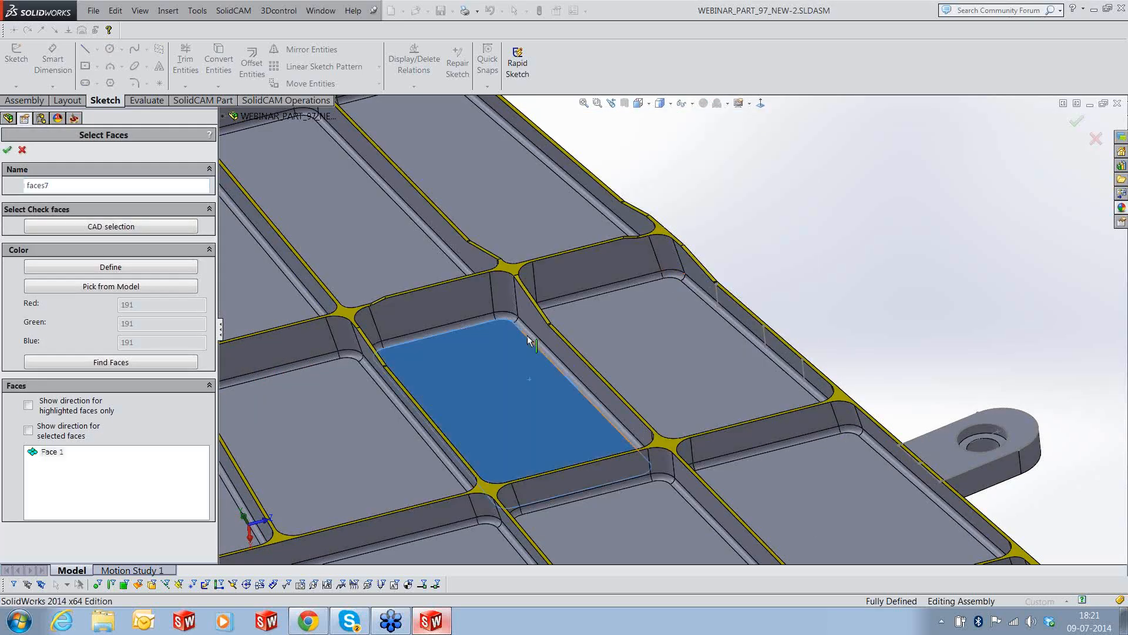
left_click(527, 334)
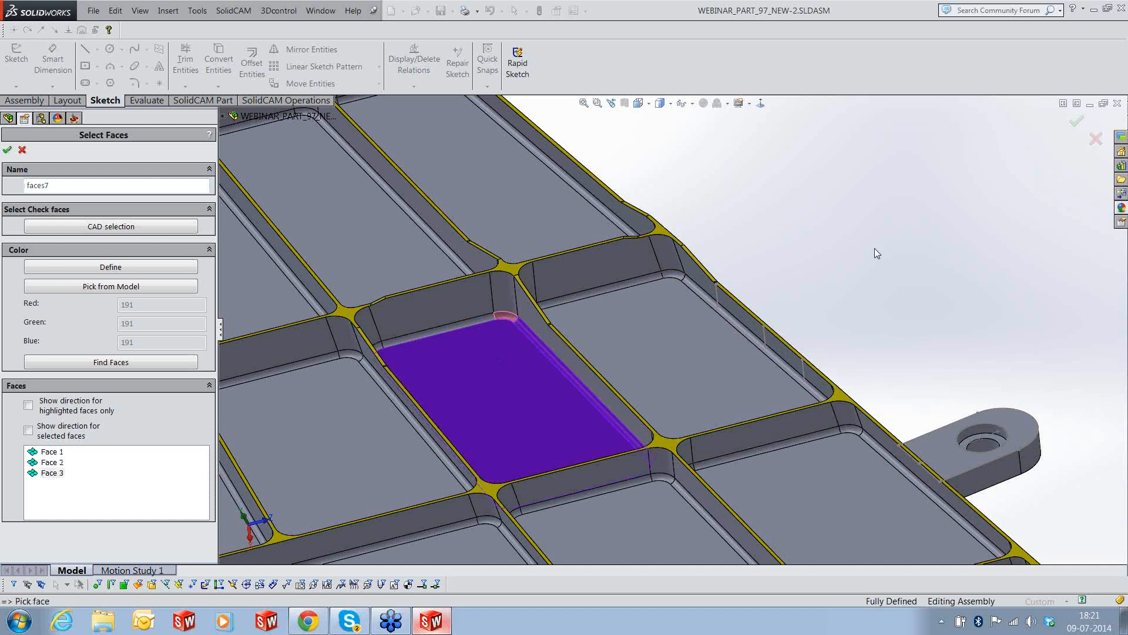
scroll(509, 343, "down", 1)
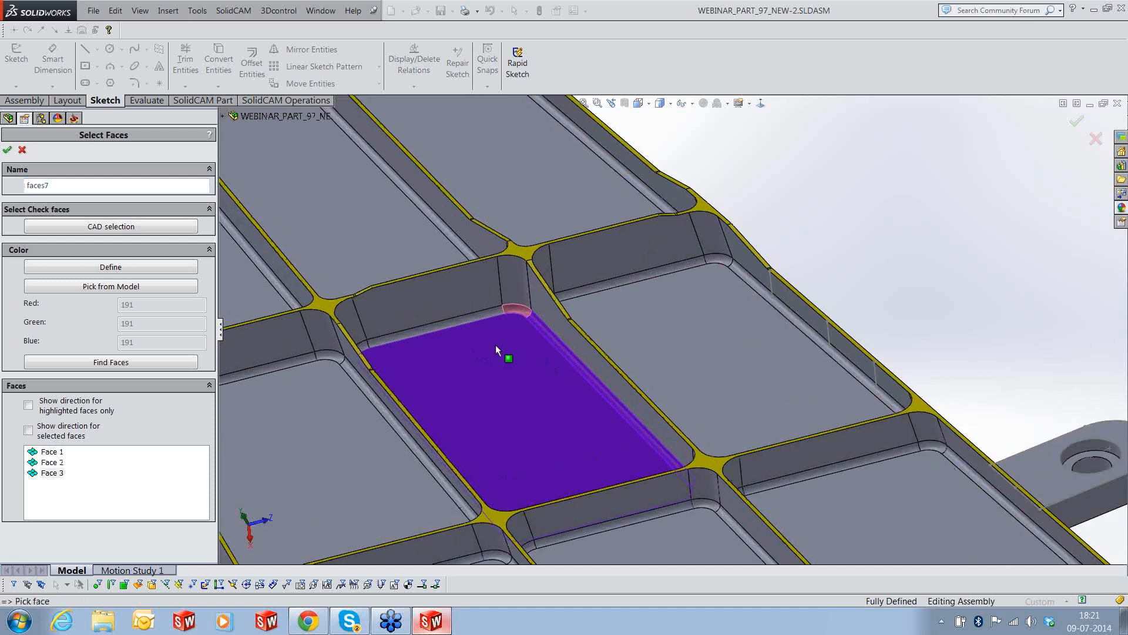
scroll(526, 345, "down", 1)
scroll(355, 327, "down", 2)
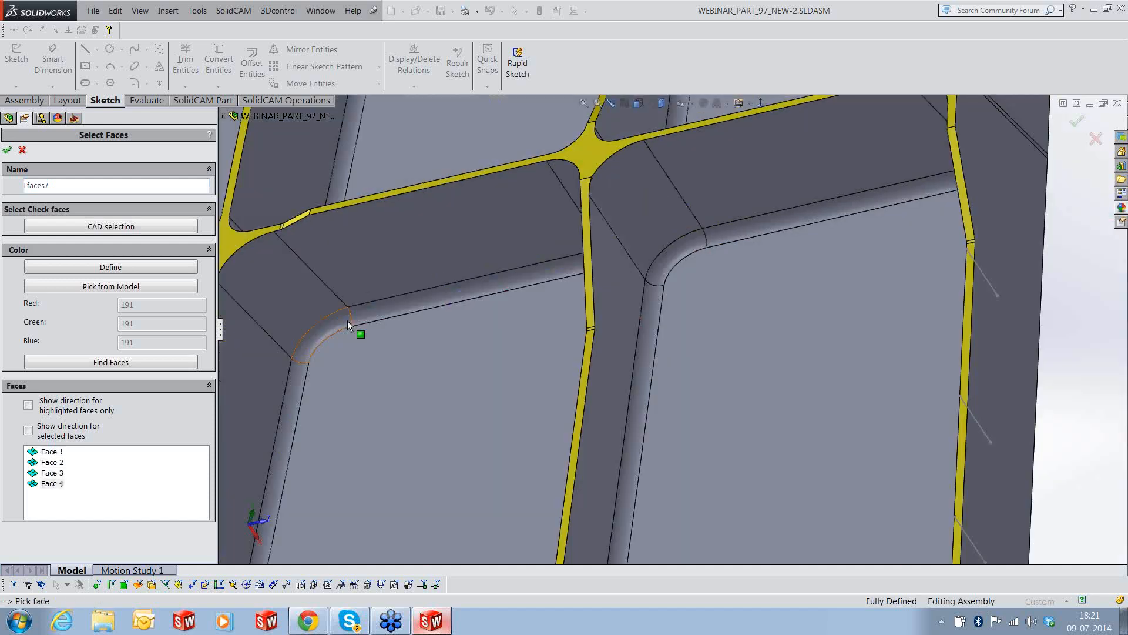
left_click(349, 322)
scroll(361, 422, "up", 1)
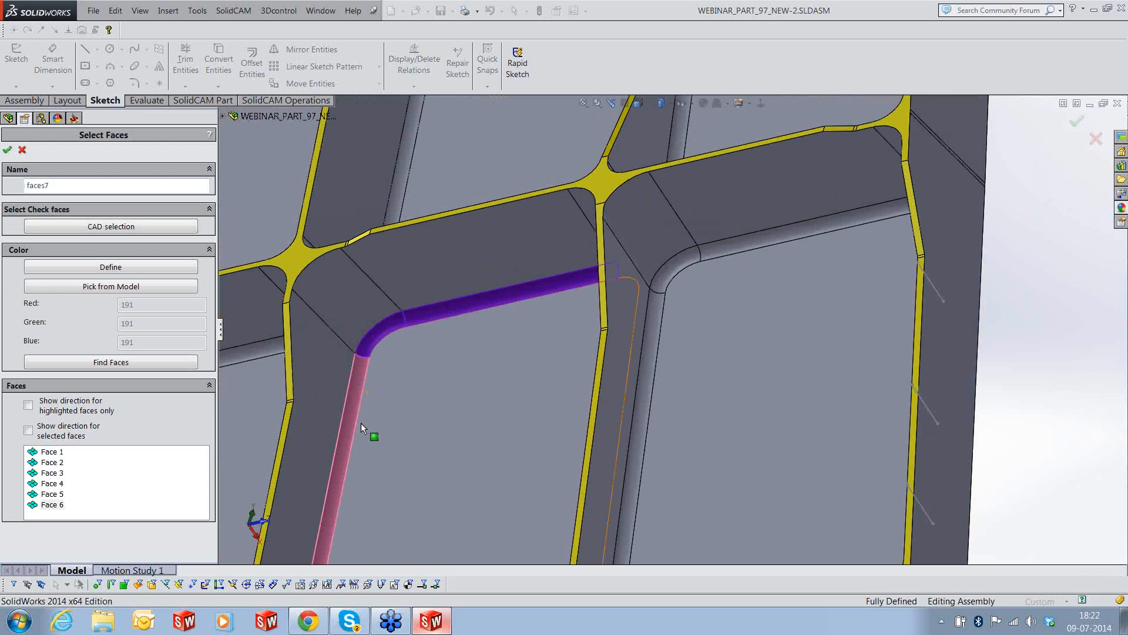
scroll(558, 429, "up", 2)
scroll(558, 429, "up", 1)
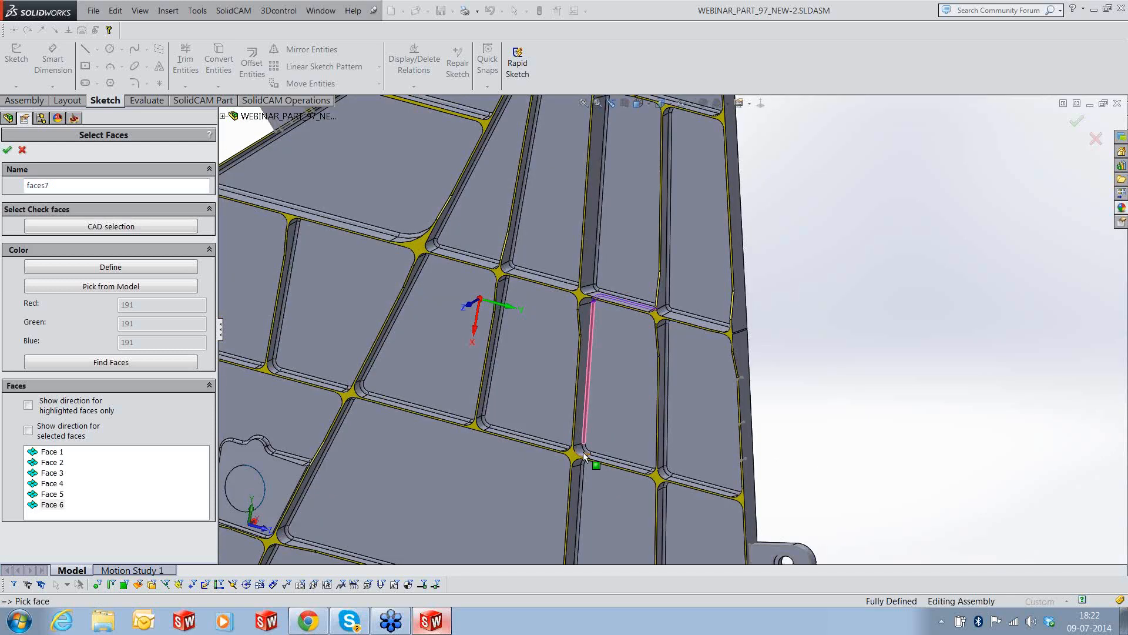
scroll(583, 452, "down", 5)
left_click(565, 389)
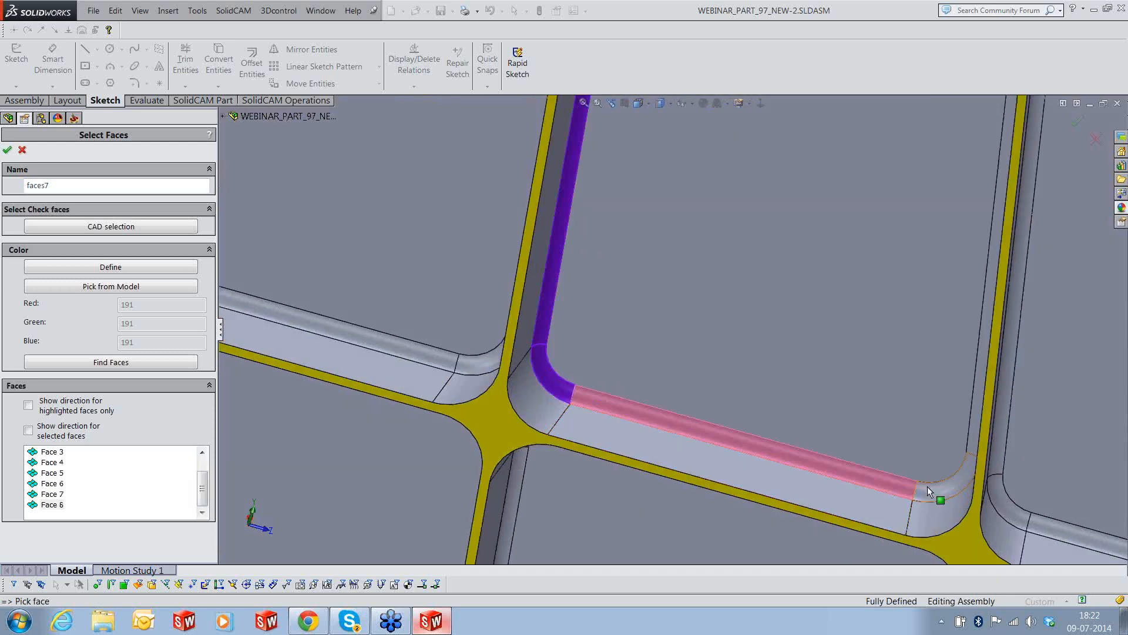
left_click(888, 467)
middle_click_drag(888, 467, 956, 254)
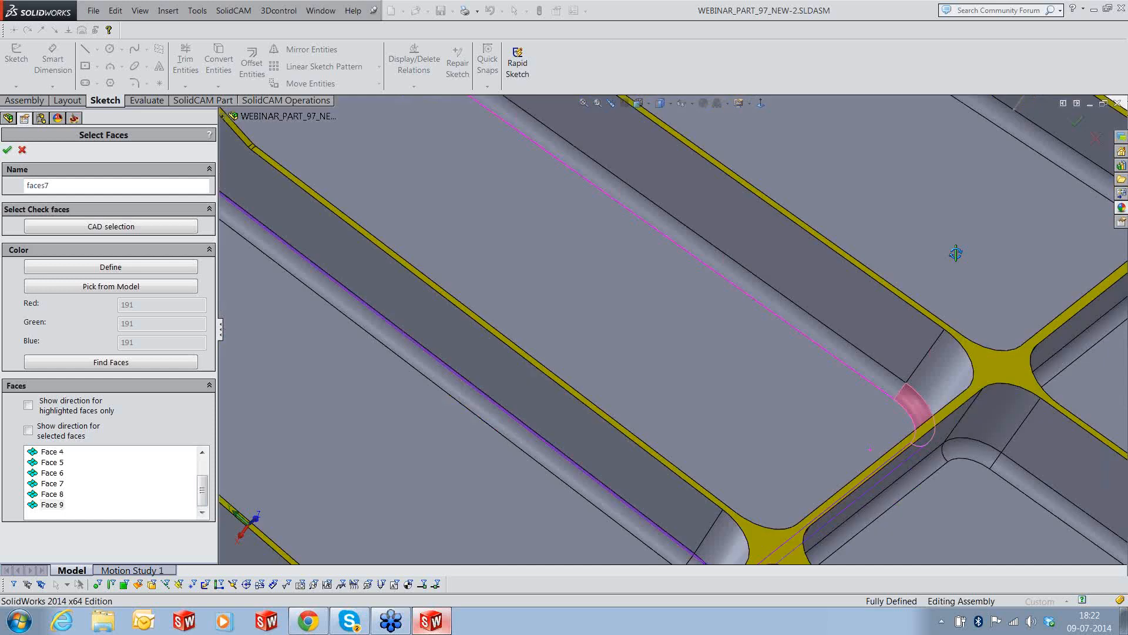
scroll(668, 381, "up", 5)
left_click(7, 150)
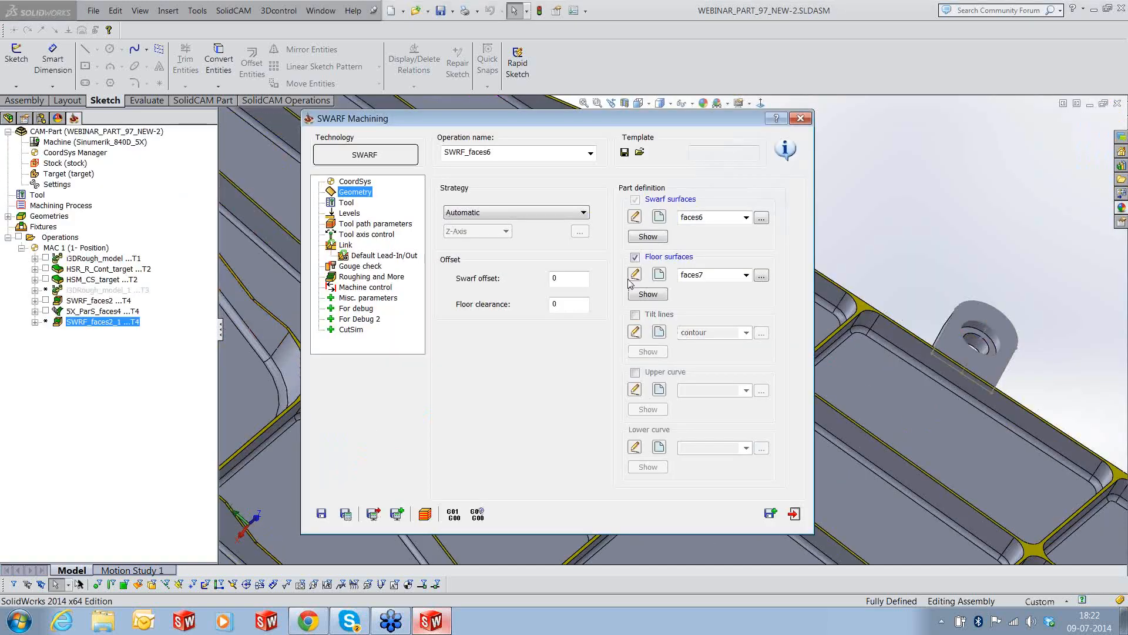
Show the newly defined floor surfaces and swarf surfaces on the model to check both selections
left_click(660, 295)
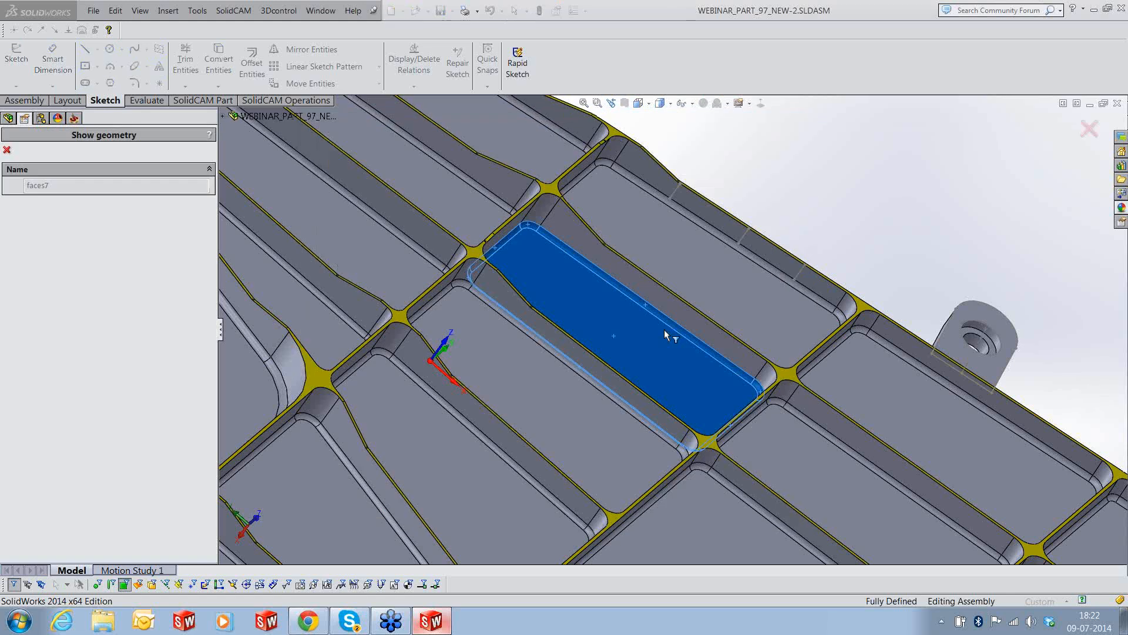
middle_click_drag(664, 329, 615, 327)
key("Escape")
left_click(649, 241)
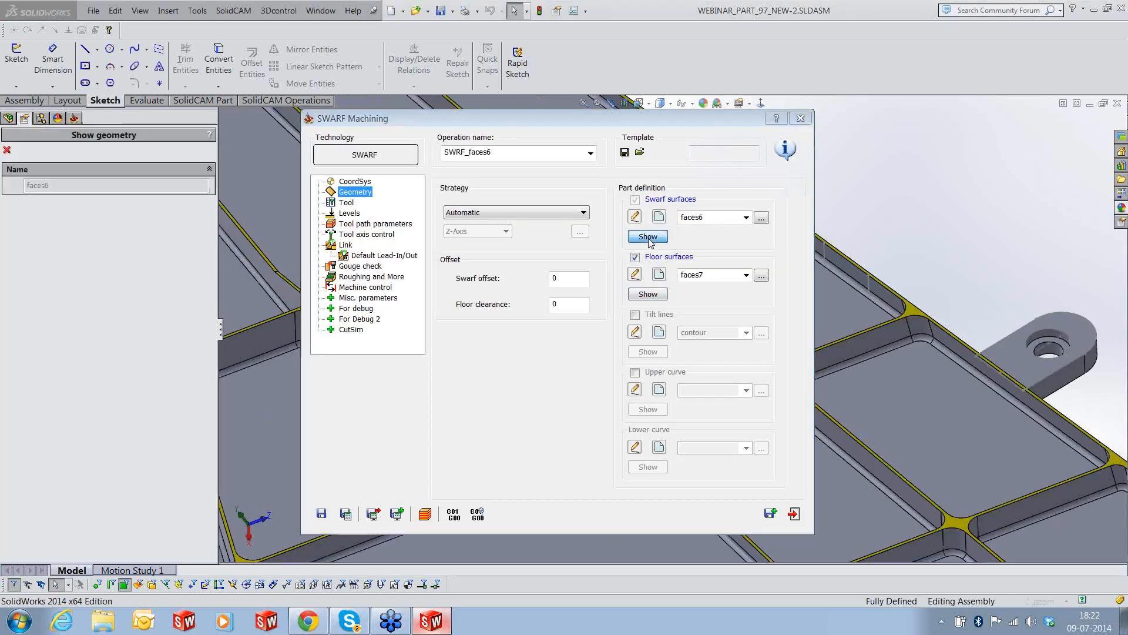
key("Escape")
Review the levels and tool axis control settings, and save and calculate the SWARF operation
key("Down")
key("Down")
key("Down")
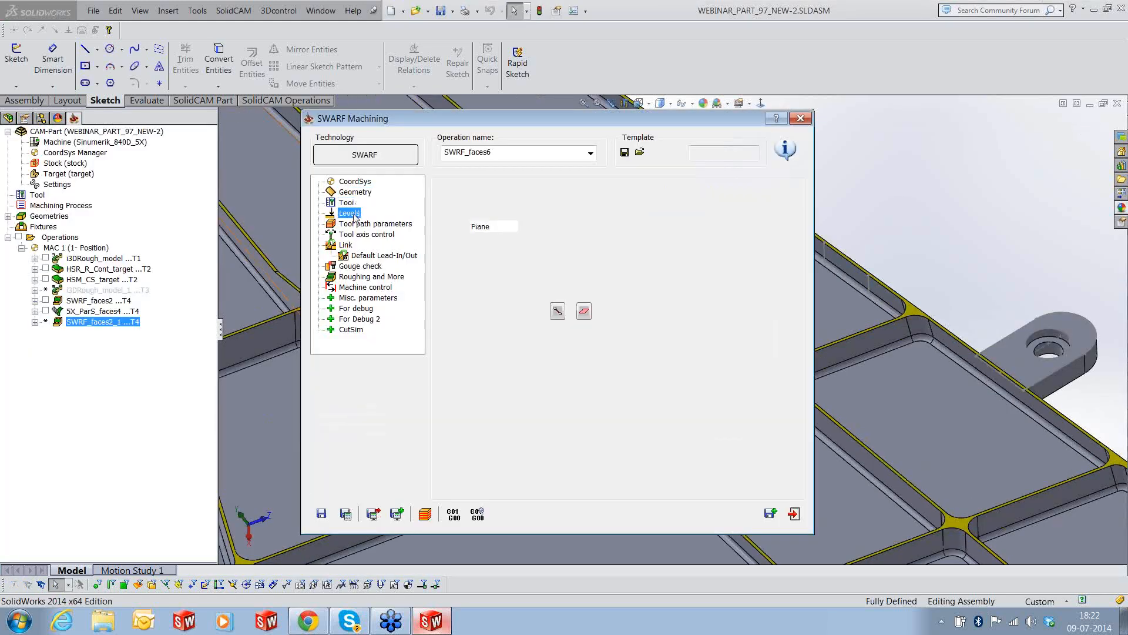
left_click(382, 235)
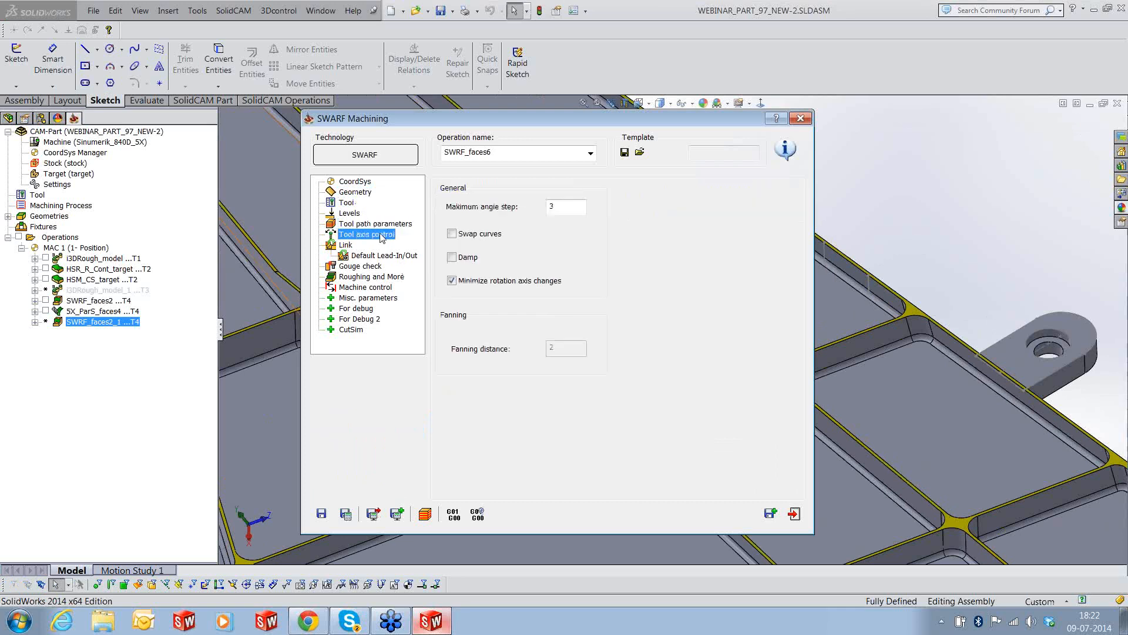
left_click(342, 515)
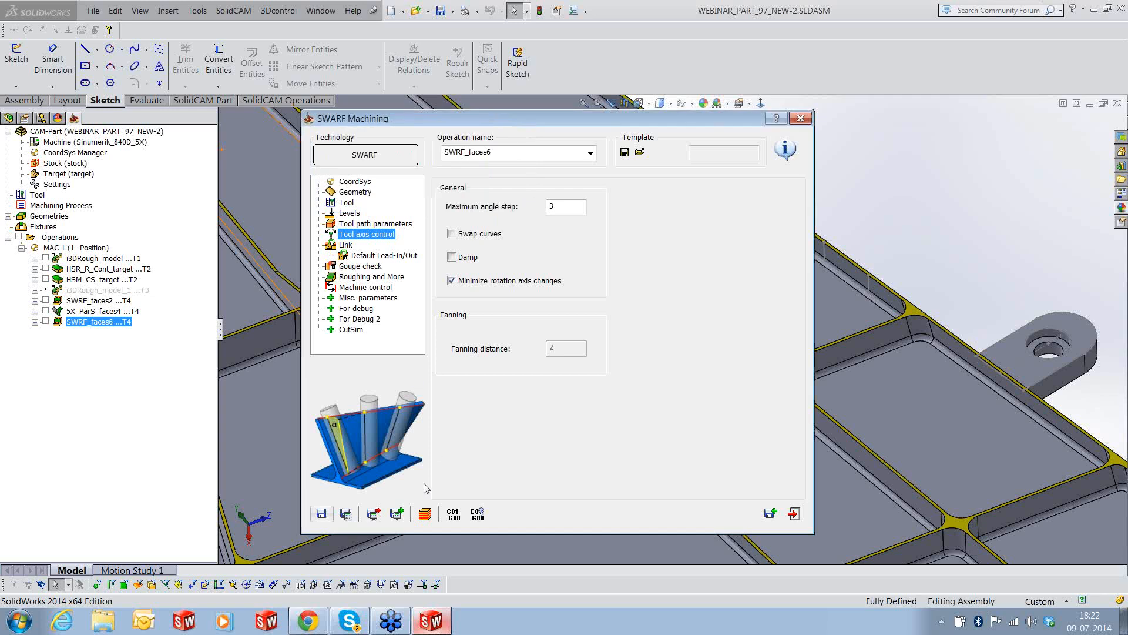
Simulate the new SWARF tool path in Host CAD mode around the pocket walls, and exit the simulation and the operation
left_click(425, 516)
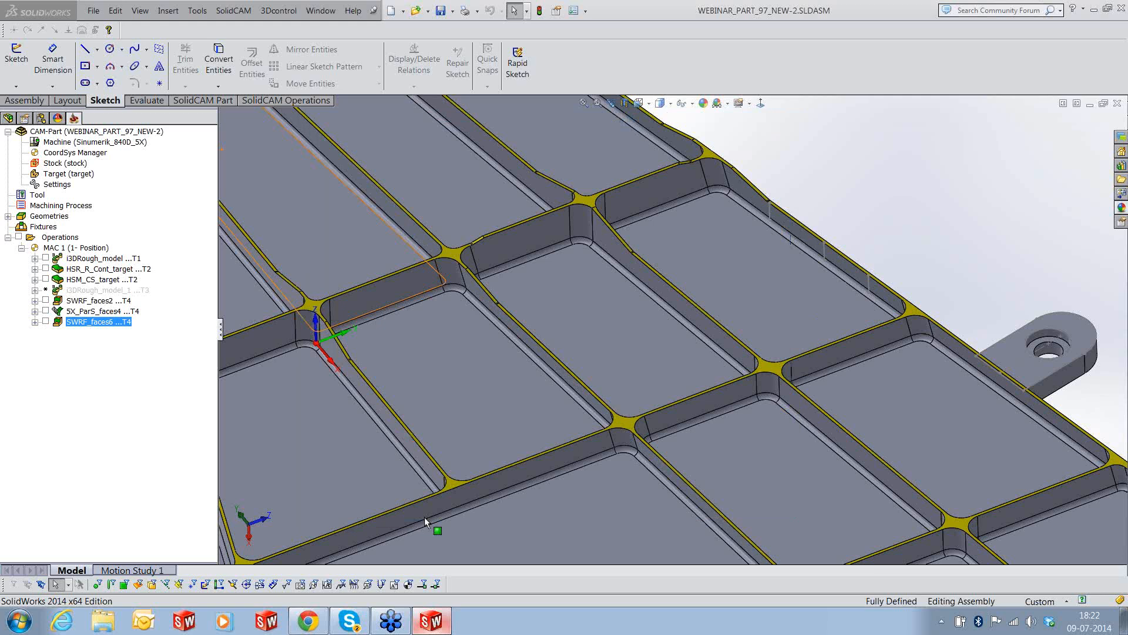
left_click(94, 580)
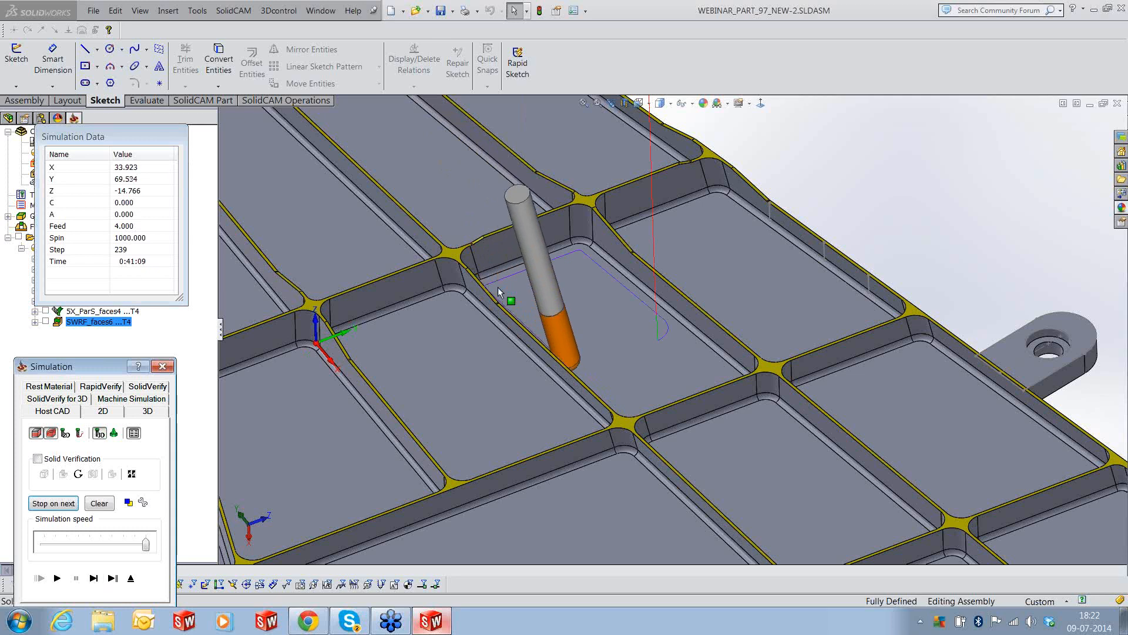
left_click(94, 578)
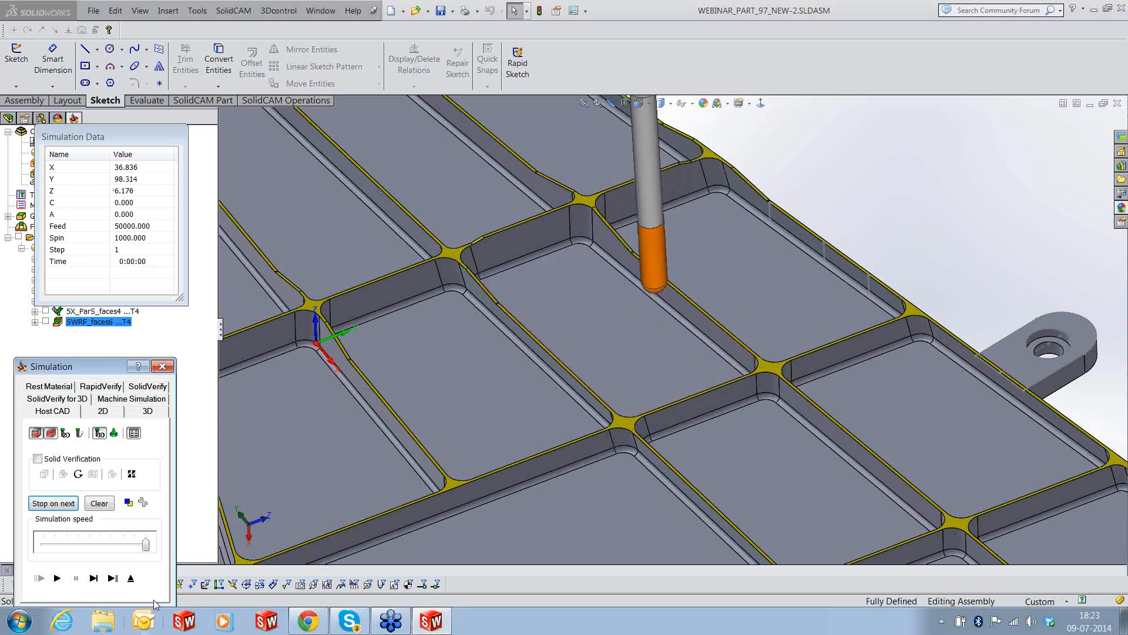
left_click(131, 580)
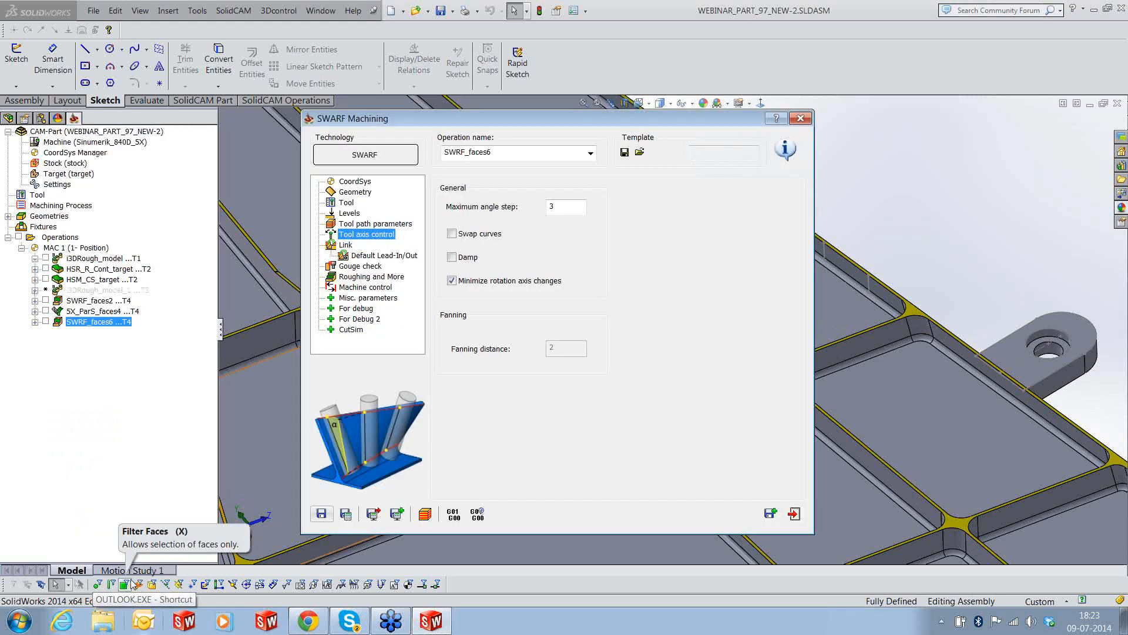
left_click(777, 520)
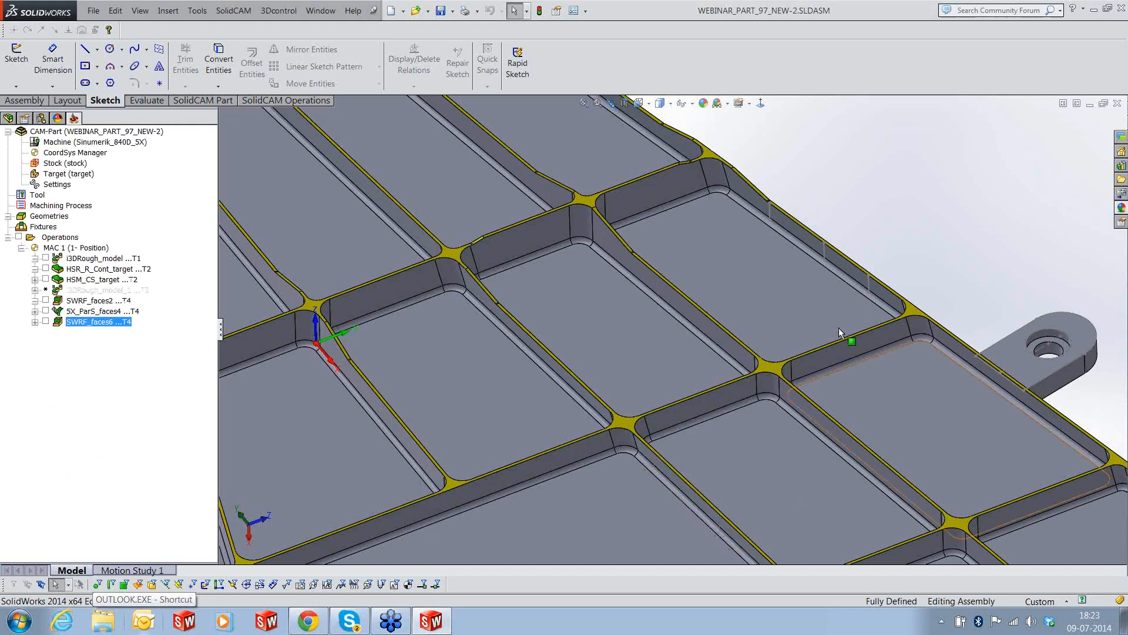
Check the machine simulation page of the SolidCAM settings and leave it without changes
left_click(100, 301)
left_click(234, 11)
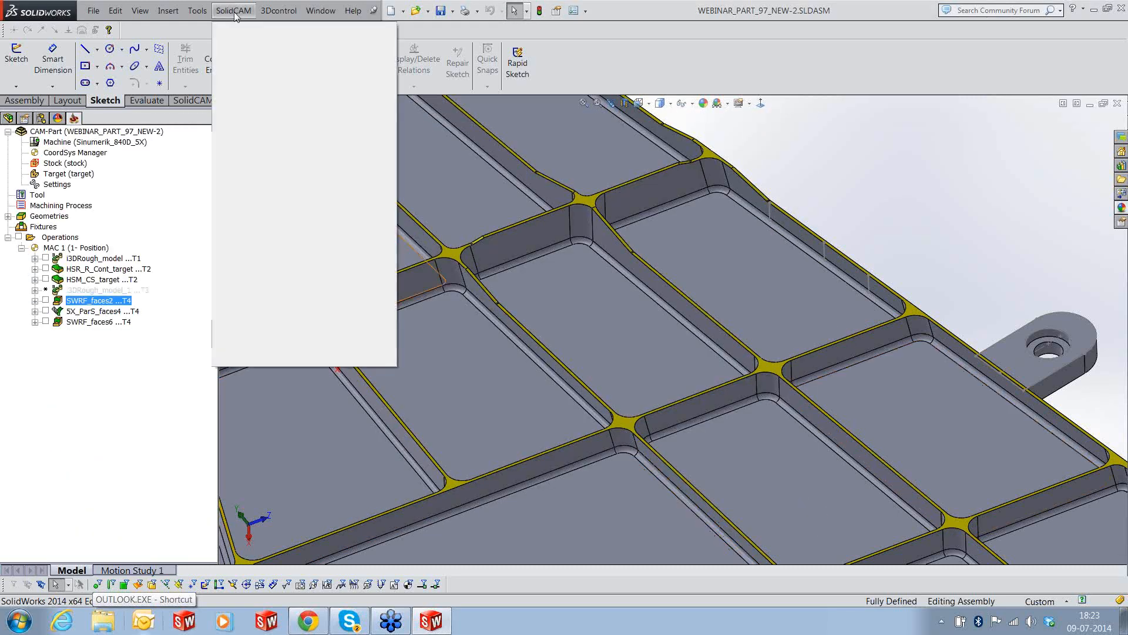
left_click(252, 214)
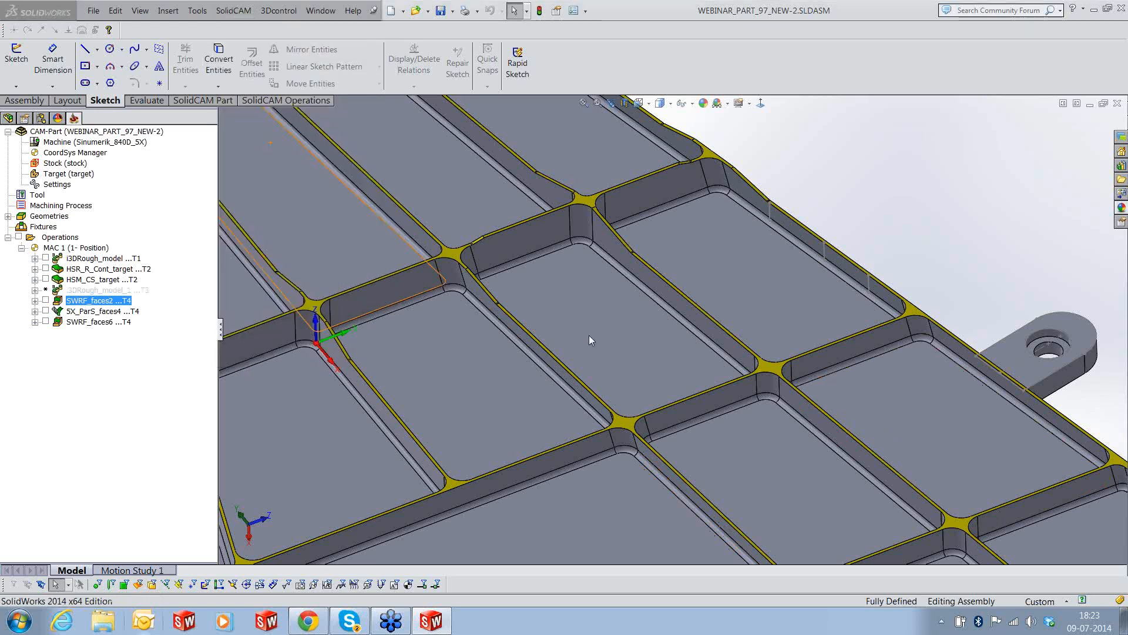
left_click(421, 259)
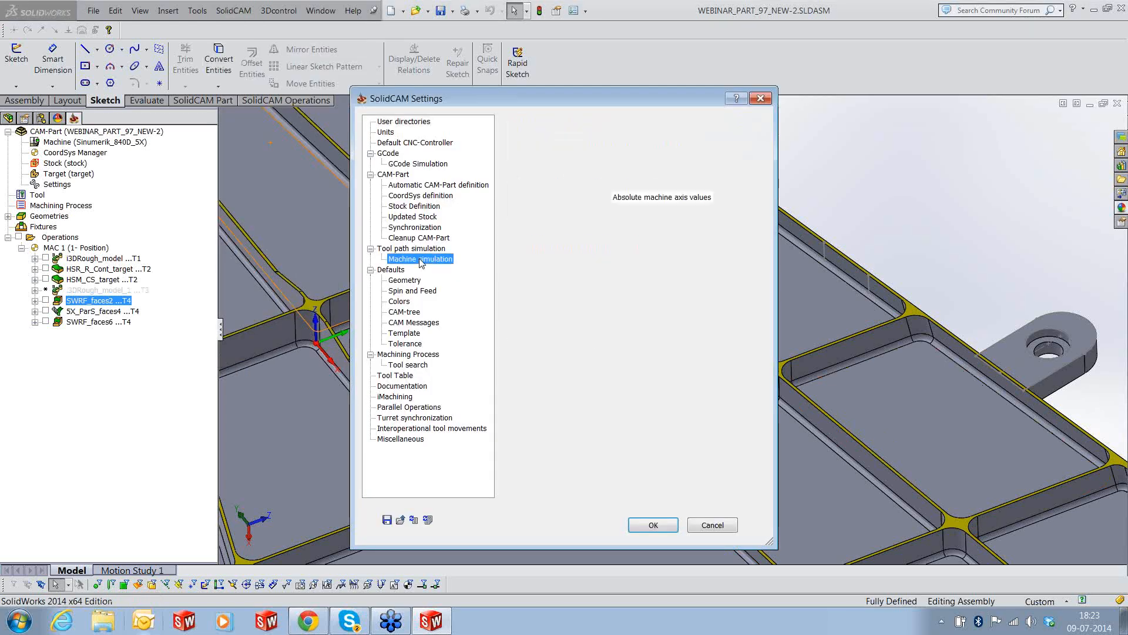
left_click(712, 526)
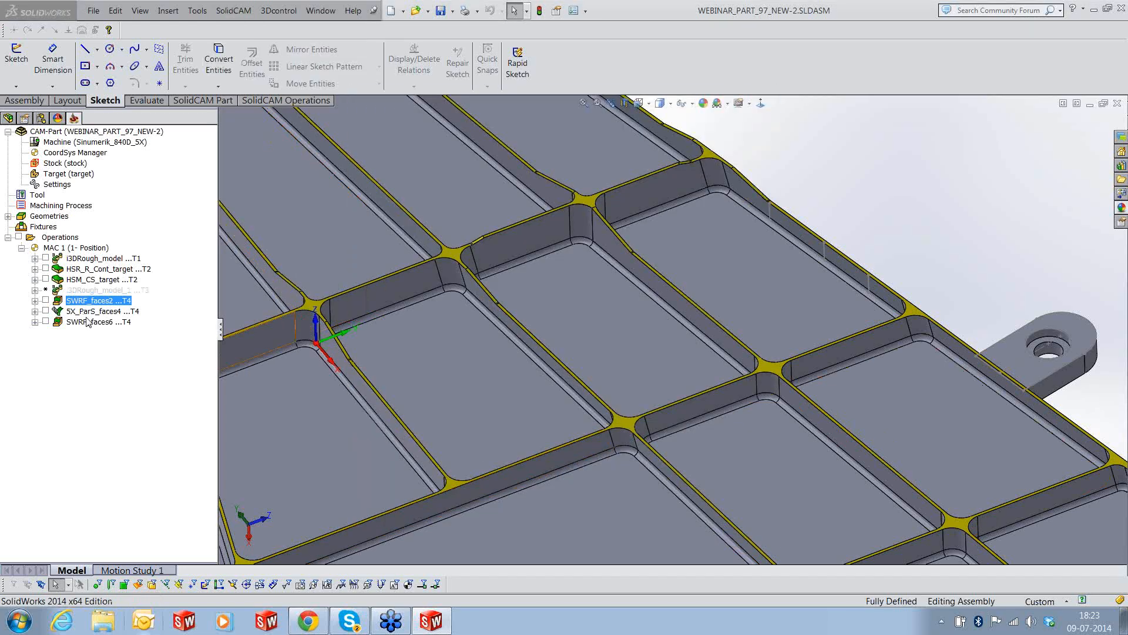
Try to simulate the two SWARF wall operations together
left_click(88, 323, "ctrl")
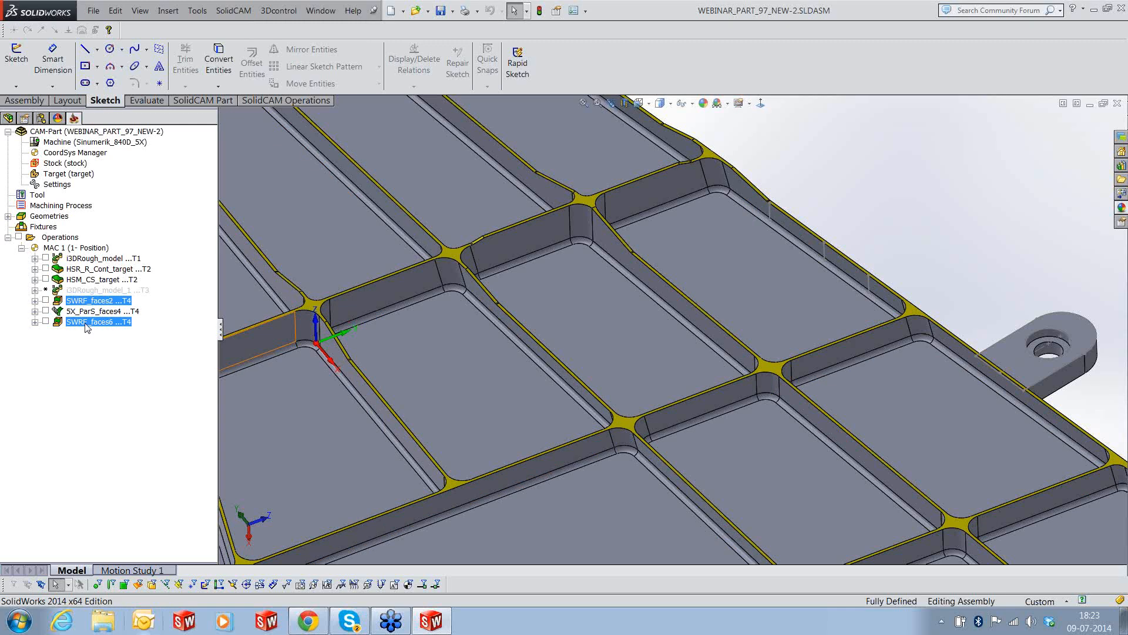
right_click(86, 323)
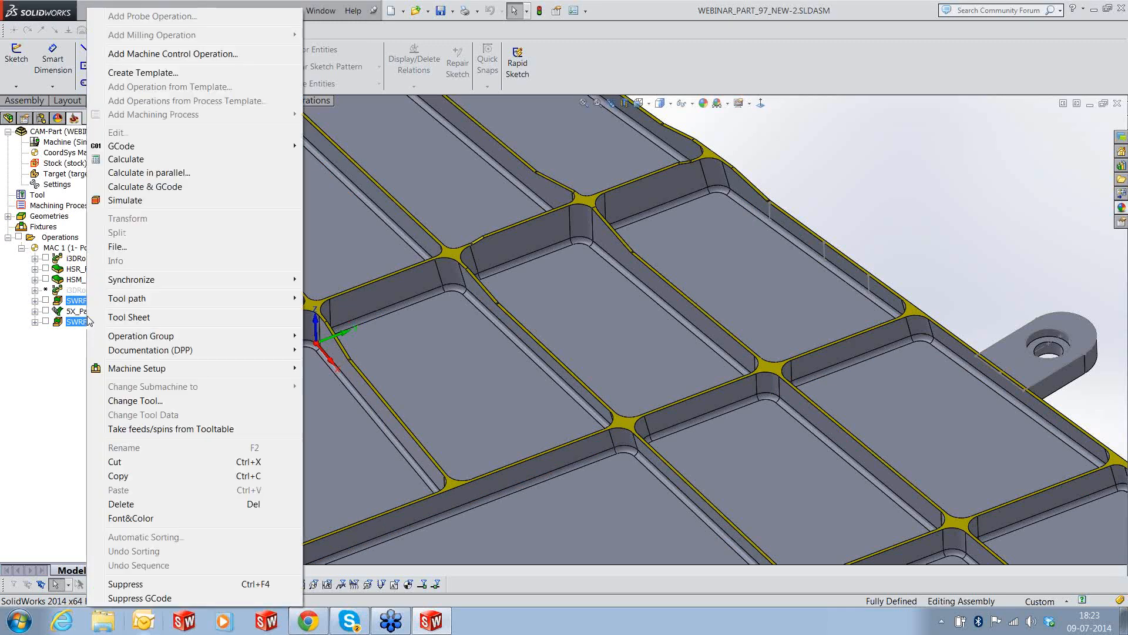
left_click(110, 200)
Create a machine setup for the operations with a Z offset of 55
right_click(73, 242)
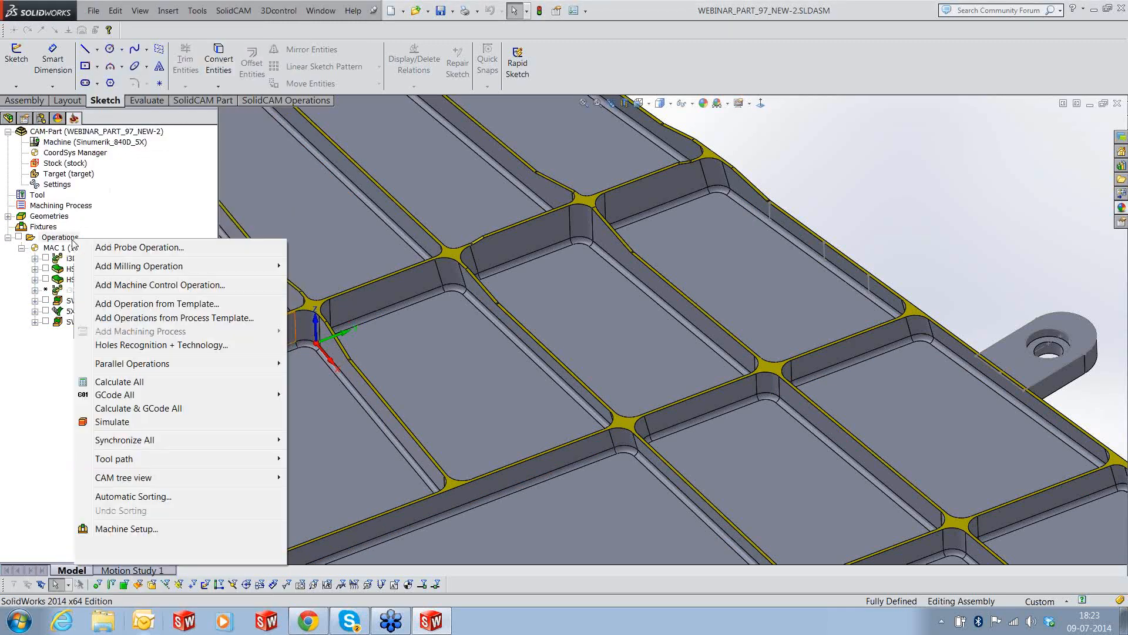
left_click(106, 529)
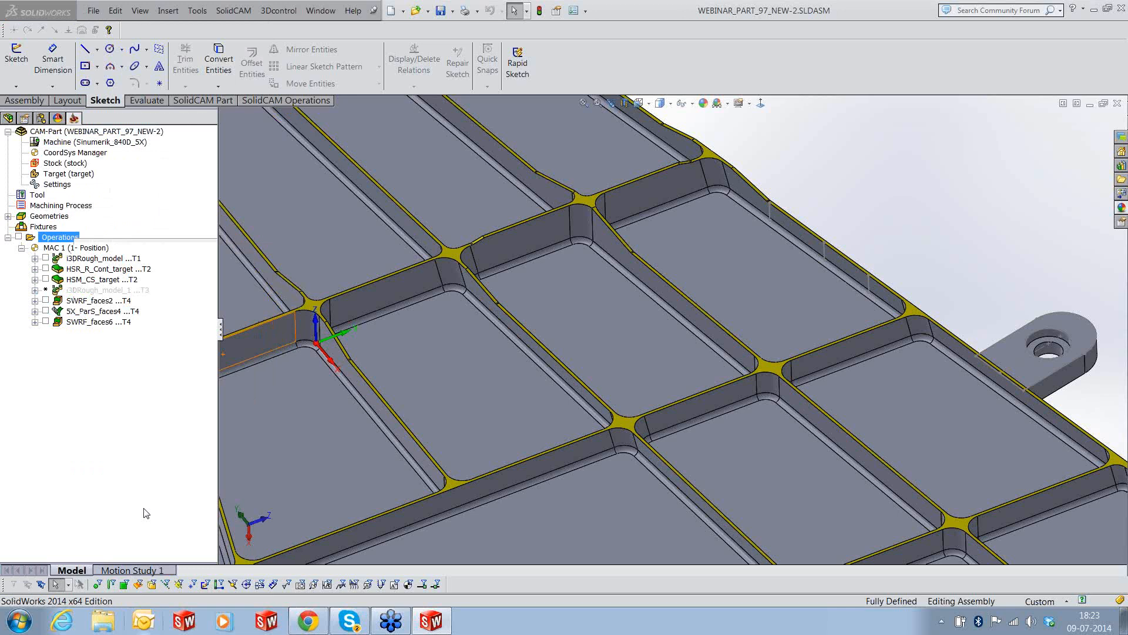
double_click(691, 184)
type("55")
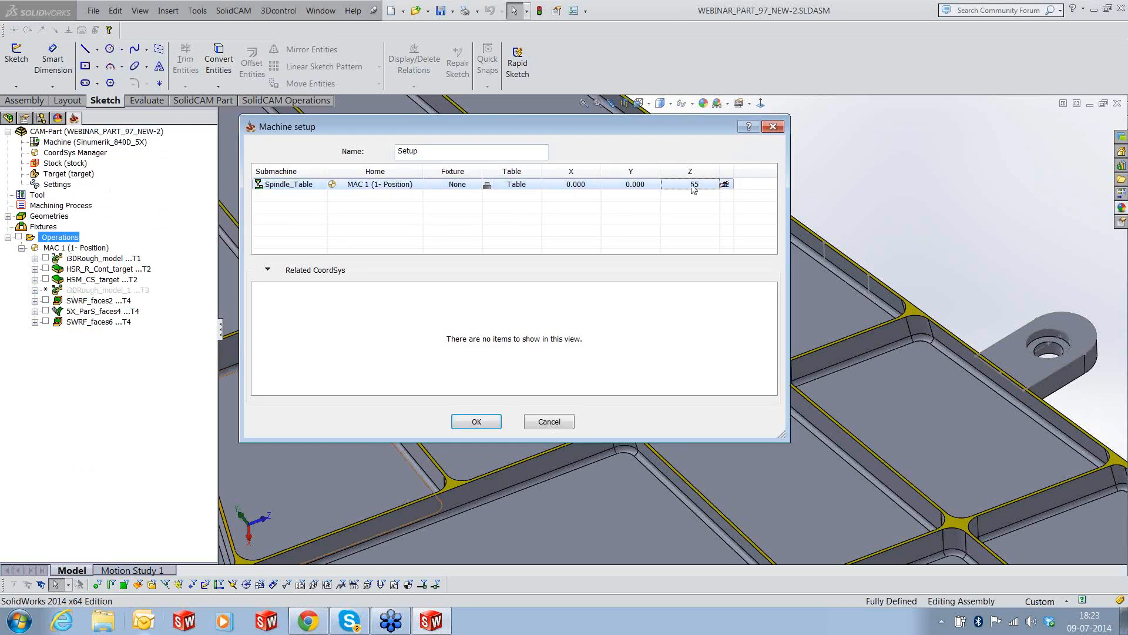
left_click(479, 421)
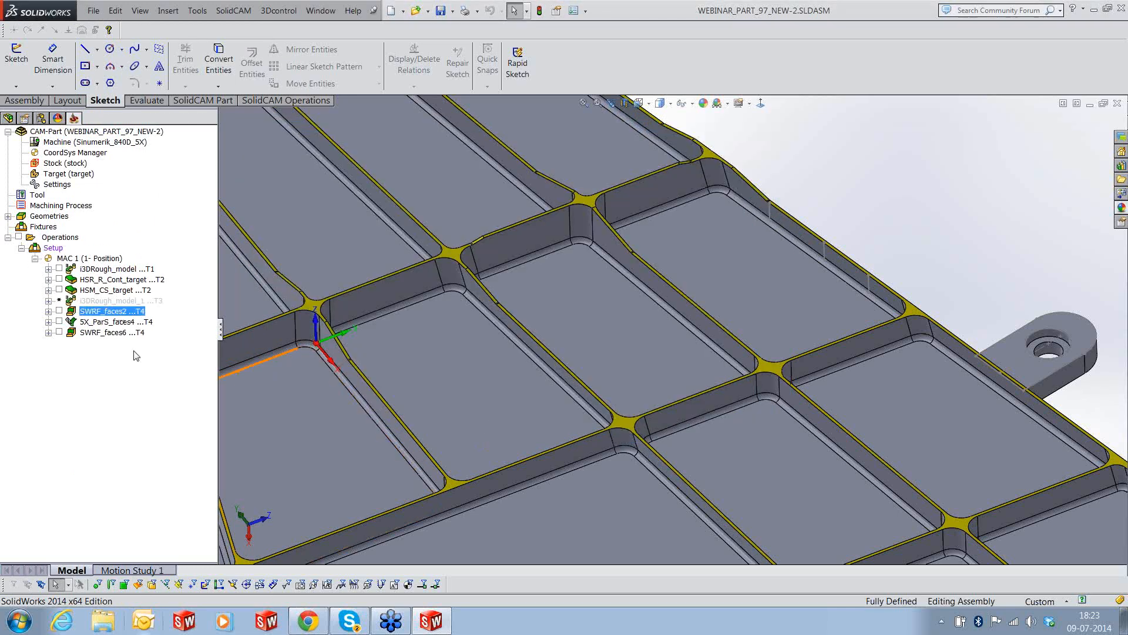
Start a Machine Simulation of the two SWARF wall operations together
left_click(123, 333, "ctrl")
right_click(124, 332)
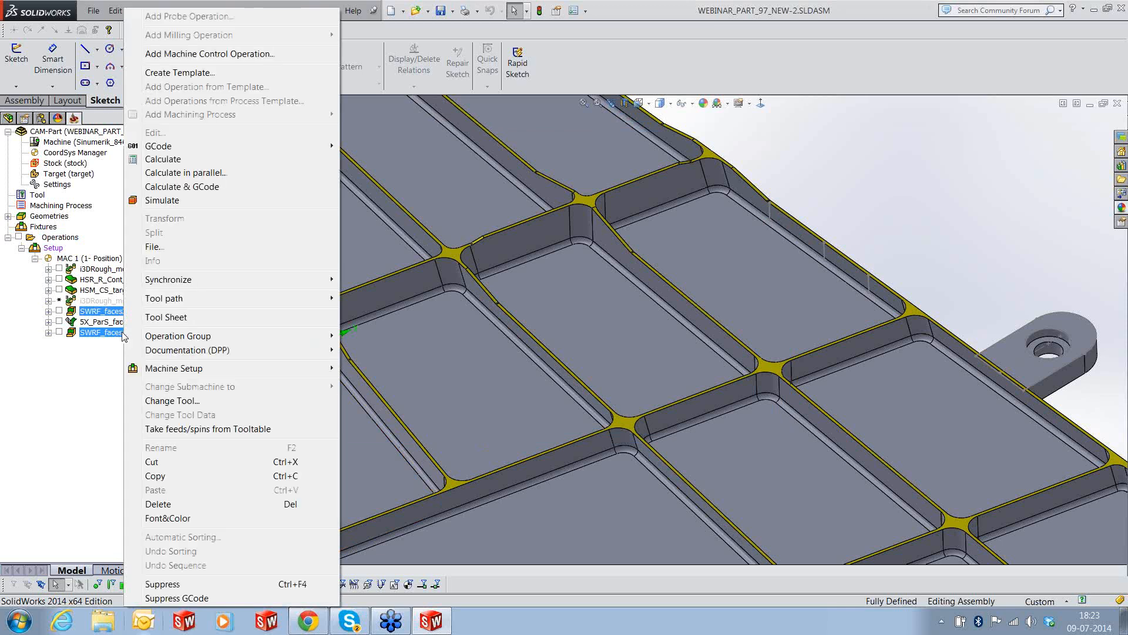
left_click(147, 188)
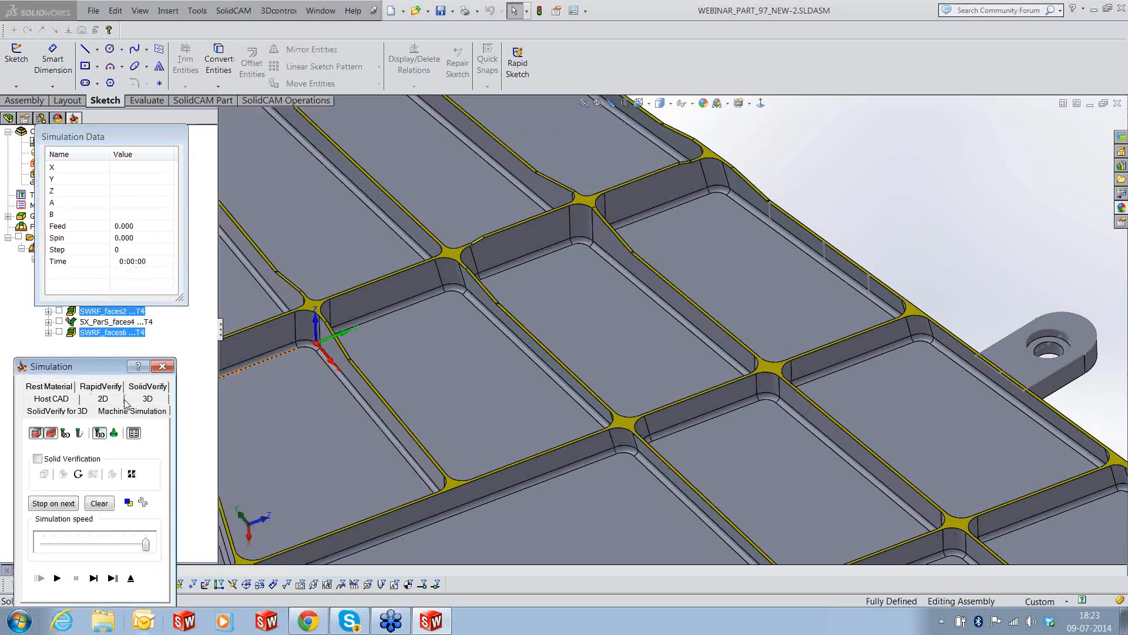
left_click(129, 407)
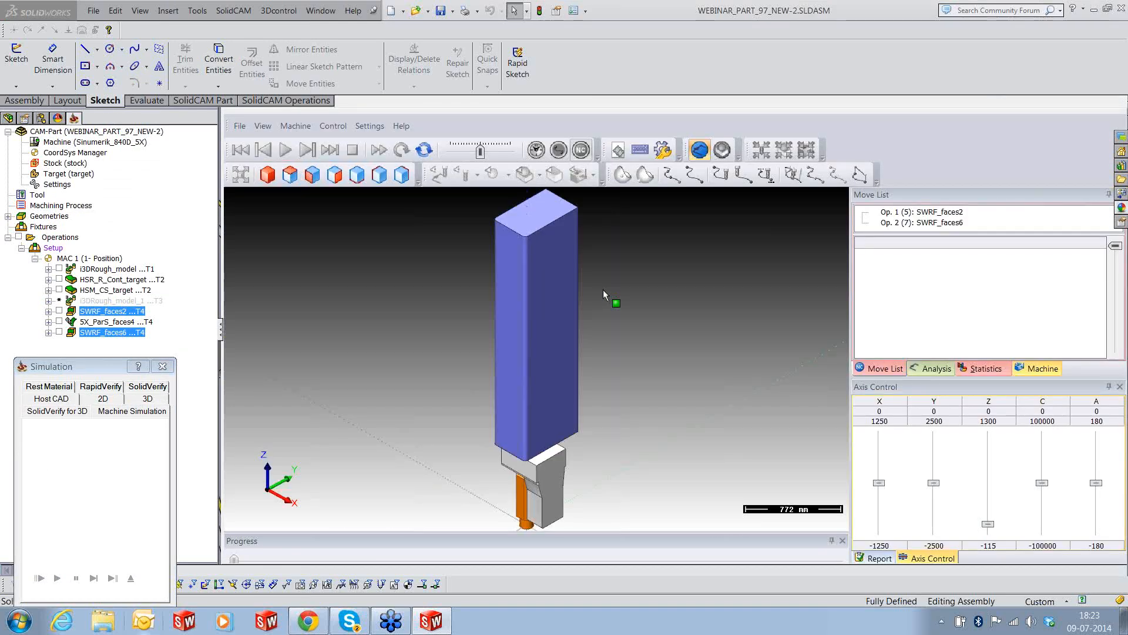
Show the machine housing in the simulation so that the complete gantry machine is in view
left_click(593, 175)
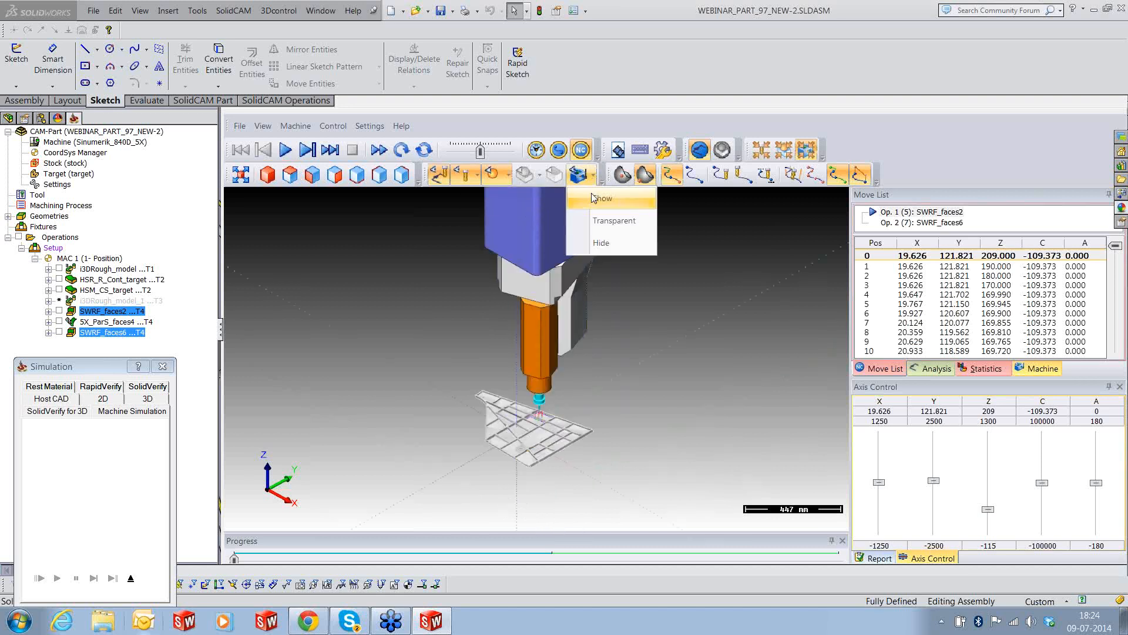
left_click(593, 198)
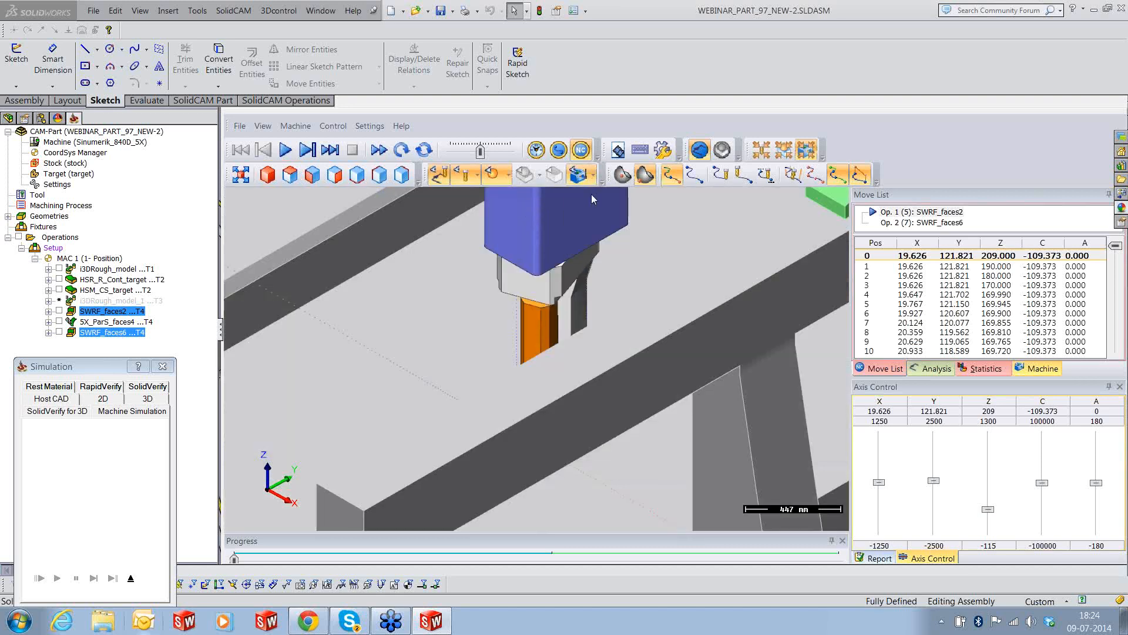
scroll(660, 398, "down", 3)
scroll(634, 401, "down", 5)
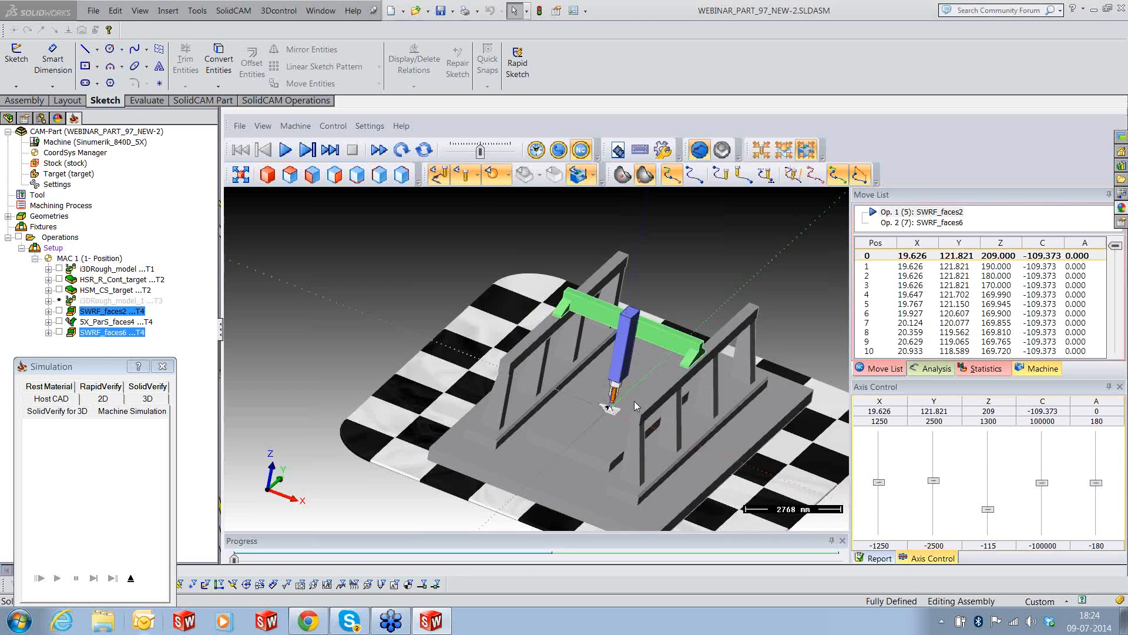
Play the machine simulation of SWRF_faces2 close up on the pockets, adjusting the playback speed, and pause it
scroll(633, 401, "up", 3)
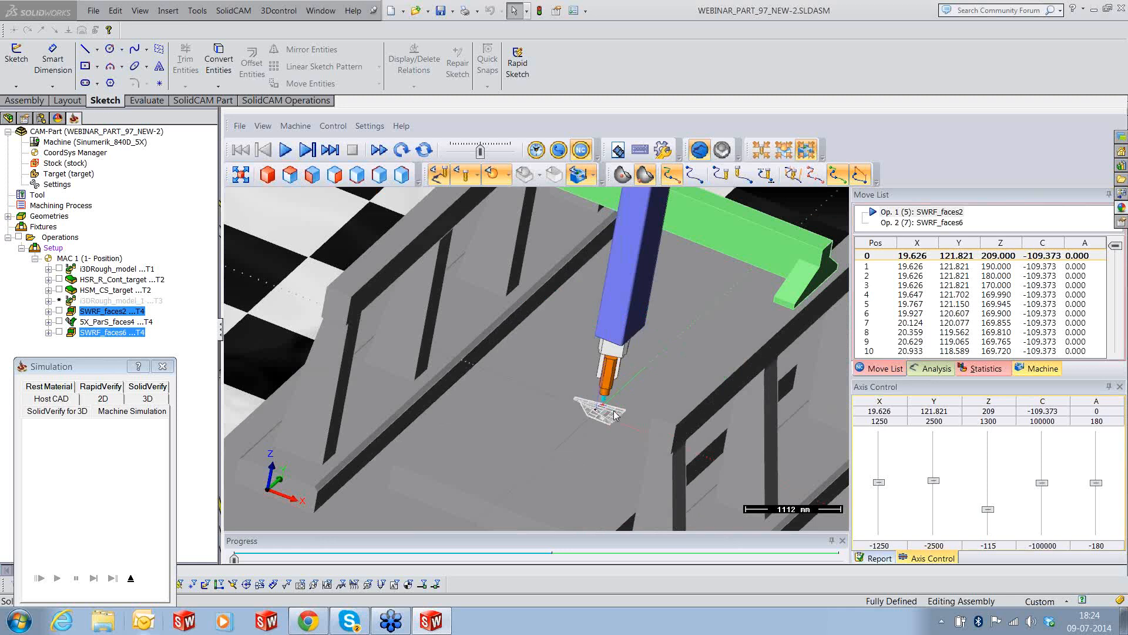
scroll(615, 415, "up", 3)
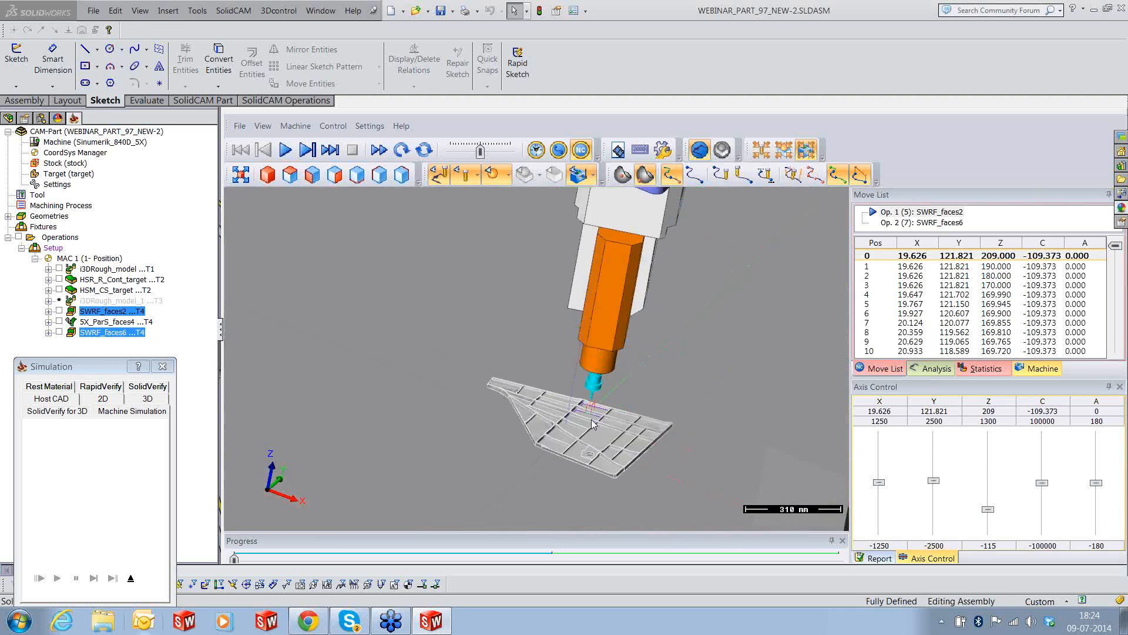
scroll(593, 423, "up", 3)
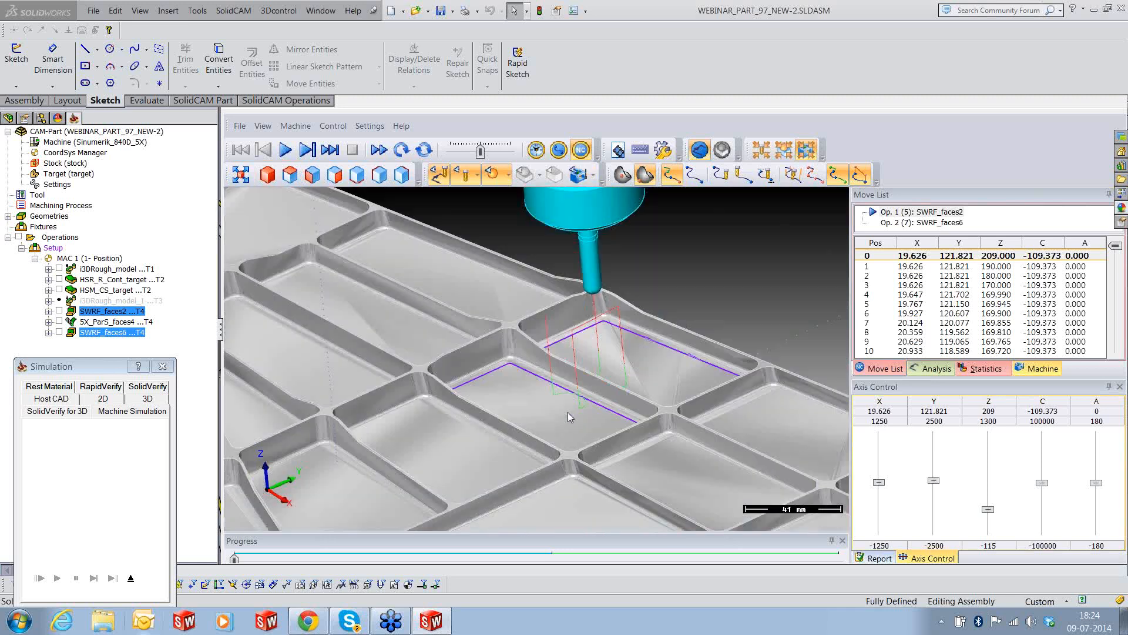
scroll(568, 417, "down", 2)
left_click(286, 150)
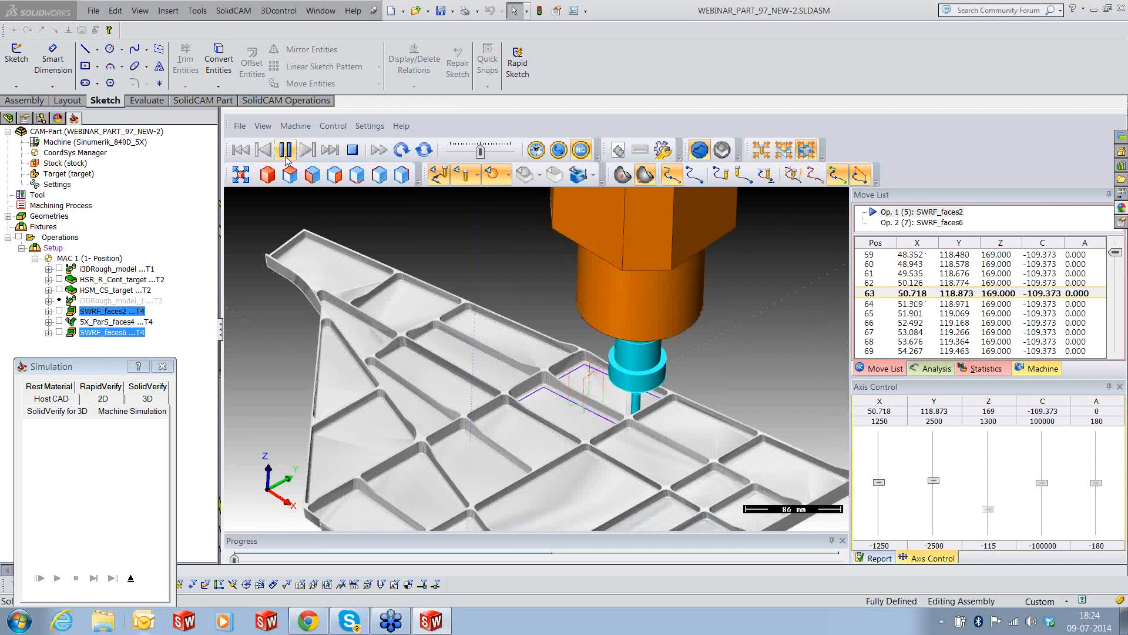
left_click_drag(480, 151, 476, 154)
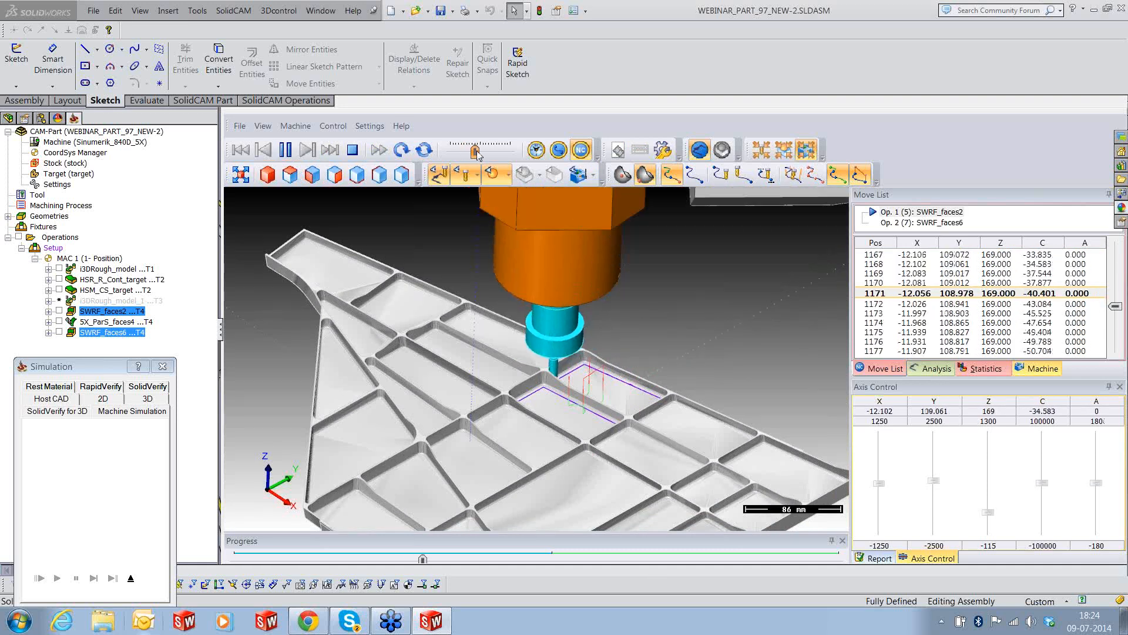
left_click_drag(477, 152, 478, 149)
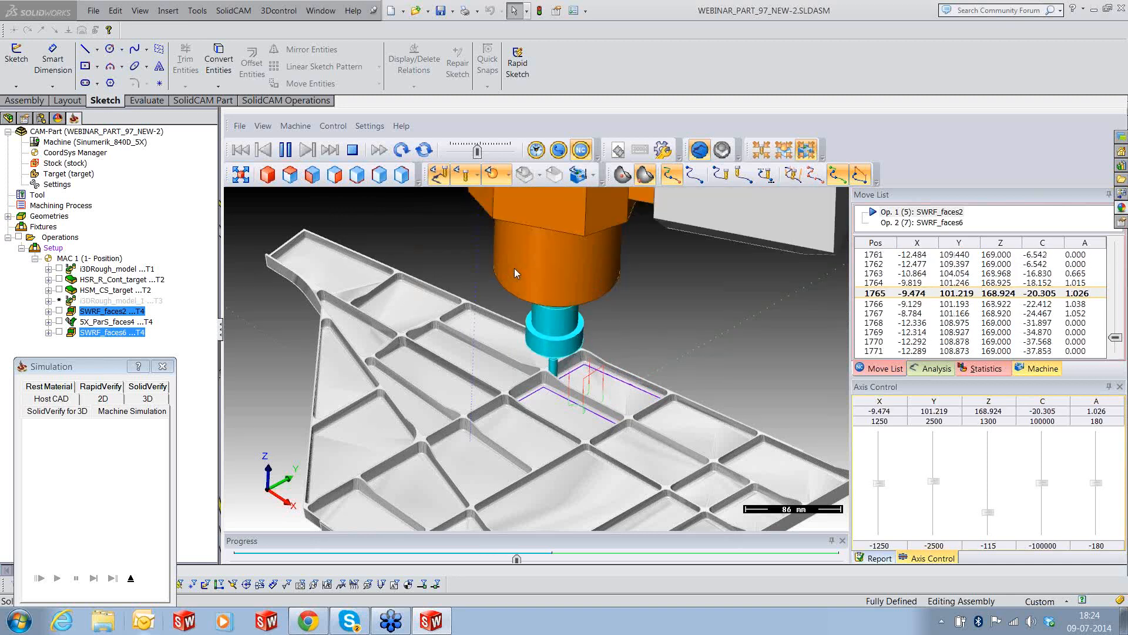
left_click(292, 152)
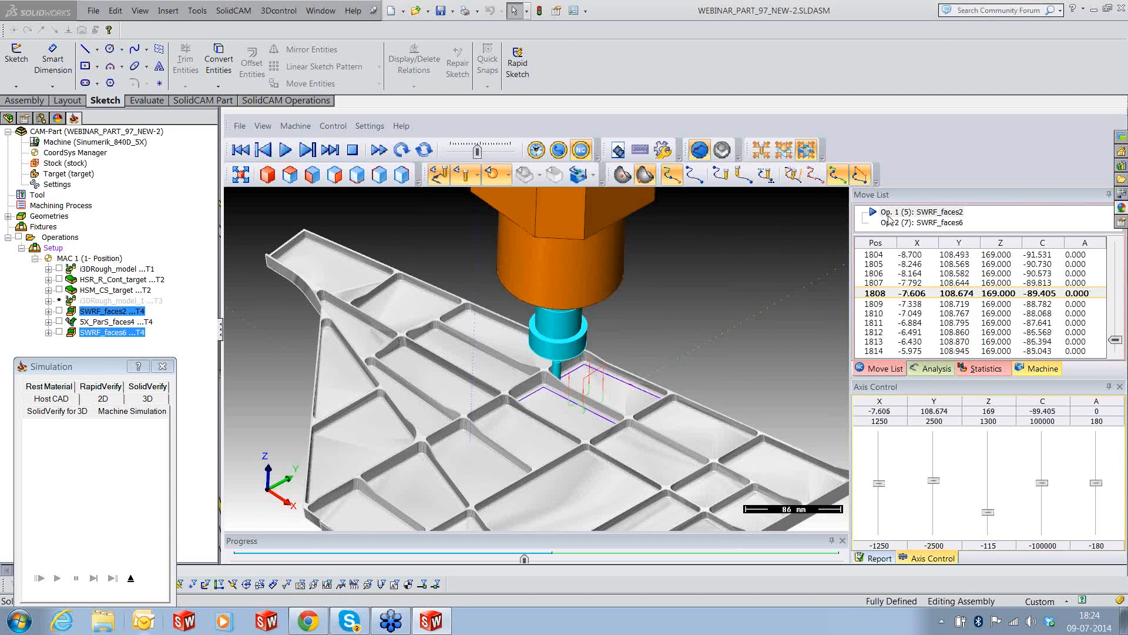
Simulate the SWRF_faces6 operation on the machine and end the simulation
left_click(890, 222)
left_click(287, 150)
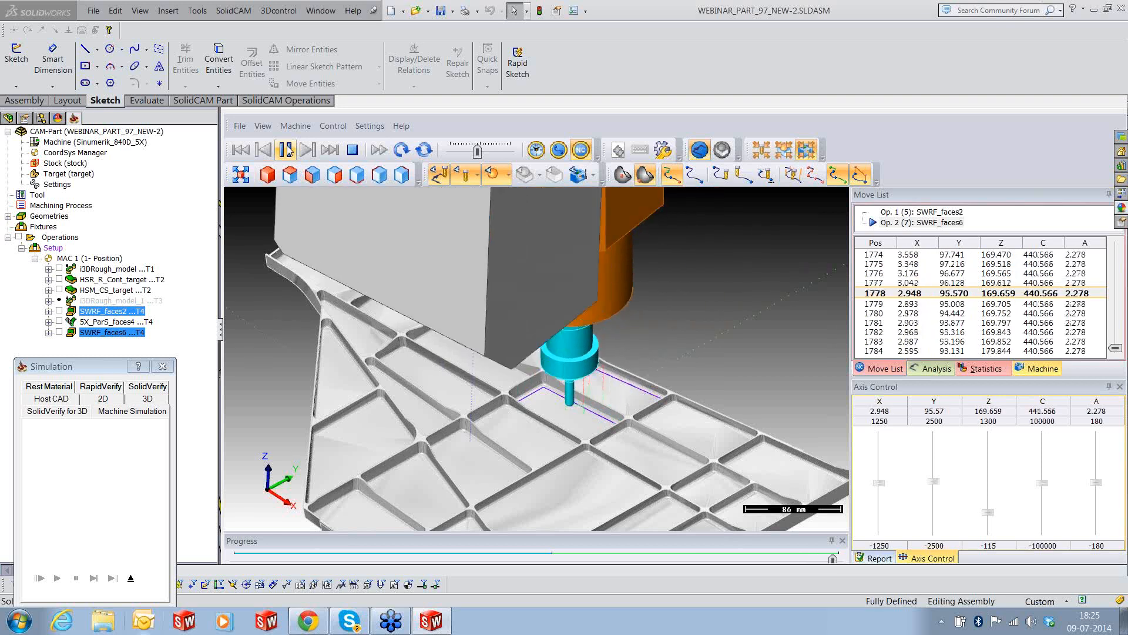
left_click(288, 151)
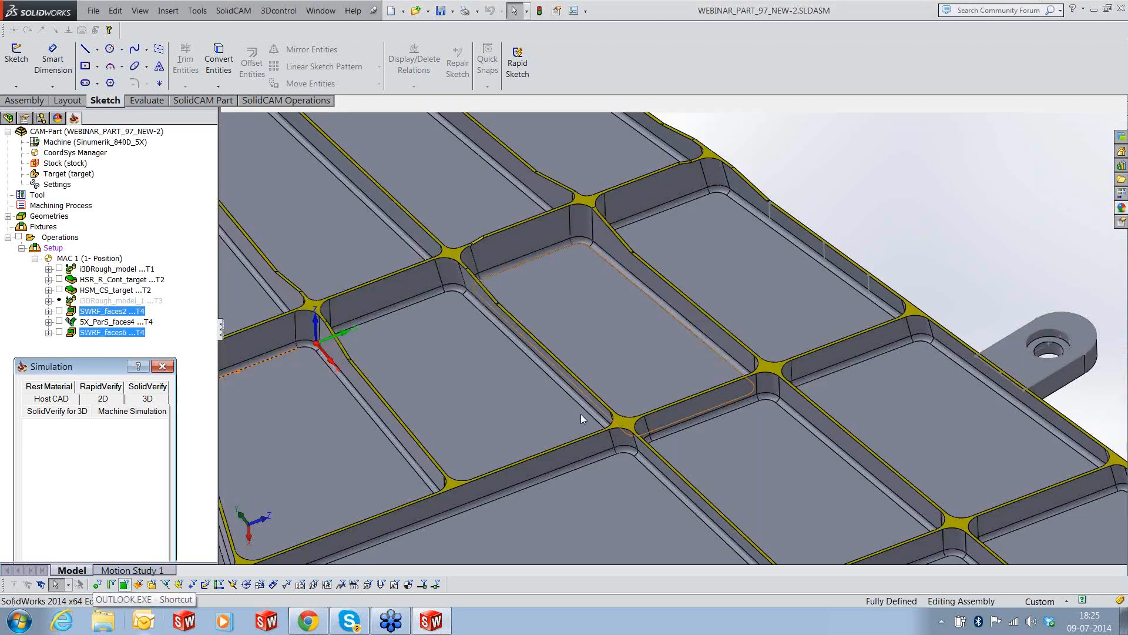
Generate the G-code for the SWRF_faces2 operation
left_click(128, 333)
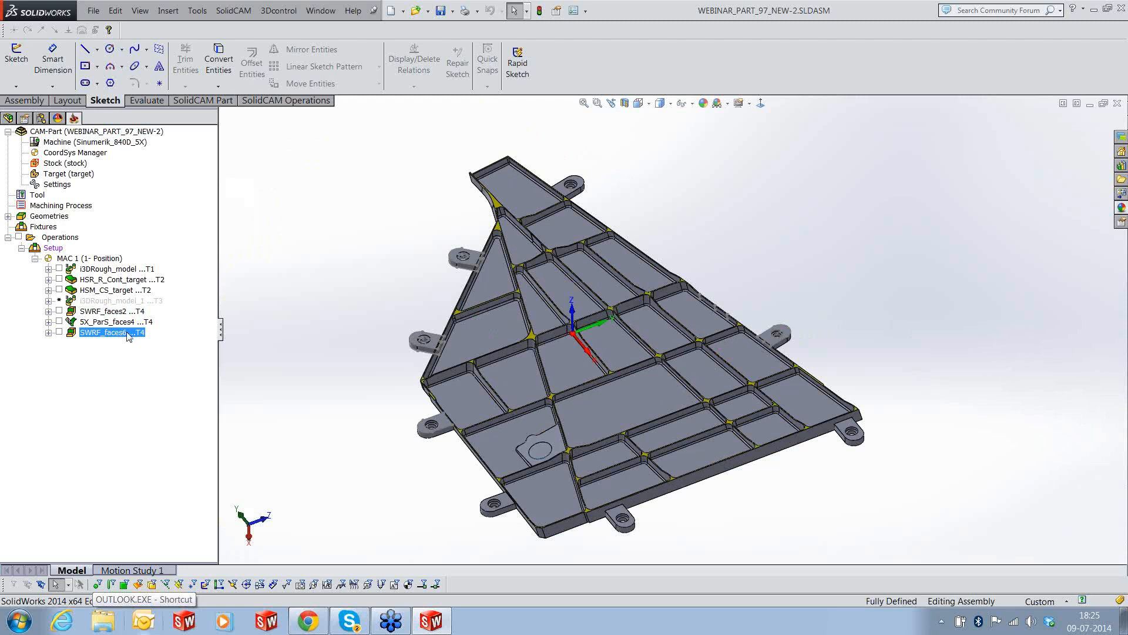
right_click(111, 311)
mouse_move(159, 143)
left_click(418, 143)
left_click(517, 327)
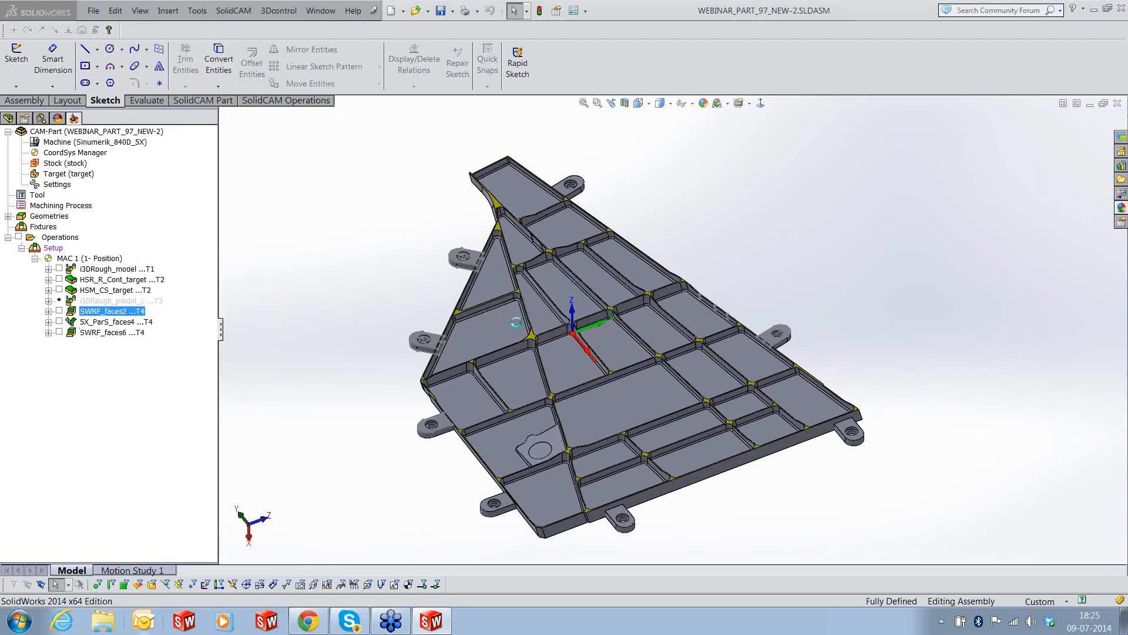
left_click(368, 219)
Find and highlight the TRAORI command in the opening section of the G-code
scroll(734, 239, "down", 2)
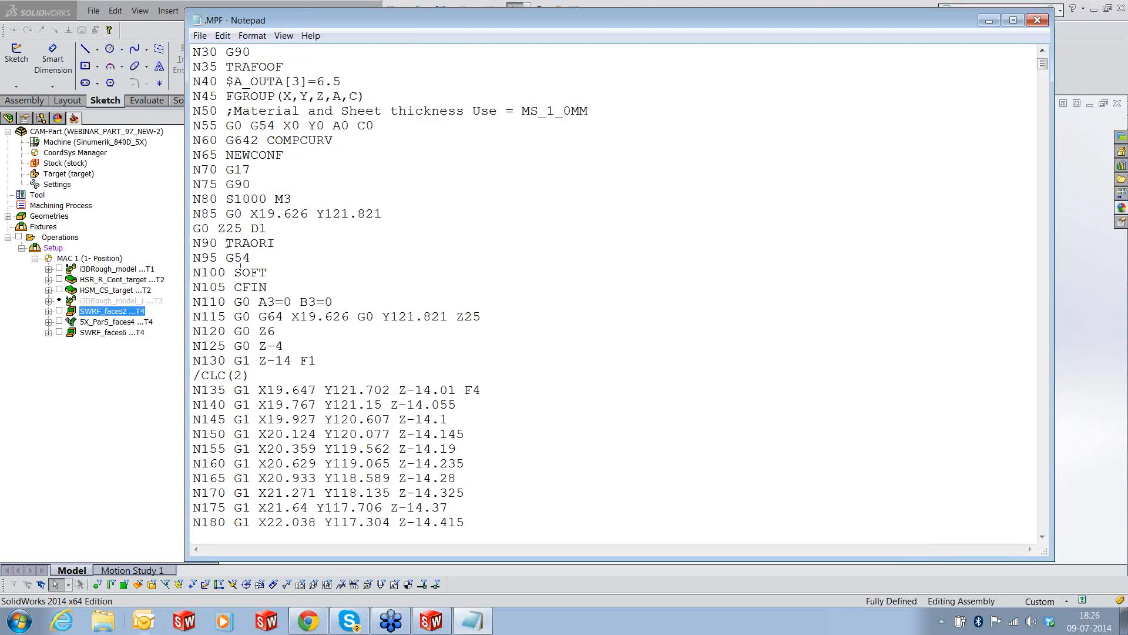
left_click_drag(227, 243, 696, 242)
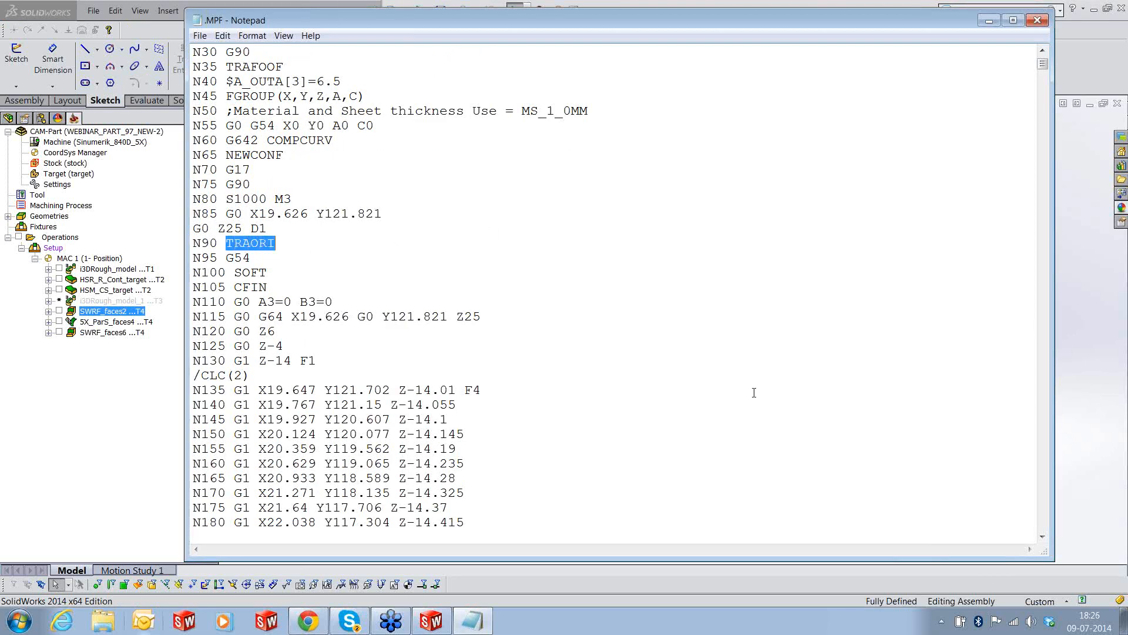
scroll(754, 392, "down", 5)
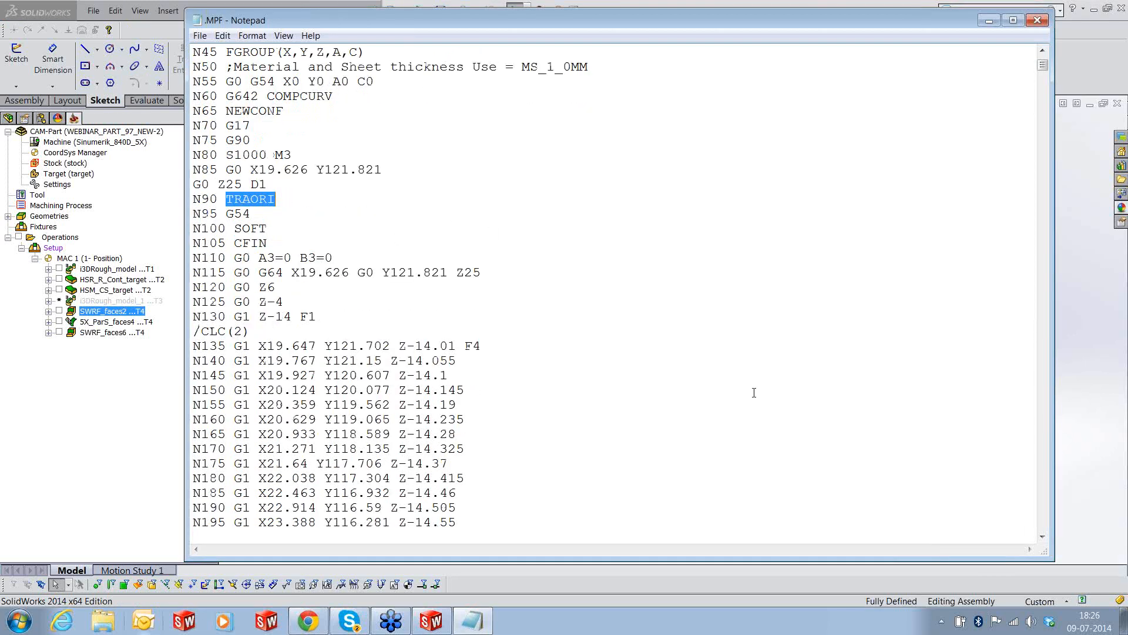
Examine the G-code motion lines for A3, B3 and C3 tool-vector values, highlighting blocks N585 and N1265
scroll(754, 392, "down", 8)
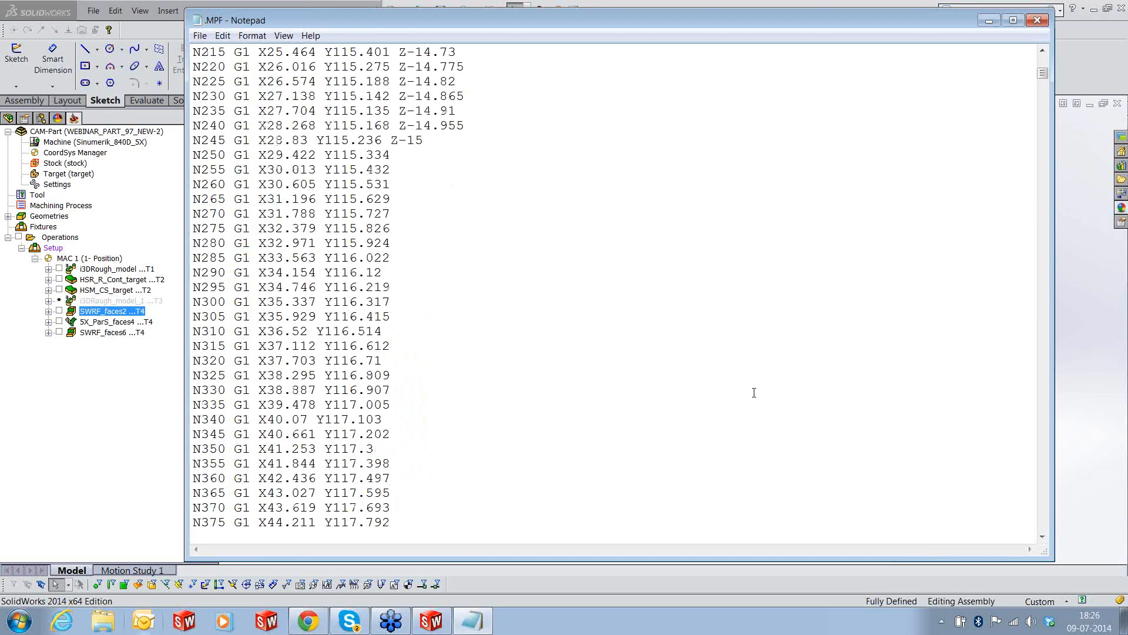
scroll(754, 393, "down", 13)
scroll(761, 371, "down", 7)
left_click_drag(234, 243, 541, 246)
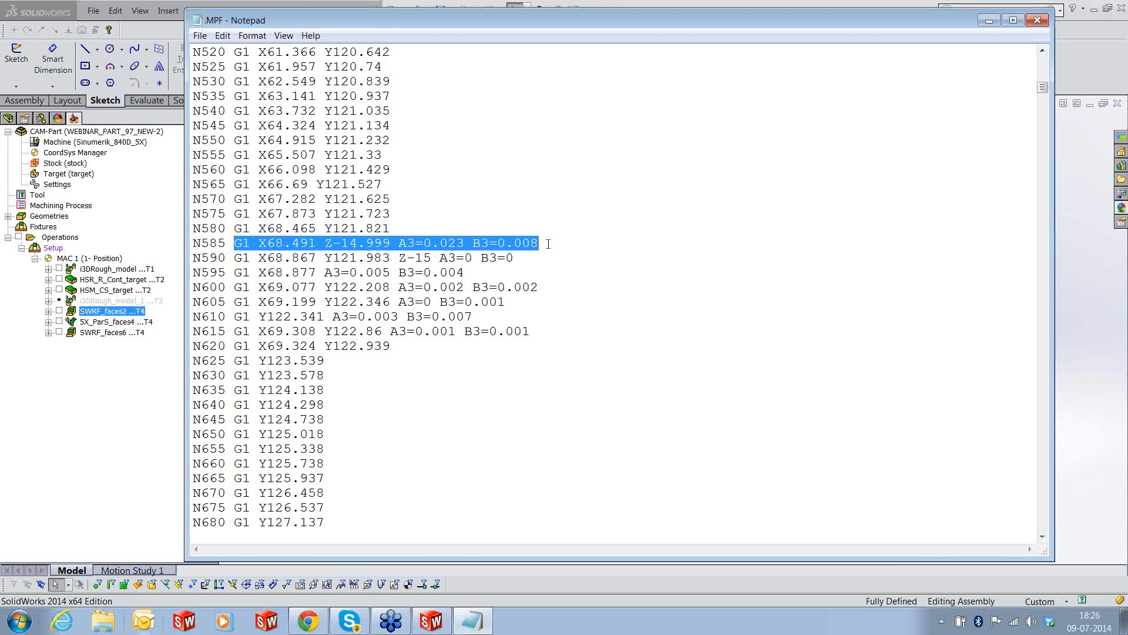
scroll(548, 244, "down", 1)
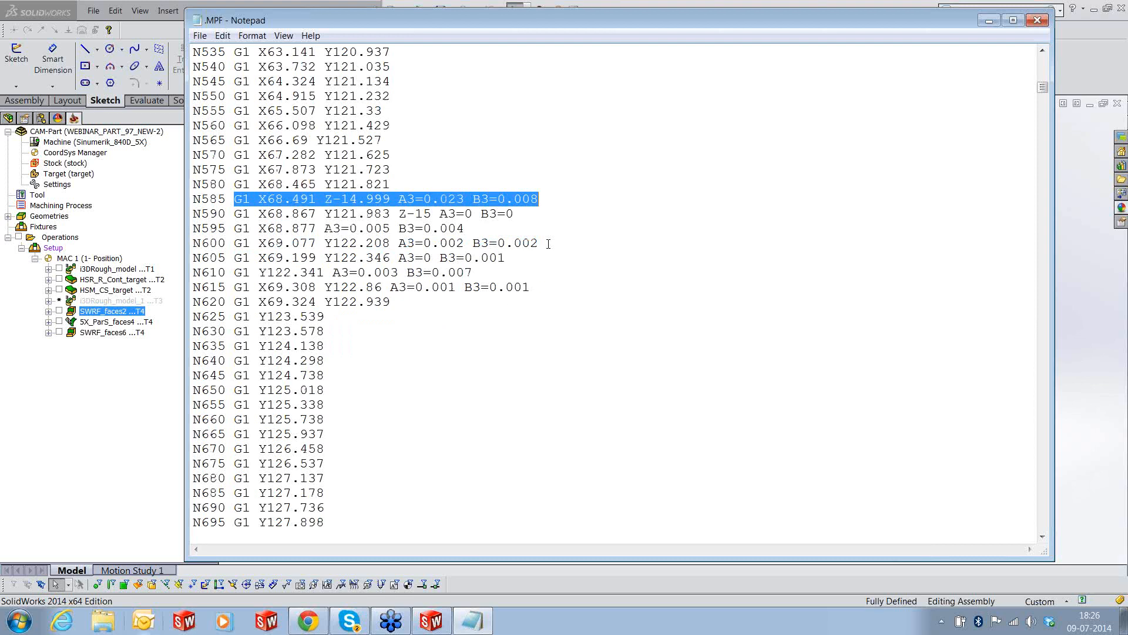
scroll(548, 243, "down", 12)
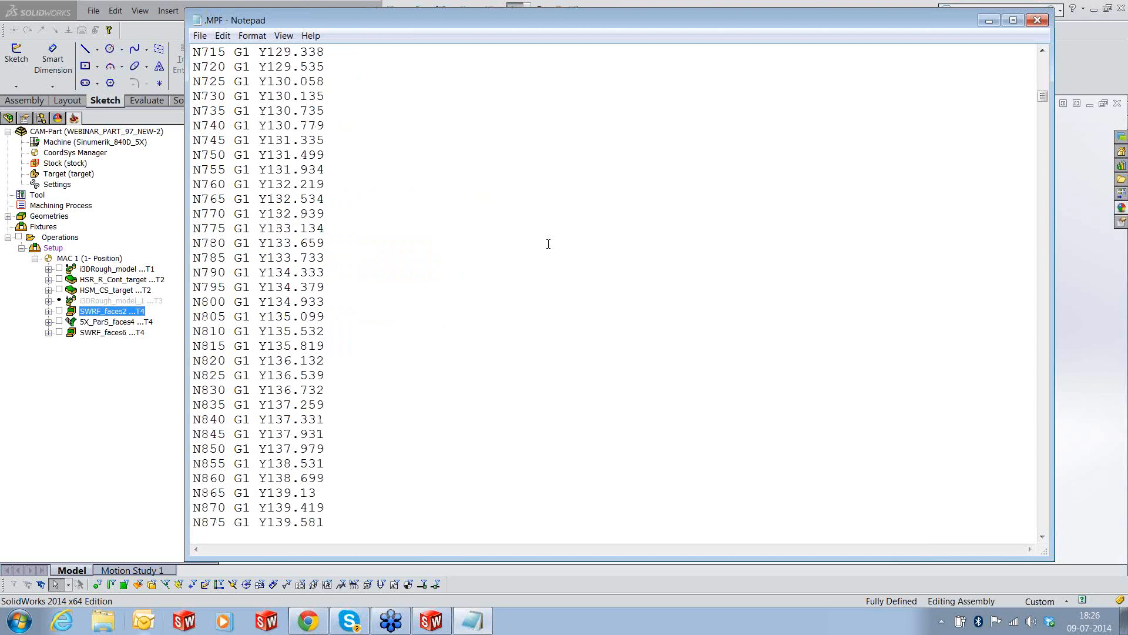
left_click_drag(1043, 96, 1040, 124)
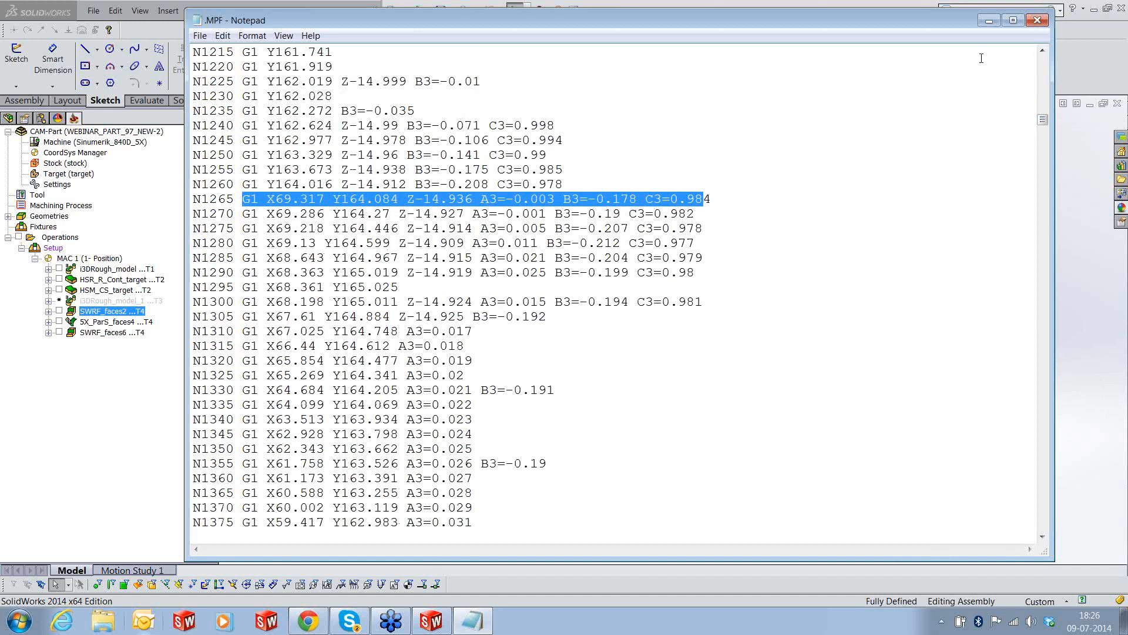
Minimize the G-code file and inspect the whole ribbed part from the opposite side
left_click(989, 24)
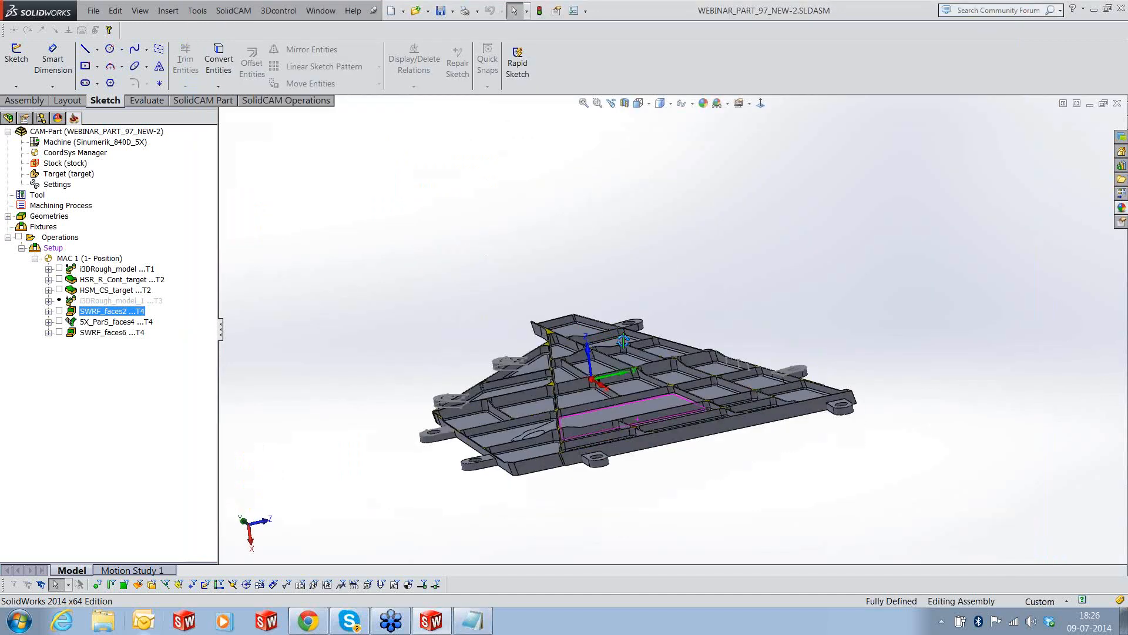
middle_click_drag(623, 341, 758, 393)
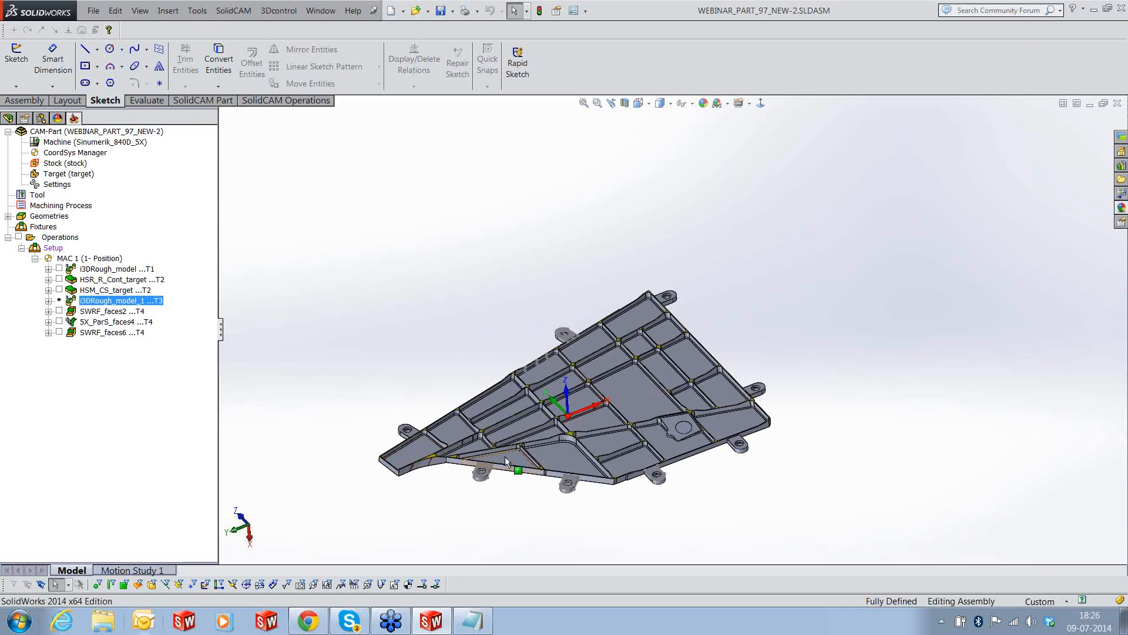
scroll(505, 461, "down", 2)
scroll(505, 461, "down", 2)
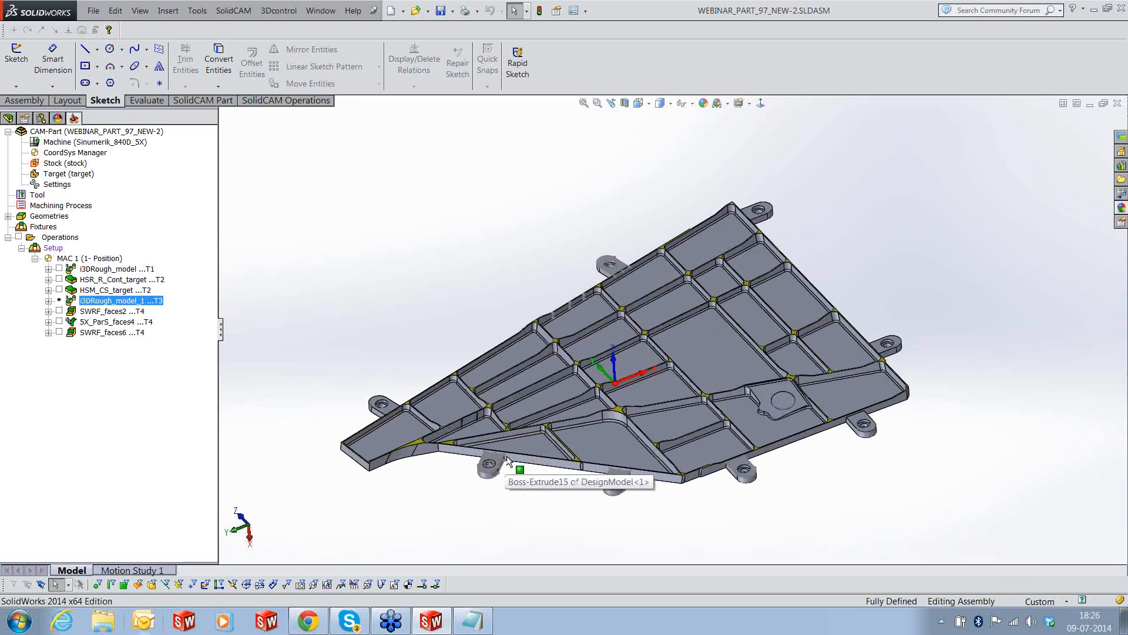